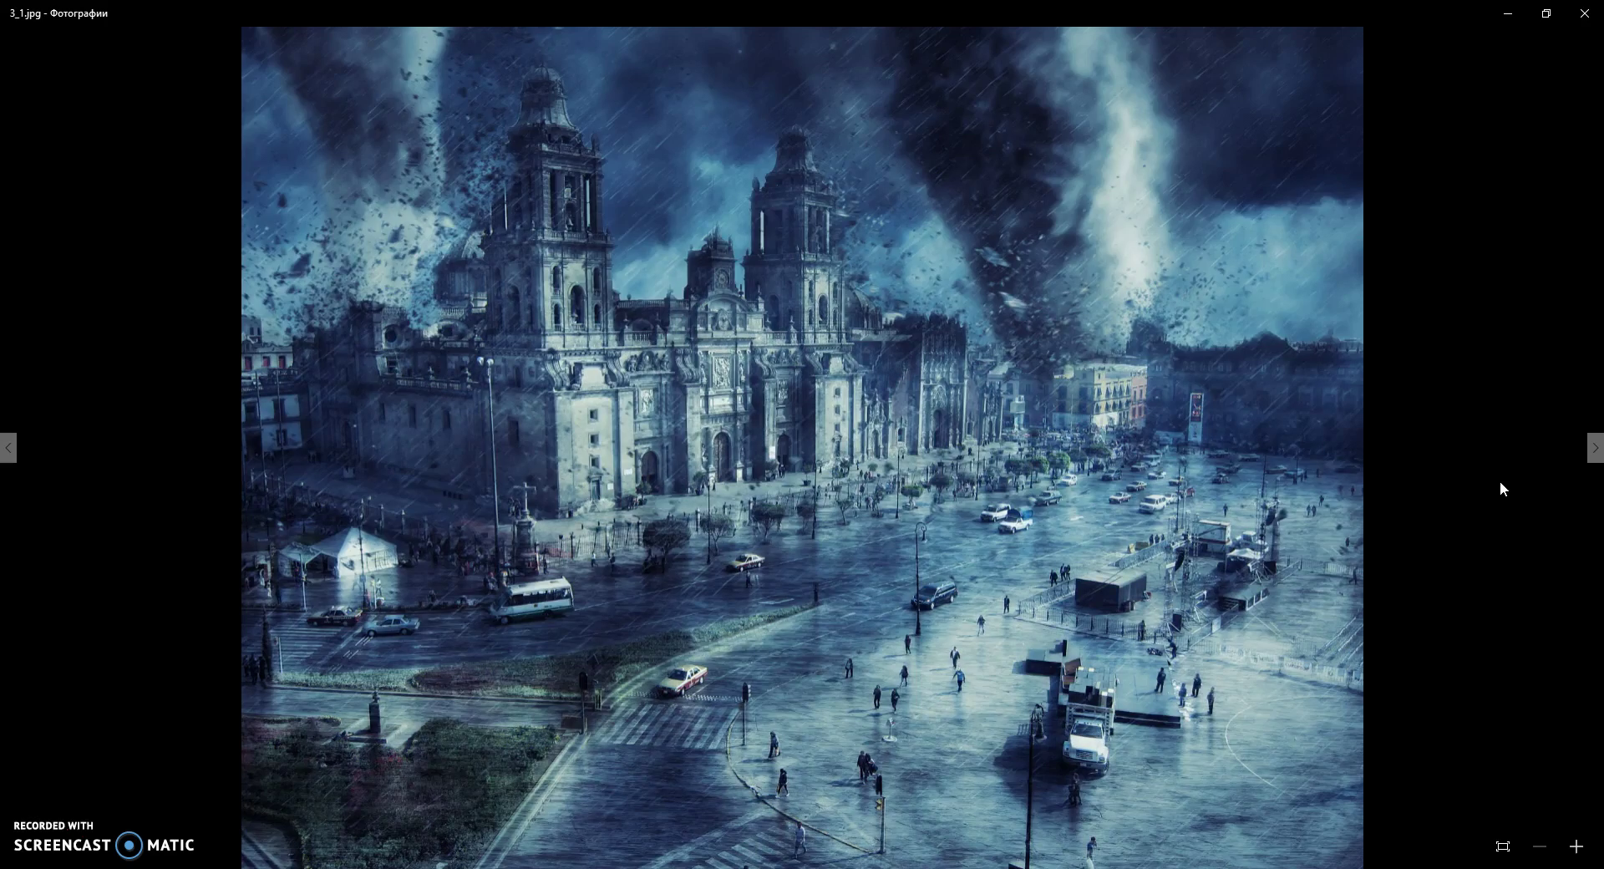
Step: Browse through the sample photos, from the storm-effect results to the untouched street picture 5.jpg
{"action": "key", "text": "Right"}
{"action": "key", "text": "Right"}
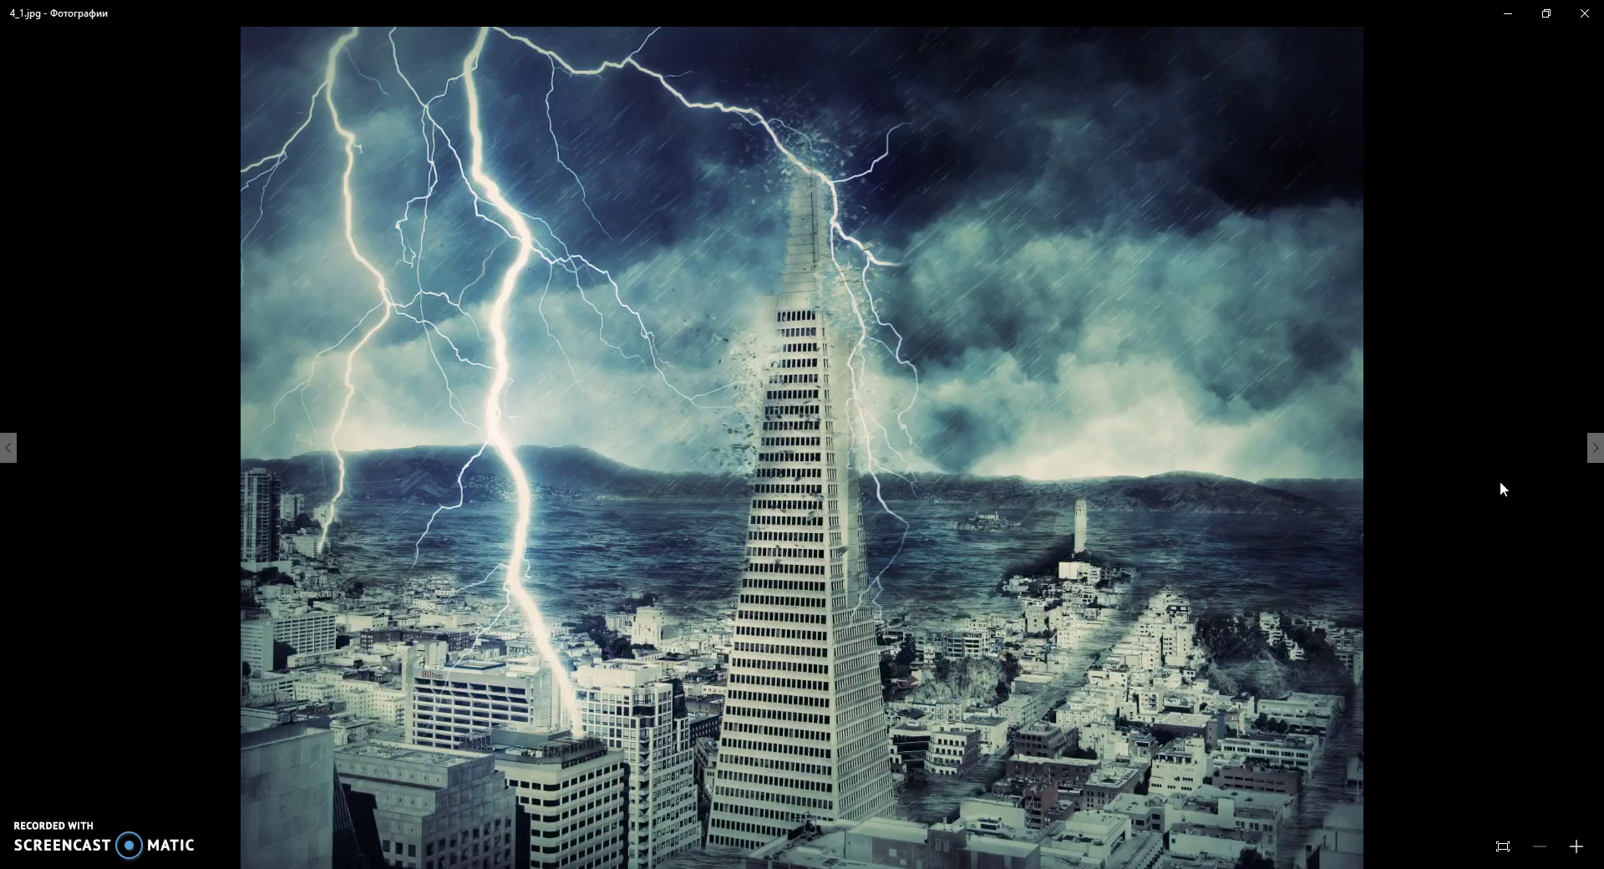
{"action": "key", "text": "Right"}
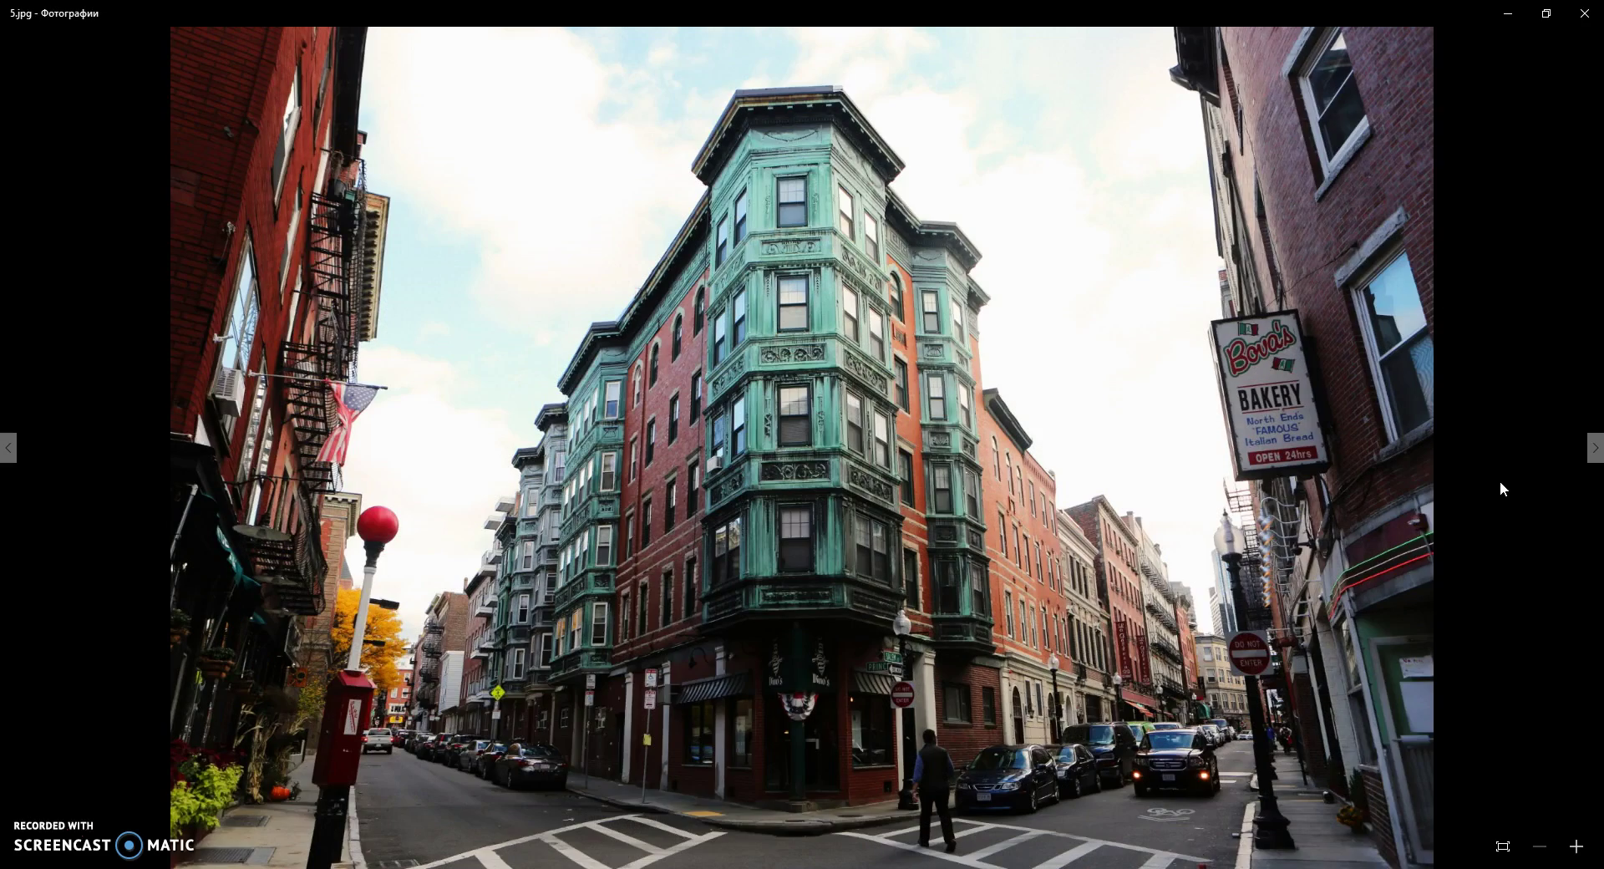
{"action": "key", "text": "Right"}
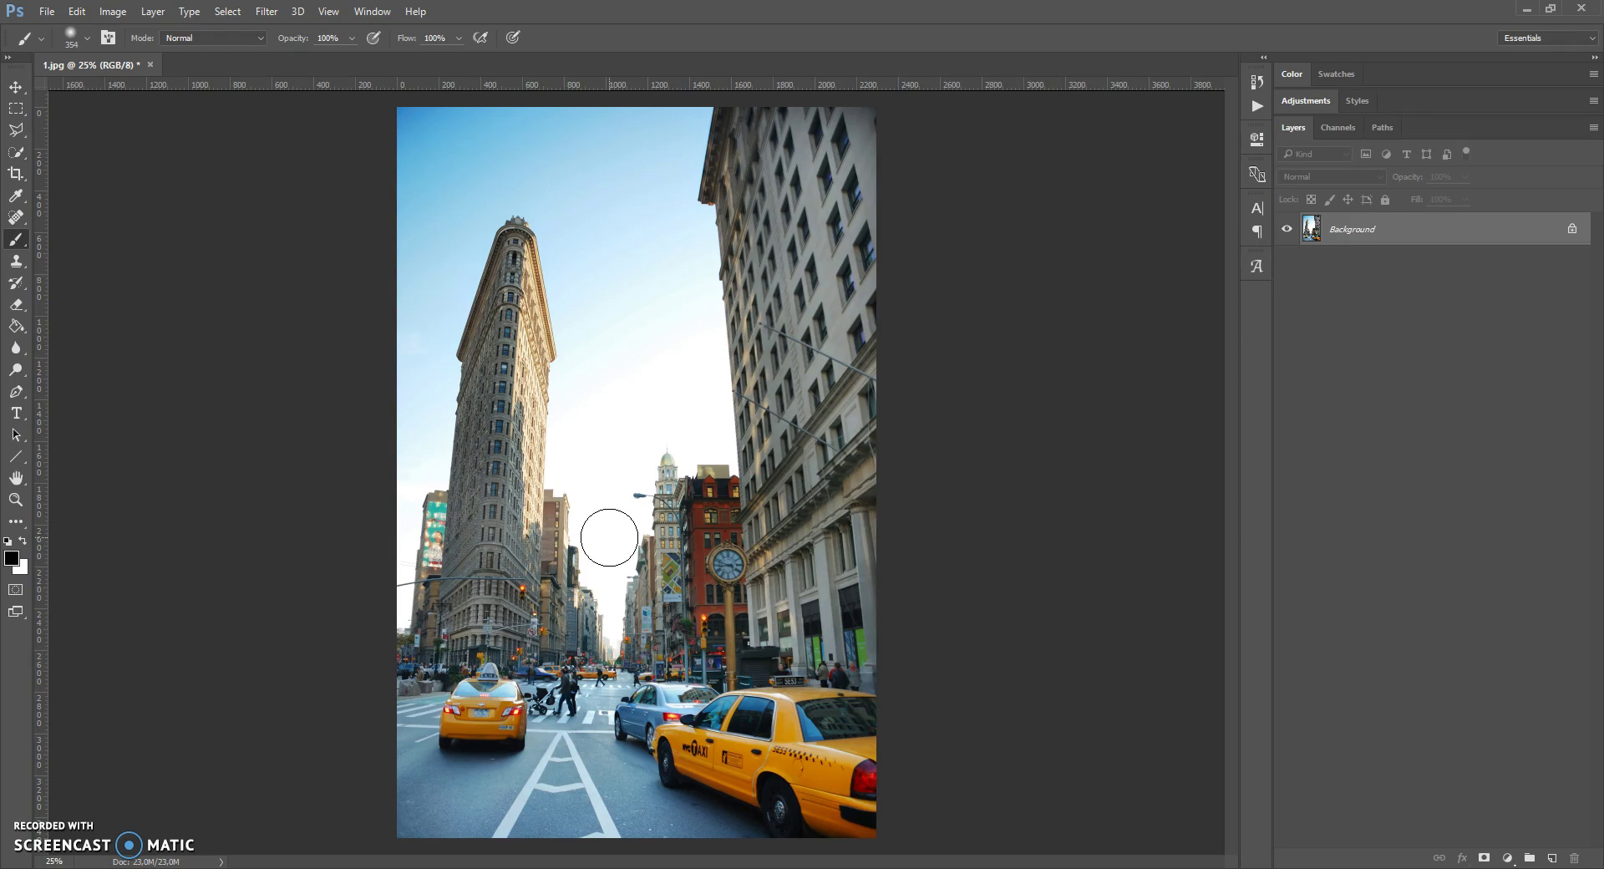
Step: Check the pixel dimensions and resolution of the street photo in the Image Size settings
{"action": "left_click", "coordinate": [114, 12]}
{"action": "left_click", "coordinate": [137, 132]}
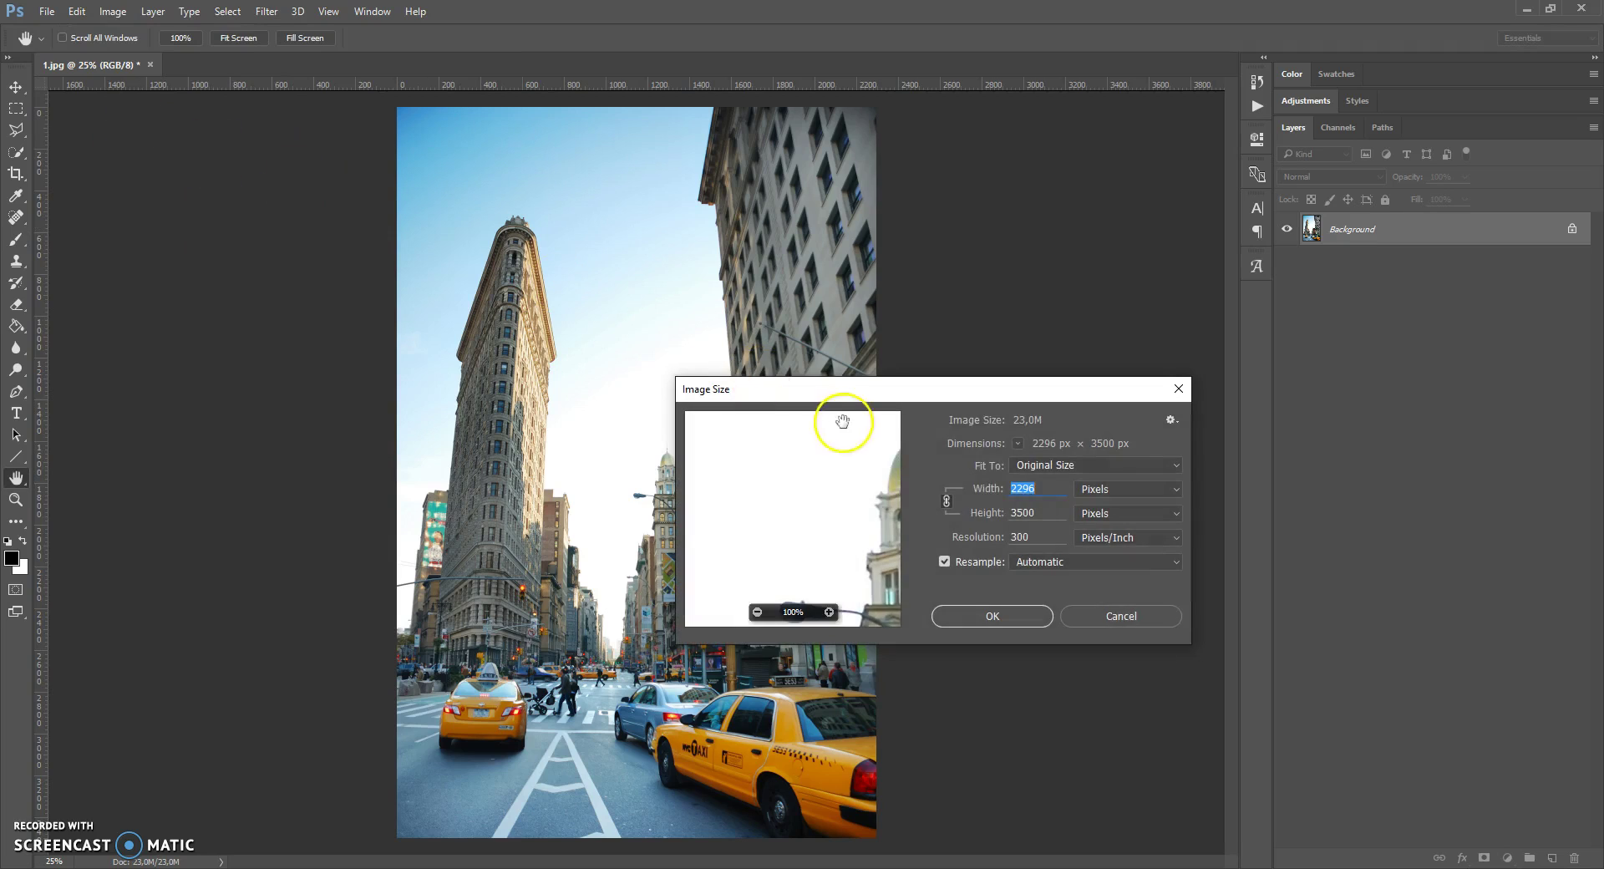
{"action": "key", "text": "Tab"}
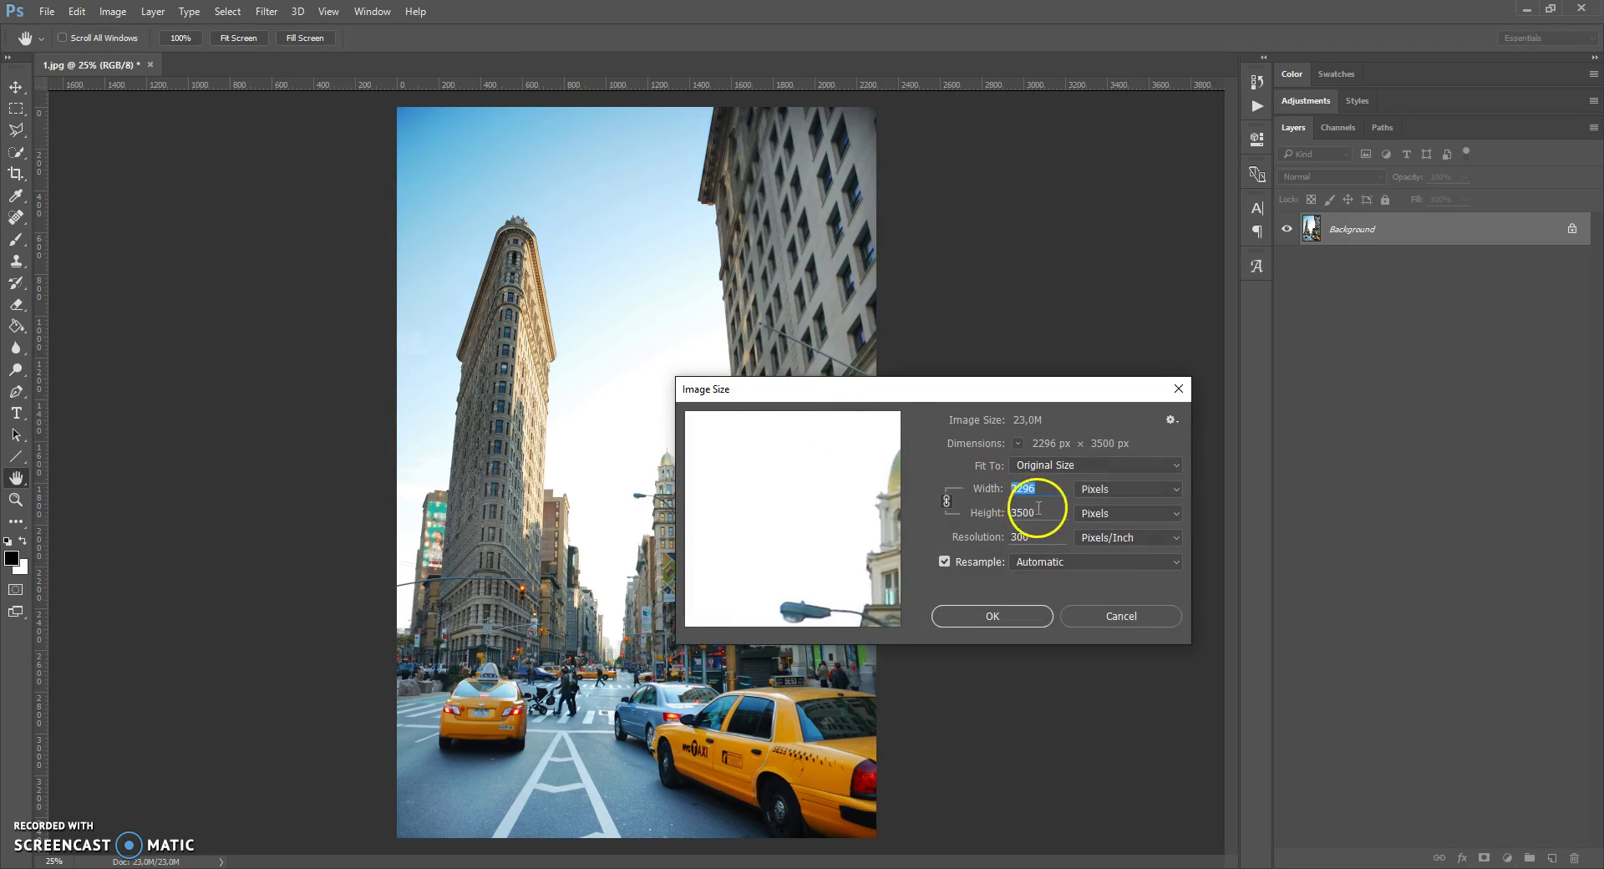
{"action": "left_click", "coordinate": [1029, 512]}
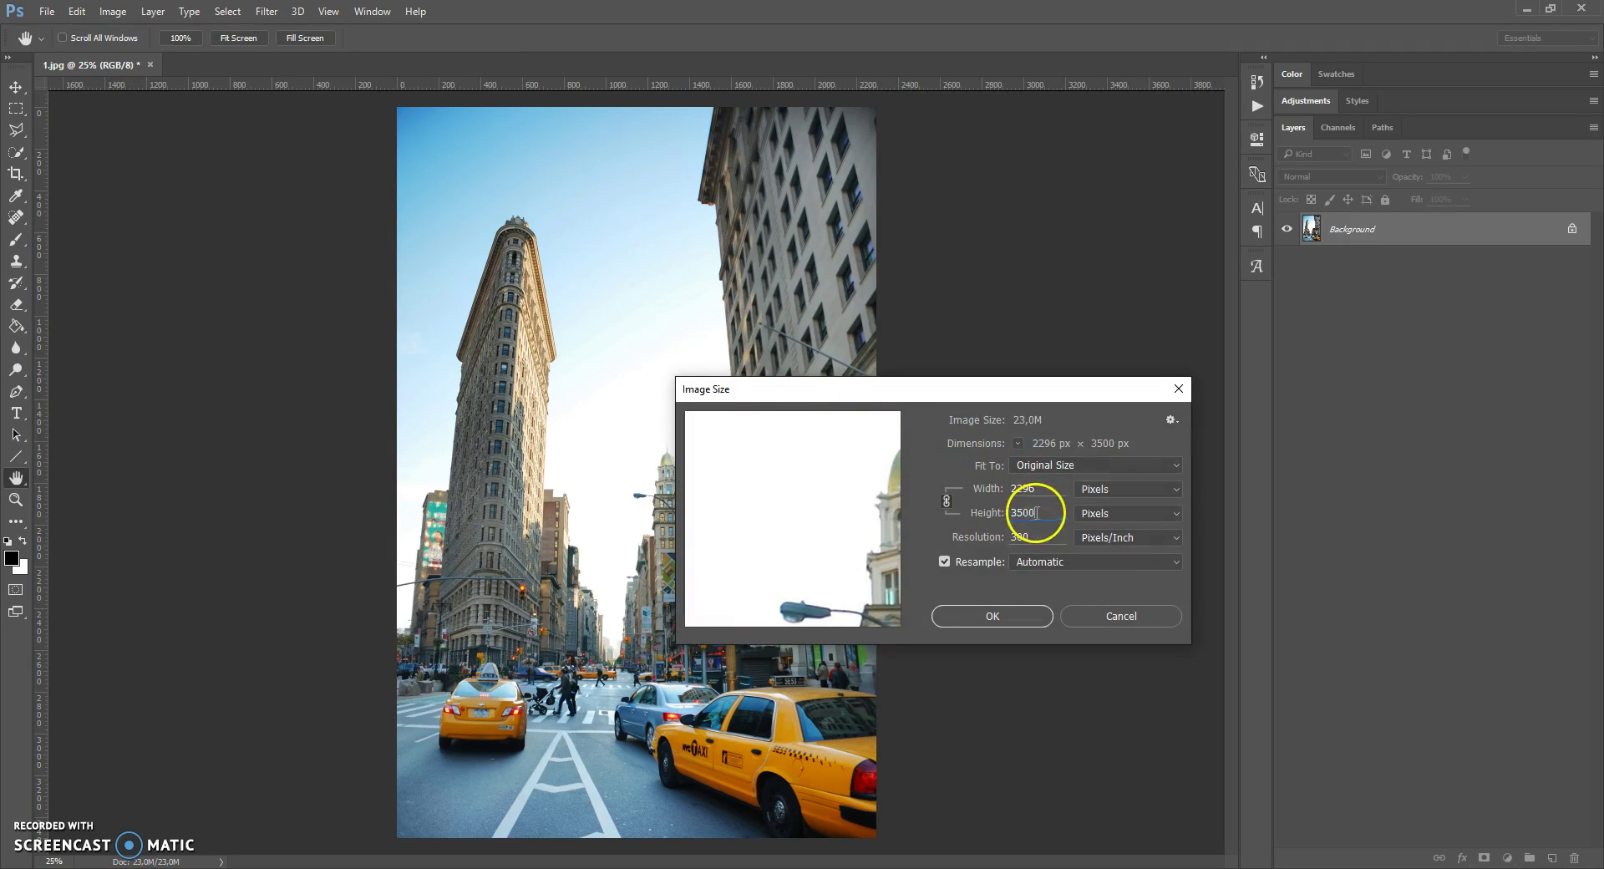
{"action": "left_click", "coordinate": [993, 617]}
{"action": "key", "text": "b"}
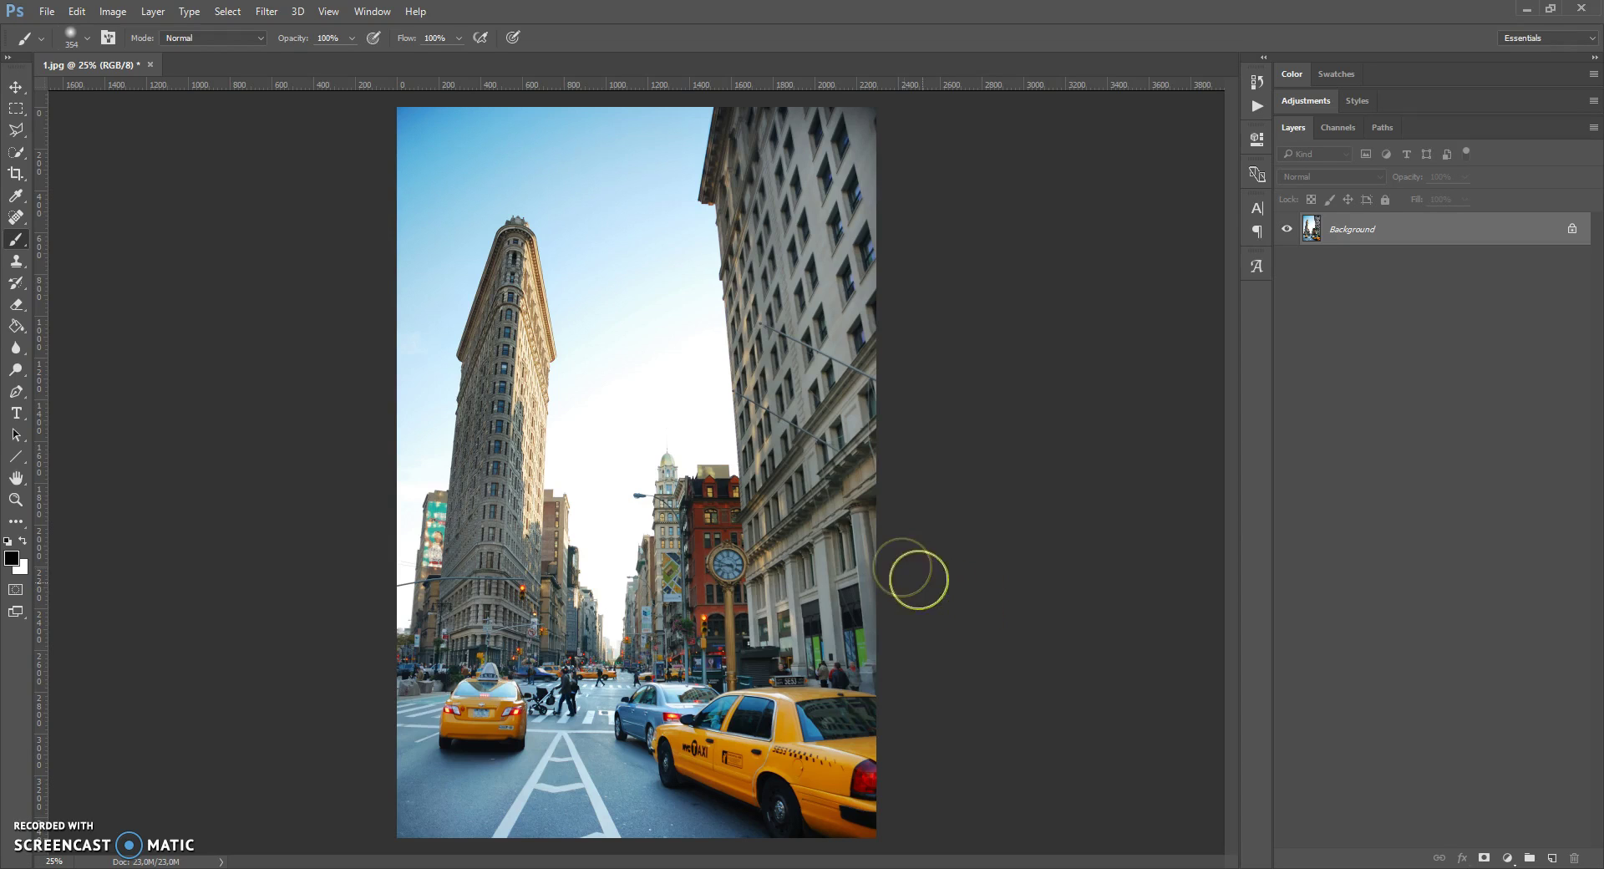
Step: Review the interface preferences, including the UI language, and accept them as they are
{"action": "left_click", "coordinate": [76, 11]}
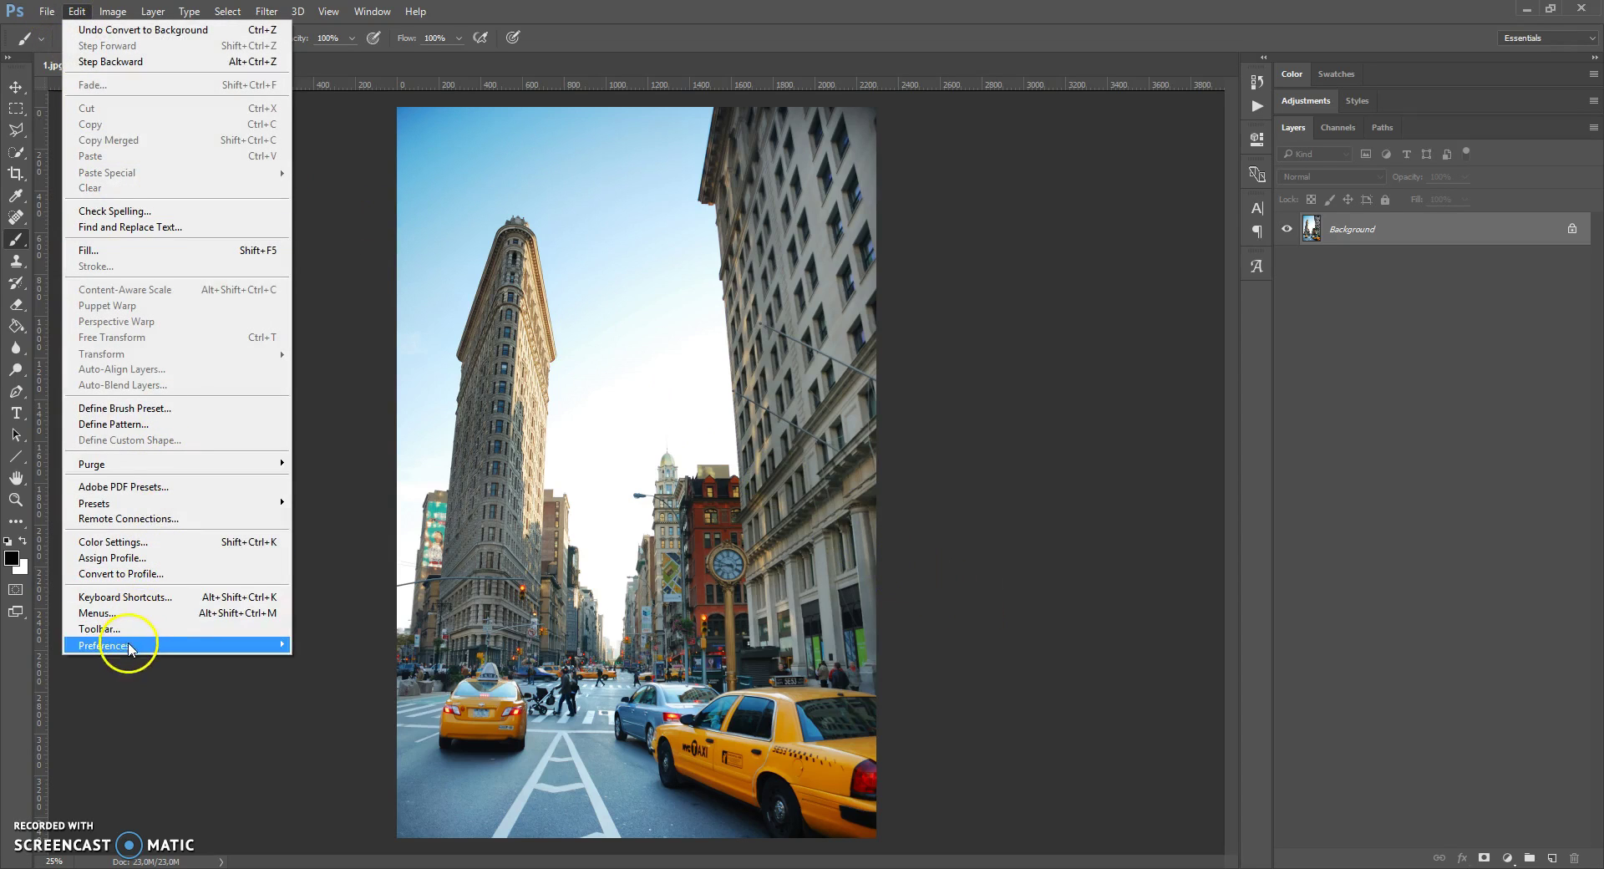
{"action": "mouse_move", "coordinate": [118, 644]}
{"action": "left_click", "coordinate": [335, 383]}
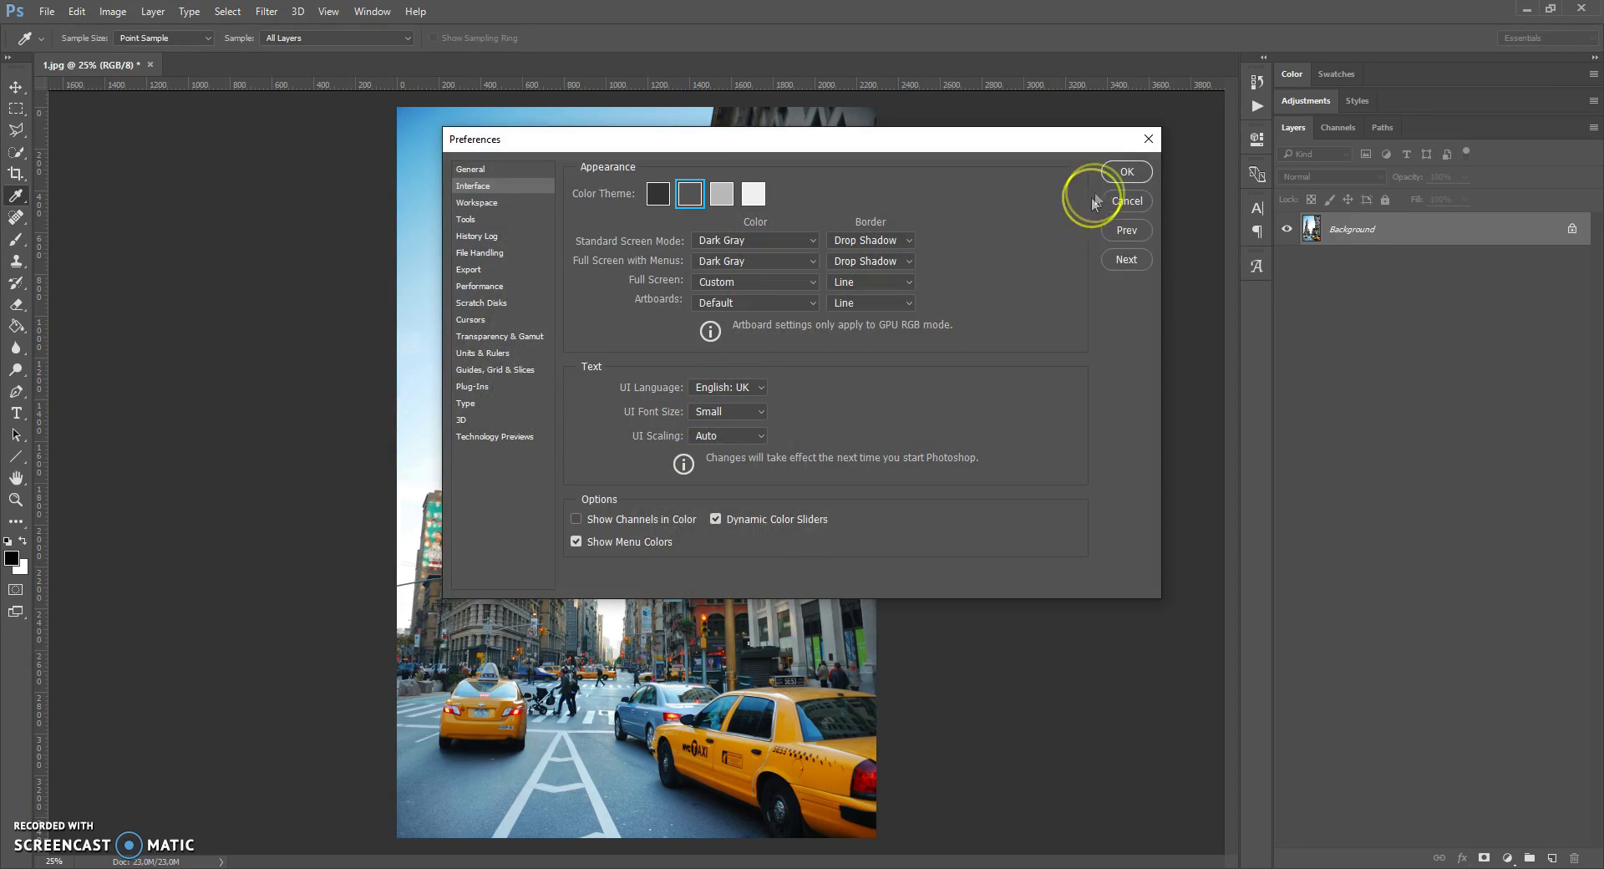
{"action": "left_click", "coordinate": [1119, 173]}
{"action": "key", "text": "b"}
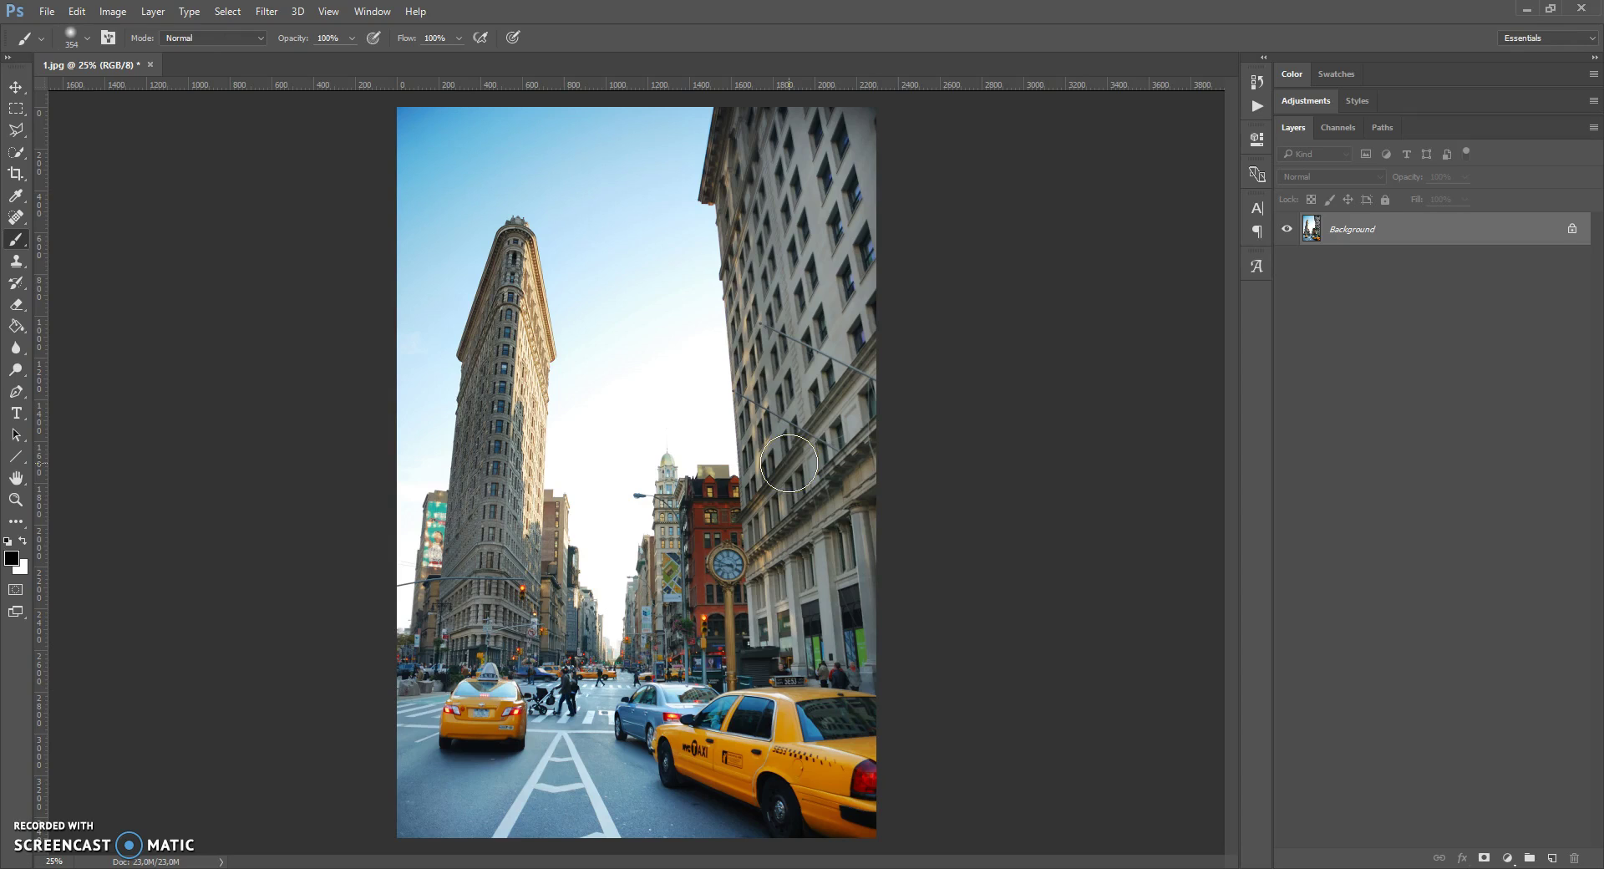
Step: Check which colour mode and bit depth the photo uses
{"action": "left_click", "coordinate": [113, 11]}
{"action": "mouse_move", "coordinate": [122, 30]}
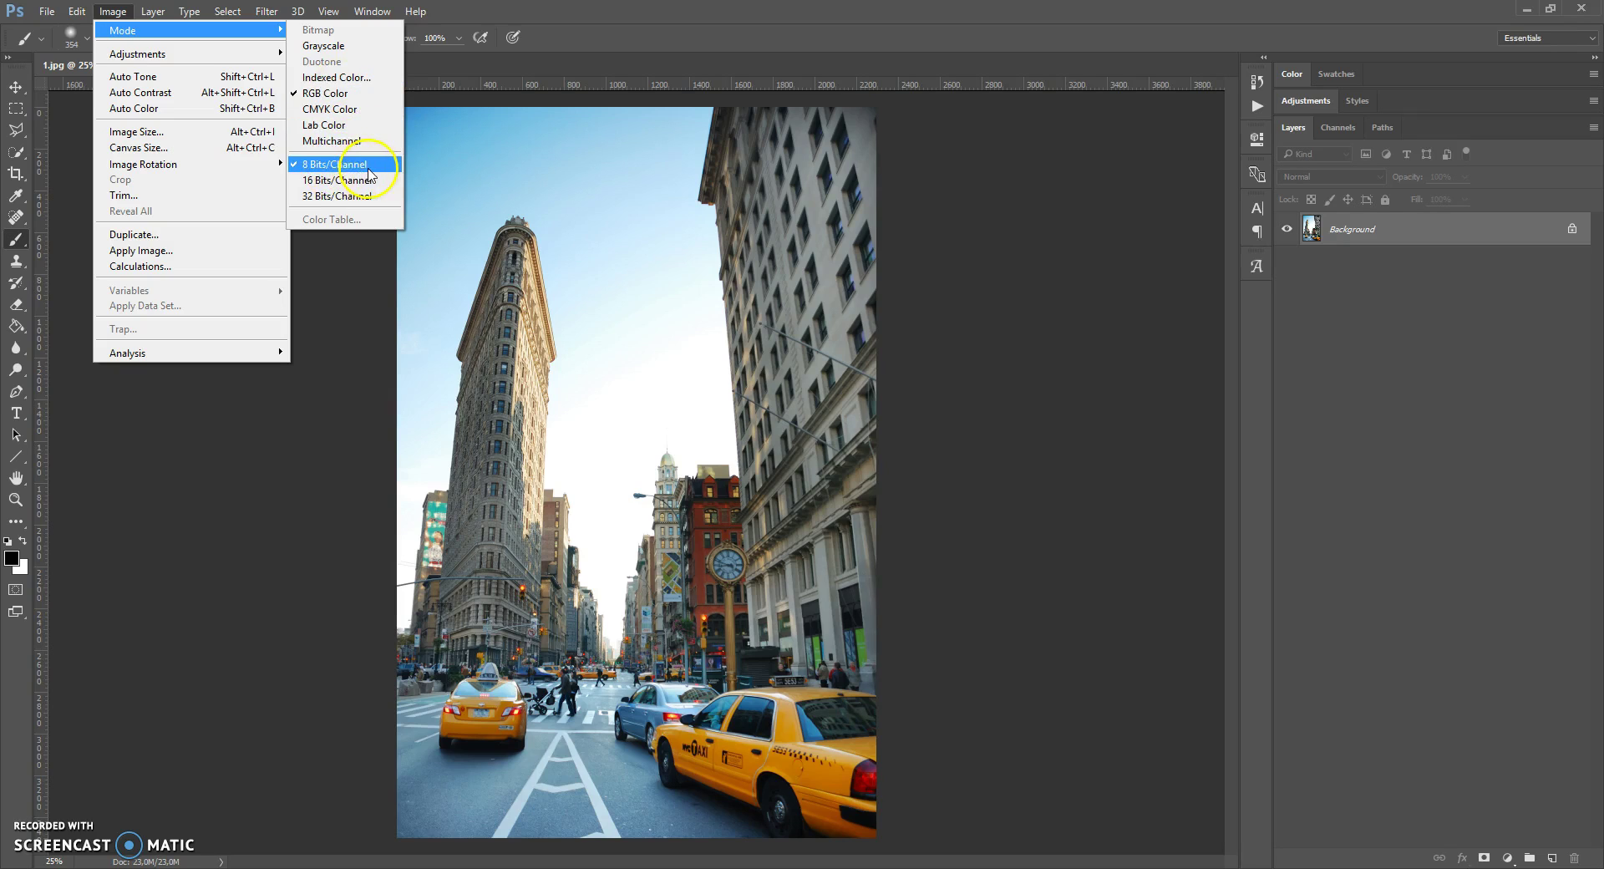
{"action": "left_click", "coordinate": [985, 196]}
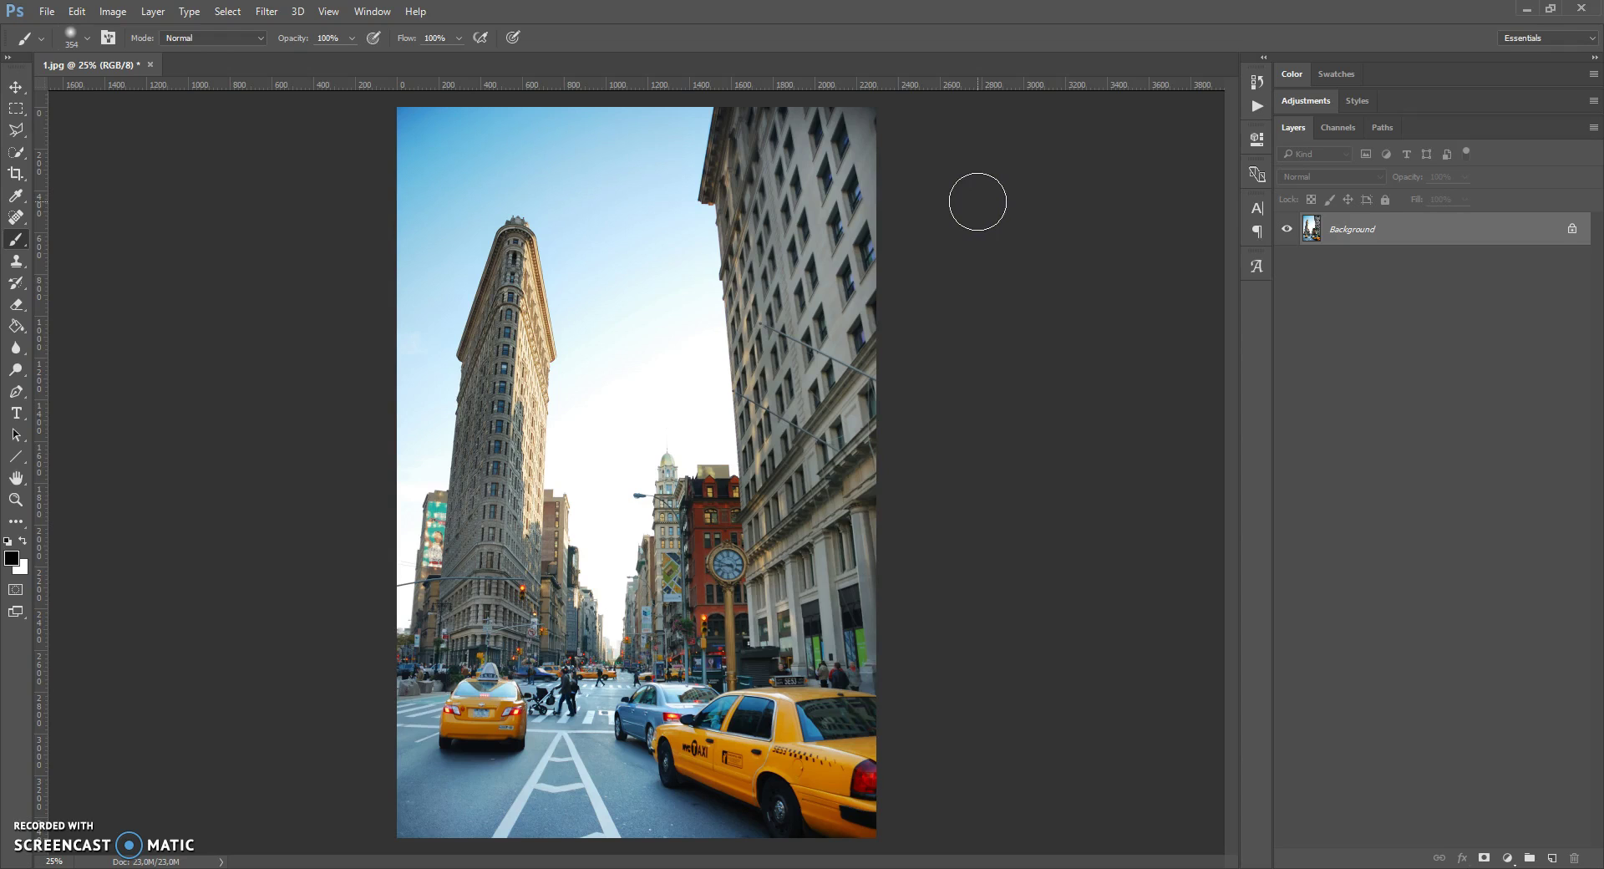
Step: Check in the Layers panel options whether "copy" is added to copied layers and groups
{"action": "left_click", "coordinate": [1593, 128]}
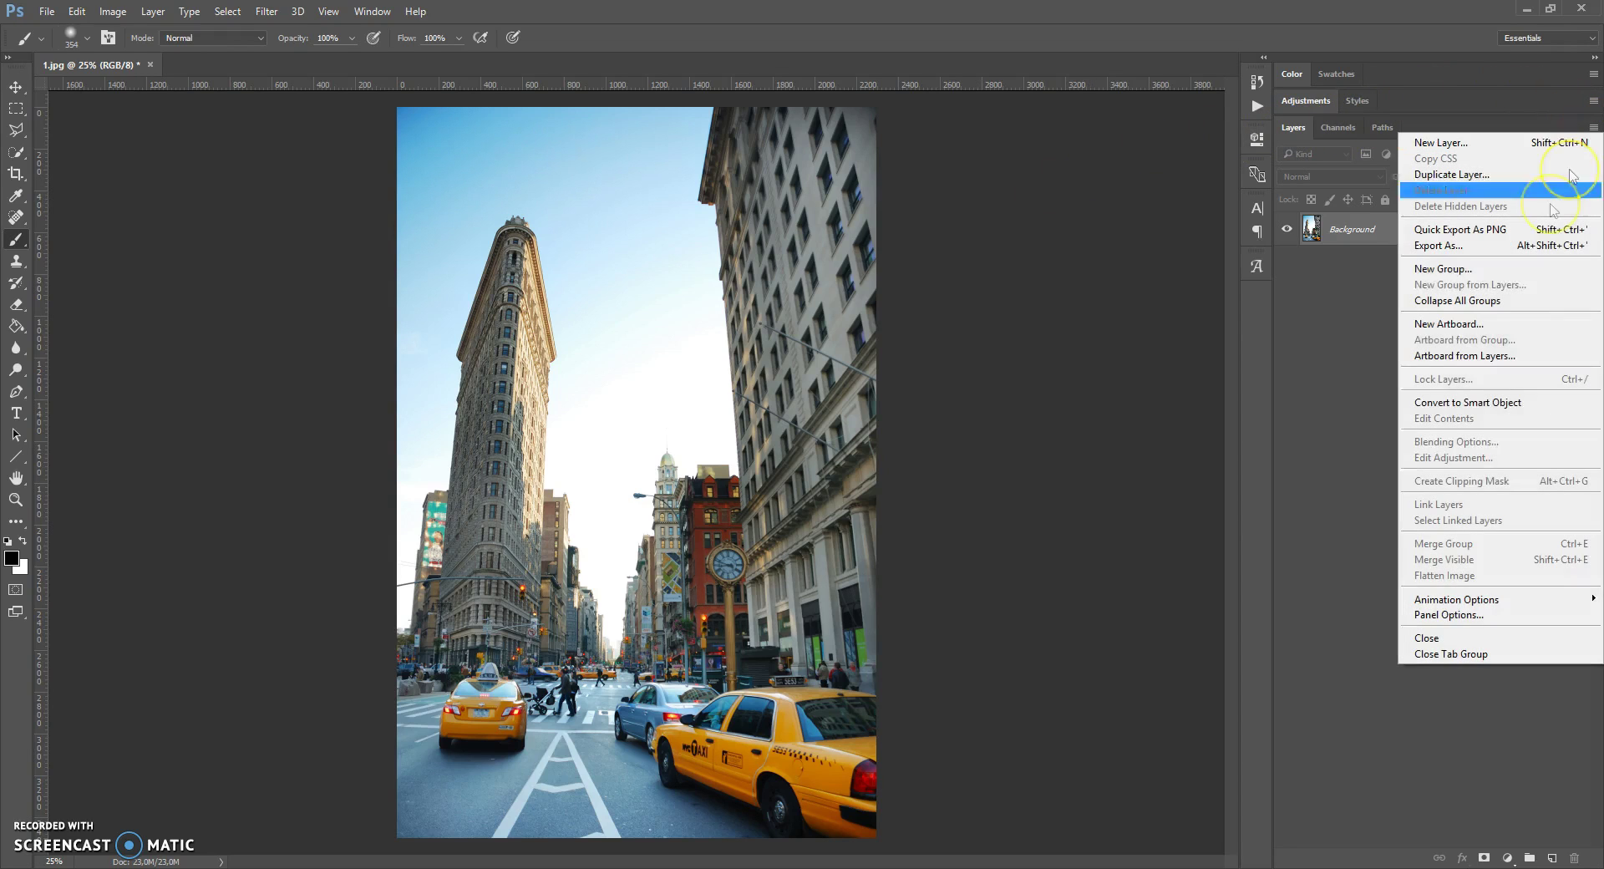
{"action": "left_click", "coordinate": [1449, 615]}
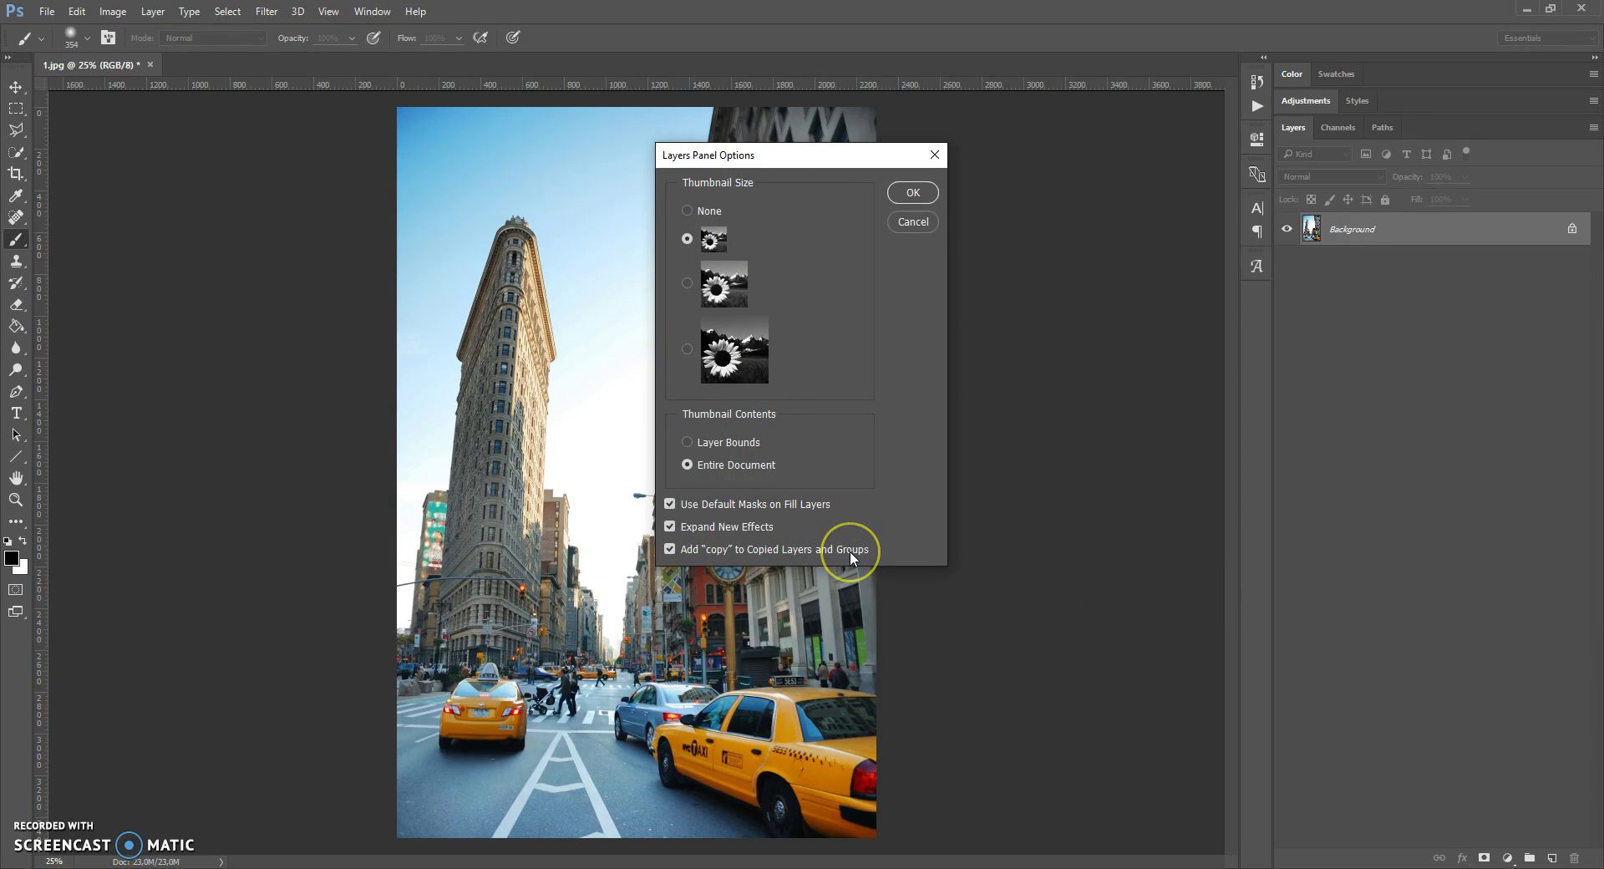
{"action": "left_click", "coordinate": [911, 193]}
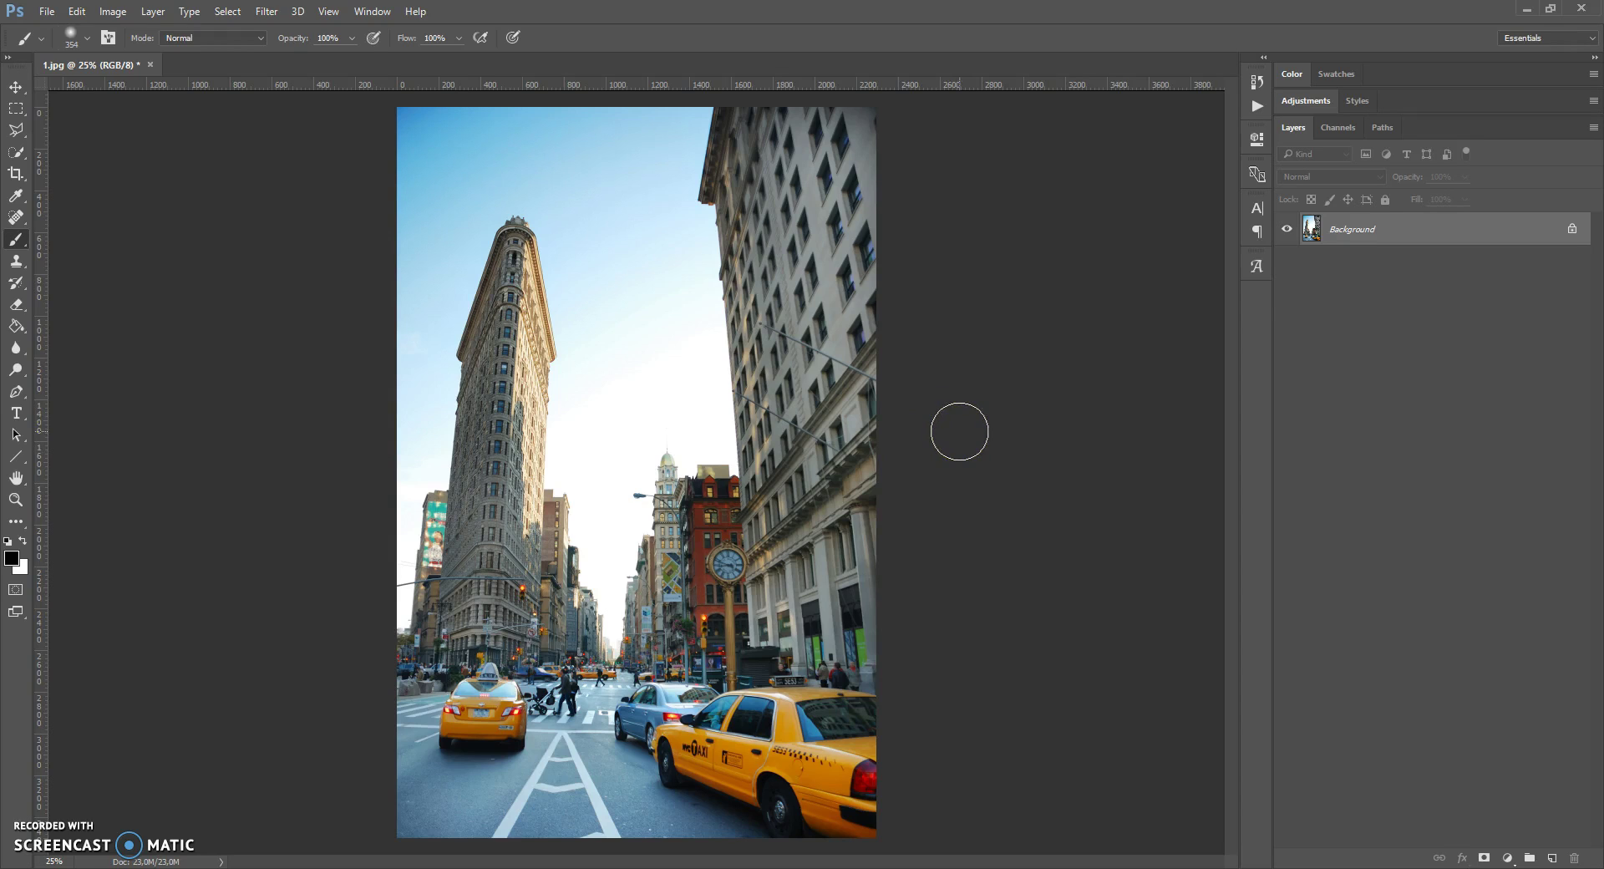
Step: Convert the locked Background into a regular layer and turn it back into a background layer
{"action": "double_click", "coordinate": [1365, 227]}
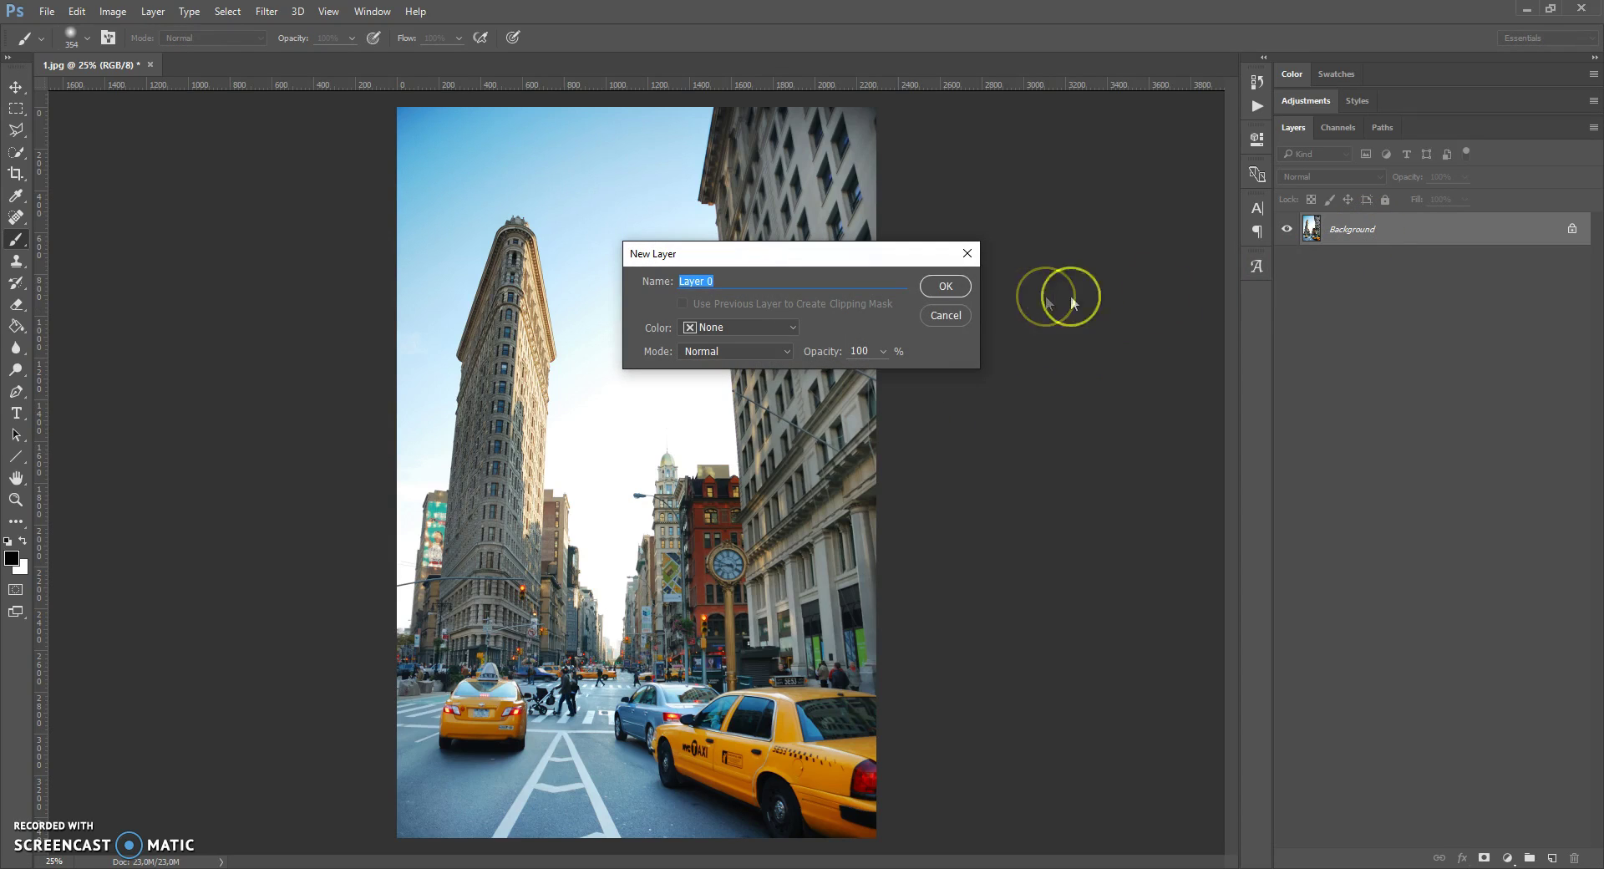
{"action": "left_click", "coordinate": [945, 286]}
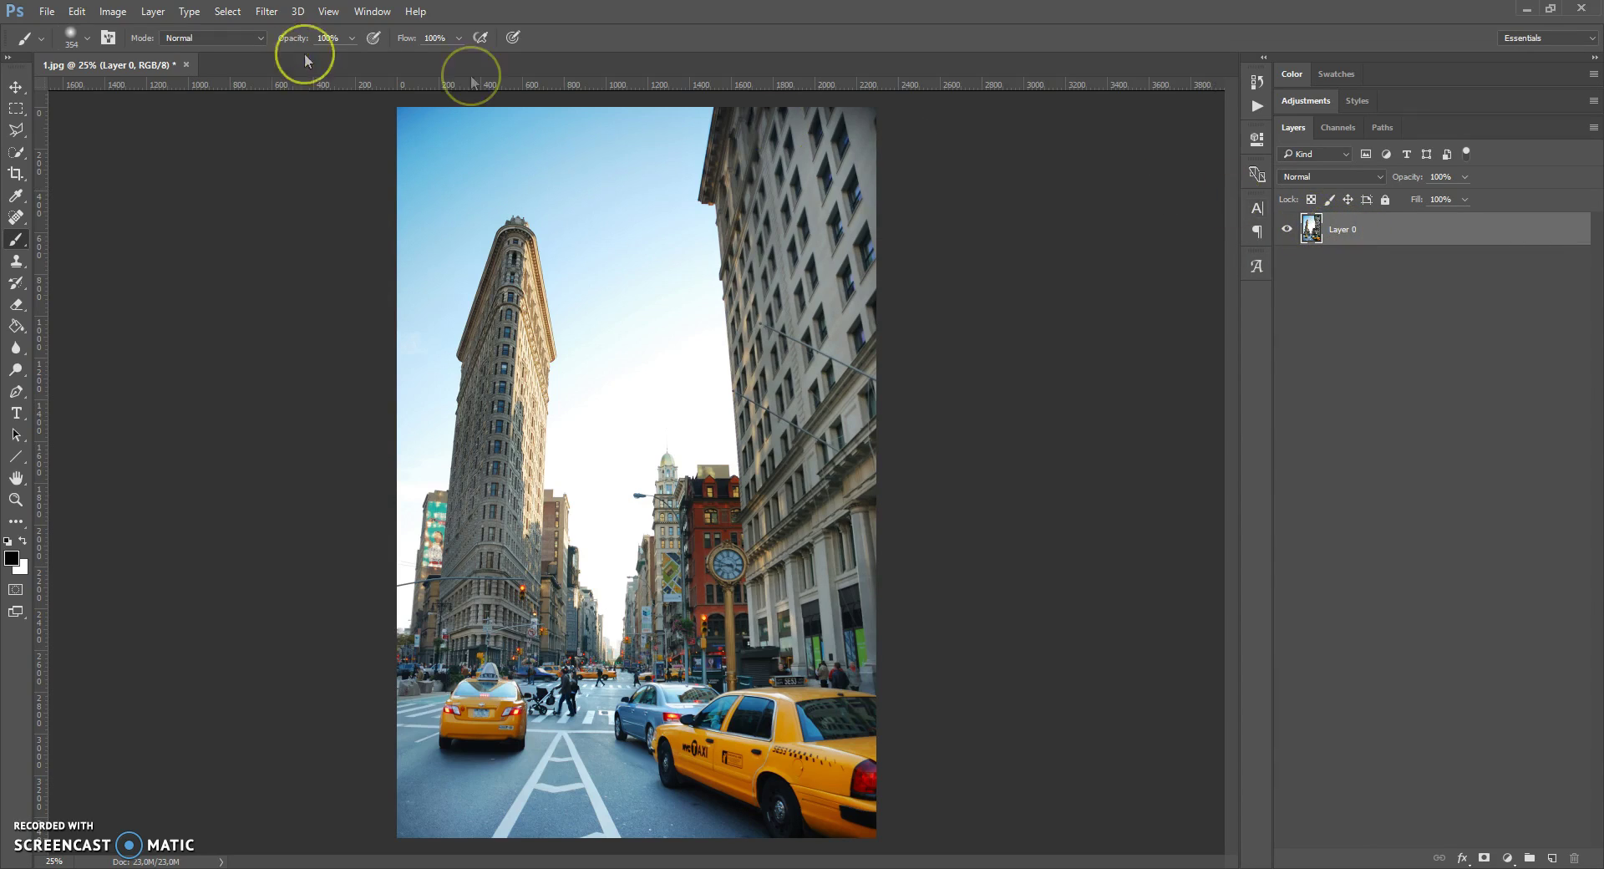
{"action": "left_click", "coordinate": [153, 12]}
{"action": "mouse_move", "coordinate": [318, 30]}
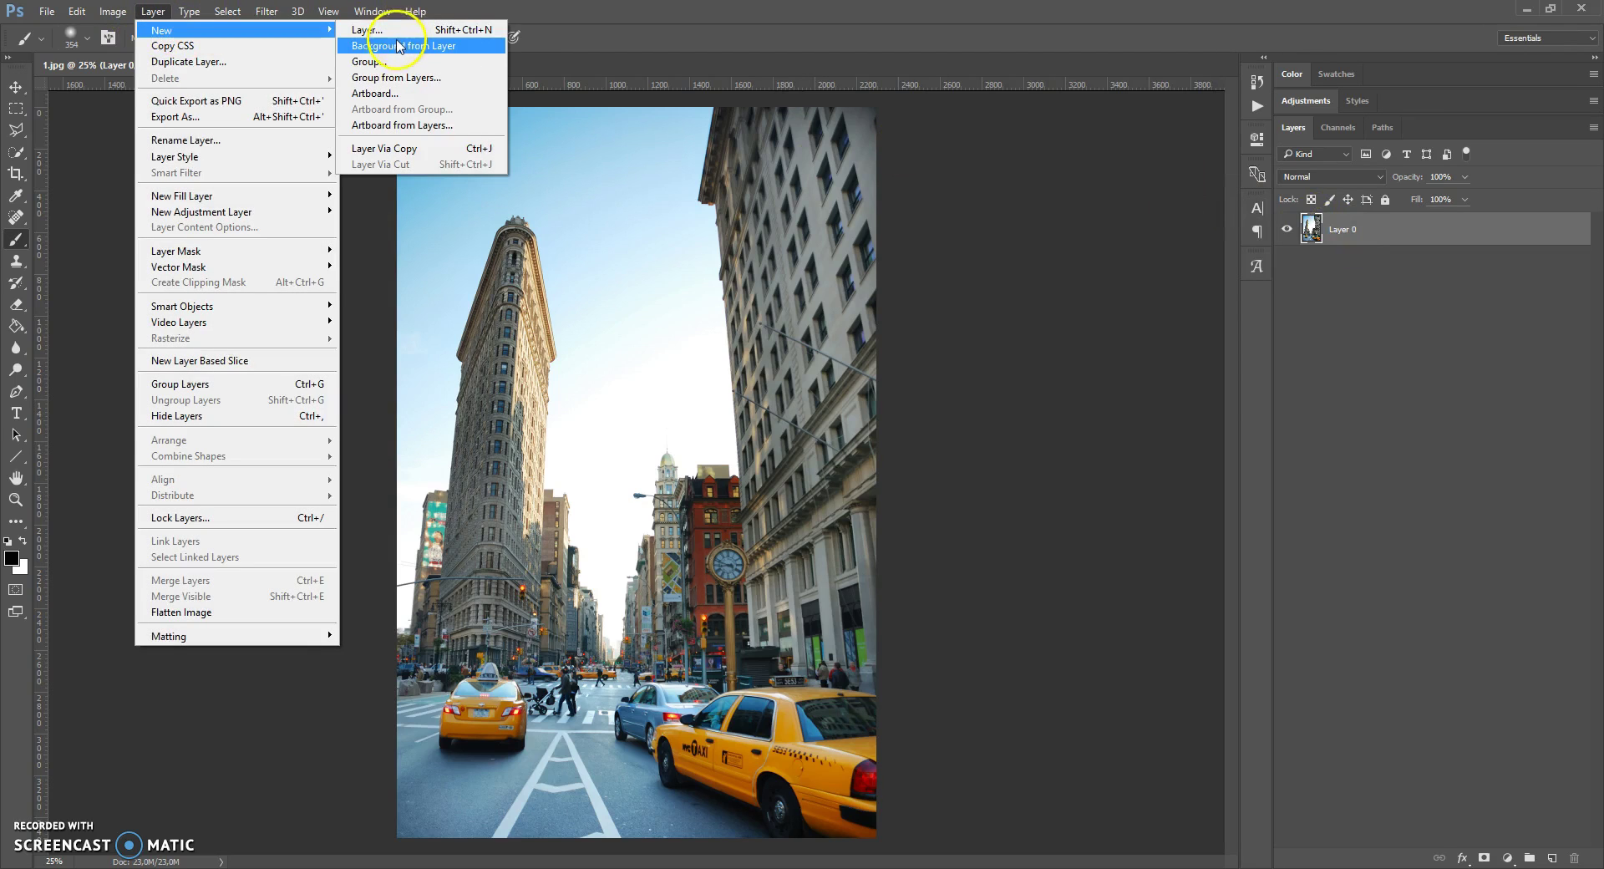
{"action": "left_click", "coordinate": [400, 47]}
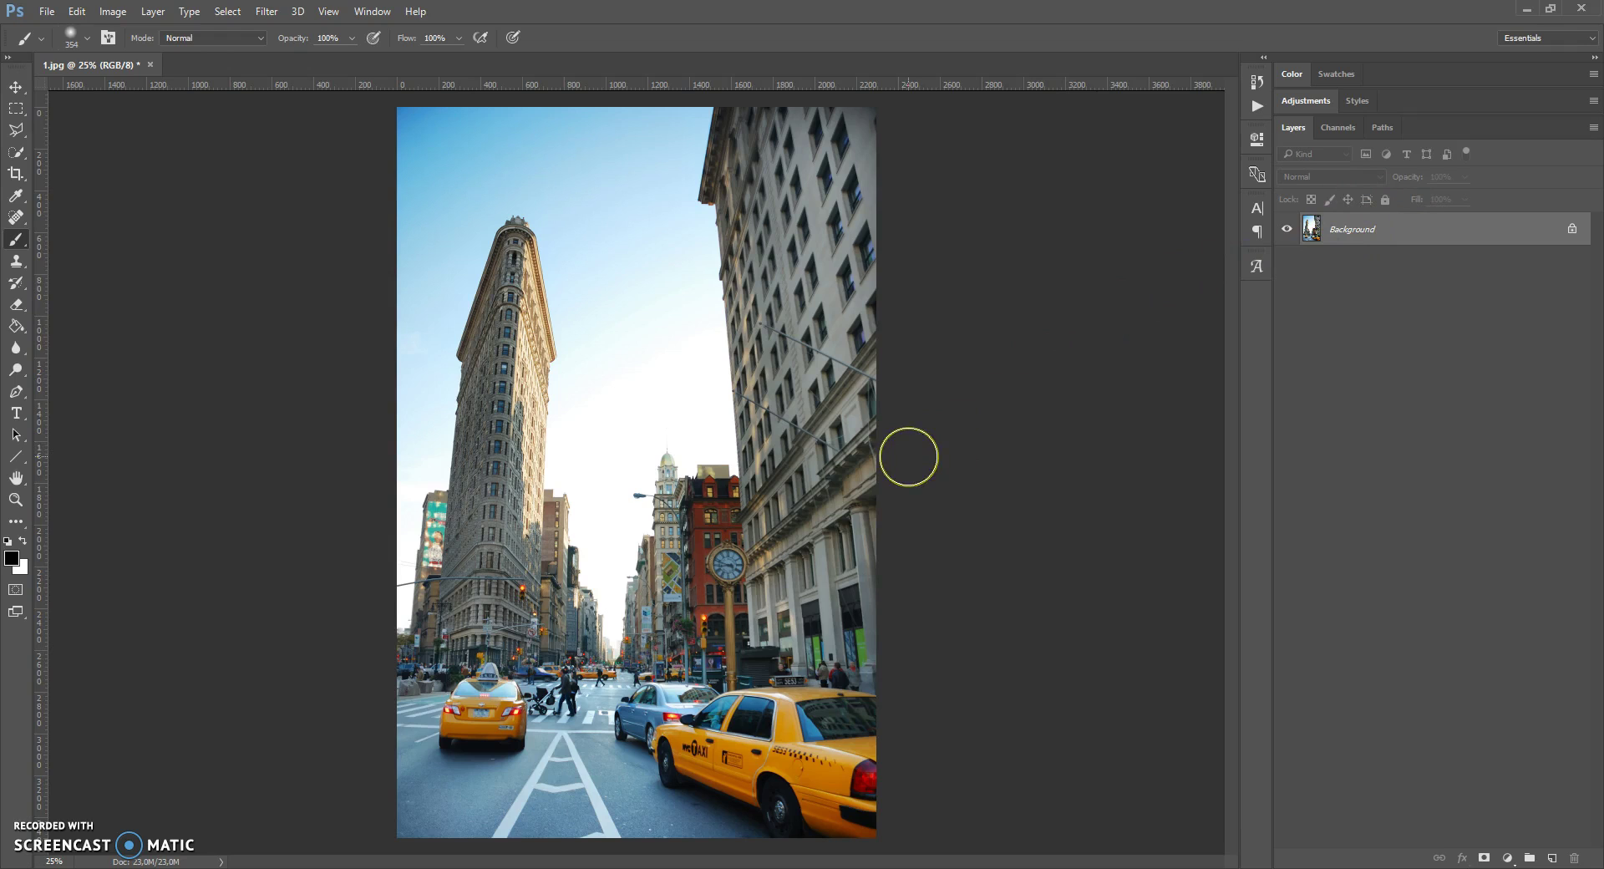
Step: Load the Storm Brushes file into the brush presets with the Preset Manager
{"action": "left_click", "coordinate": [76, 11]}
{"action": "mouse_move", "coordinate": [134, 503]}
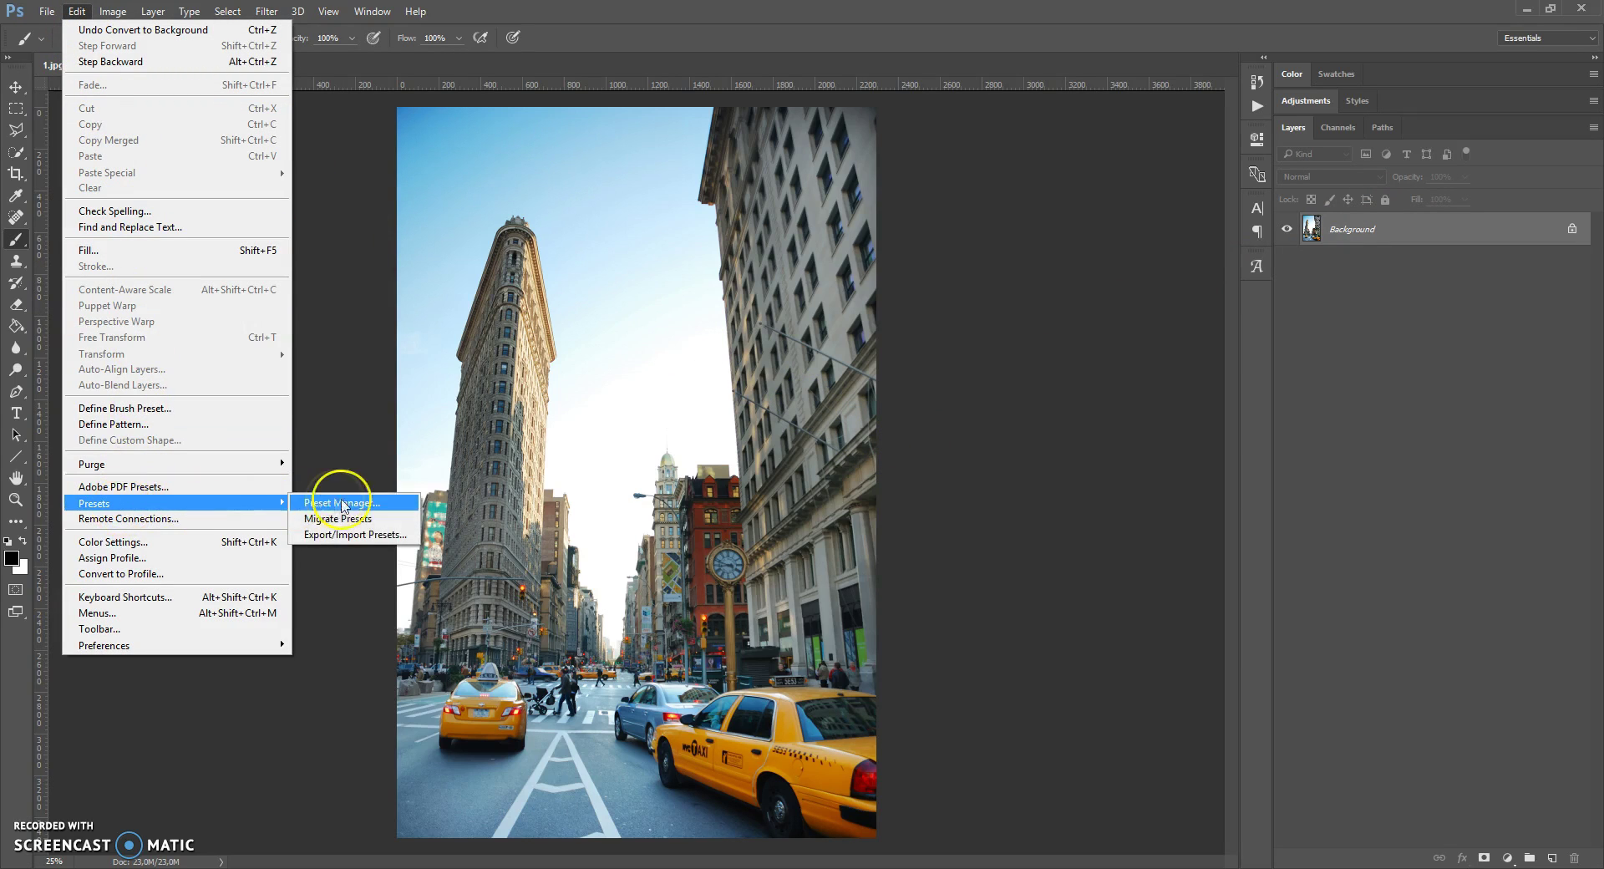
{"action": "left_click", "coordinate": [352, 503]}
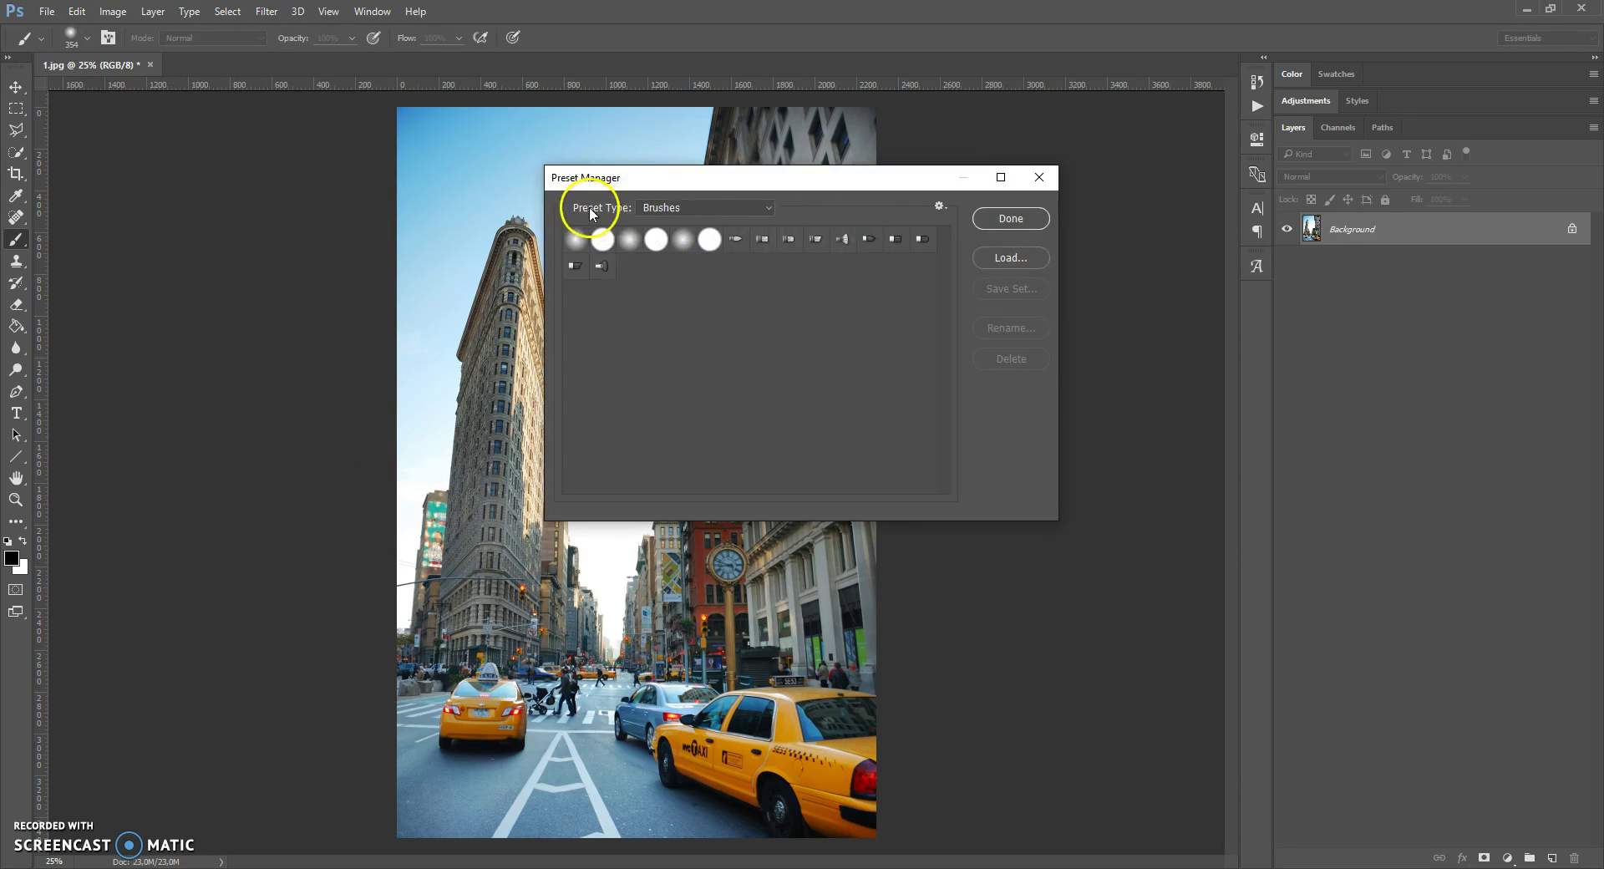
{"action": "left_click", "coordinate": [996, 260]}
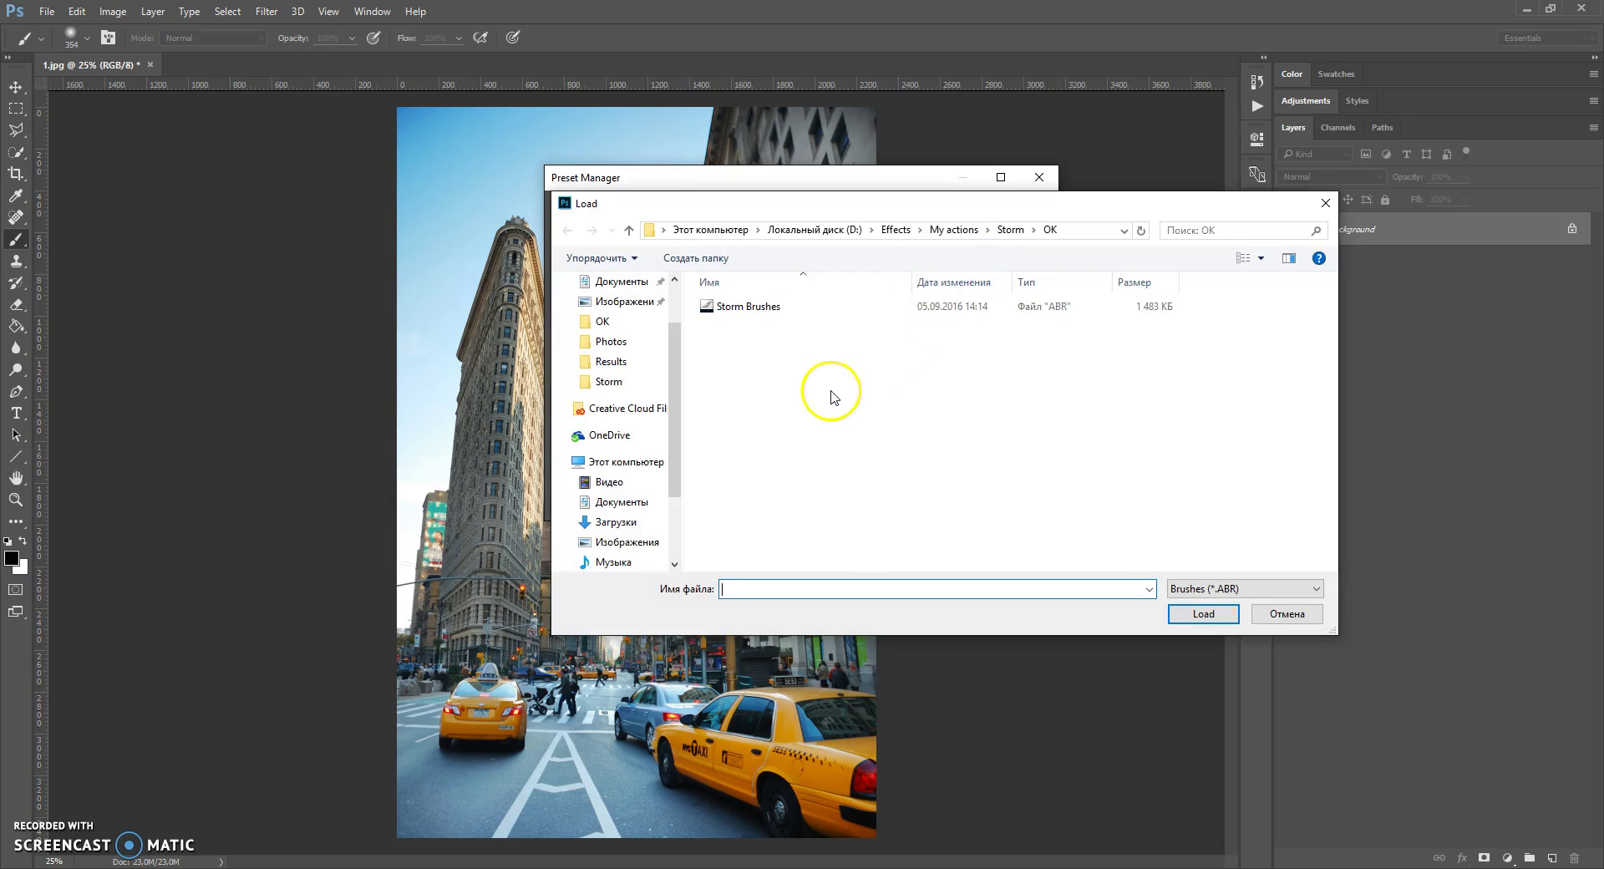
{"action": "double_click", "coordinate": [748, 308]}
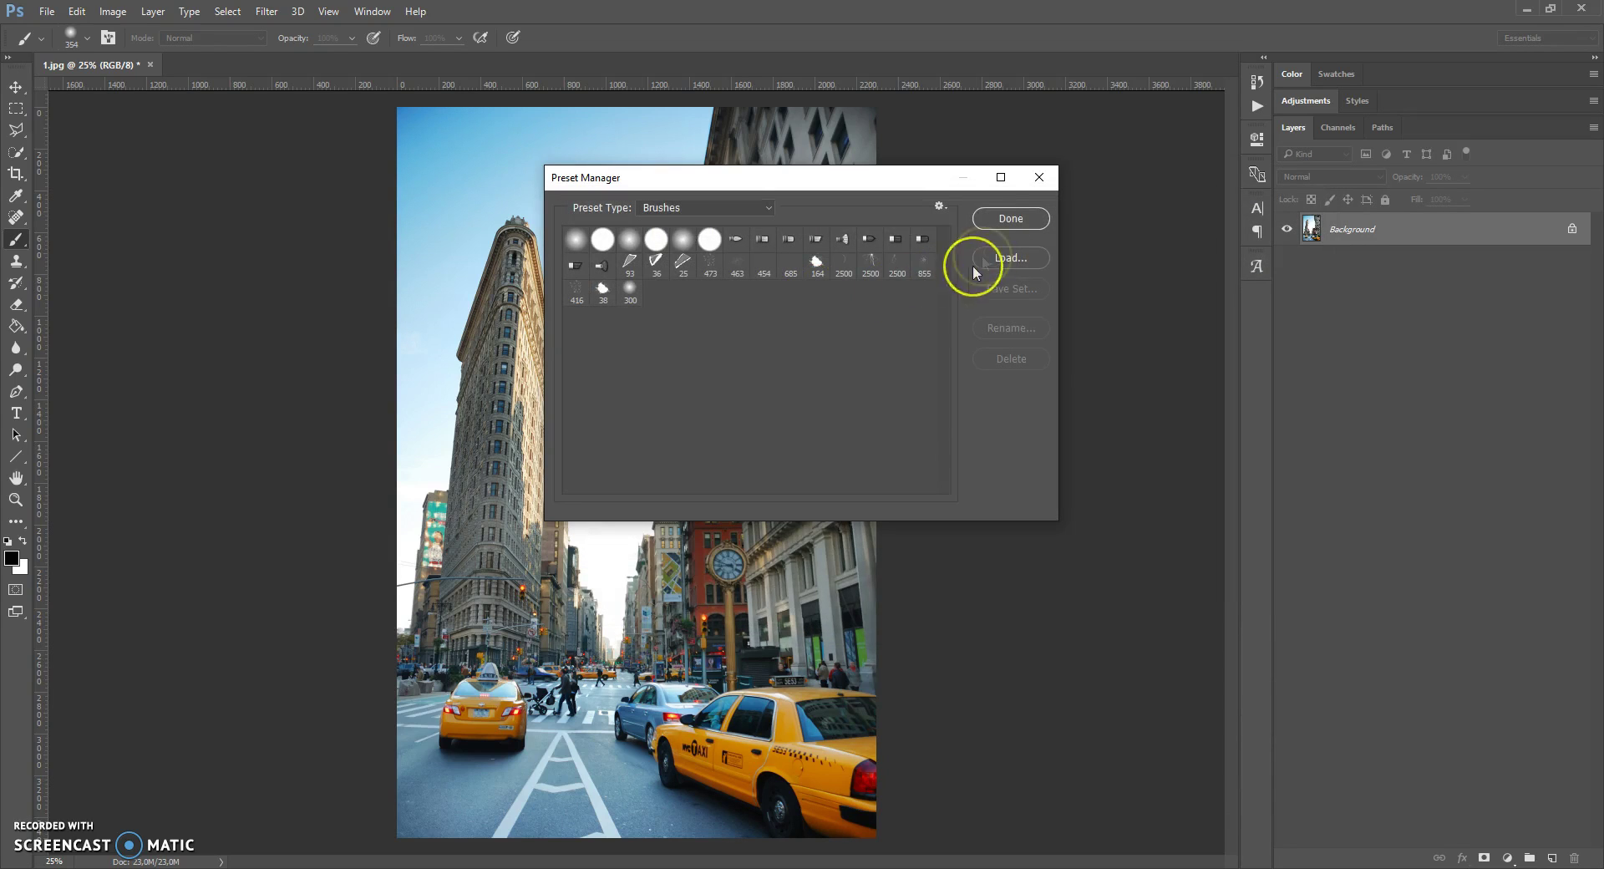
{"action": "left_click", "coordinate": [994, 222]}
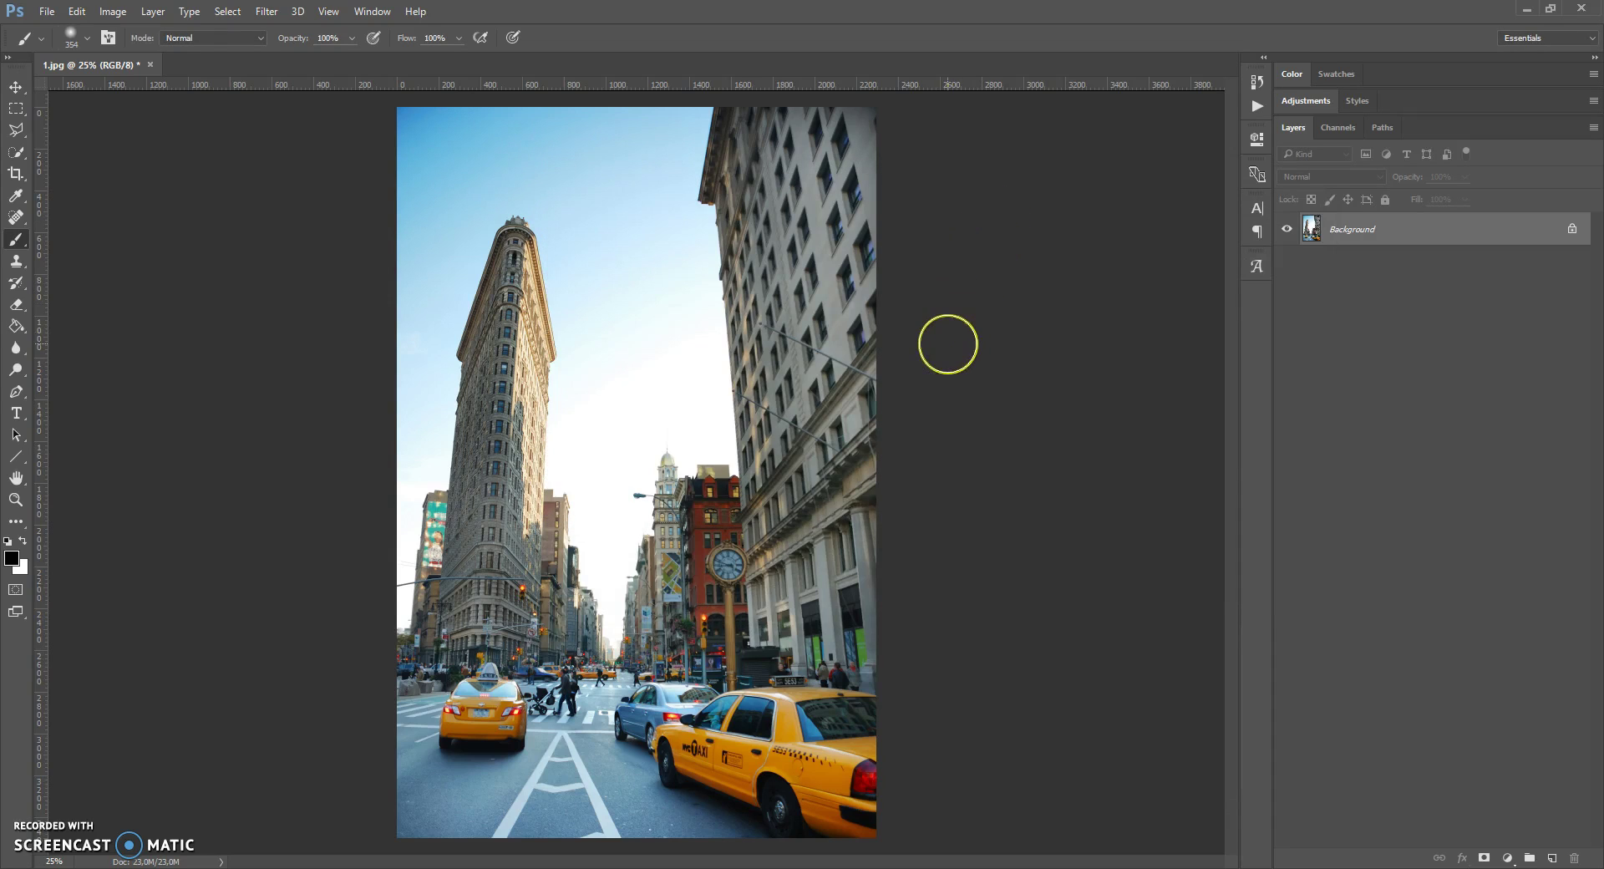
Step: Load the Storm Patterns file into the pattern presets with the Preset Manager
{"action": "left_click", "coordinate": [76, 11]}
{"action": "mouse_move", "coordinate": [126, 502]}
{"action": "left_click", "coordinate": [320, 503]}
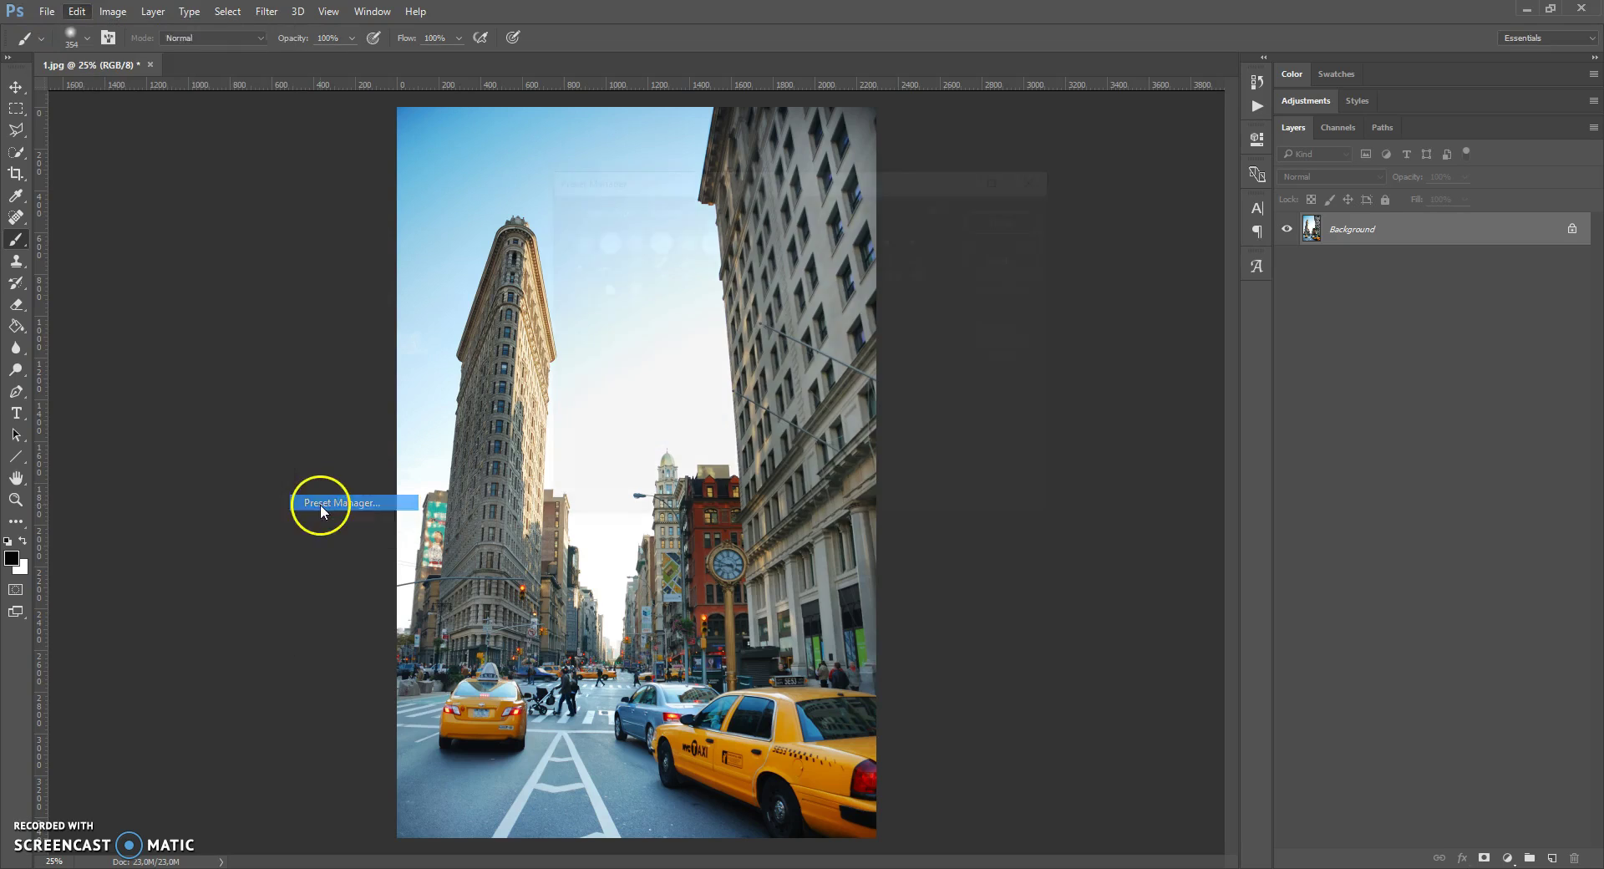
{"action": "left_click", "coordinate": [684, 204]}
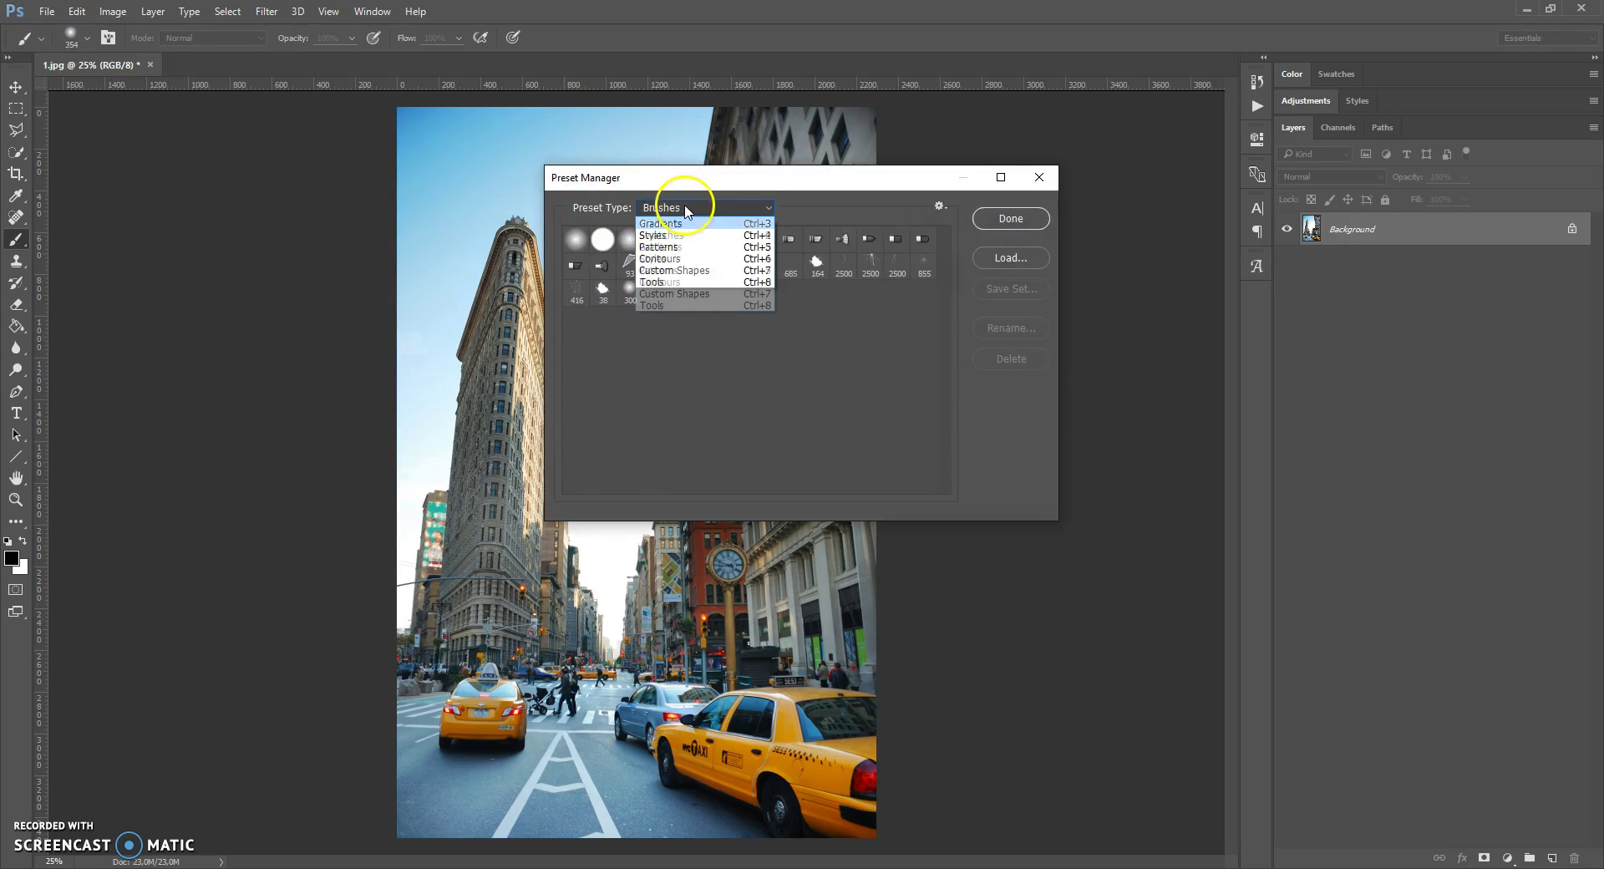
{"action": "left_click", "coordinate": [675, 271]}
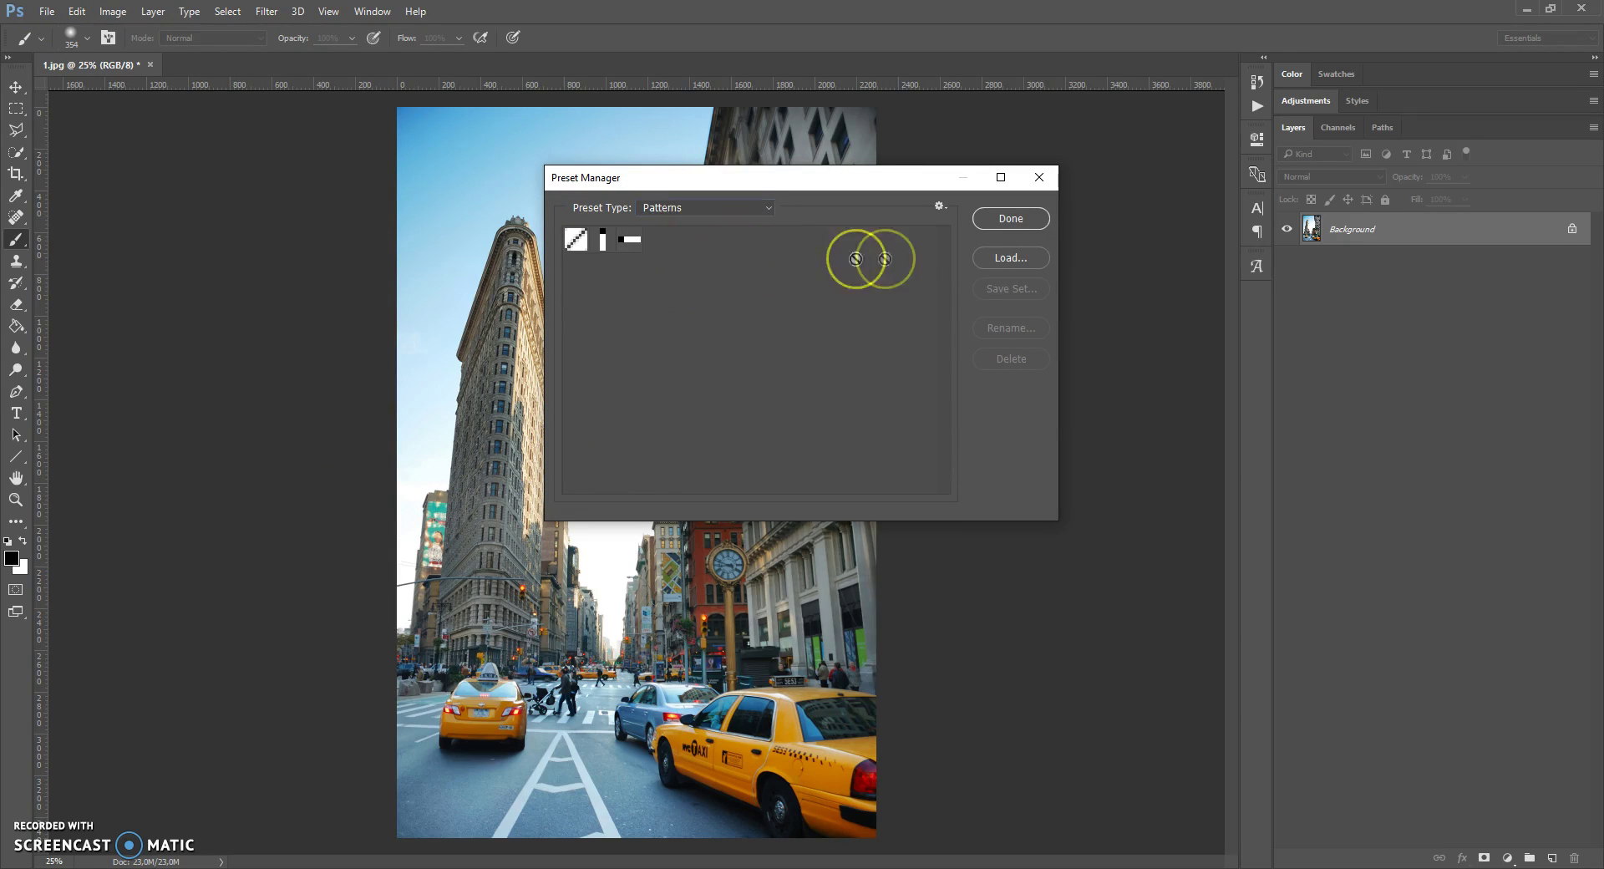
{"action": "left_click", "coordinate": [1011, 258]}
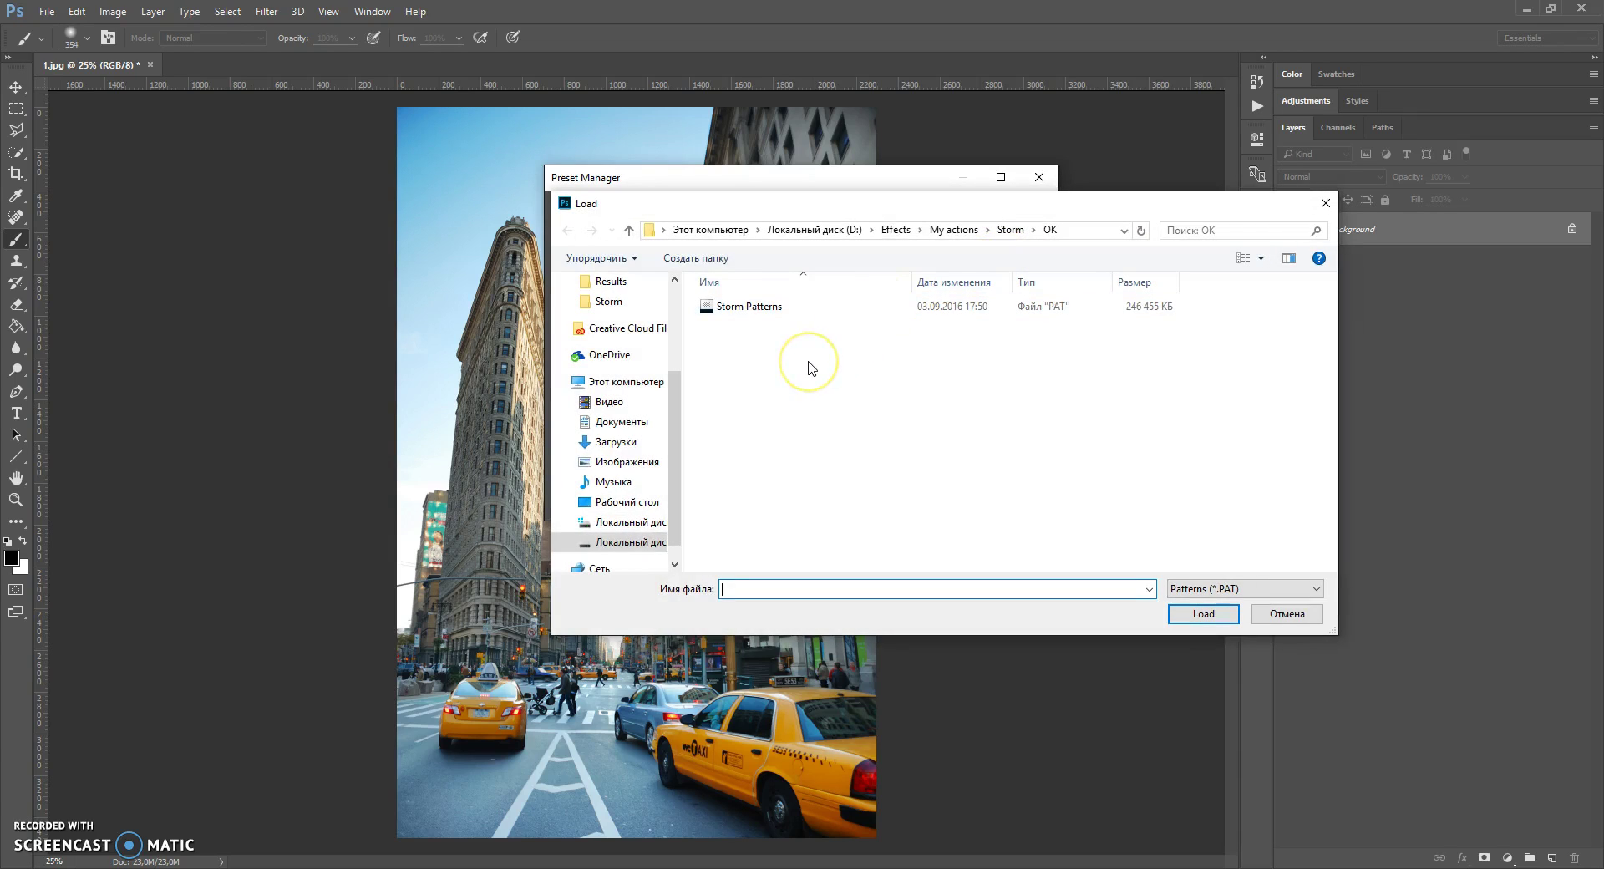
{"action": "double_click", "coordinate": [749, 309]}
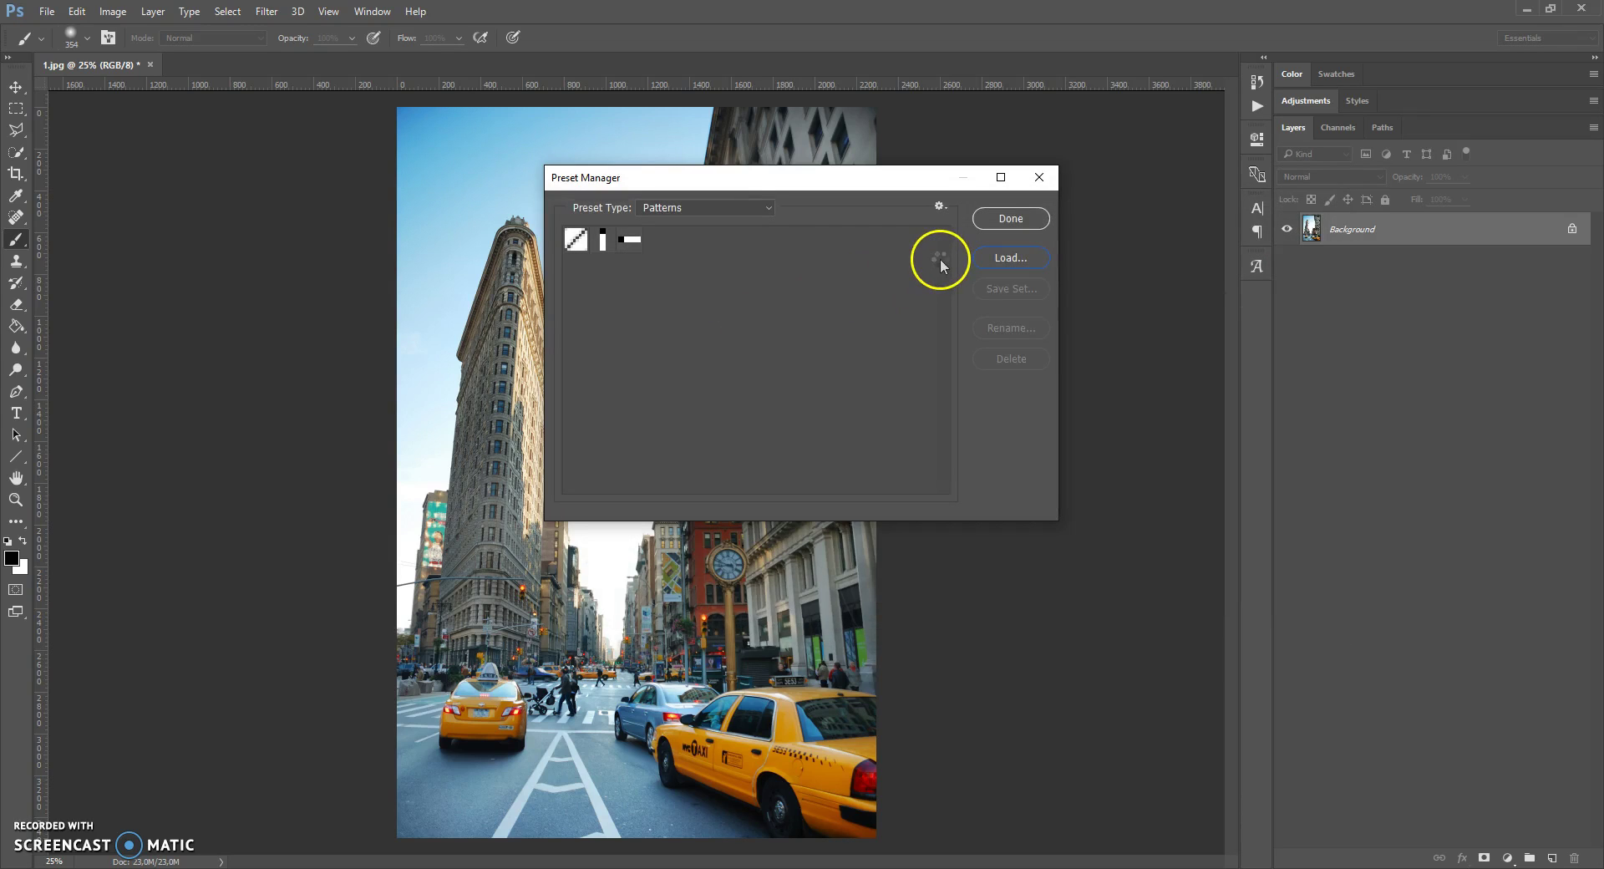
{"action": "left_click", "coordinate": [1000, 220]}
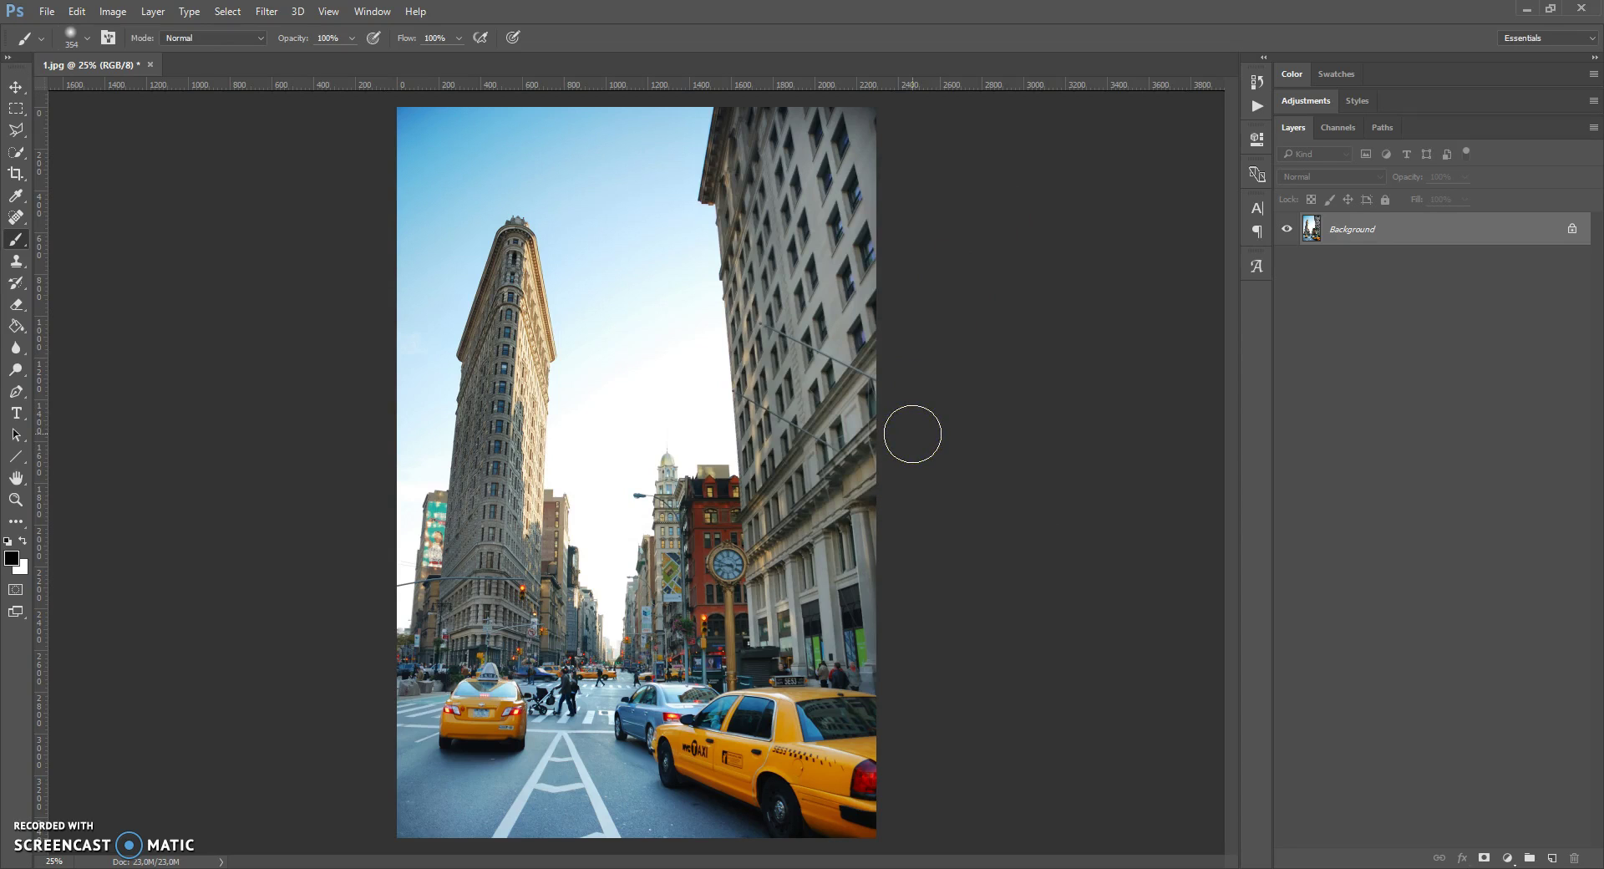
Step: Load the Storm Photoshop Action file into the list of available actions
{"action": "left_click", "coordinate": [376, 10]}
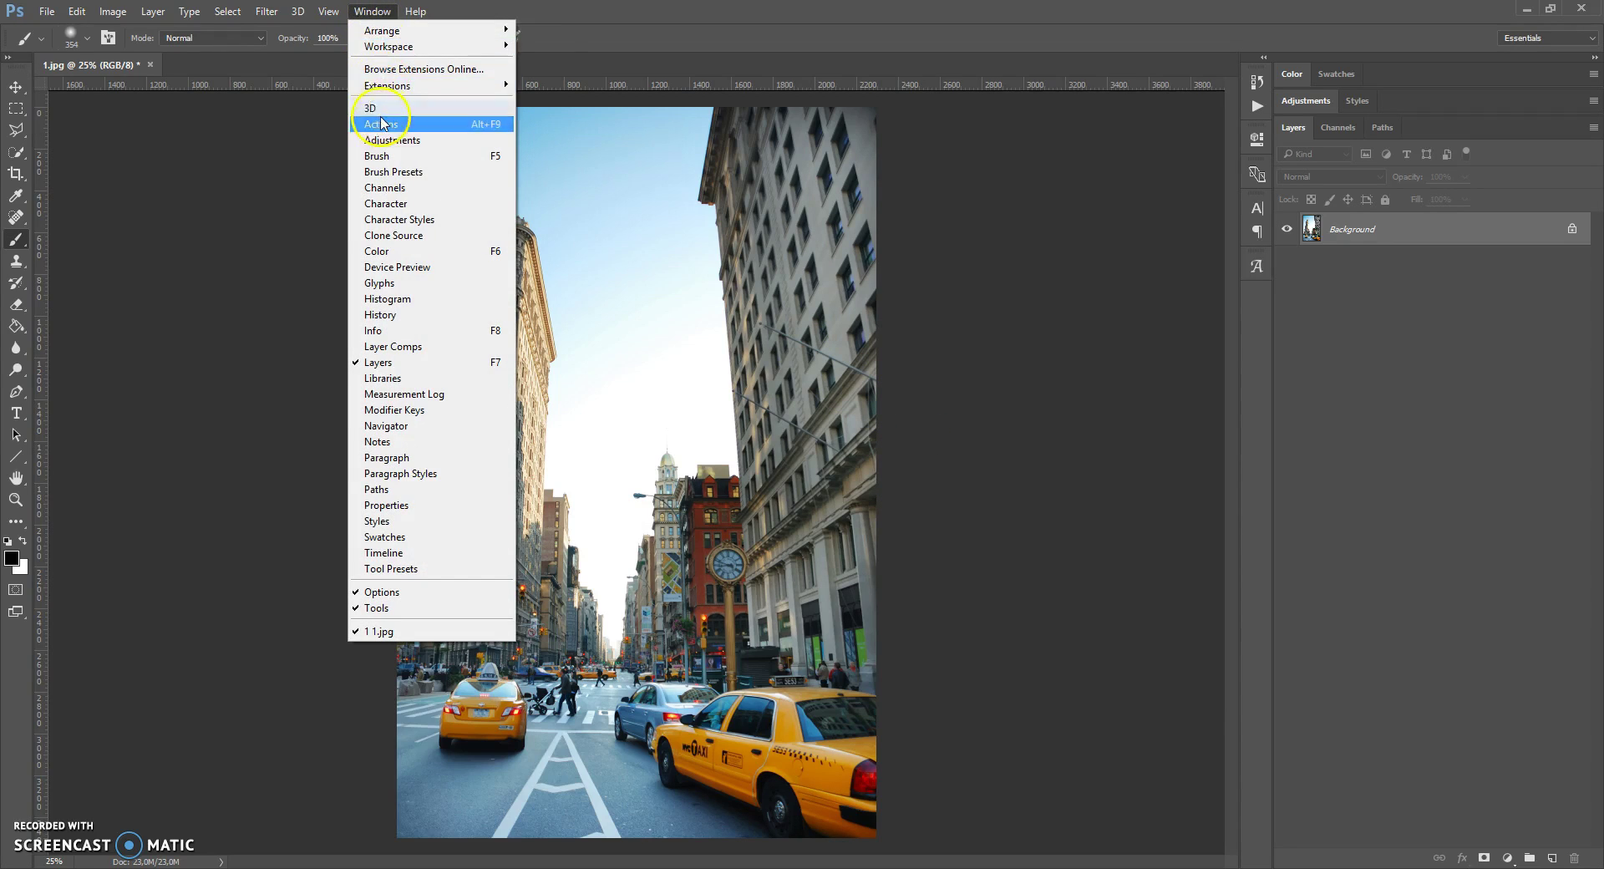
{"action": "left_click", "coordinate": [380, 124]}
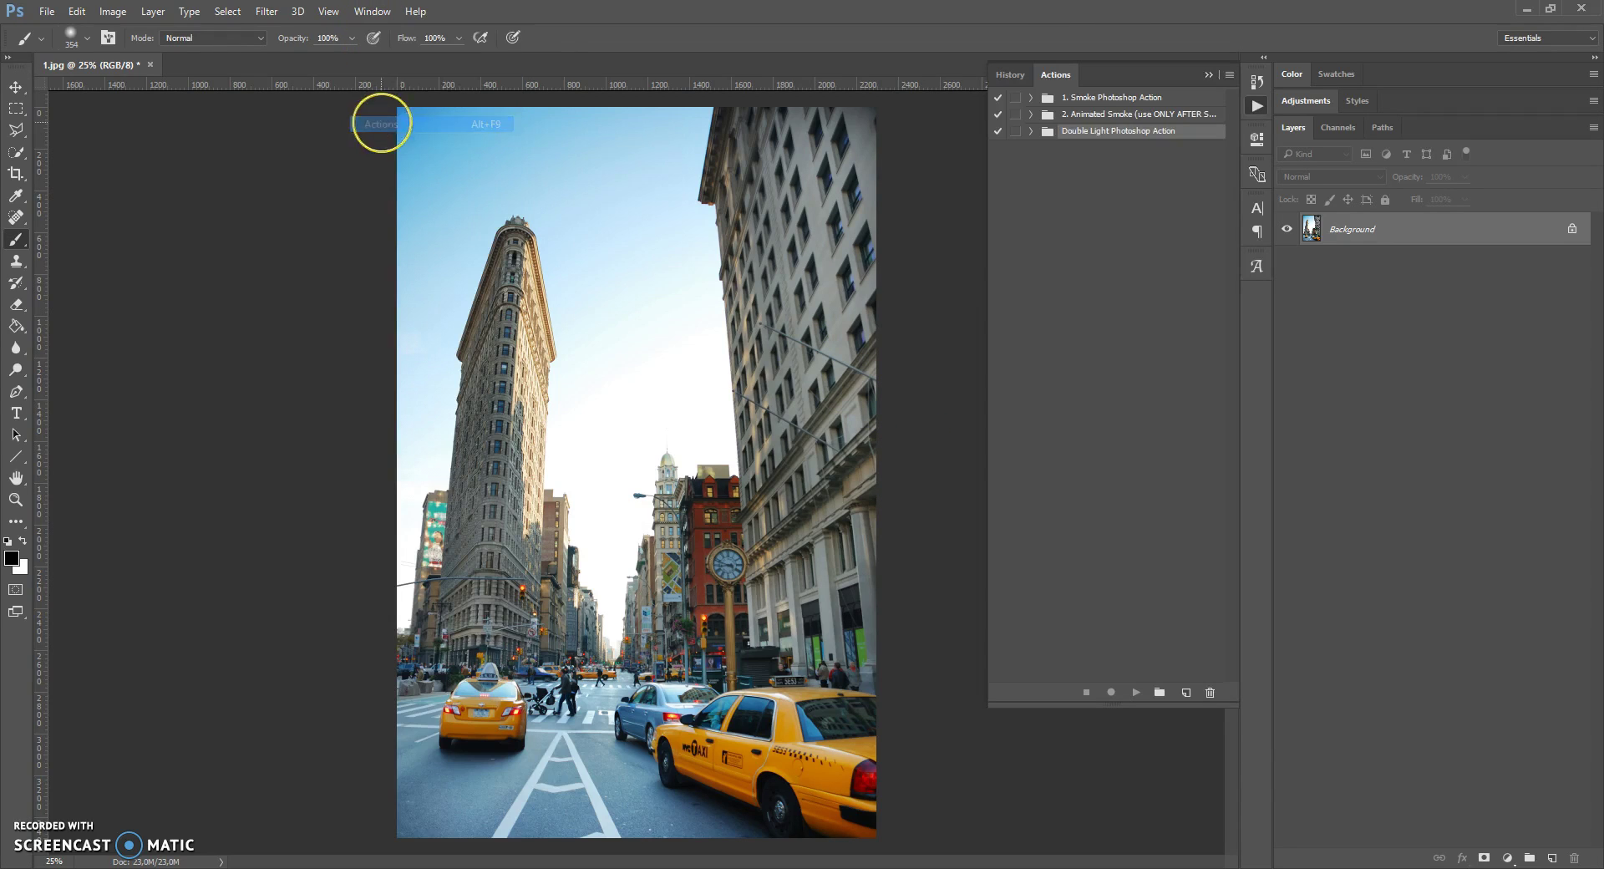
{"action": "left_click", "coordinate": [1230, 74]}
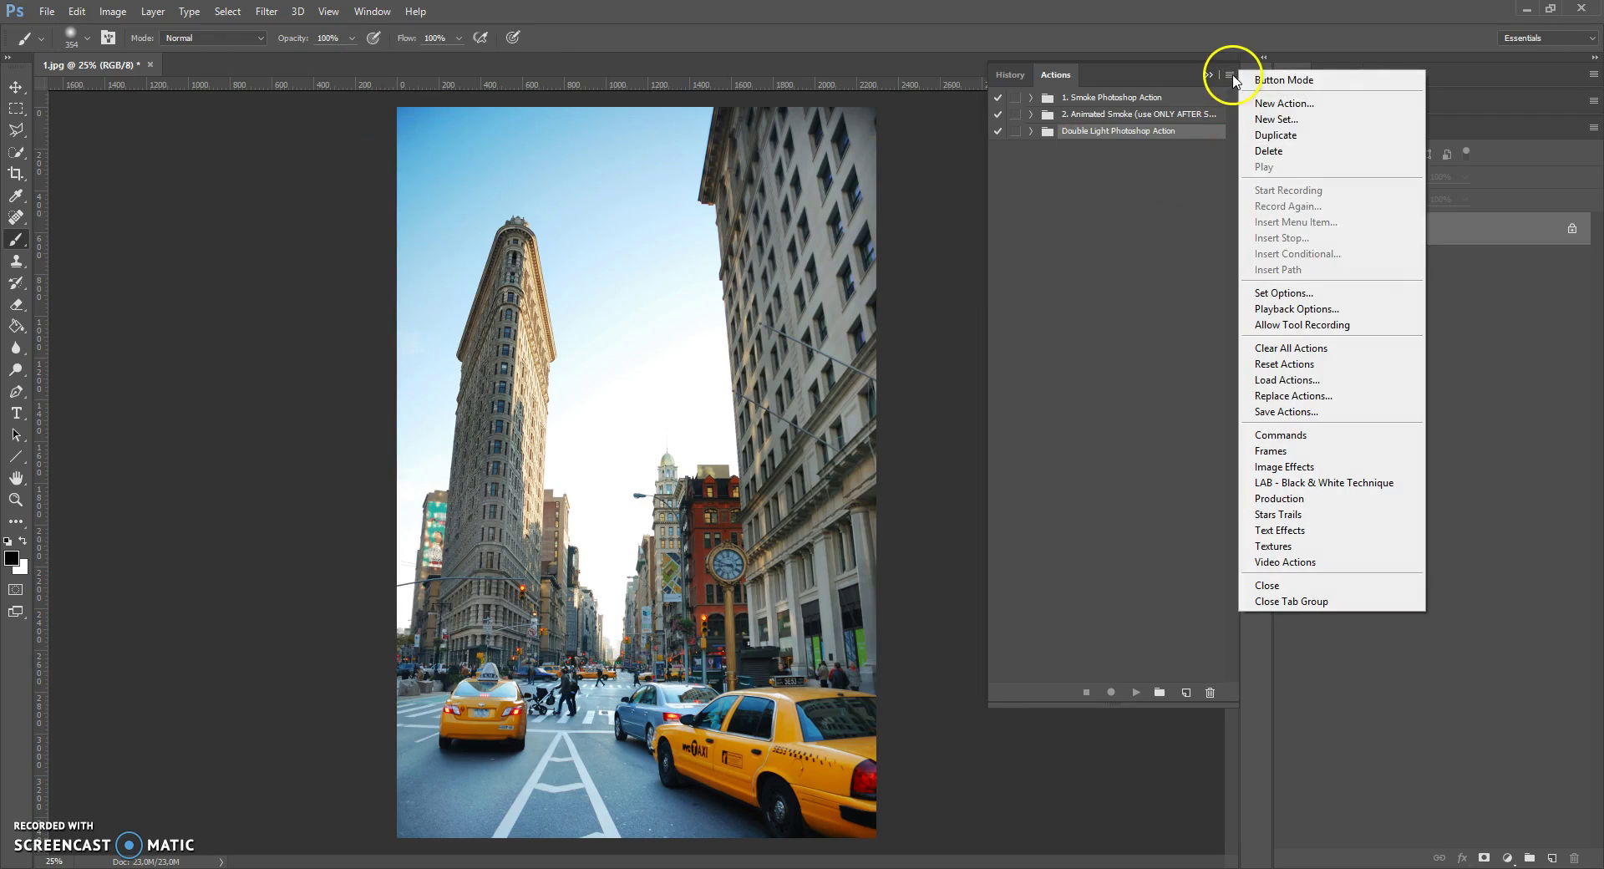
{"action": "left_click", "coordinate": [1279, 380]}
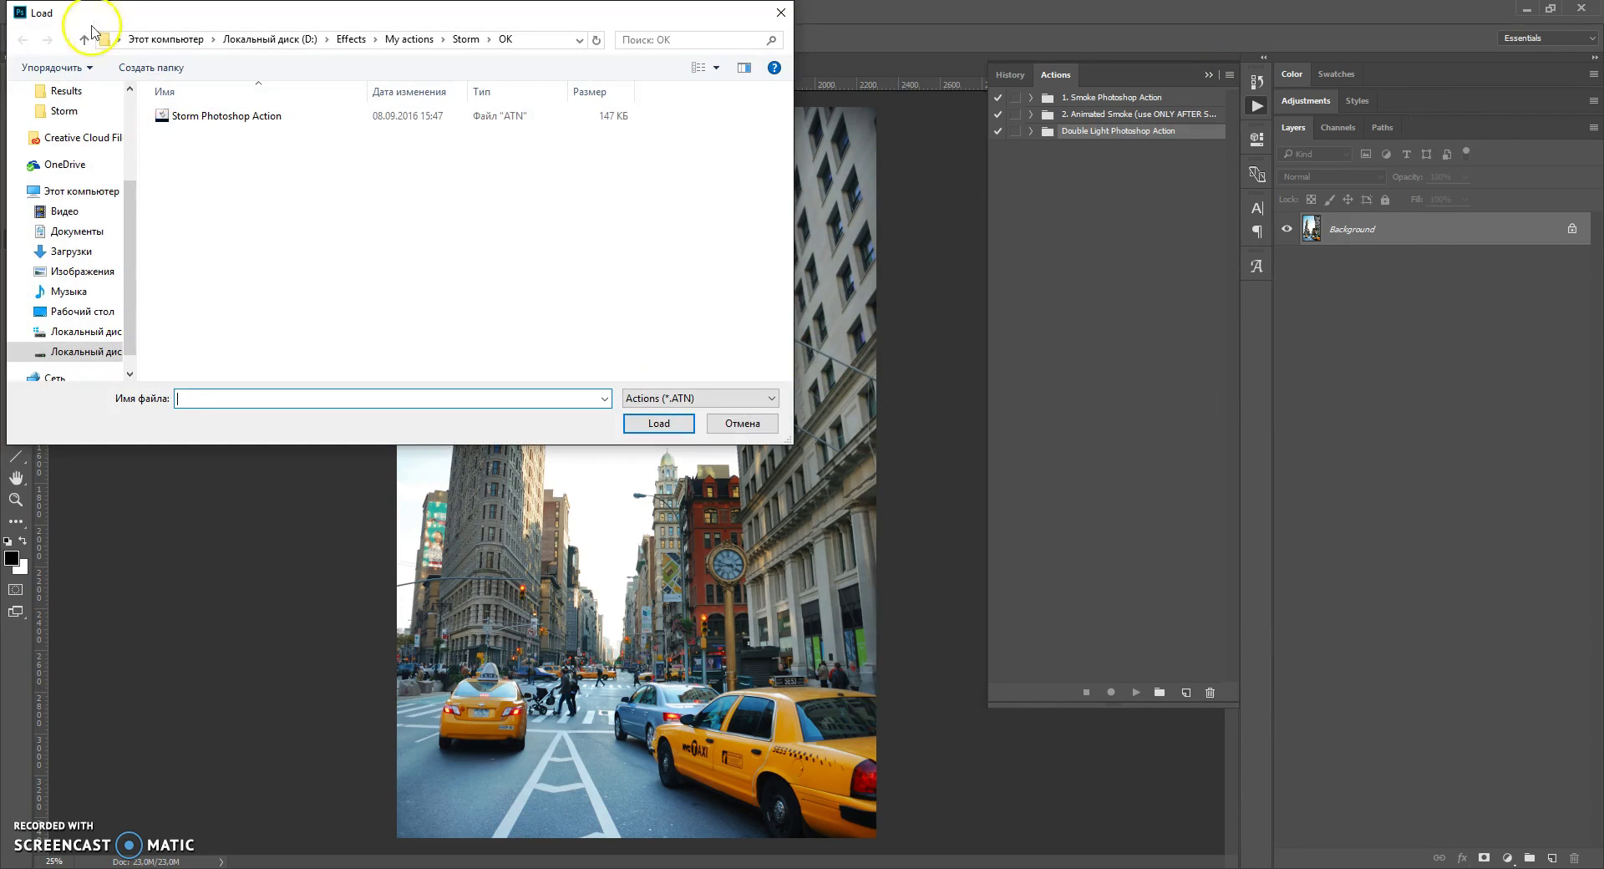
{"action": "double_click", "coordinate": [231, 117]}
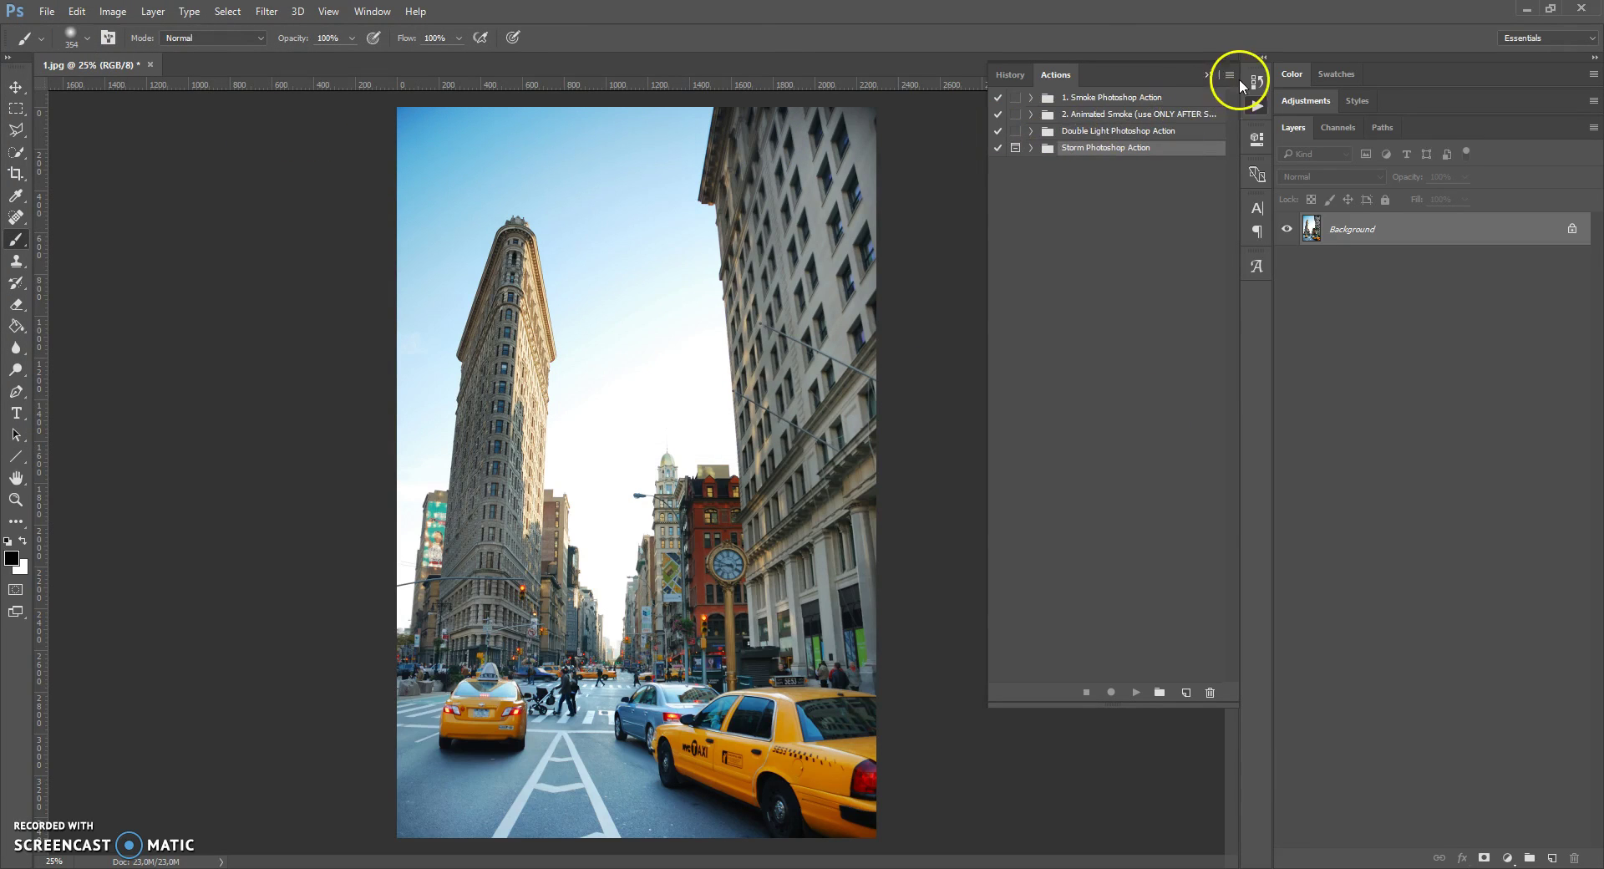
Step: Collapse the Actions list and create a new layer named area above the Background
{"action": "left_click", "coordinate": [1208, 75]}
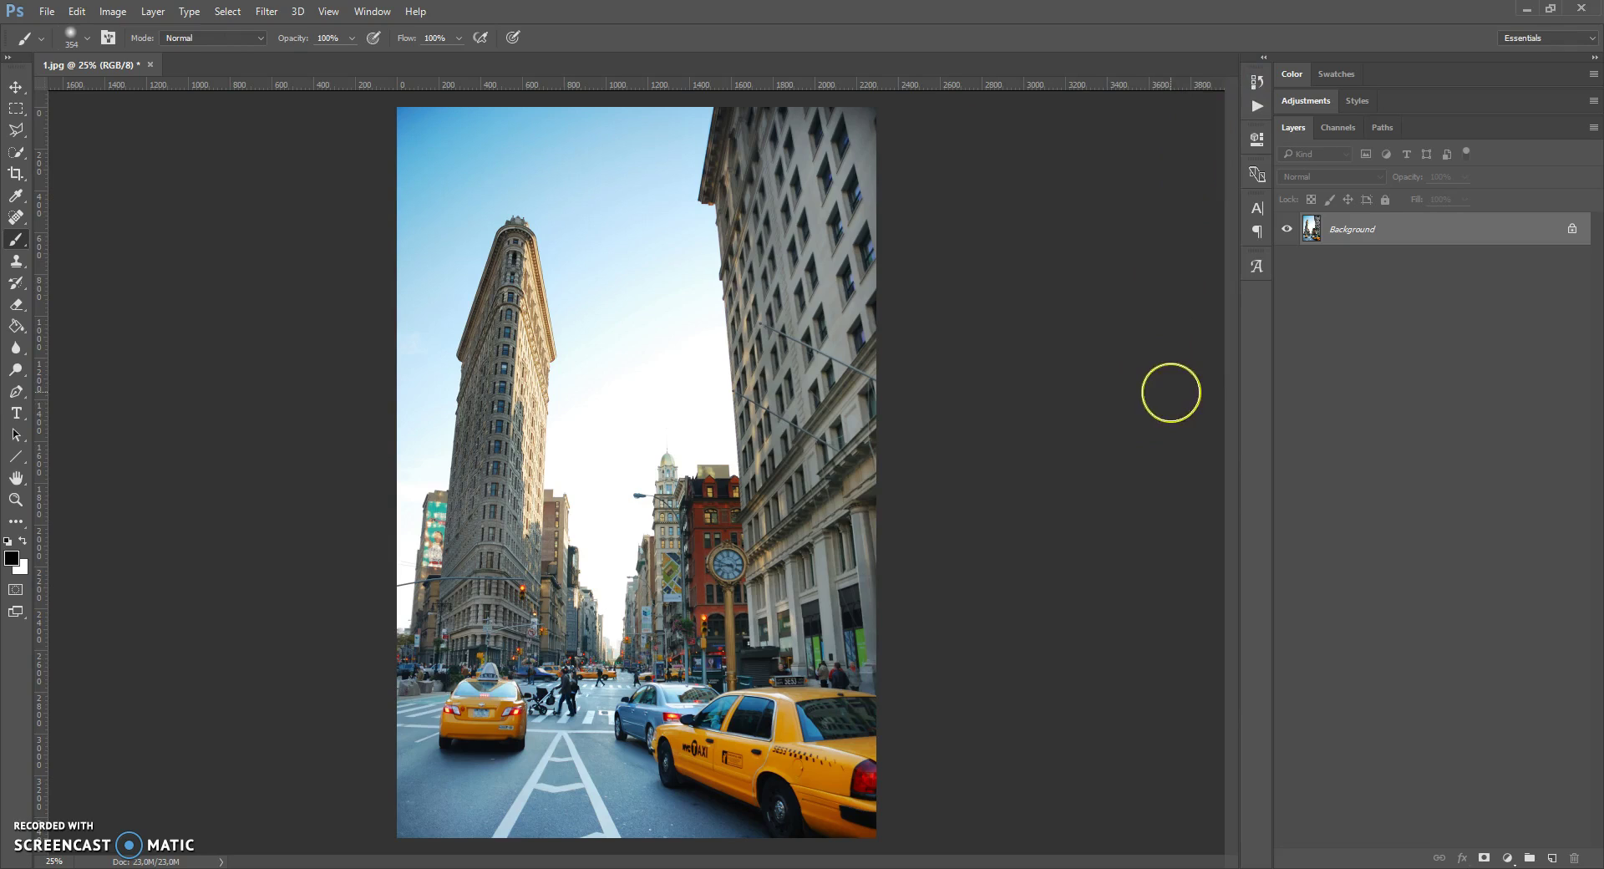
{"action": "left_click", "coordinate": [1551, 861]}
{"action": "double_click", "coordinate": [1339, 229]}
{"action": "type", "text": "area"}
{"action": "key", "text": "Return"}
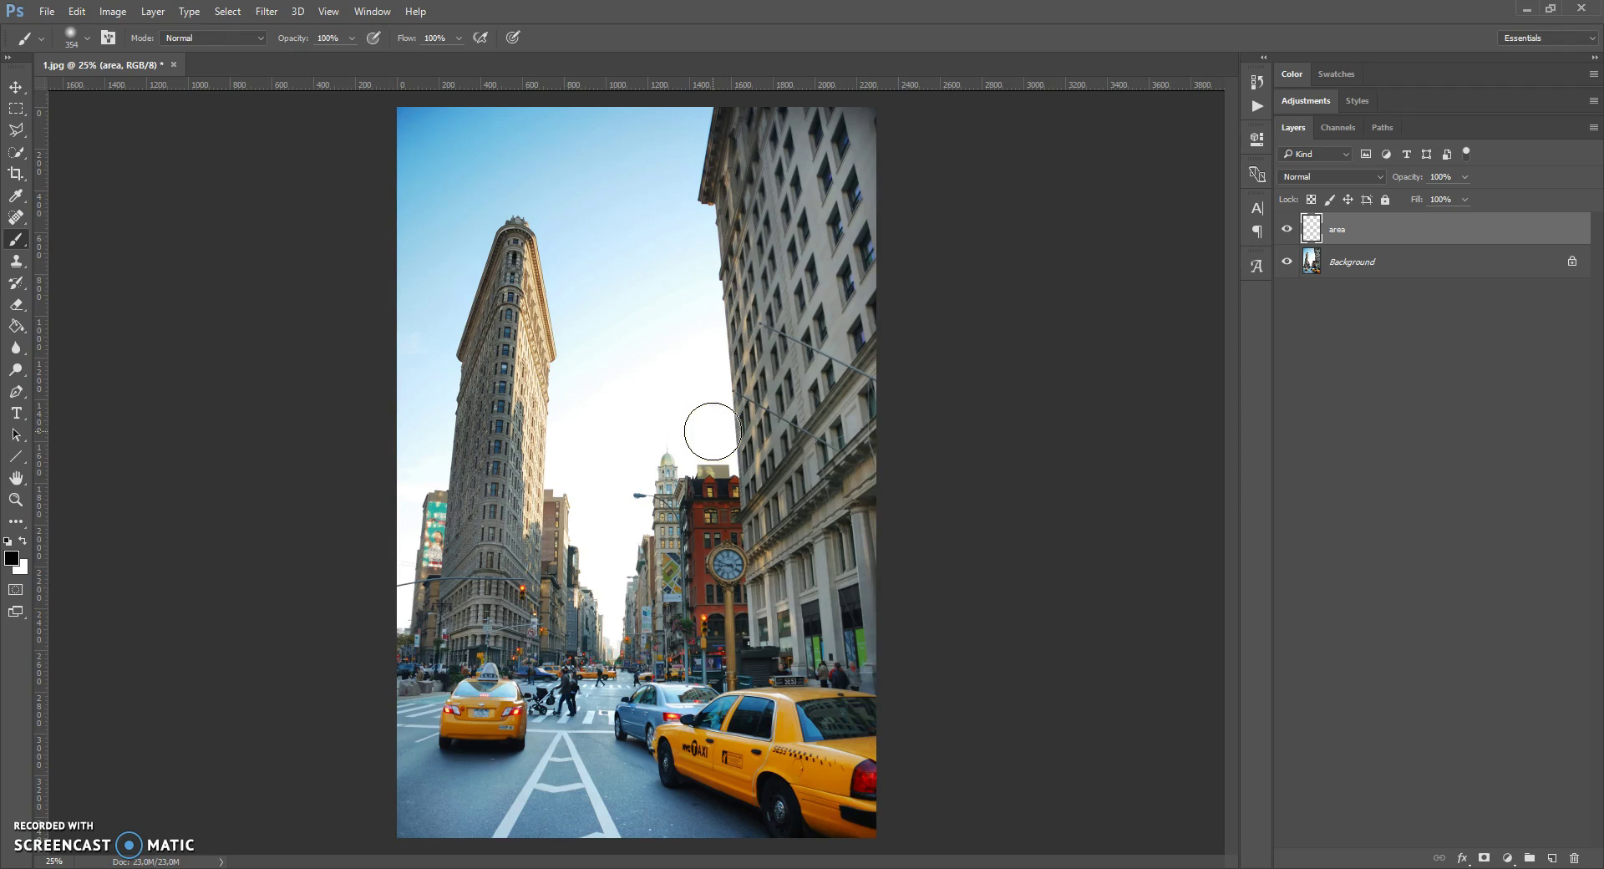
Step: Select the whole sky on the Background layer with the Quick Selection tool
{"action": "right_click", "coordinate": [16, 217]}
{"action": "key", "text": "Escape"}
{"action": "left_click", "coordinate": [16, 152]}
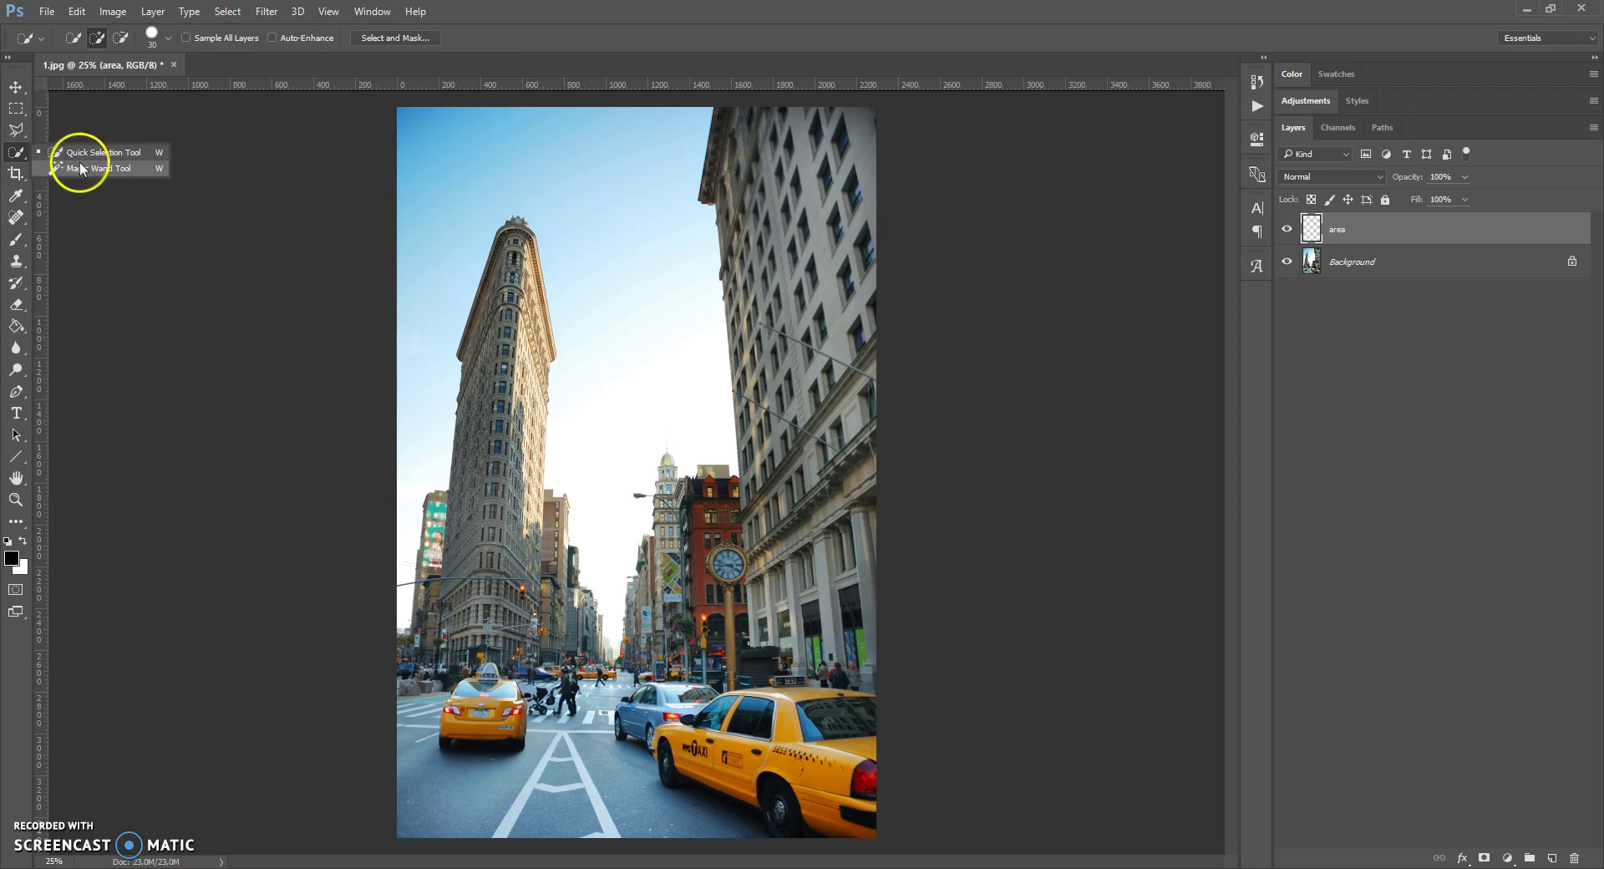
{"action": "left_click", "coordinate": [20, 131]}
{"action": "left_click", "coordinate": [18, 134]}
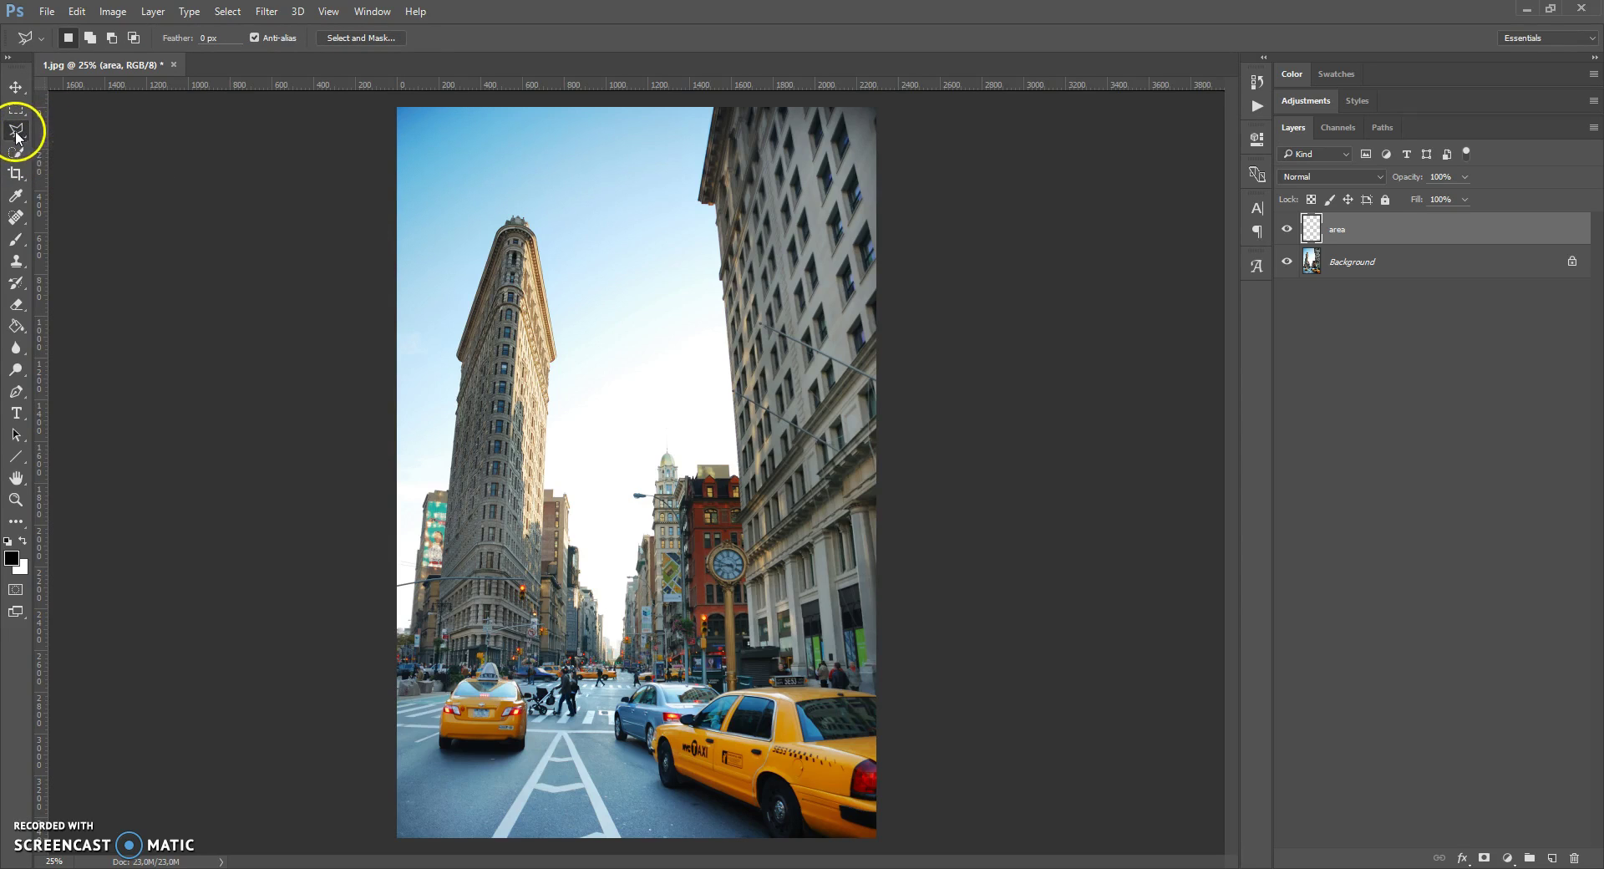
{"action": "left_click", "coordinate": [18, 156]}
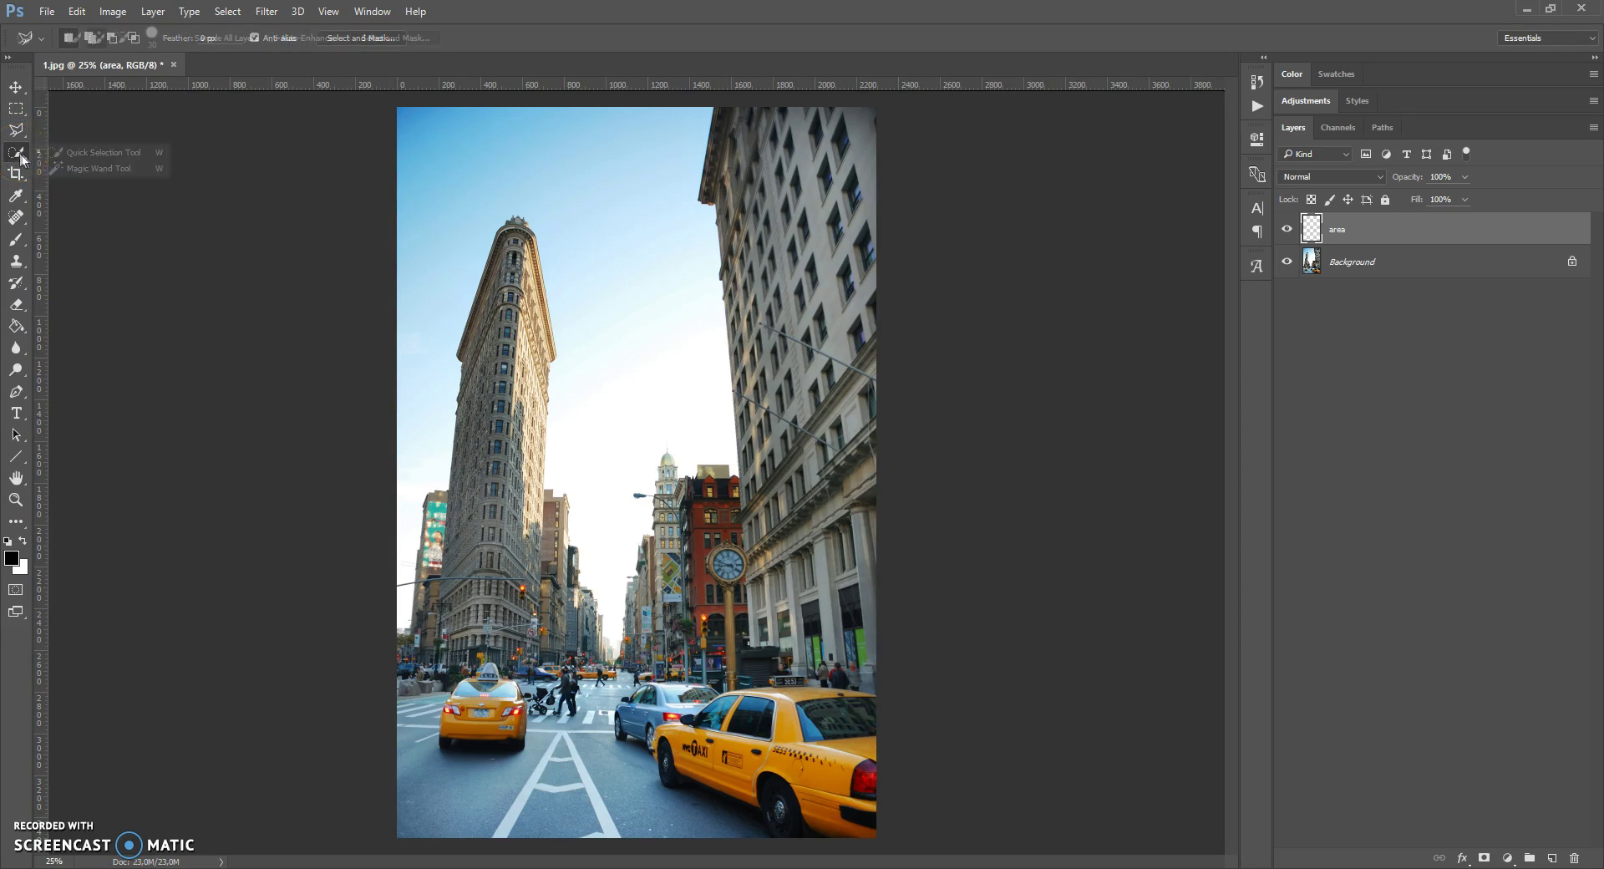
{"action": "left_click", "coordinate": [73, 155]}
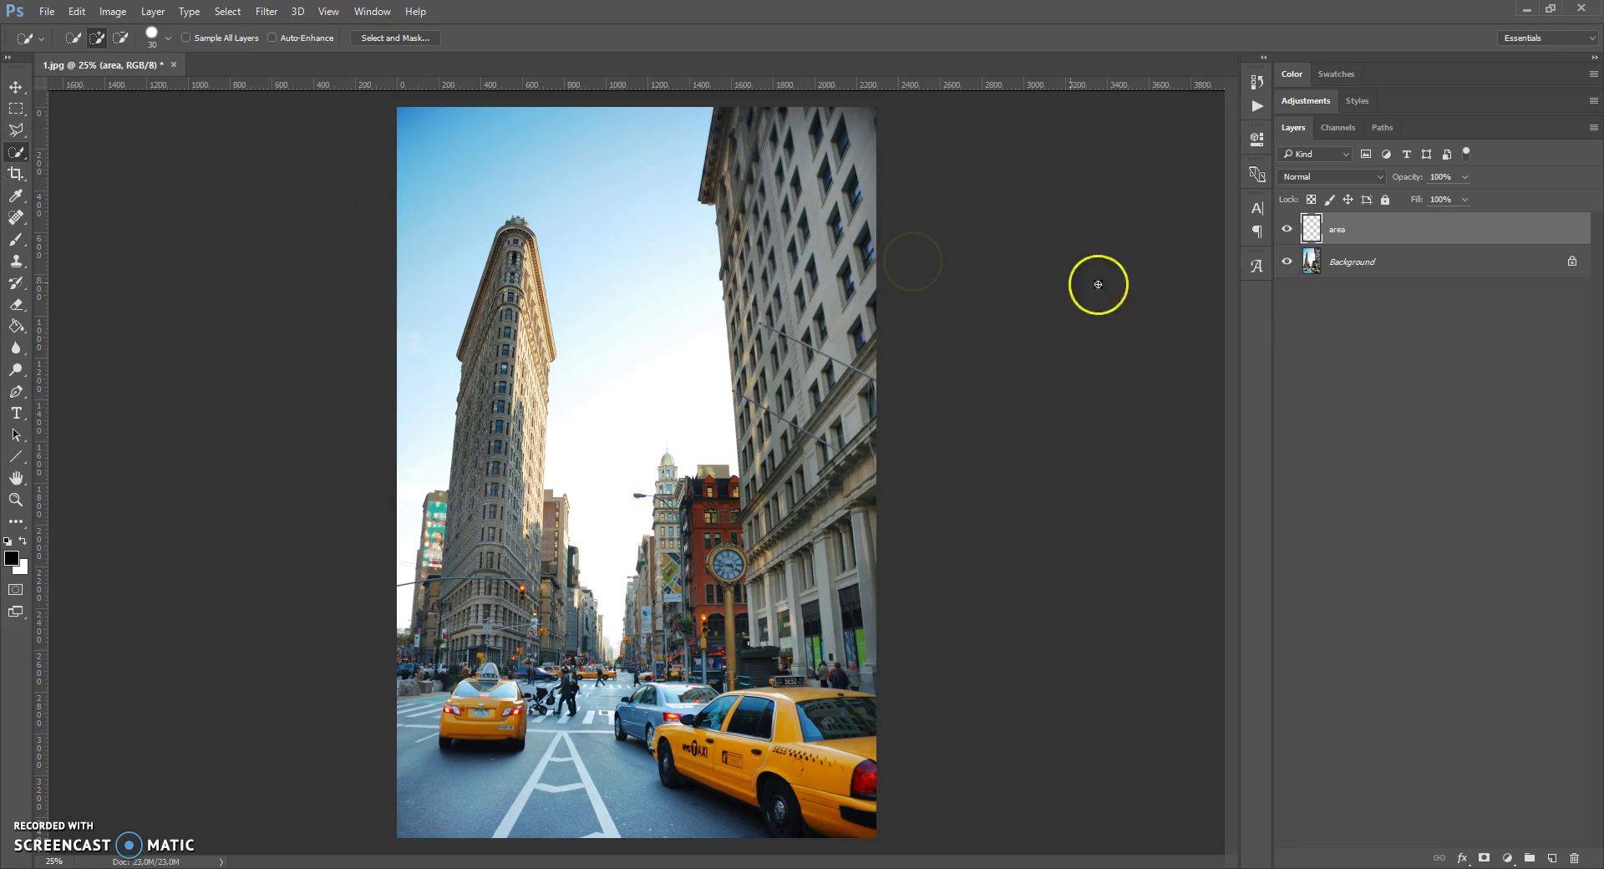
{"action": "left_click", "coordinate": [1311, 262]}
{"action": "left_click_drag", "start_coordinate": [583, 430], "coordinate": [602, 314]}
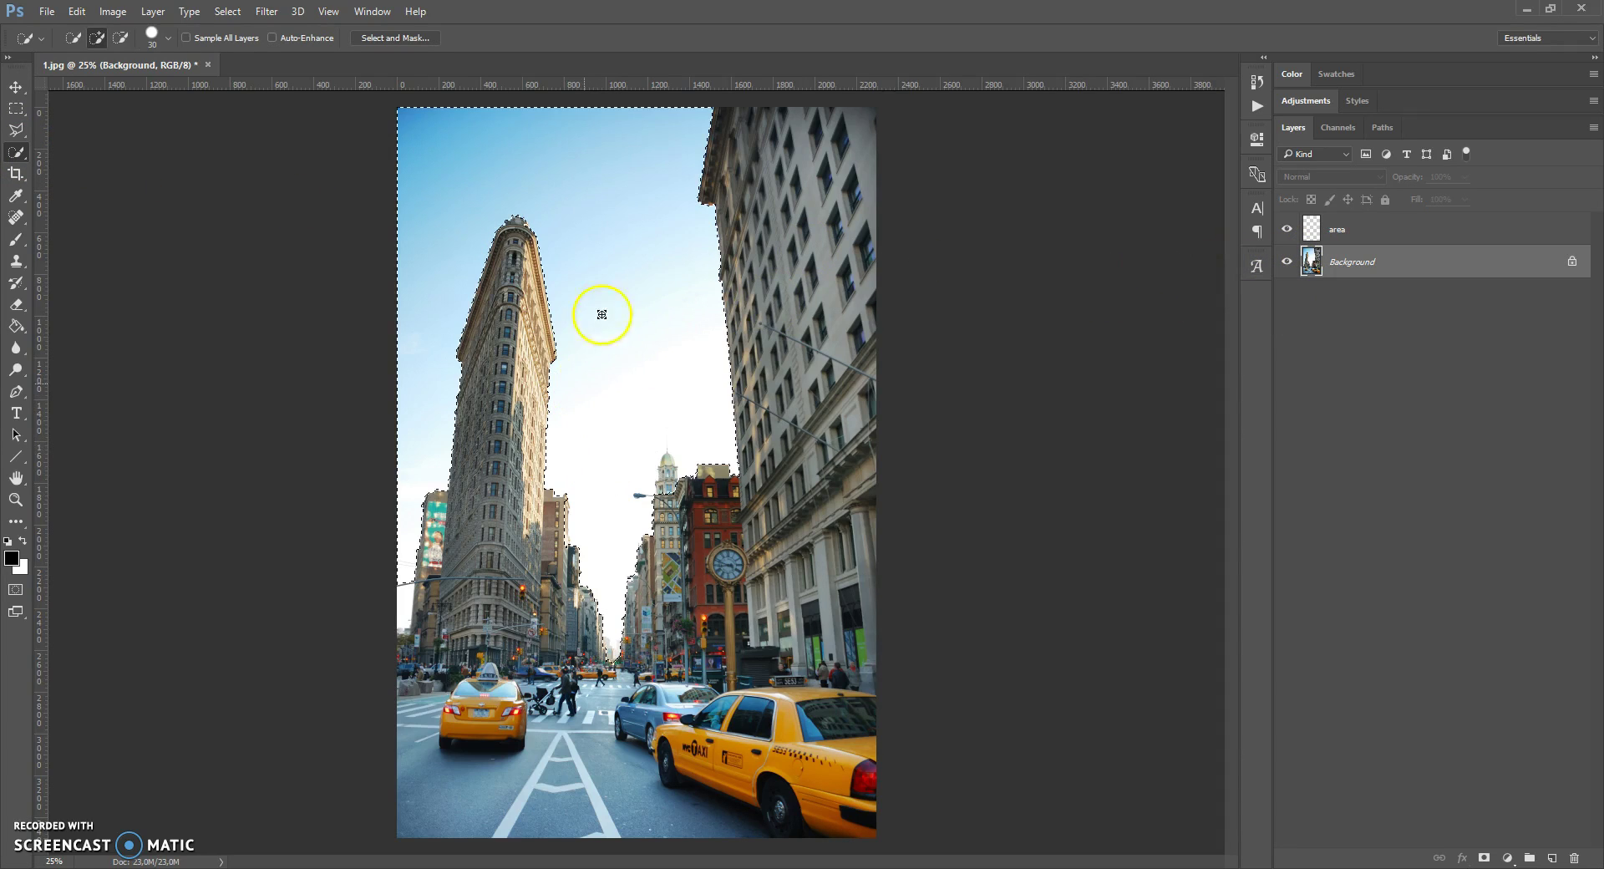
Step: Refine the sky selection around the domed tower so that the building is left out of it
{"action": "scroll", "coordinate": [668, 472], "scroll_direction": "up", "scroll_amount": 5}
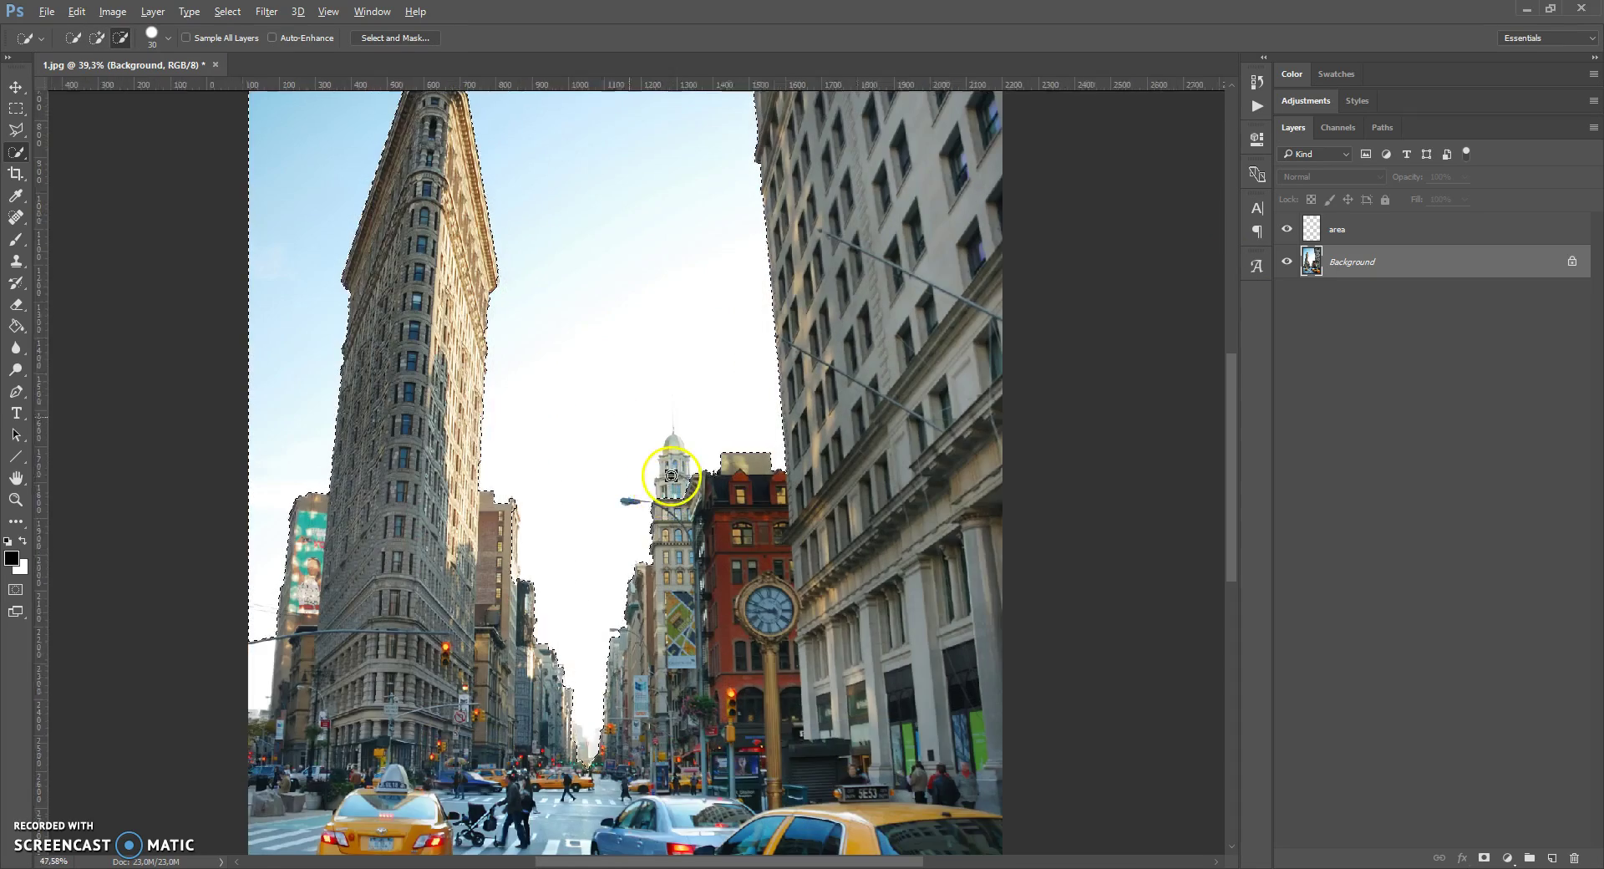
{"action": "mouse_move", "coordinate": [679, 561]}
{"action": "left_mouse_down"}
{"action": "mouse_move", "coordinate": [678, 610]}
{"action": "mouse_move", "coordinate": [685, 402]}
{"action": "left_mouse_up"}
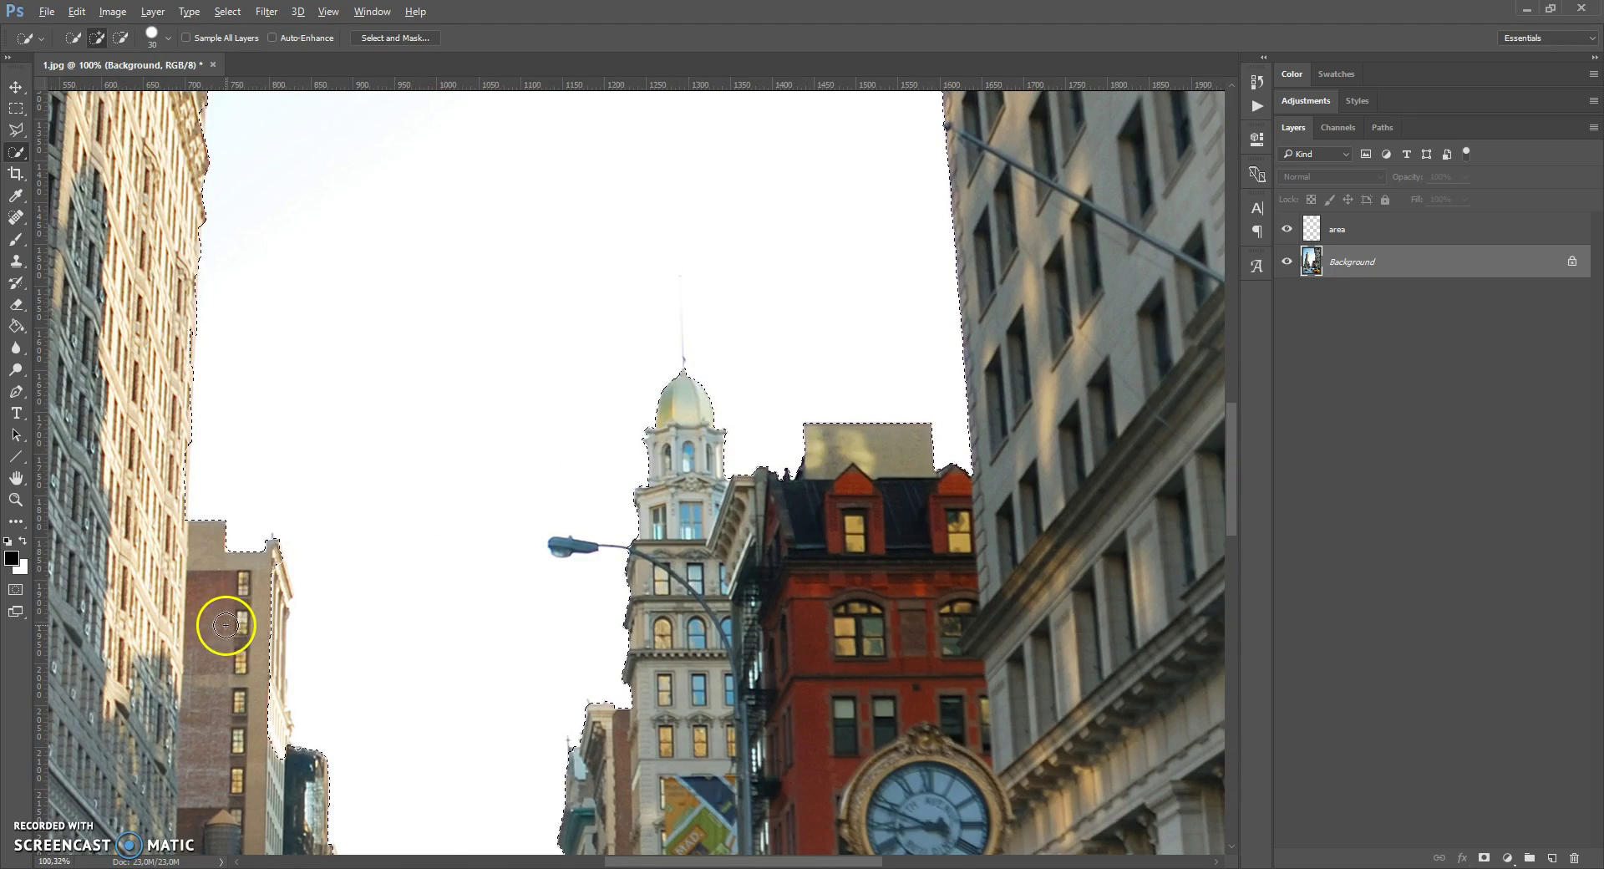
{"action": "scroll", "coordinate": [224, 614], "scroll_direction": "down", "scroll_amount": 2}
{"action": "scroll", "coordinate": [197, 706], "scroll_direction": "up", "scroll_amount": 2}
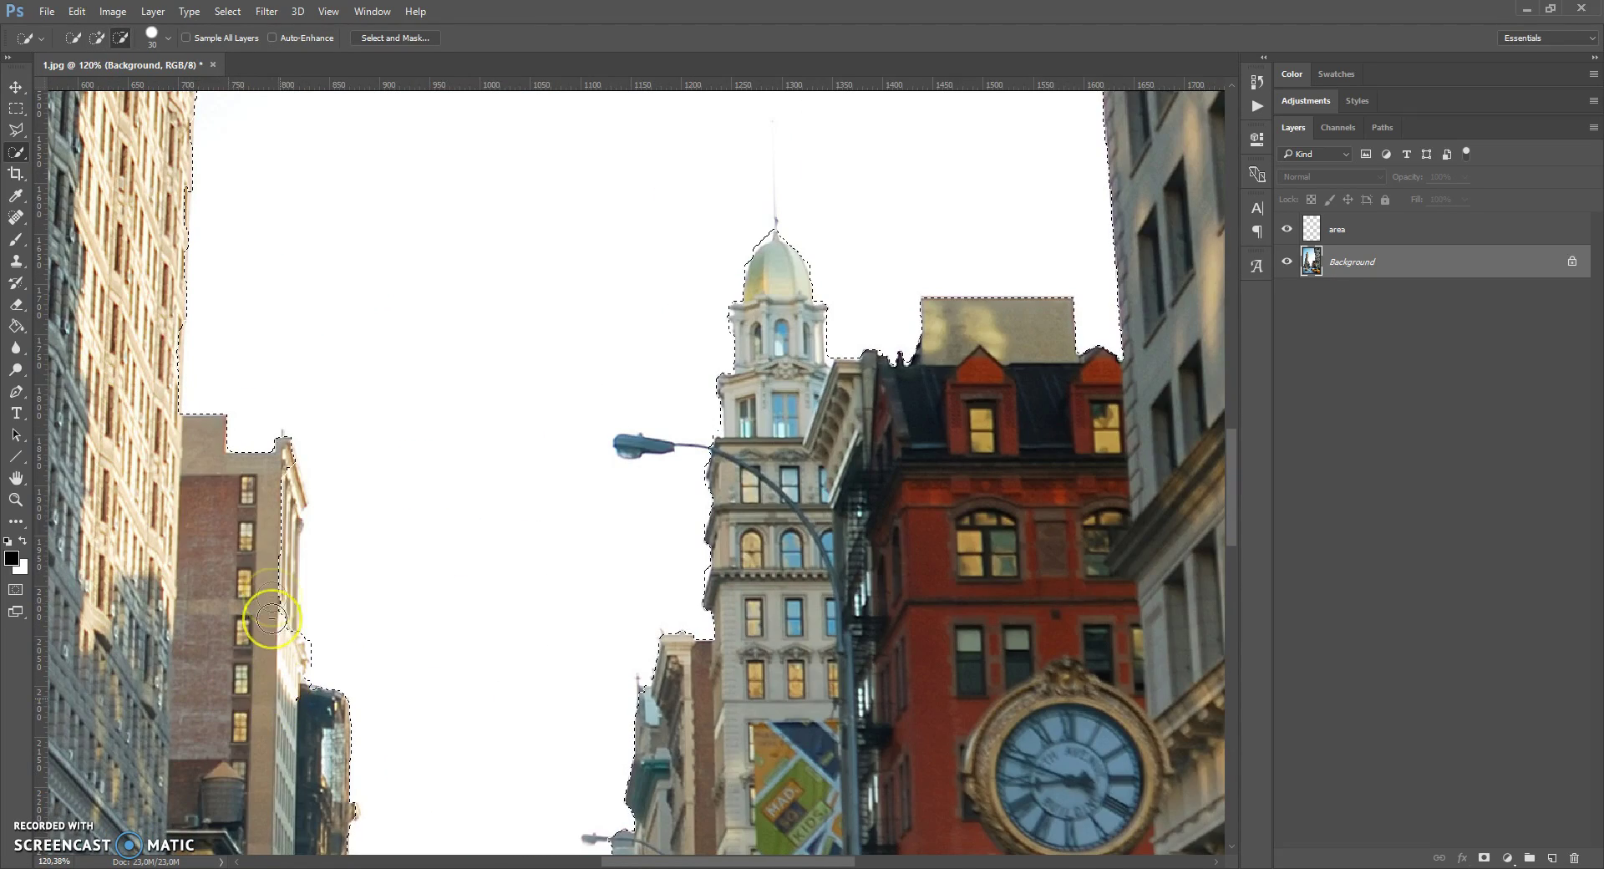
{"action": "scroll", "coordinate": [285, 513], "scroll_direction": "down", "scroll_amount": 10}
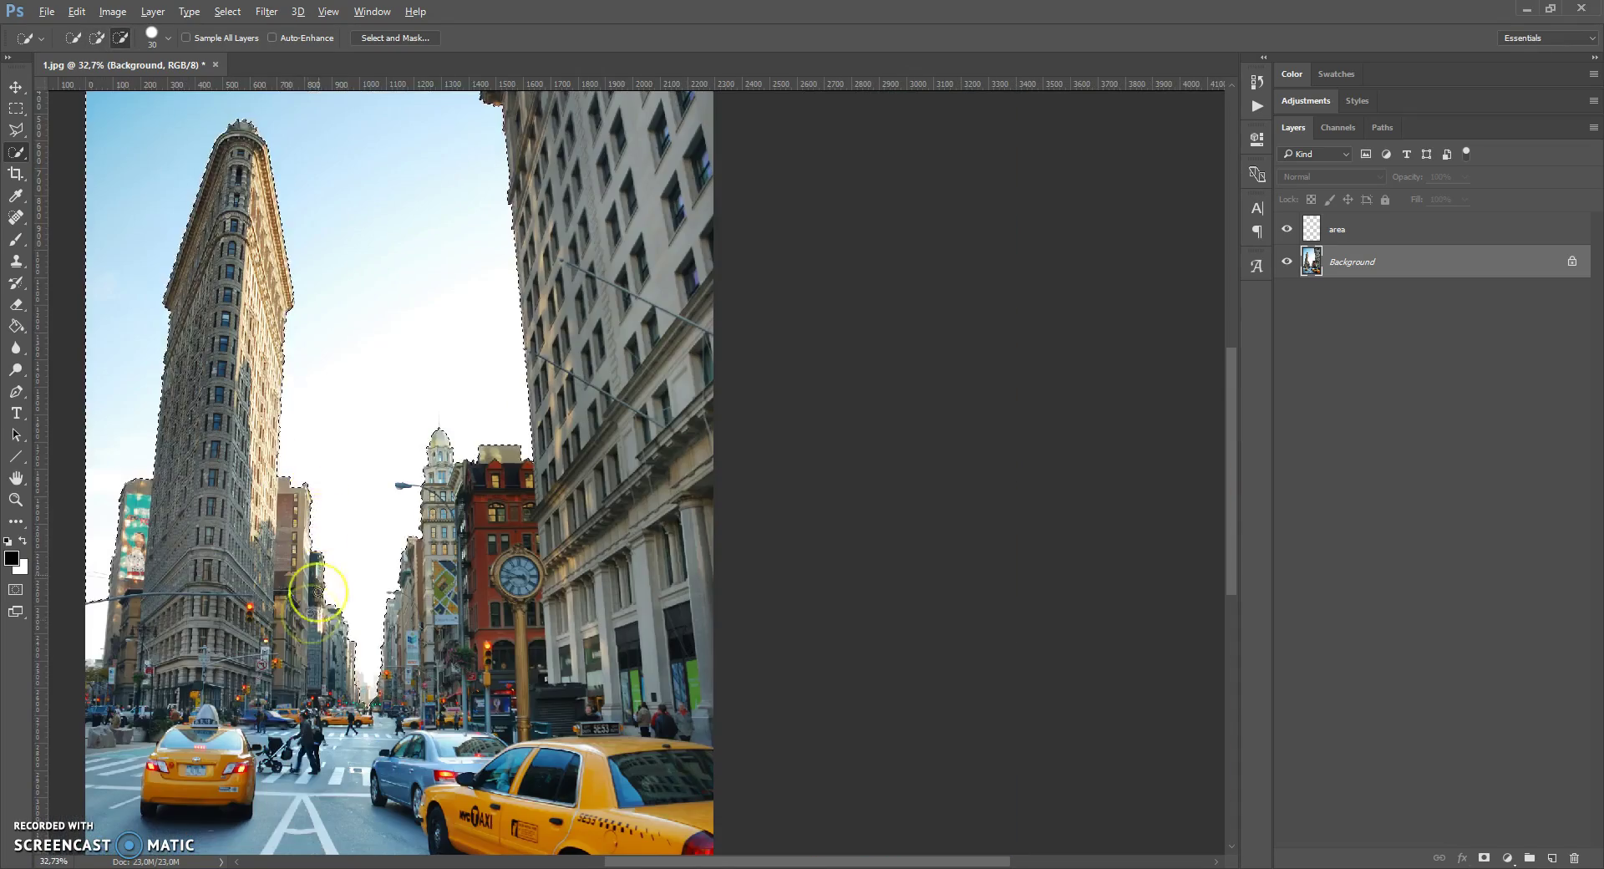
{"action": "scroll", "coordinate": [519, 530], "scroll_direction": "up", "scroll_amount": 2}
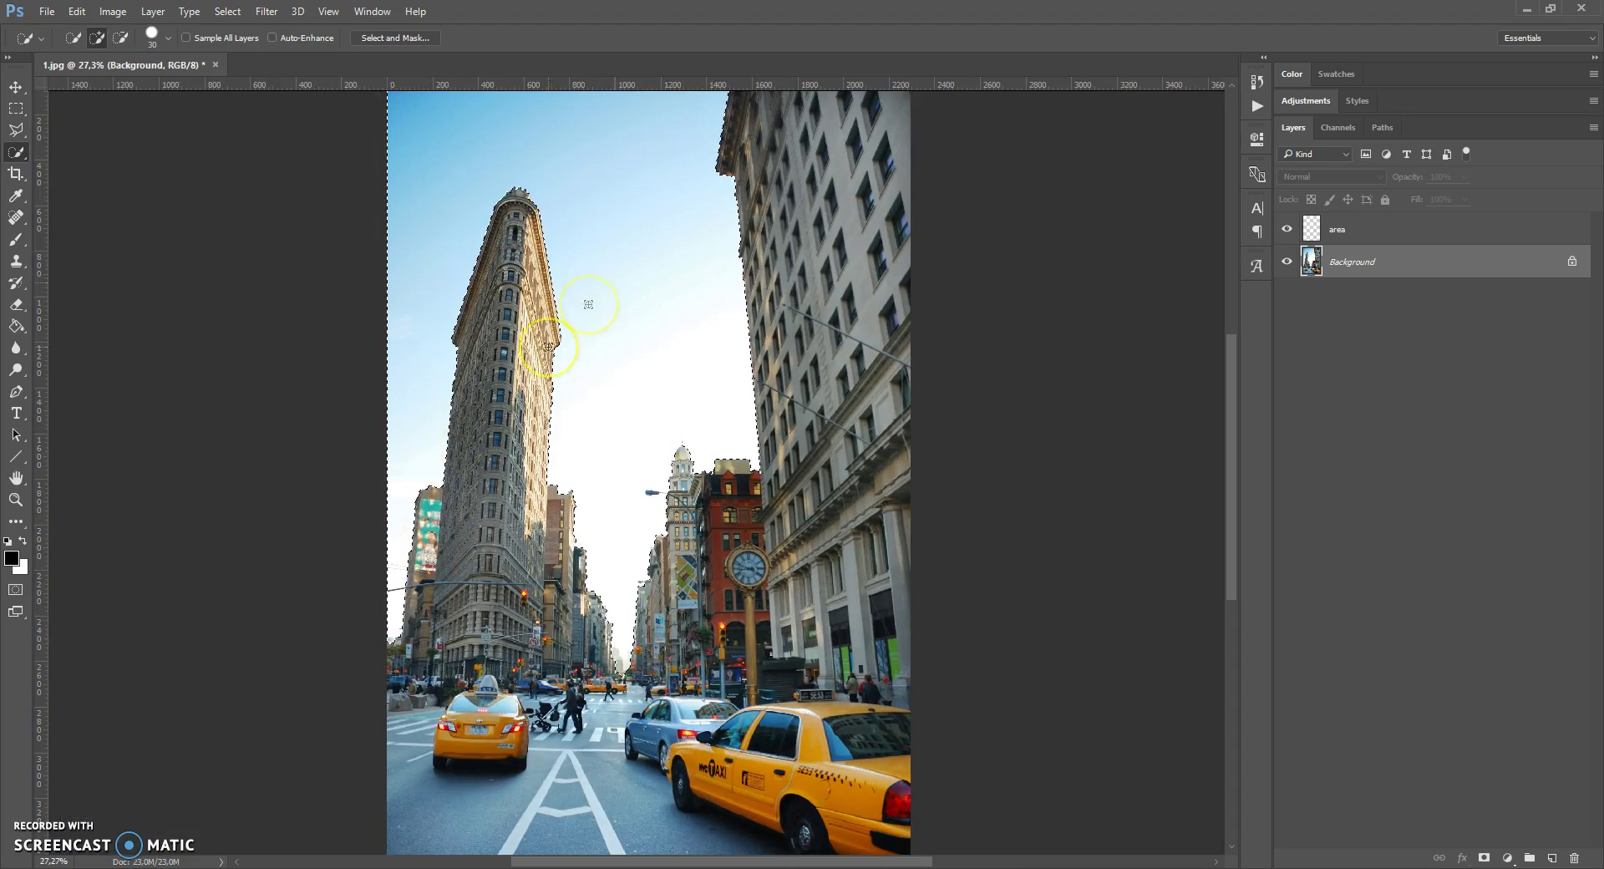
Step: Invert the selection to cover the buildings and street, and make the area layer active
{"action": "left_click", "coordinate": [227, 12]}
{"action": "left_click", "coordinate": [241, 78]}
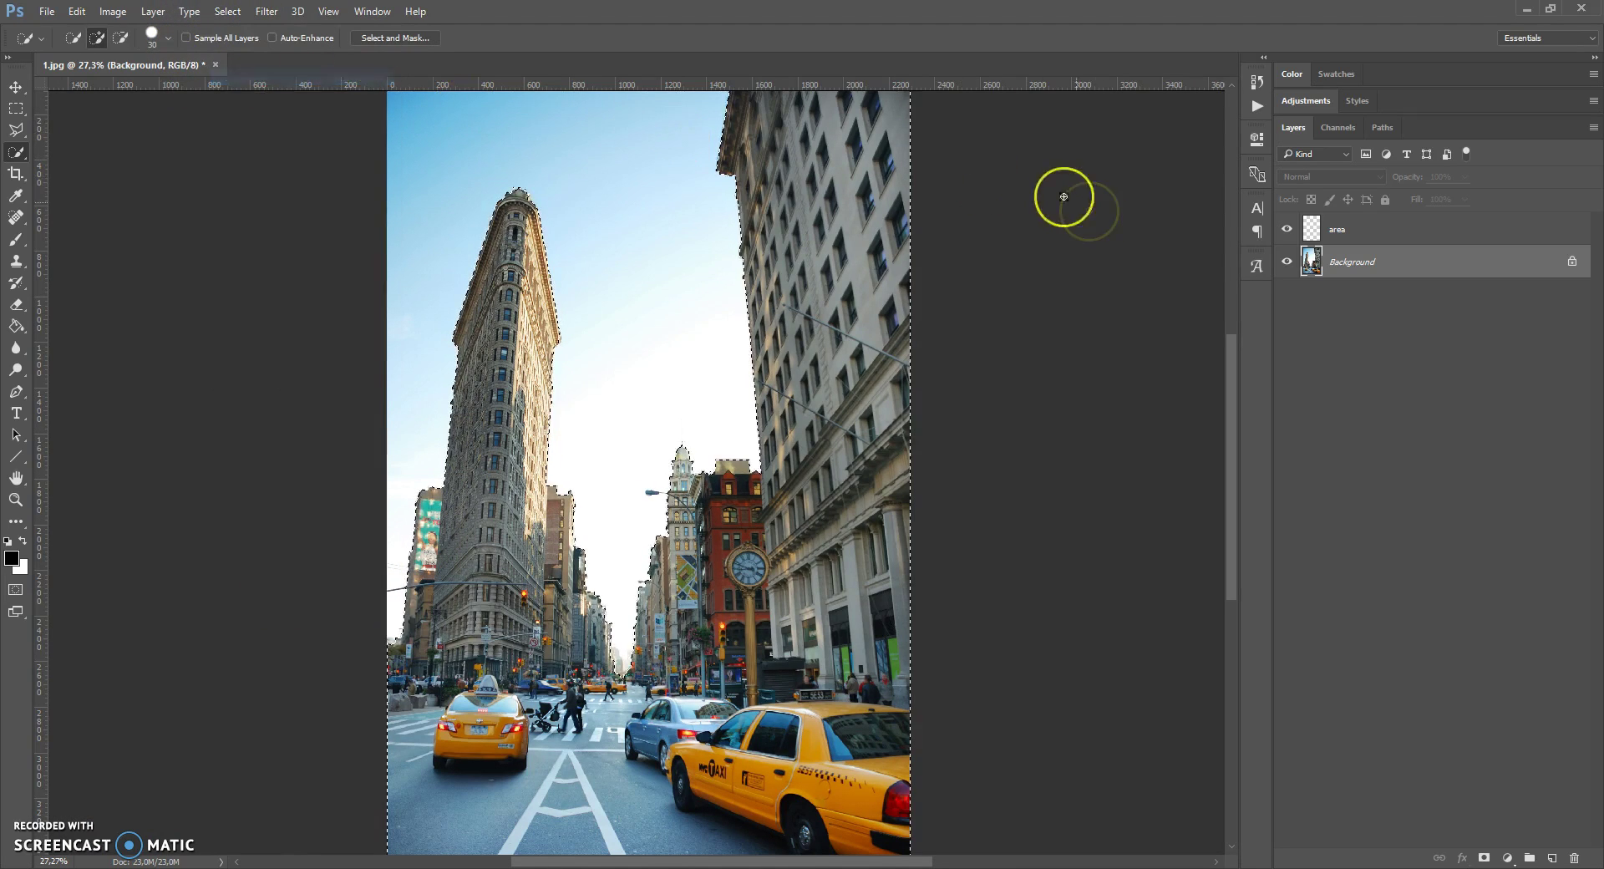
{"action": "left_click", "coordinate": [1299, 237]}
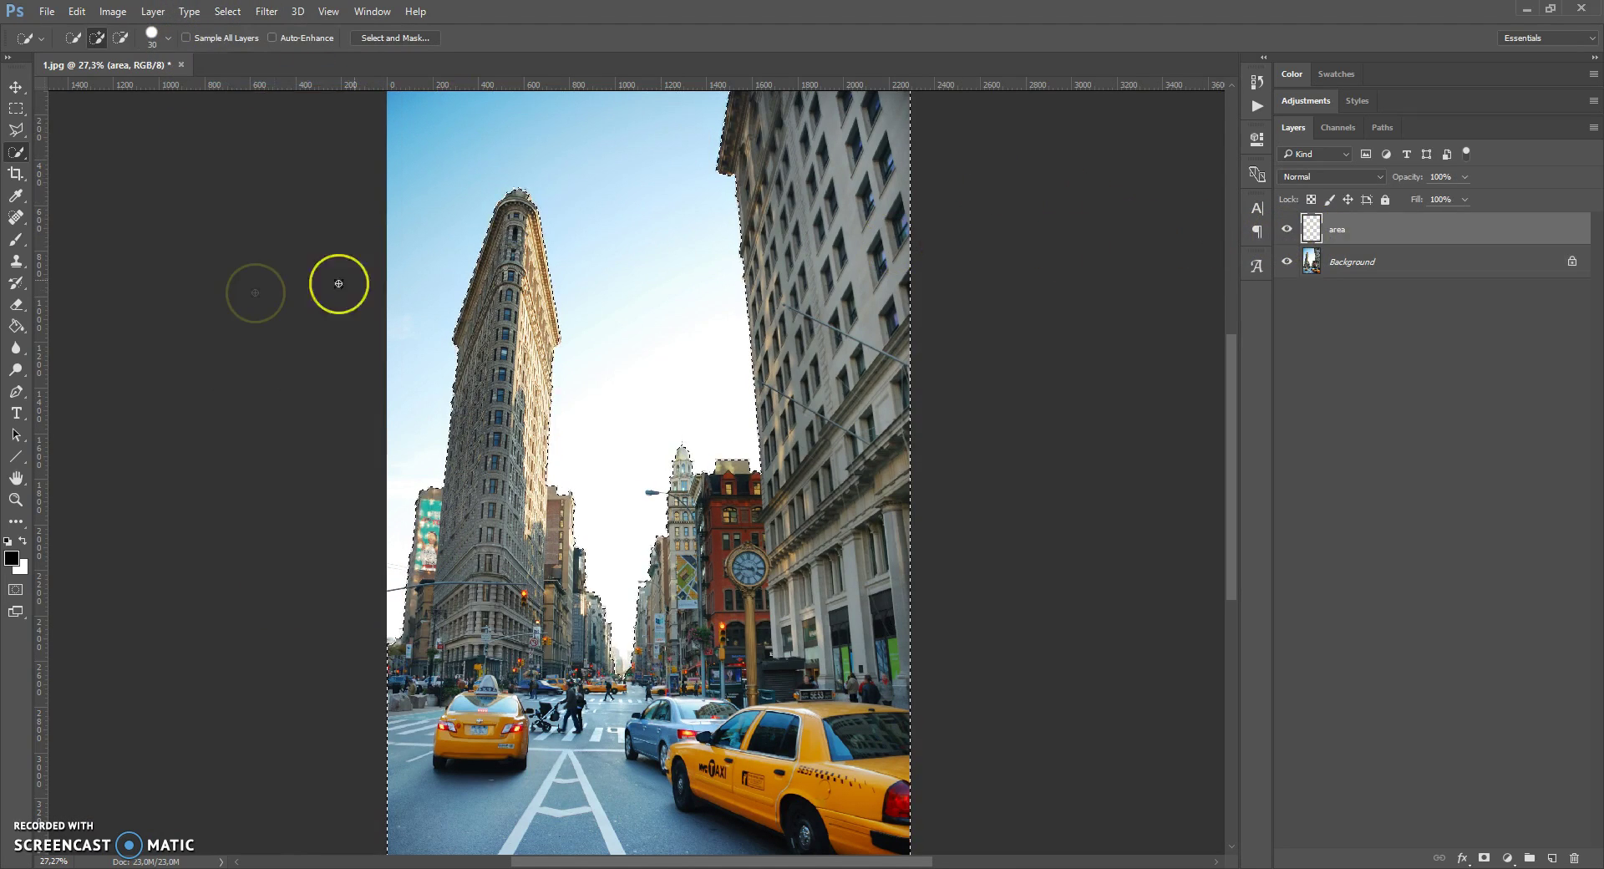
Step: Fill the selected buildings and street on the area layer with pure red using the Paint Bucket, and deselect
{"action": "left_click", "coordinate": [15, 558]}
{"action": "left_click_drag", "start_coordinate": [1103, 444], "coordinate": [1383, 289]}
{"action": "left_click", "coordinate": [1396, 302]}
{"action": "key", "text": "g"}
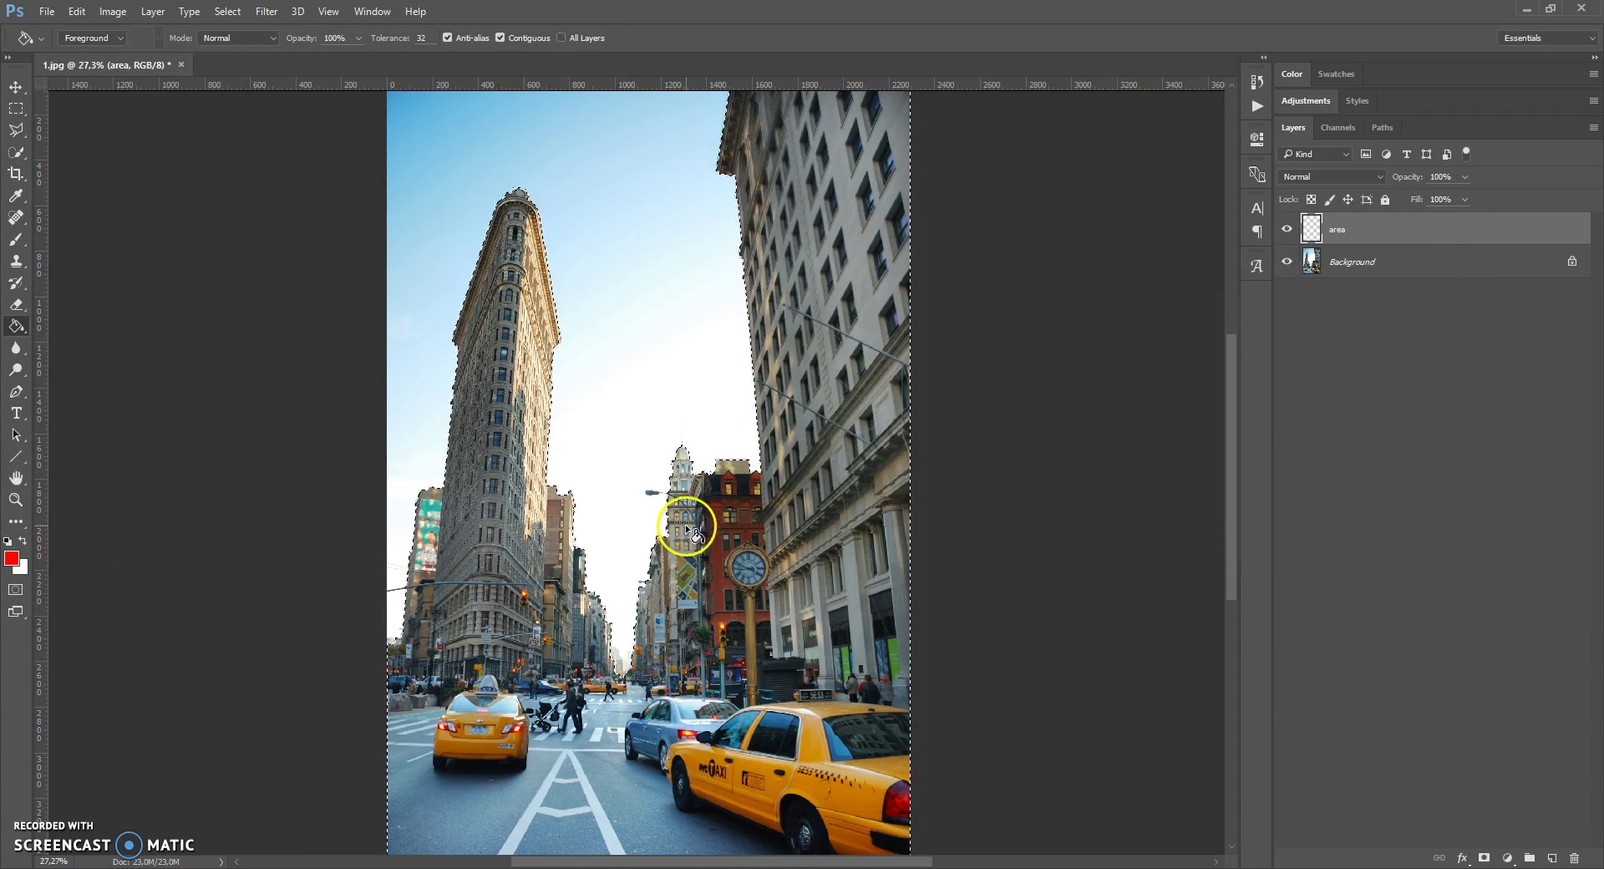
{"action": "left_click", "coordinate": [685, 525]}
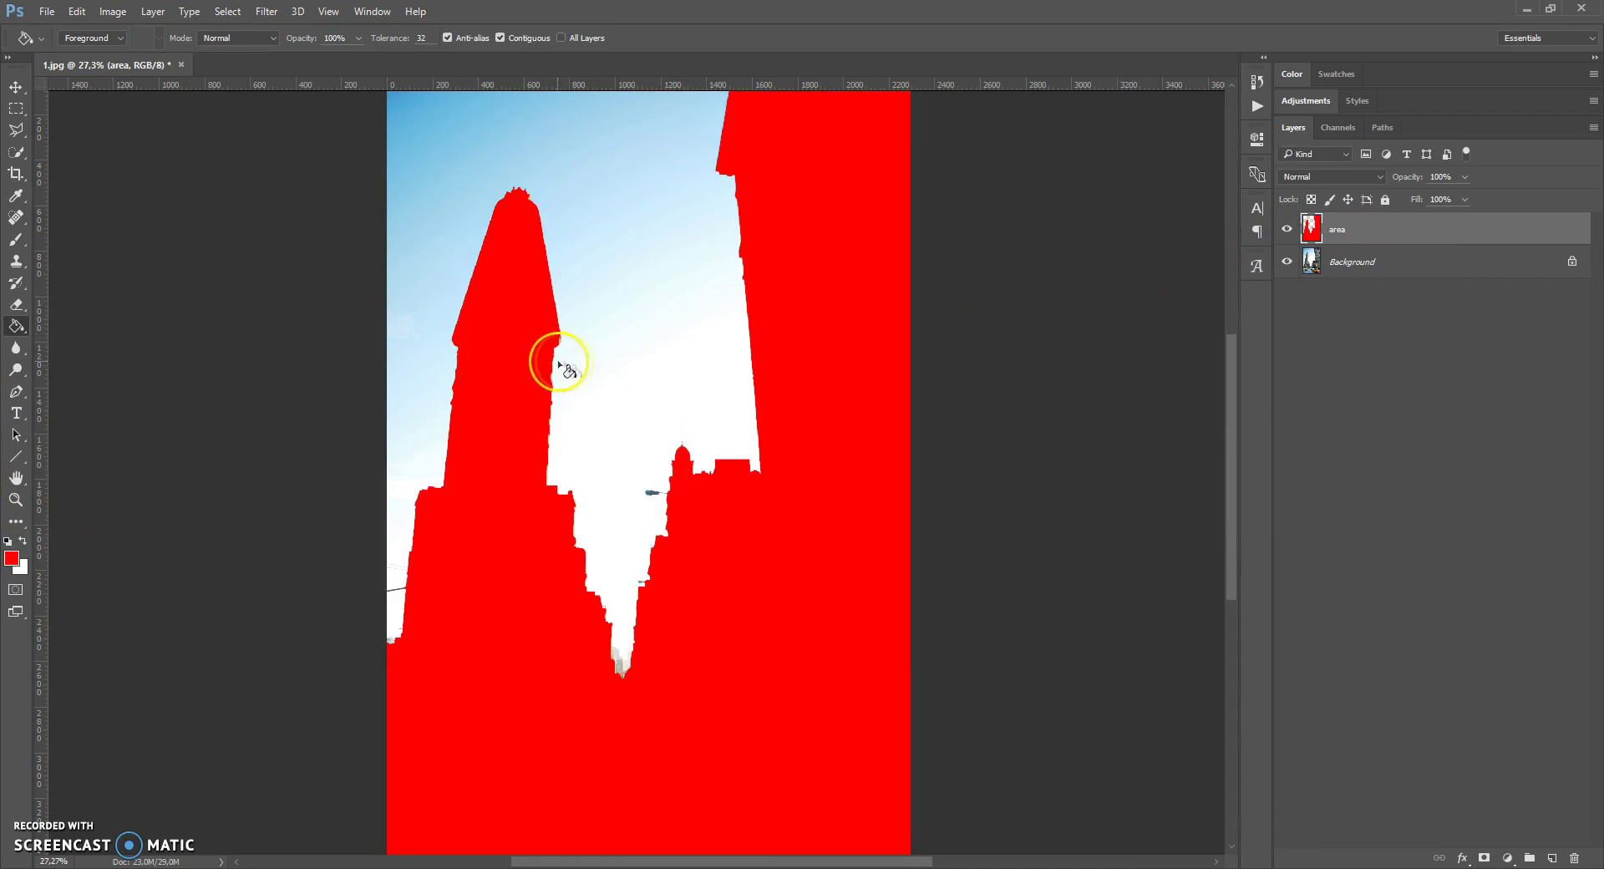
{"action": "scroll", "coordinate": [580, 362], "scroll_direction": "down", "scroll_amount": 1}
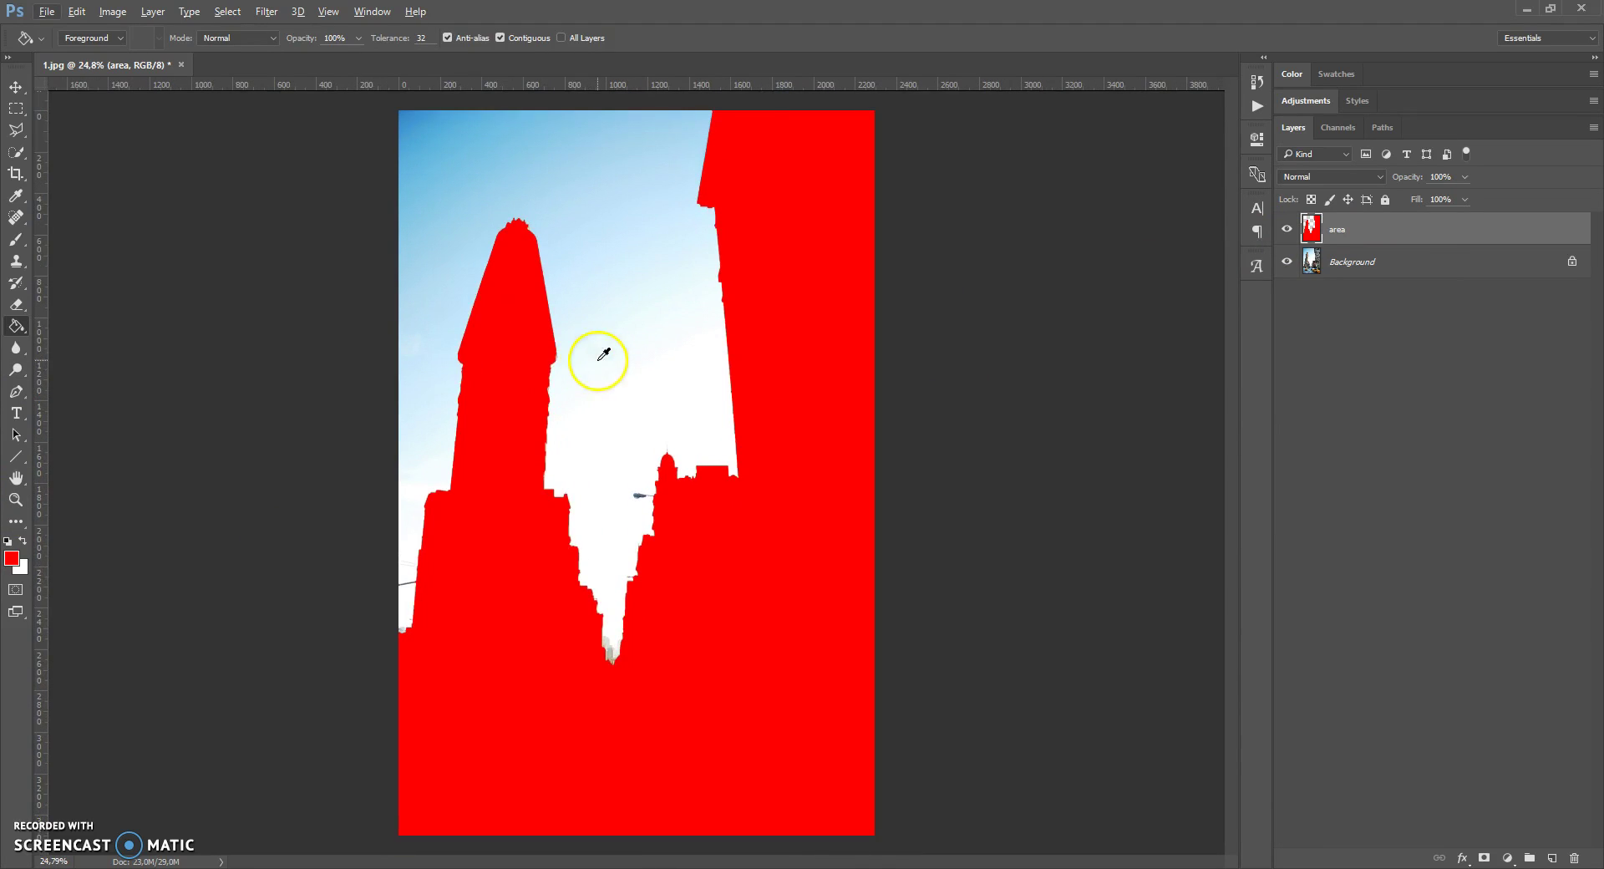
Step: Show the available actions, expand the Storm Photoshop Action set and select the action inside it
{"action": "left_click", "coordinate": [16, 87]}
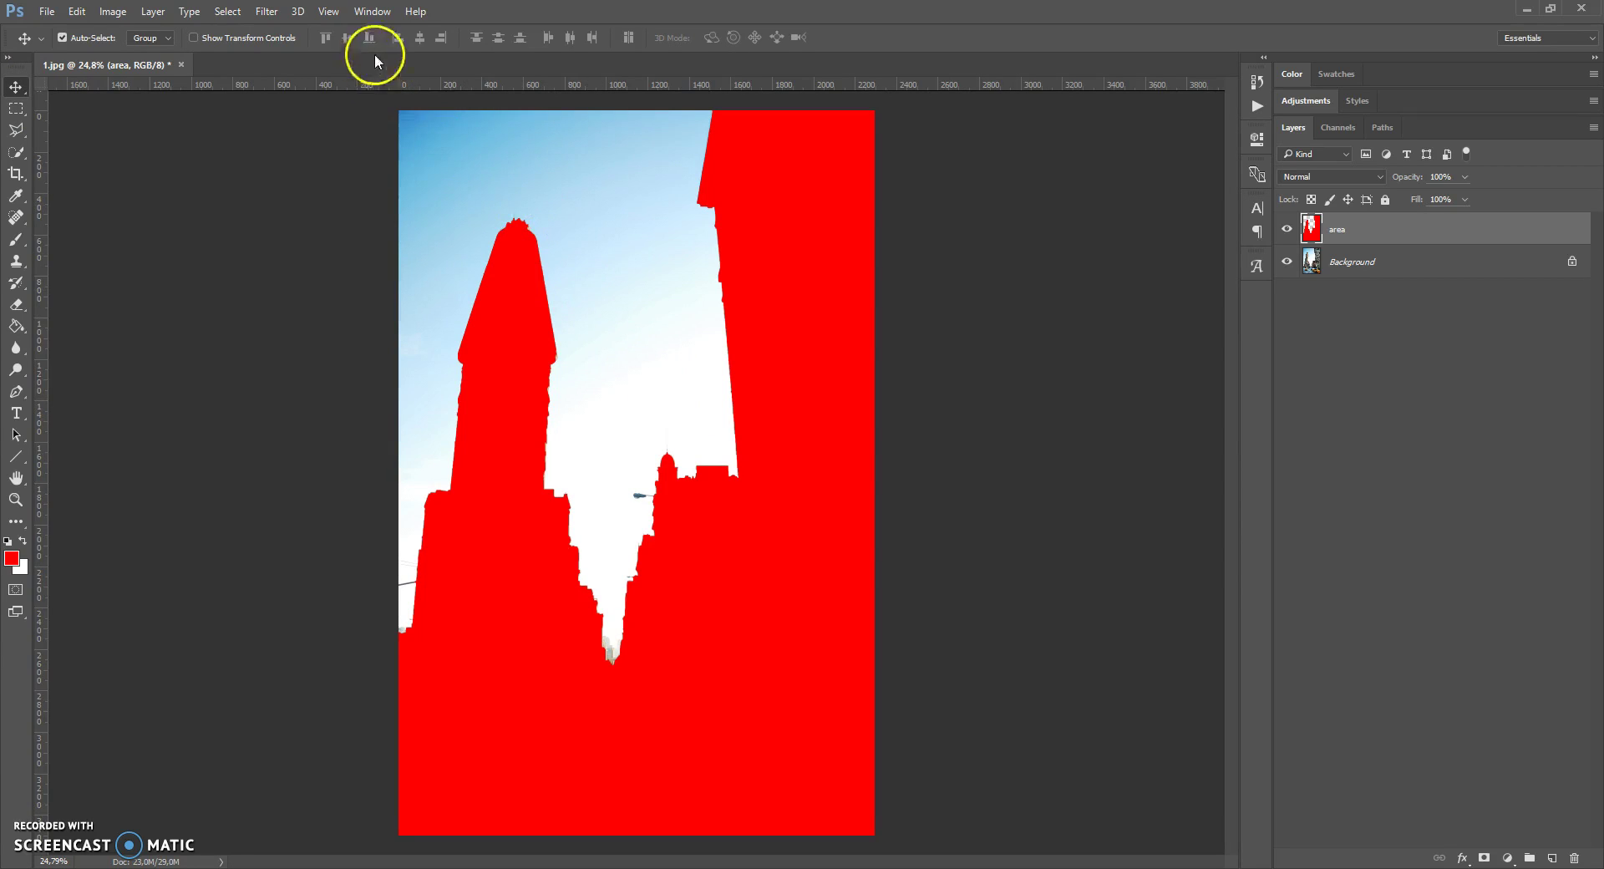
{"action": "left_click", "coordinate": [372, 12]}
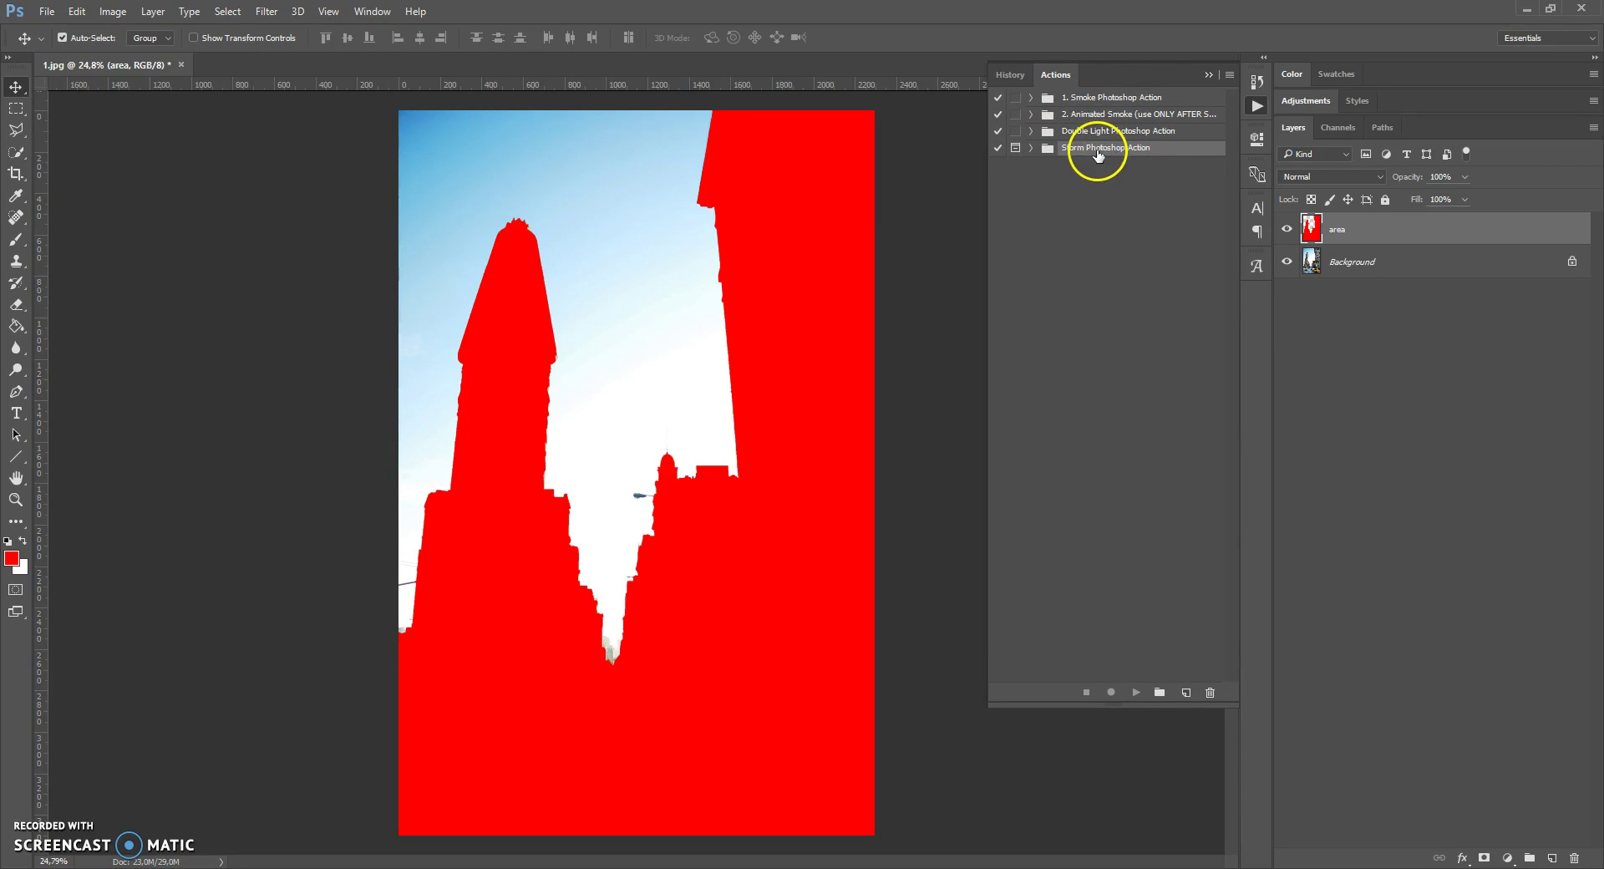
{"action": "left_click", "coordinate": [1031, 148]}
{"action": "left_click", "coordinate": [1074, 166]}
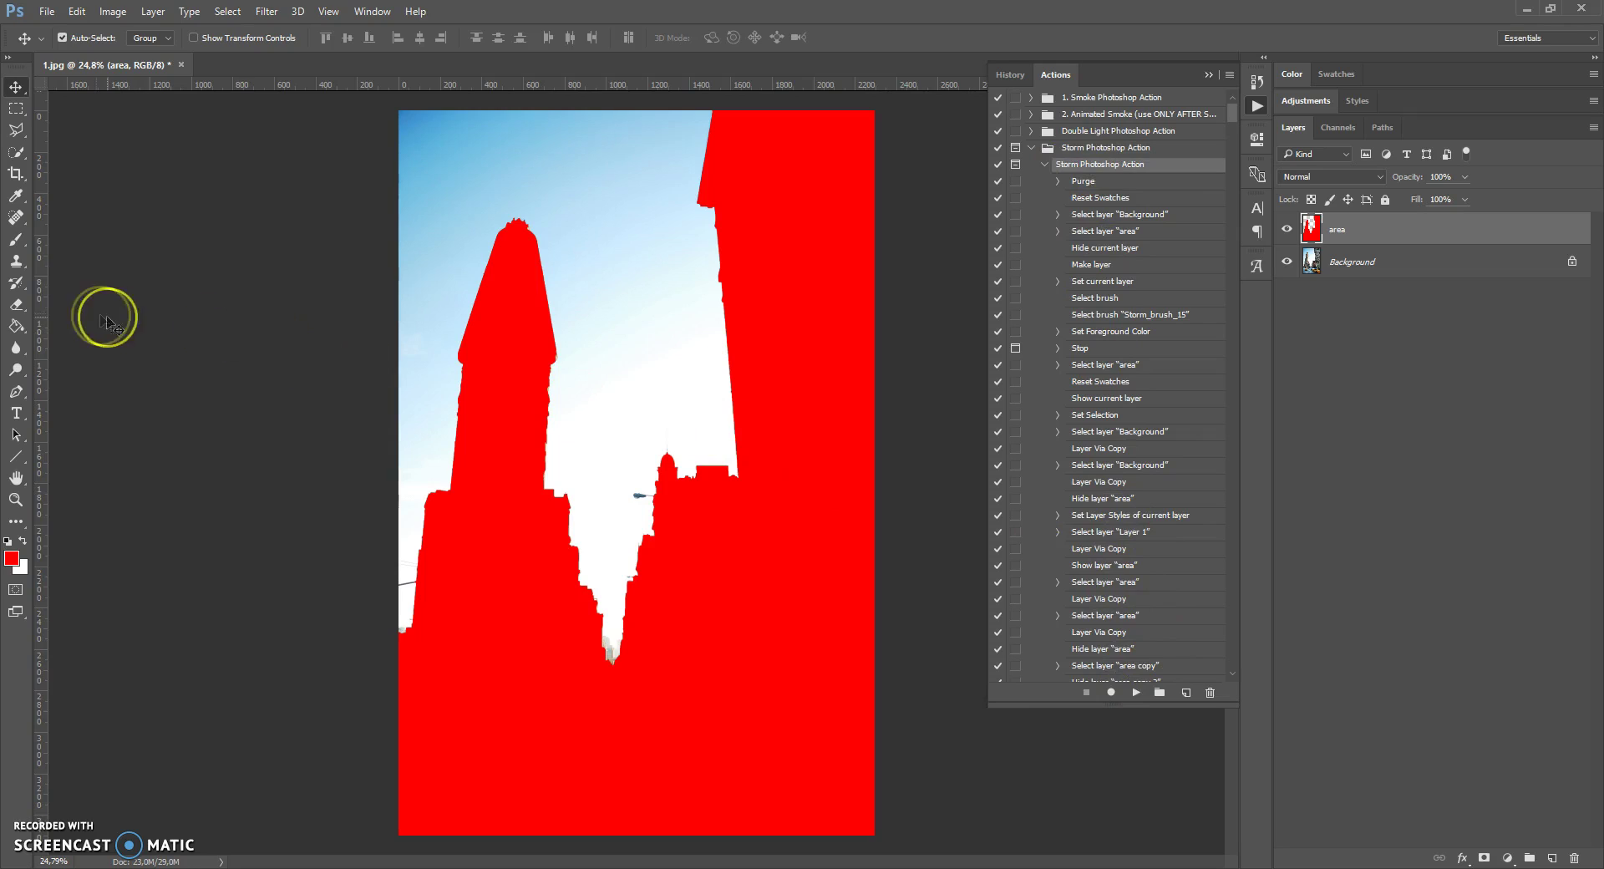
Step: Activate the regular Brush tool and keep its blending mode at Normal
{"action": "left_click", "coordinate": [15, 242]}
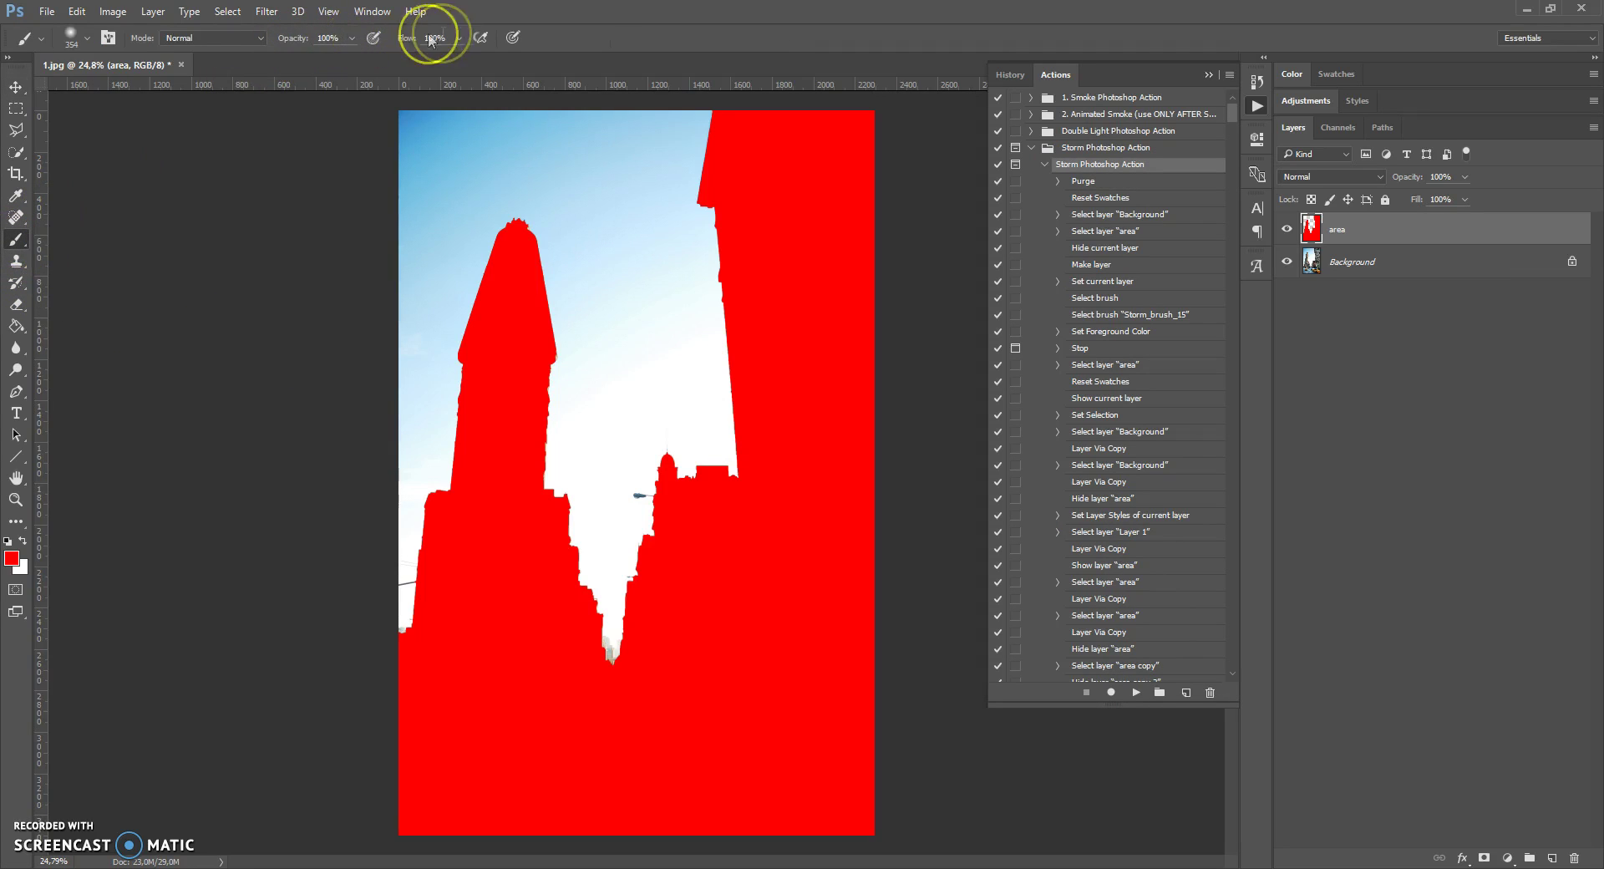
{"action": "right_click", "coordinate": [25, 239]}
{"action": "left_click", "coordinate": [61, 238]}
{"action": "left_click", "coordinate": [225, 38]}
{"action": "left_click", "coordinate": [228, 38]}
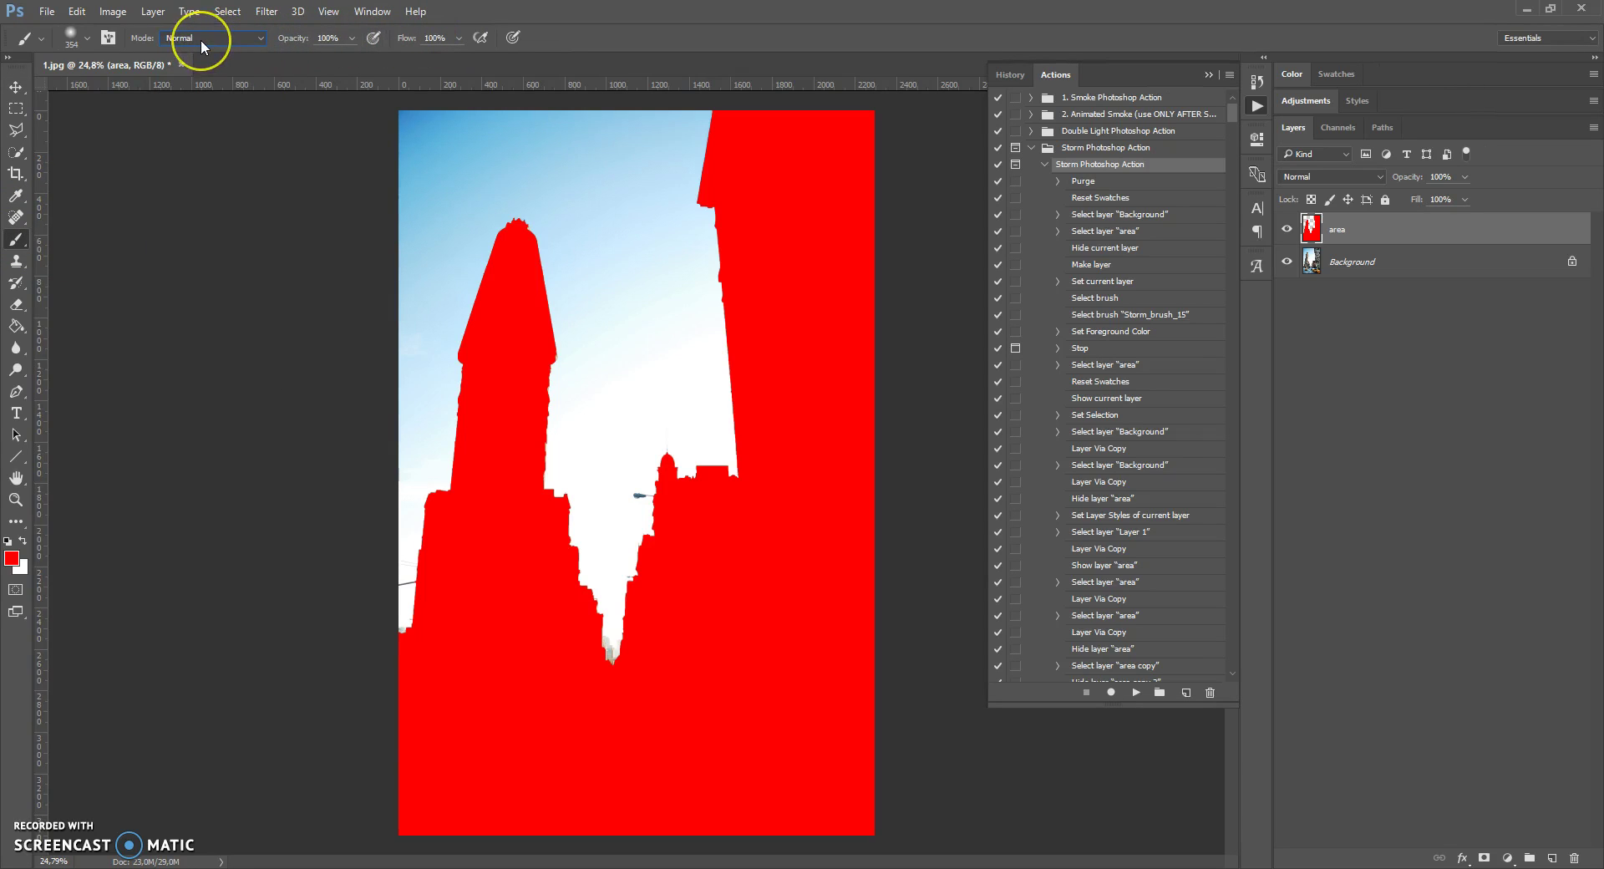
Step: Run the Storm Photoshop Action up to its water reflection pause and dismiss the message with Stop
{"action": "left_click", "coordinate": [1136, 692]}
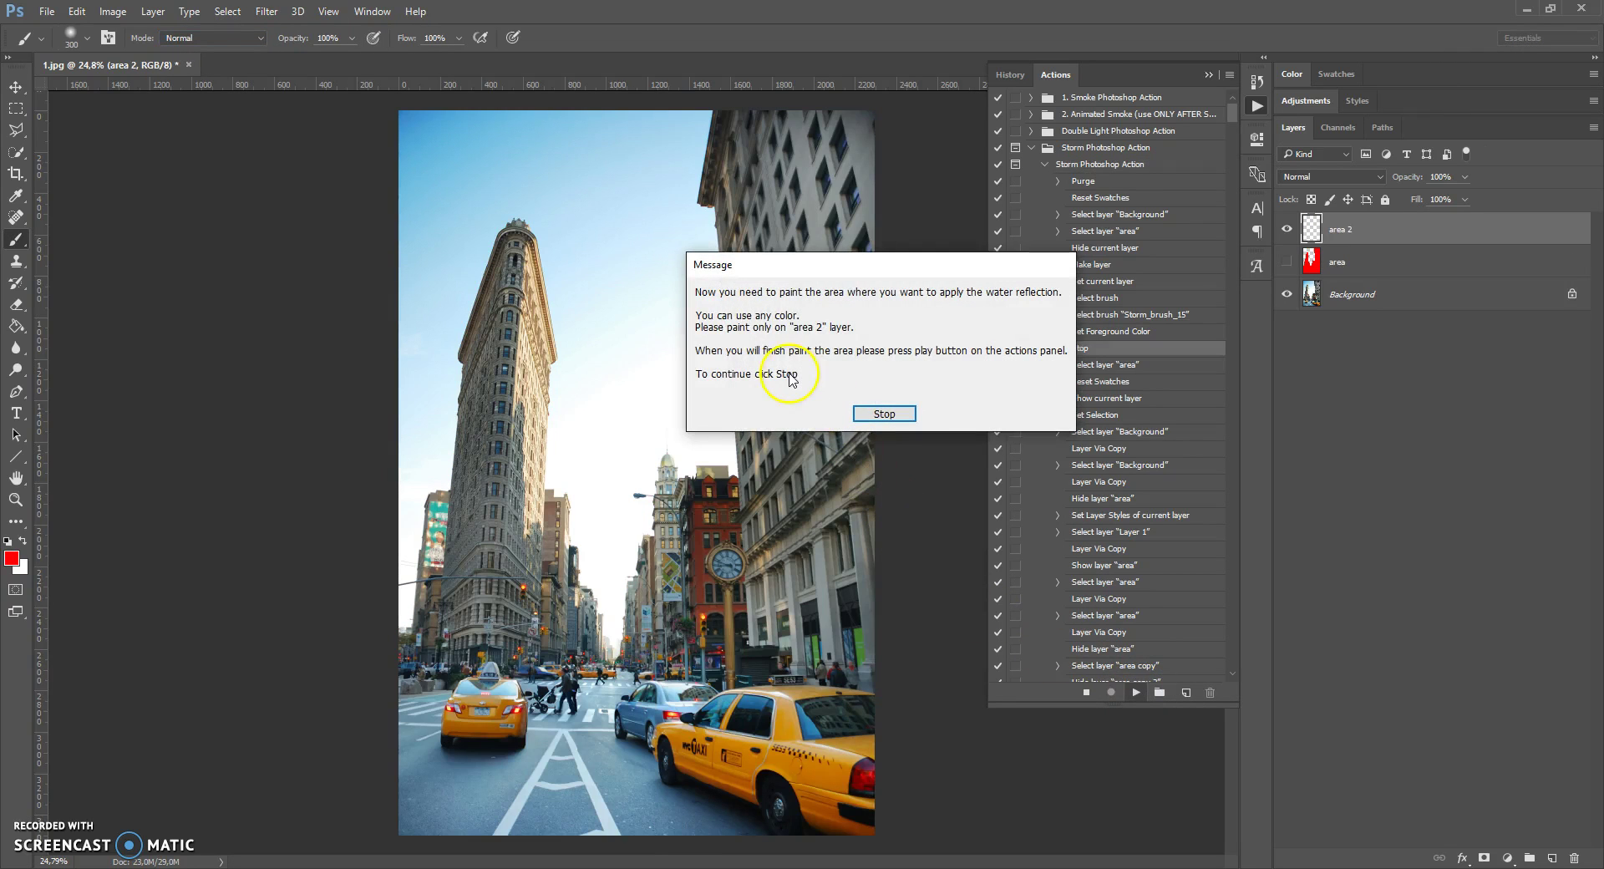
{"action": "left_click_drag", "start_coordinate": [767, 271], "coordinate": [639, 301]}
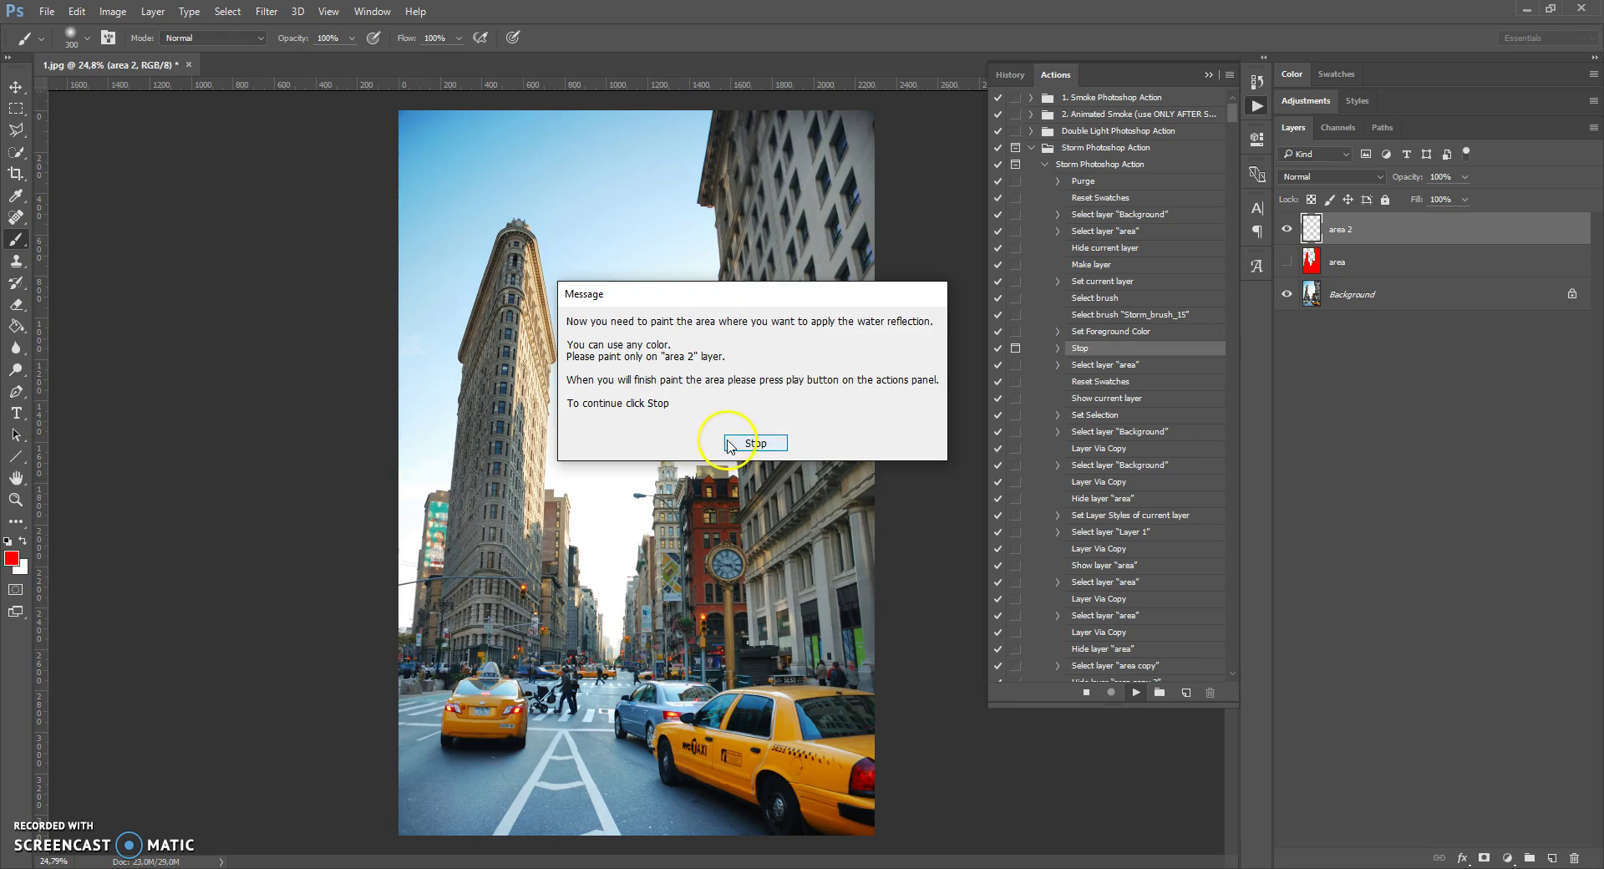
{"action": "left_click", "coordinate": [768, 450]}
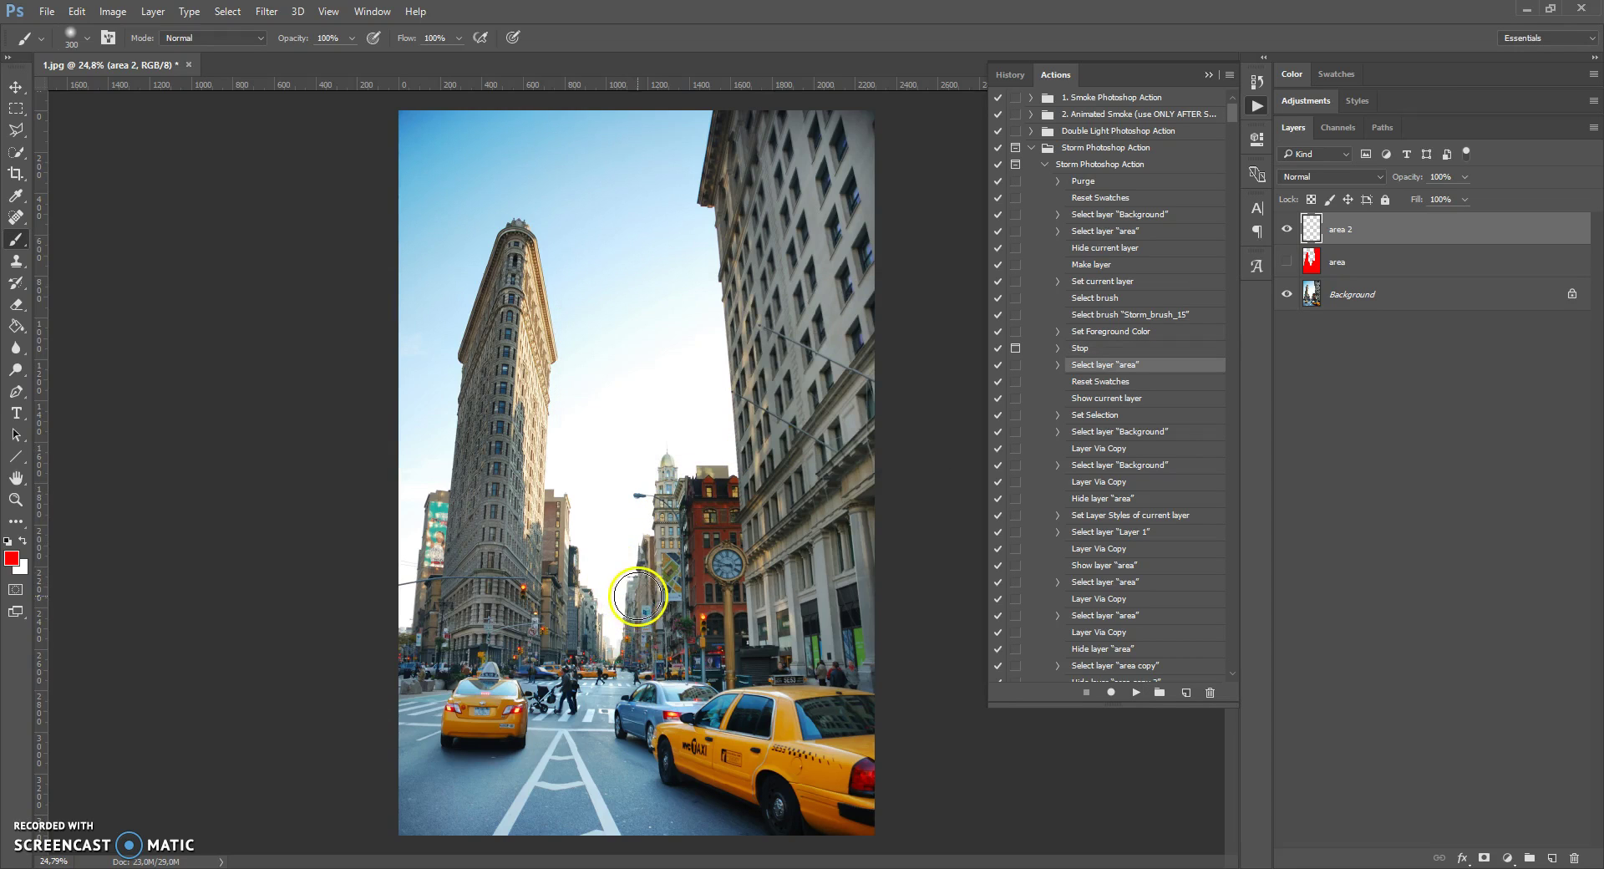
Step: Set the foreground color to orange for painting the water reflection area
{"action": "scroll", "coordinate": [497, 737], "scroll_direction": "up", "scroll_amount": 2}
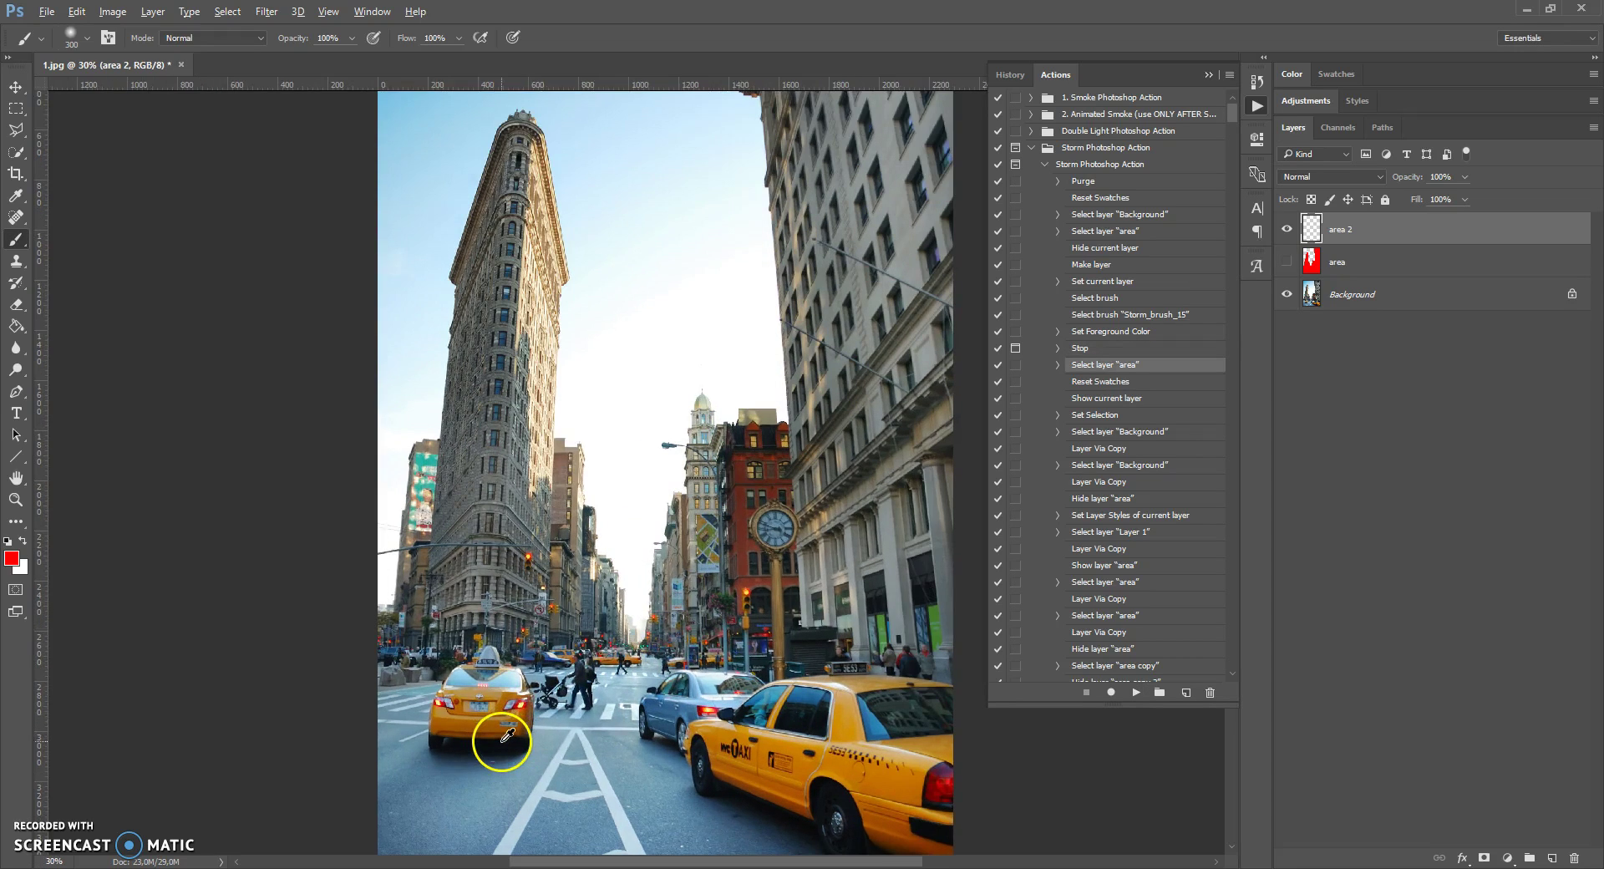
{"action": "scroll", "coordinate": [572, 693], "scroll_direction": "up", "scroll_amount": 1}
{"action": "scroll", "coordinate": [572, 696], "scroll_direction": "up", "scroll_amount": 1}
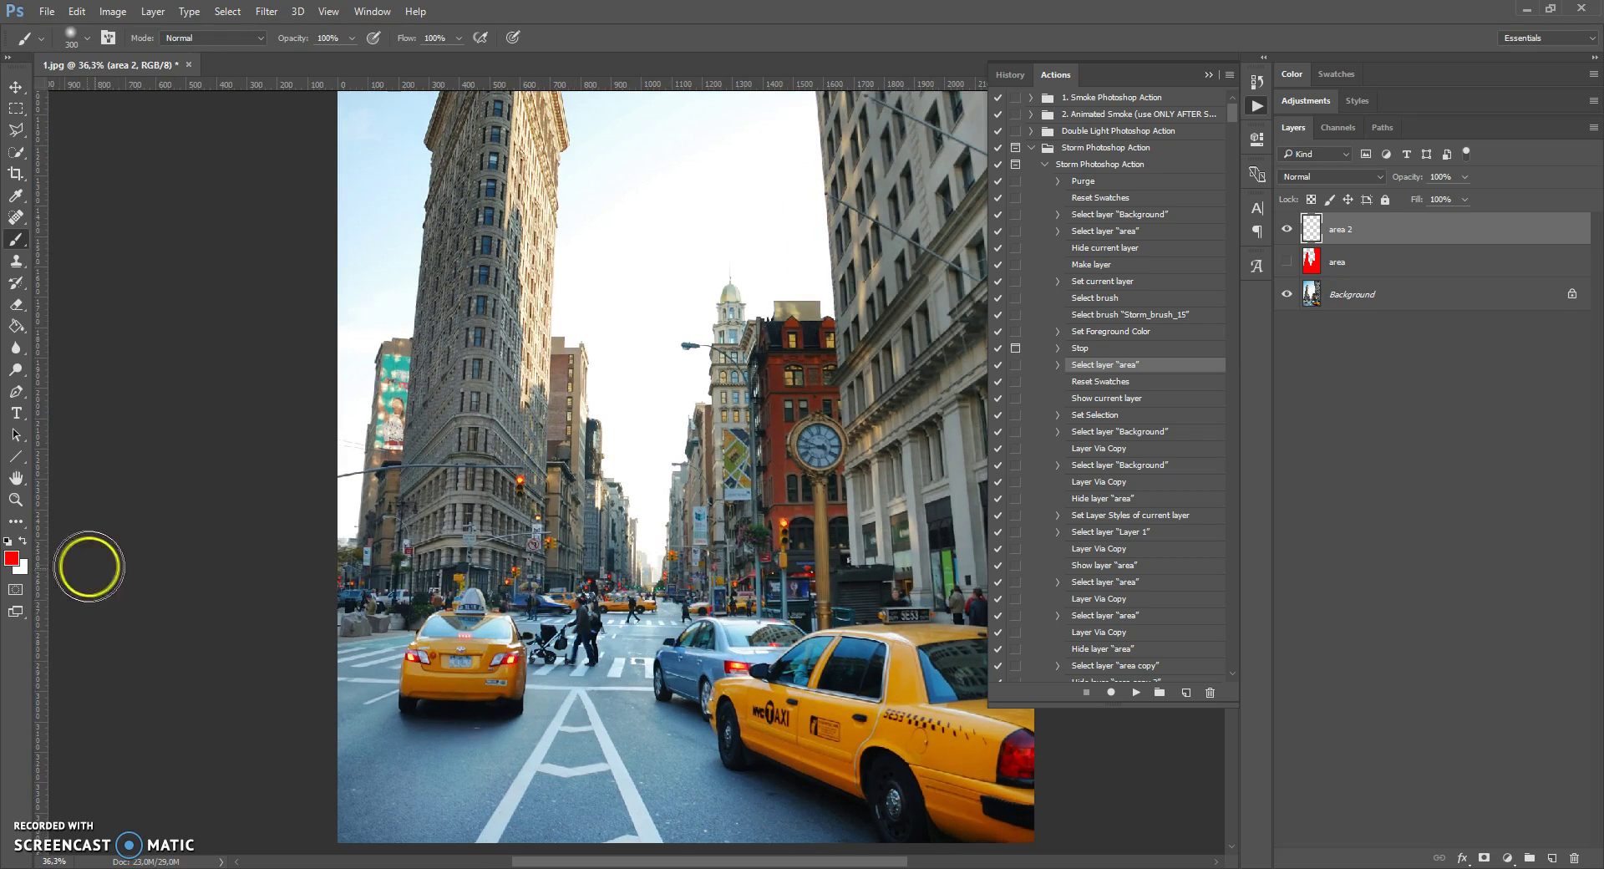
{"action": "left_click", "coordinate": [12, 558]}
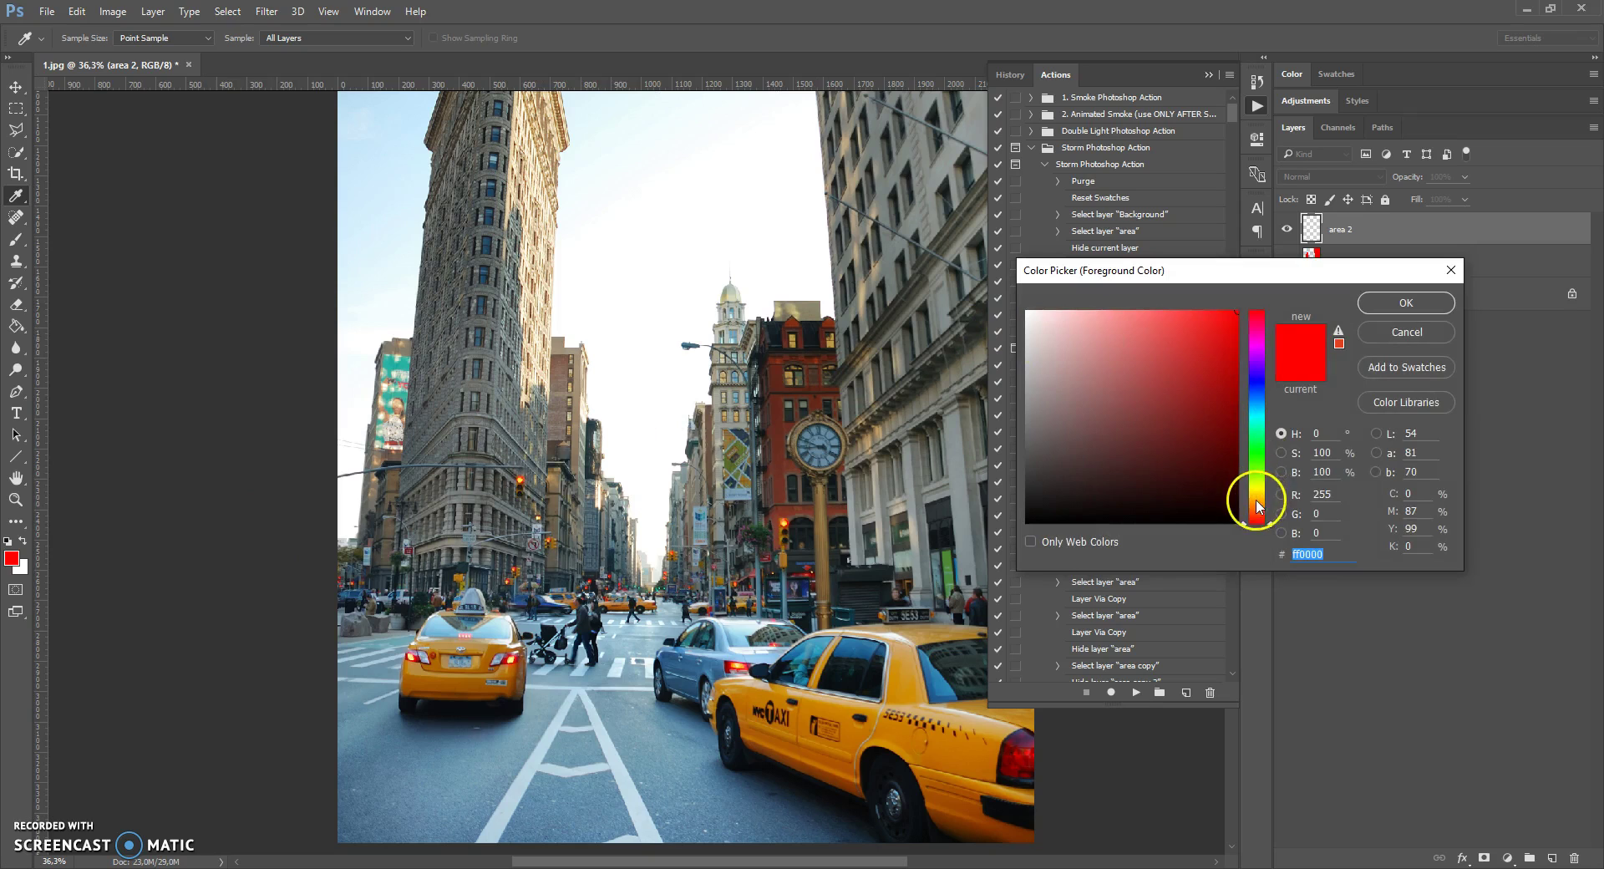
{"action": "left_click", "coordinate": [1258, 507]}
{"action": "left_click", "coordinate": [1386, 312]}
Step: Paint orange around the cars and along the far and near street edges on the area 2 layer with a 120 px brush
{"action": "key", "text": "b"}
{"action": "right_click", "coordinate": [706, 657]}
{"action": "mouse_move", "coordinate": [809, 660]}
{"action": "left_mouse_down"}
{"action": "mouse_move", "coordinate": [874, 648]}
{"action": "mouse_move", "coordinate": [852, 654]}
{"action": "left_mouse_up"}
{"action": "mouse_move", "coordinate": [347, 609]}
{"action": "left_mouse_down"}
{"action": "mouse_move", "coordinate": [406, 622]}
{"action": "mouse_move", "coordinate": [384, 710]}
{"action": "mouse_move", "coordinate": [457, 721]}
{"action": "mouse_move", "coordinate": [397, 725]}
{"action": "mouse_move", "coordinate": [493, 725]}
{"action": "mouse_move", "coordinate": [540, 721]}
{"action": "mouse_move", "coordinate": [541, 659]}
{"action": "mouse_move", "coordinate": [514, 608]}
{"action": "mouse_move", "coordinate": [730, 603]}
{"action": "mouse_move", "coordinate": [650, 635]}
{"action": "mouse_move", "coordinate": [634, 611]}
{"action": "mouse_move", "coordinate": [592, 636]}
{"action": "mouse_move", "coordinate": [547, 616]}
{"action": "mouse_move", "coordinate": [654, 646]}
{"action": "mouse_move", "coordinate": [616, 622]}
{"action": "mouse_move", "coordinate": [663, 609]}
{"action": "mouse_move", "coordinate": [638, 658]}
{"action": "mouse_move", "coordinate": [650, 706]}
{"action": "mouse_move", "coordinate": [706, 730]}
{"action": "mouse_move", "coordinate": [715, 764]}
{"action": "mouse_move", "coordinate": [985, 852]}
{"action": "left_mouse_up"}
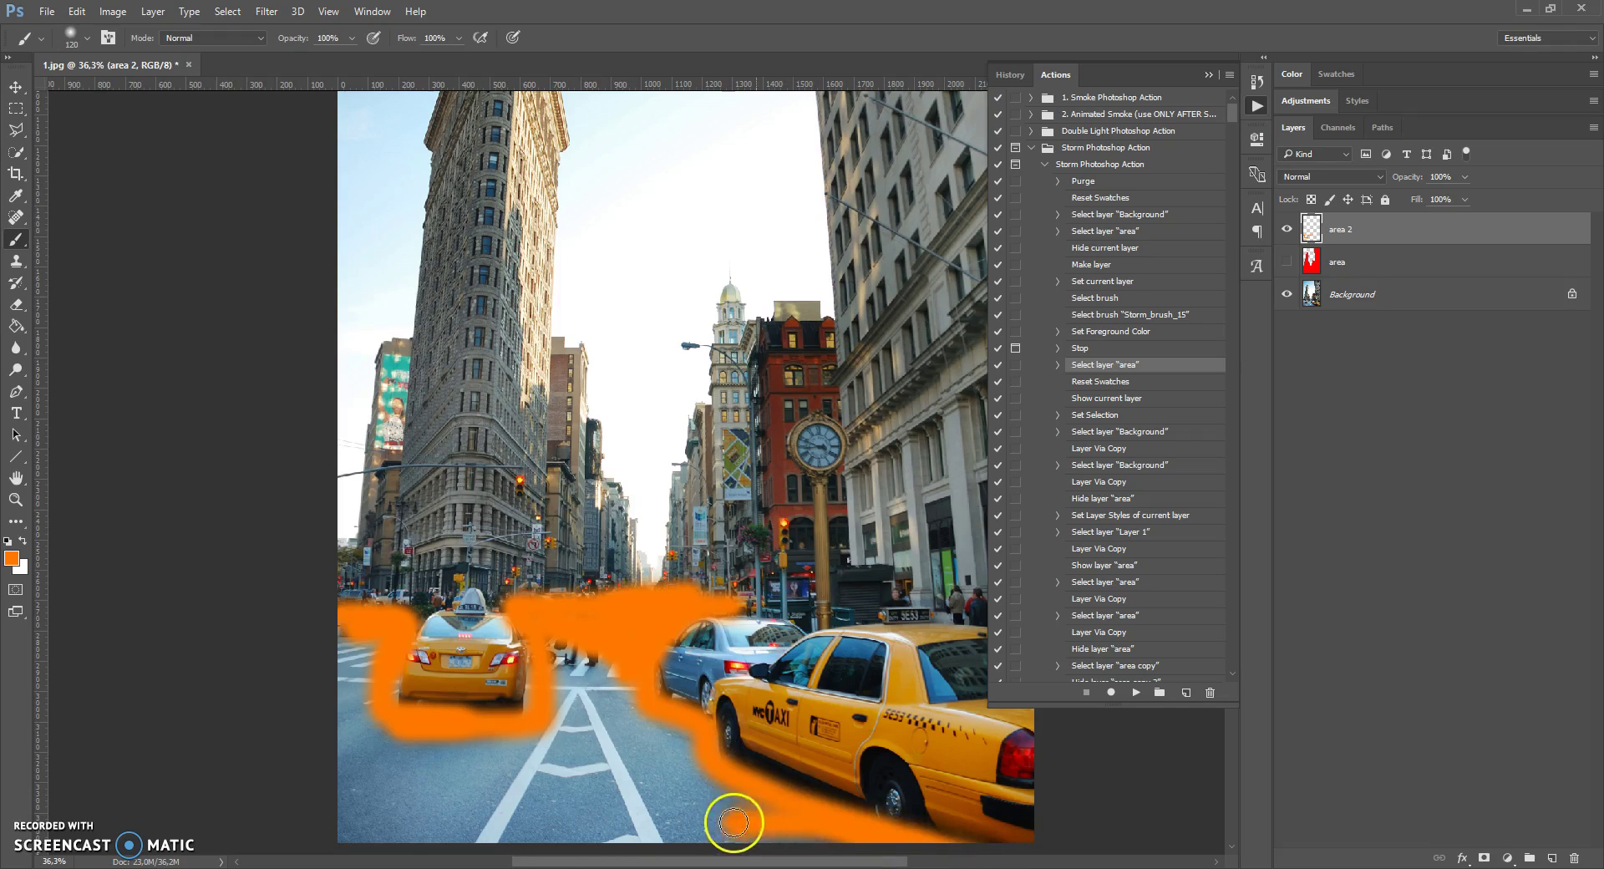
Step: Enlarge the brush to 259 px and paint the rest of the street surface orange on the area 2 layer
{"action": "right_click", "coordinate": [747, 752]}
{"action": "left_click_drag", "start_coordinate": [885, 647], "coordinate": [905, 645]}
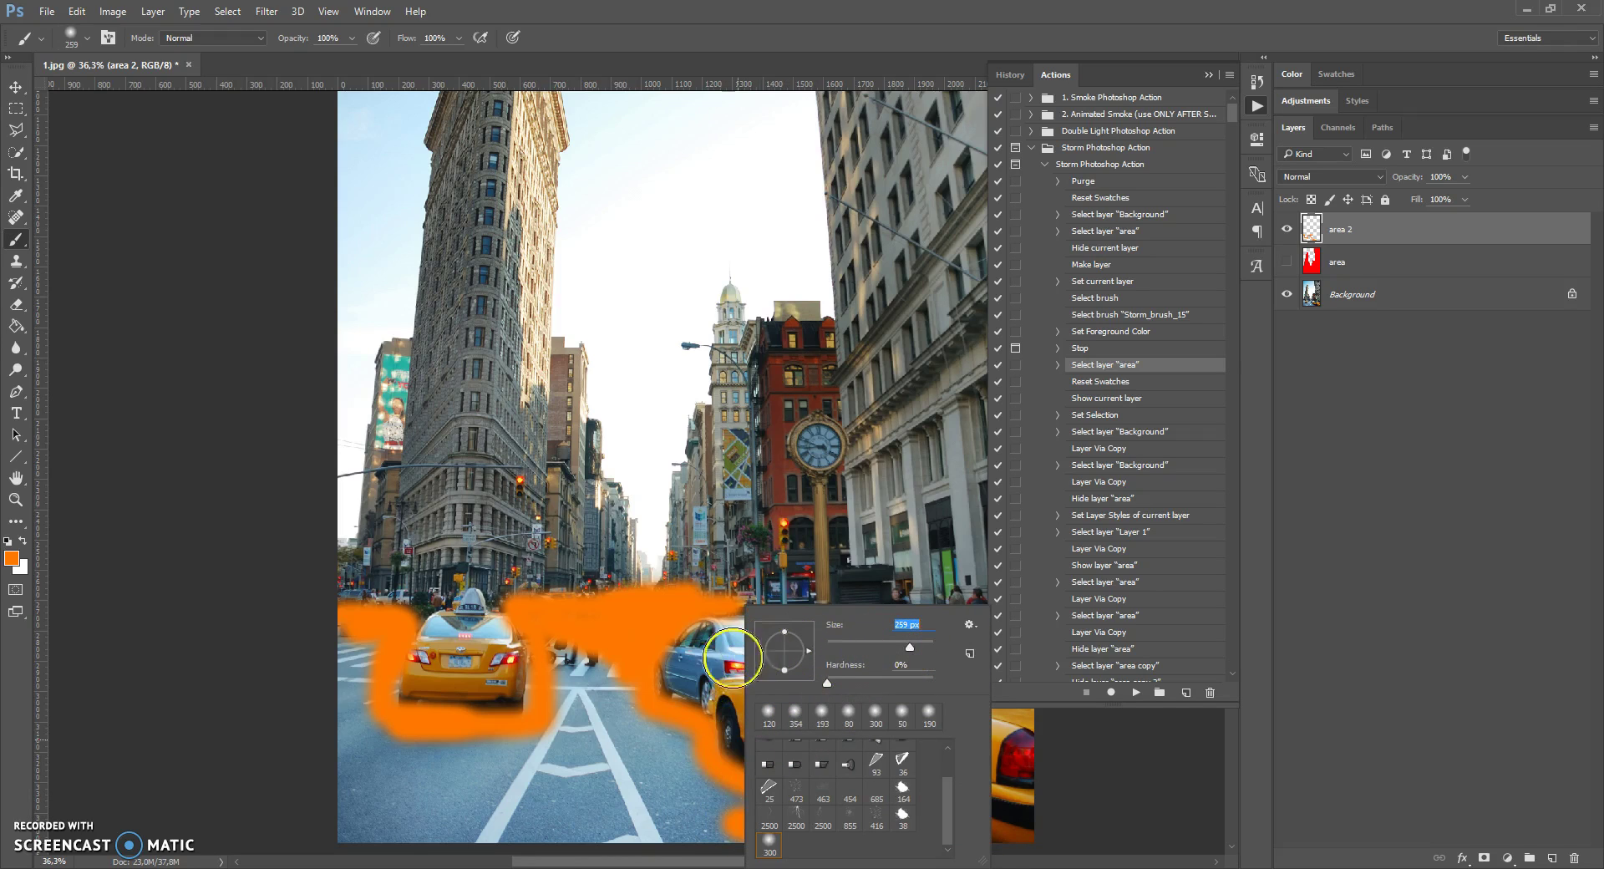
{"action": "left_click", "coordinate": [585, 655]}
{"action": "mouse_move", "coordinate": [584, 649]}
{"action": "left_mouse_down"}
{"action": "mouse_move", "coordinate": [567, 726]}
{"action": "mouse_move", "coordinate": [596, 705]}
{"action": "mouse_move", "coordinate": [631, 709]}
{"action": "mouse_move", "coordinate": [665, 776]}
{"action": "mouse_move", "coordinate": [701, 768]}
{"action": "mouse_move", "coordinate": [693, 788]}
{"action": "mouse_move", "coordinate": [771, 841]}
{"action": "mouse_move", "coordinate": [712, 810]}
{"action": "mouse_move", "coordinate": [575, 839]}
{"action": "mouse_move", "coordinate": [528, 787]}
{"action": "mouse_move", "coordinate": [381, 772]}
{"action": "mouse_move", "coordinate": [387, 746]}
{"action": "mouse_move", "coordinate": [354, 721]}
{"action": "mouse_move", "coordinate": [356, 648]}
{"action": "mouse_move", "coordinate": [342, 684]}
{"action": "mouse_move", "coordinate": [337, 639]}
{"action": "mouse_move", "coordinate": [348, 723]}
{"action": "mouse_move", "coordinate": [412, 818]}
{"action": "mouse_move", "coordinate": [509, 830]}
{"action": "mouse_move", "coordinate": [436, 817]}
{"action": "mouse_move", "coordinate": [435, 800]}
{"action": "mouse_move", "coordinate": [625, 767]}
{"action": "left_mouse_up"}
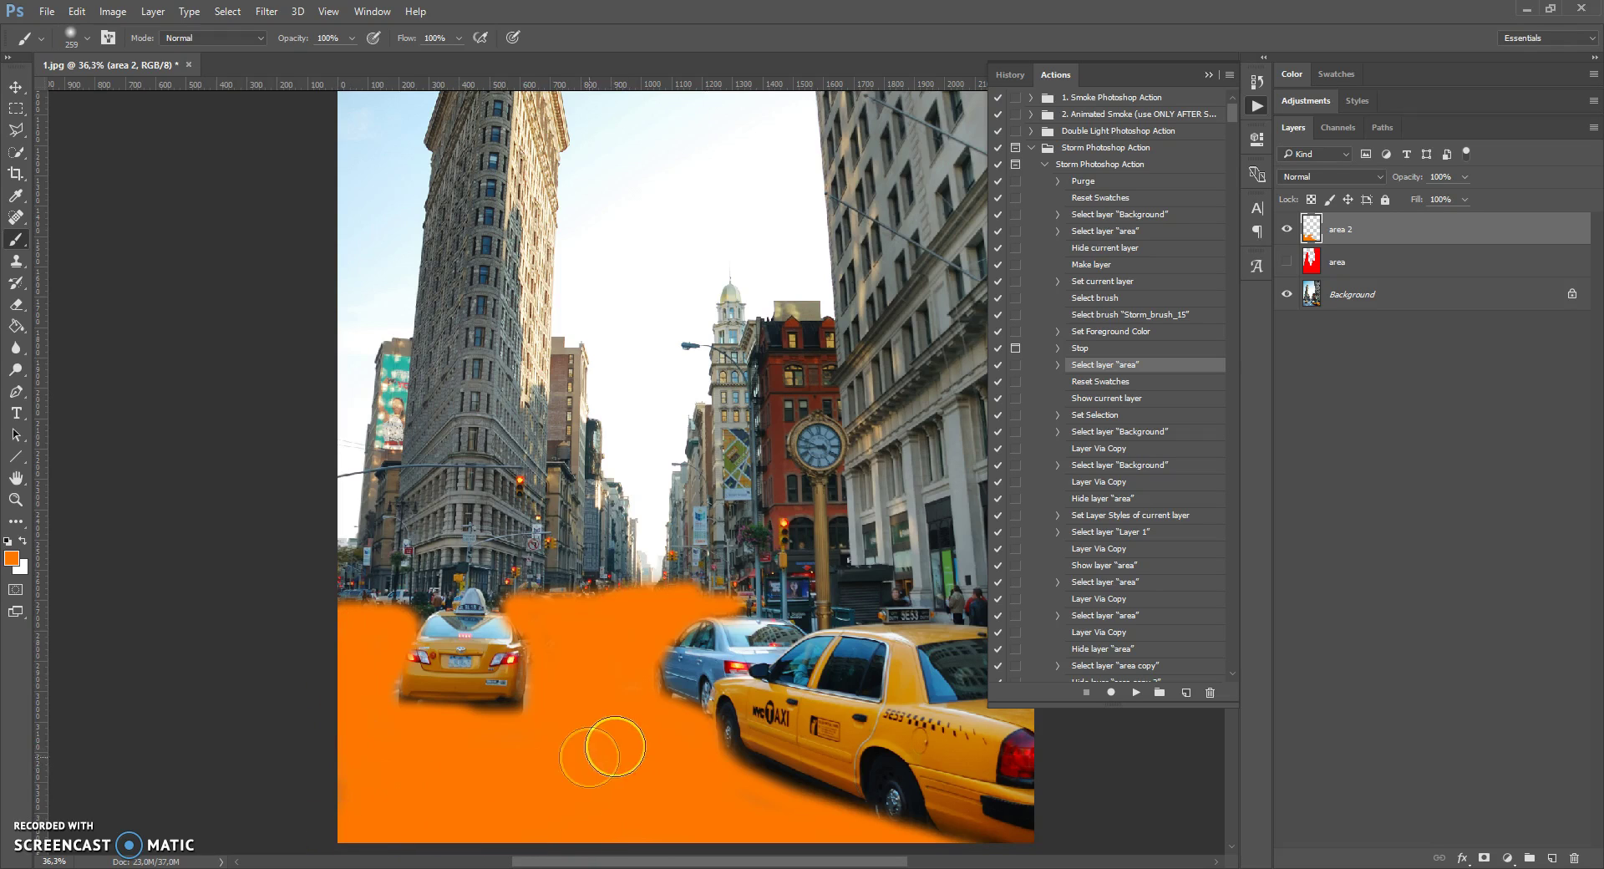
Step: Resume the Storm action to its end, collapse the Actions list and fit the whole image in view
{"action": "scroll", "coordinate": [568, 668], "scroll_direction": "up", "scroll_amount": 2}
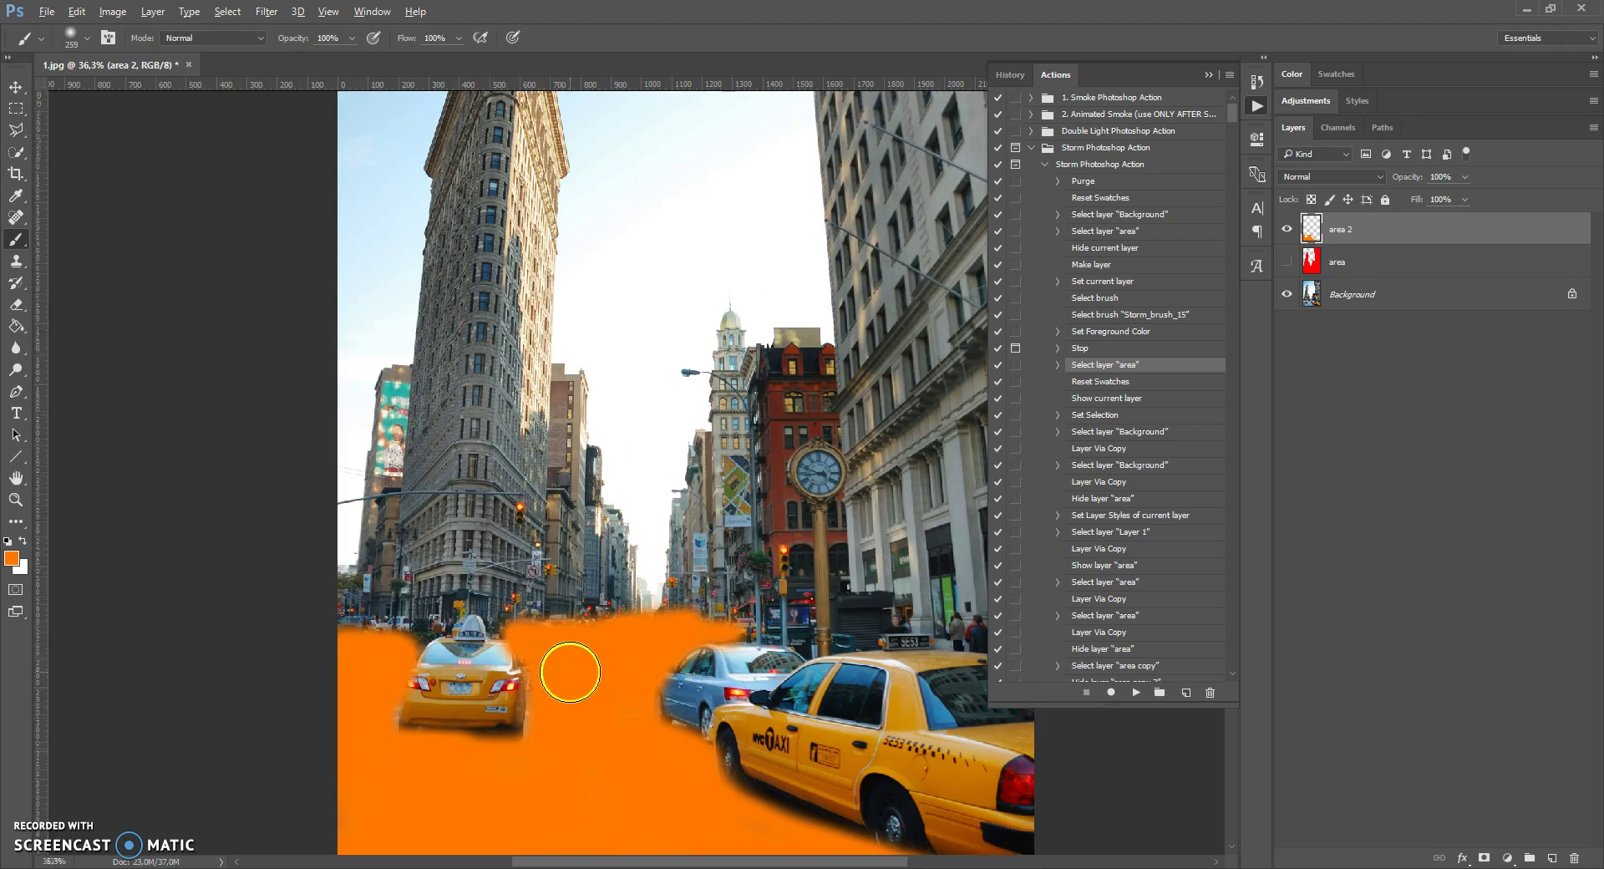
{"action": "scroll", "coordinate": [569, 673], "scroll_direction": "down", "scroll_amount": 2}
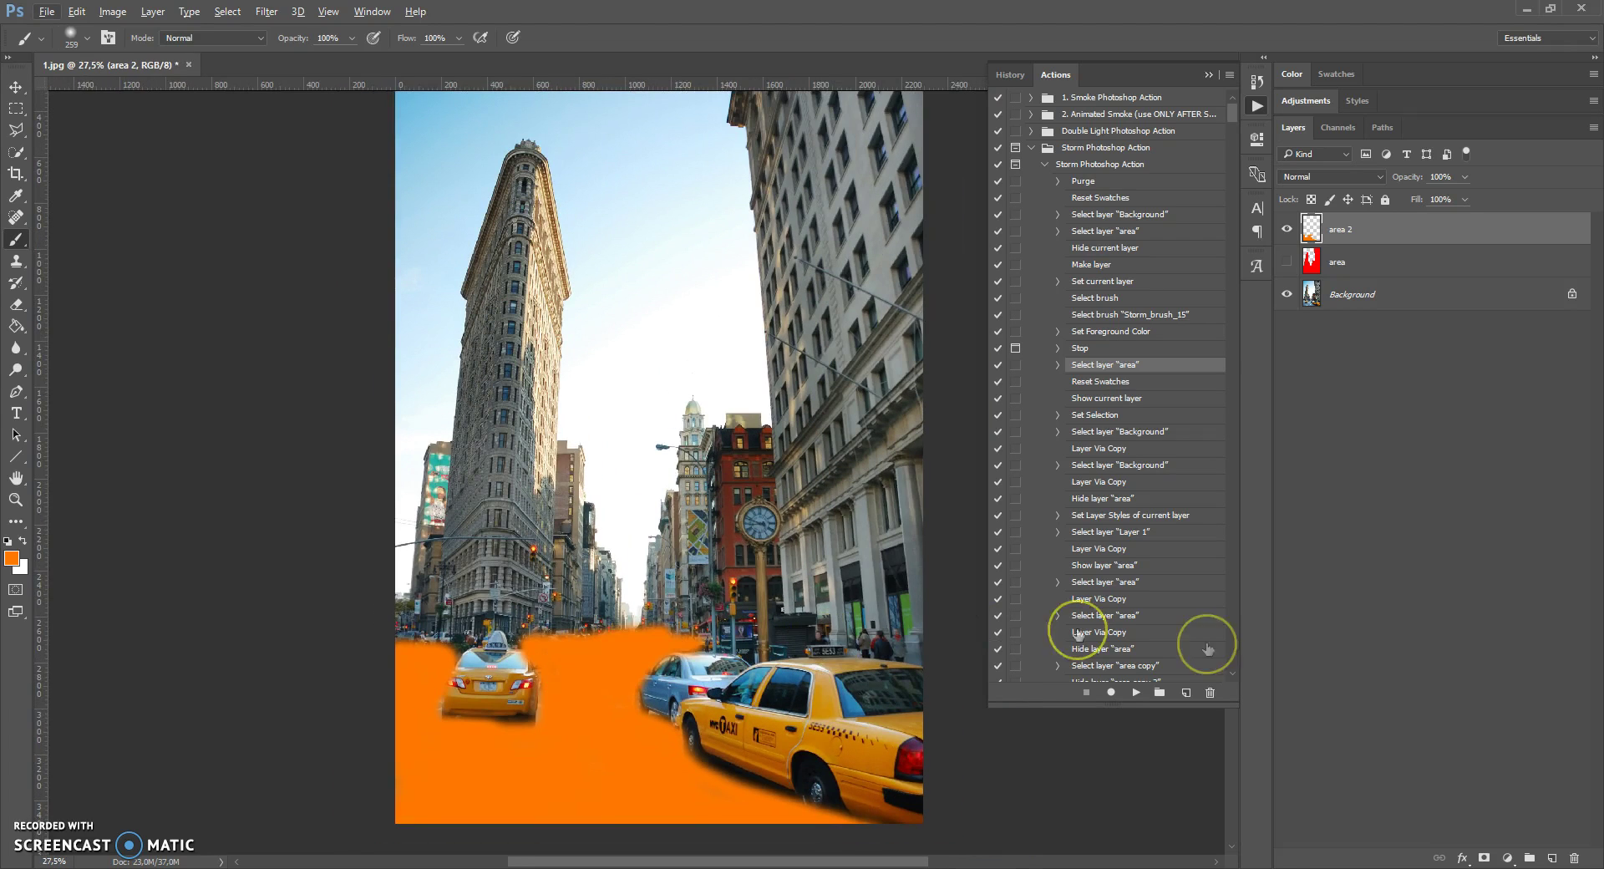
{"action": "left_click", "coordinate": [1137, 692]}
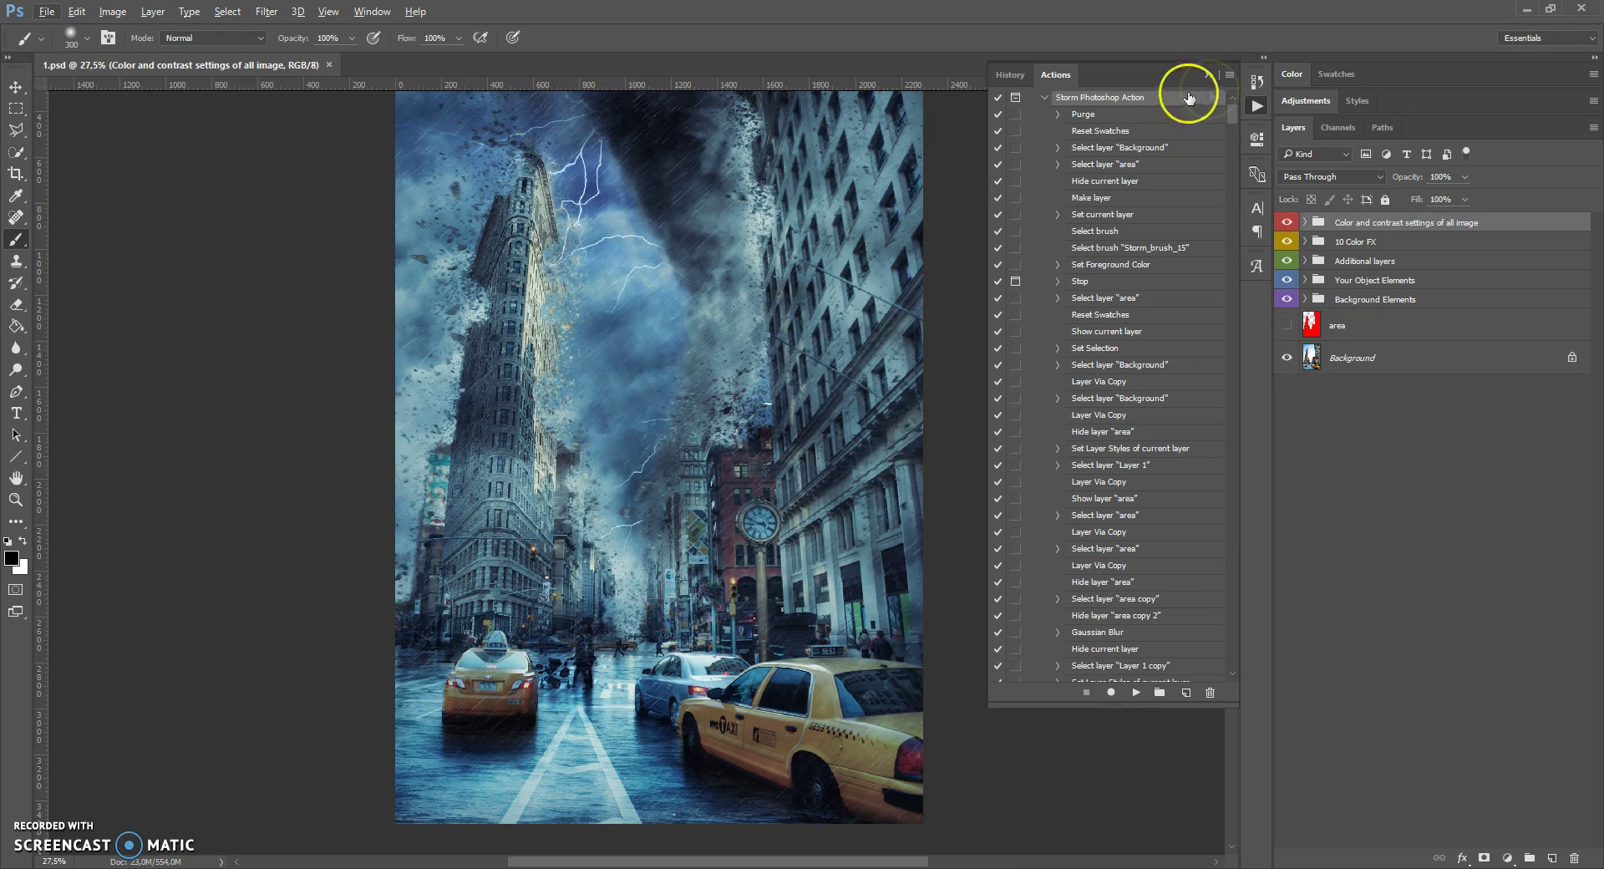
{"action": "left_click", "coordinate": [1208, 74]}
{"action": "key", "text": "ctrl+minus"}
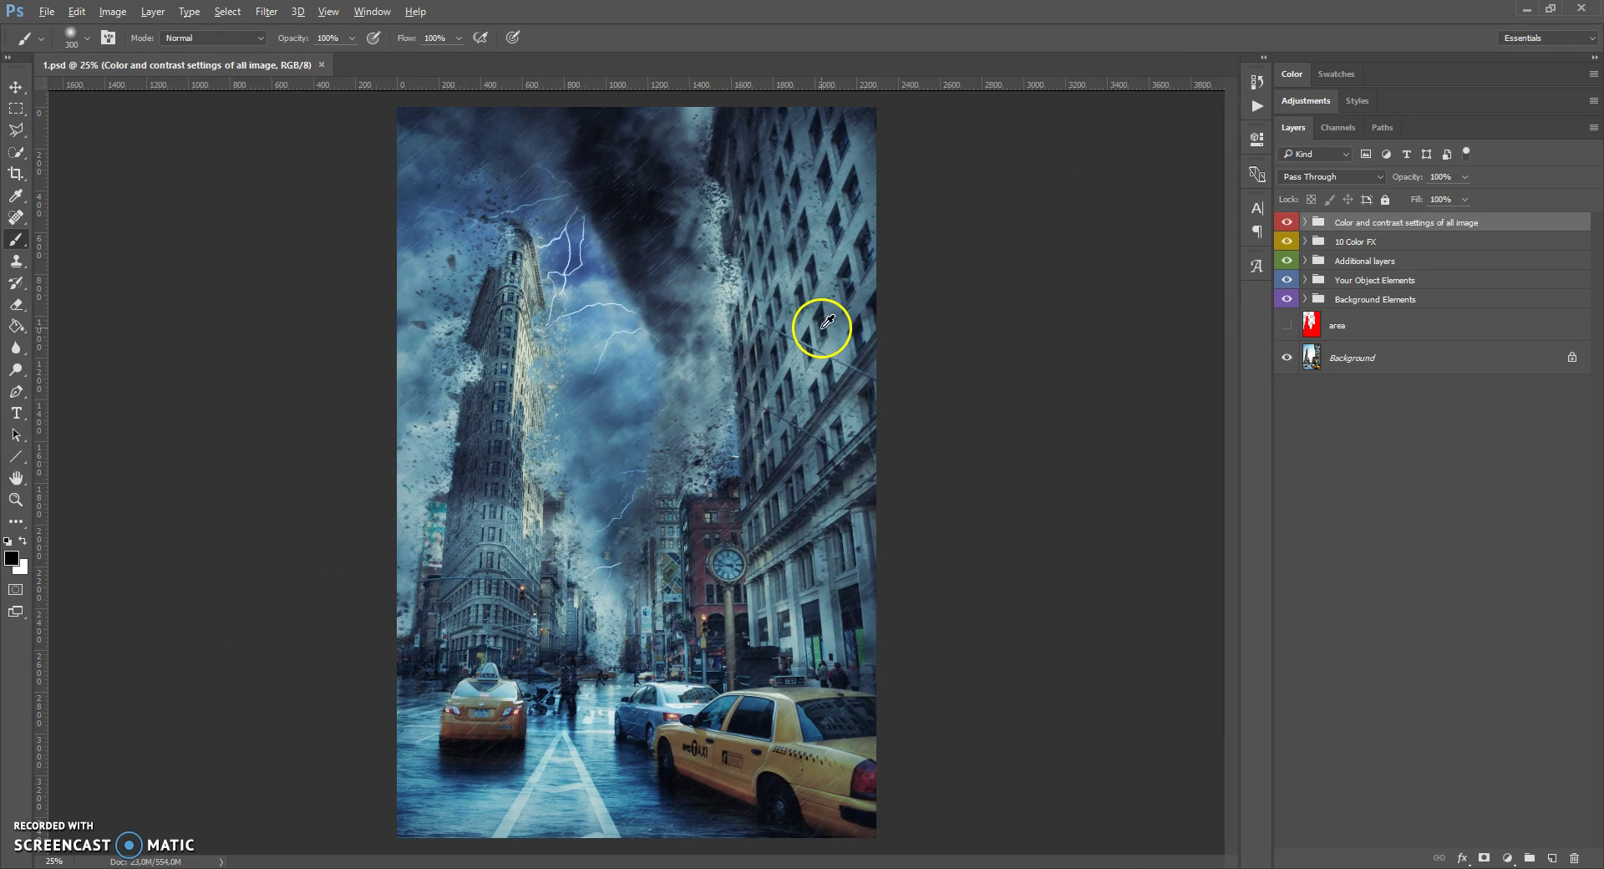
Step: Examine the layer groups produced by the action, including the contents of Your Object Elements and Background Elements
{"action": "left_click", "coordinate": [1369, 284]}
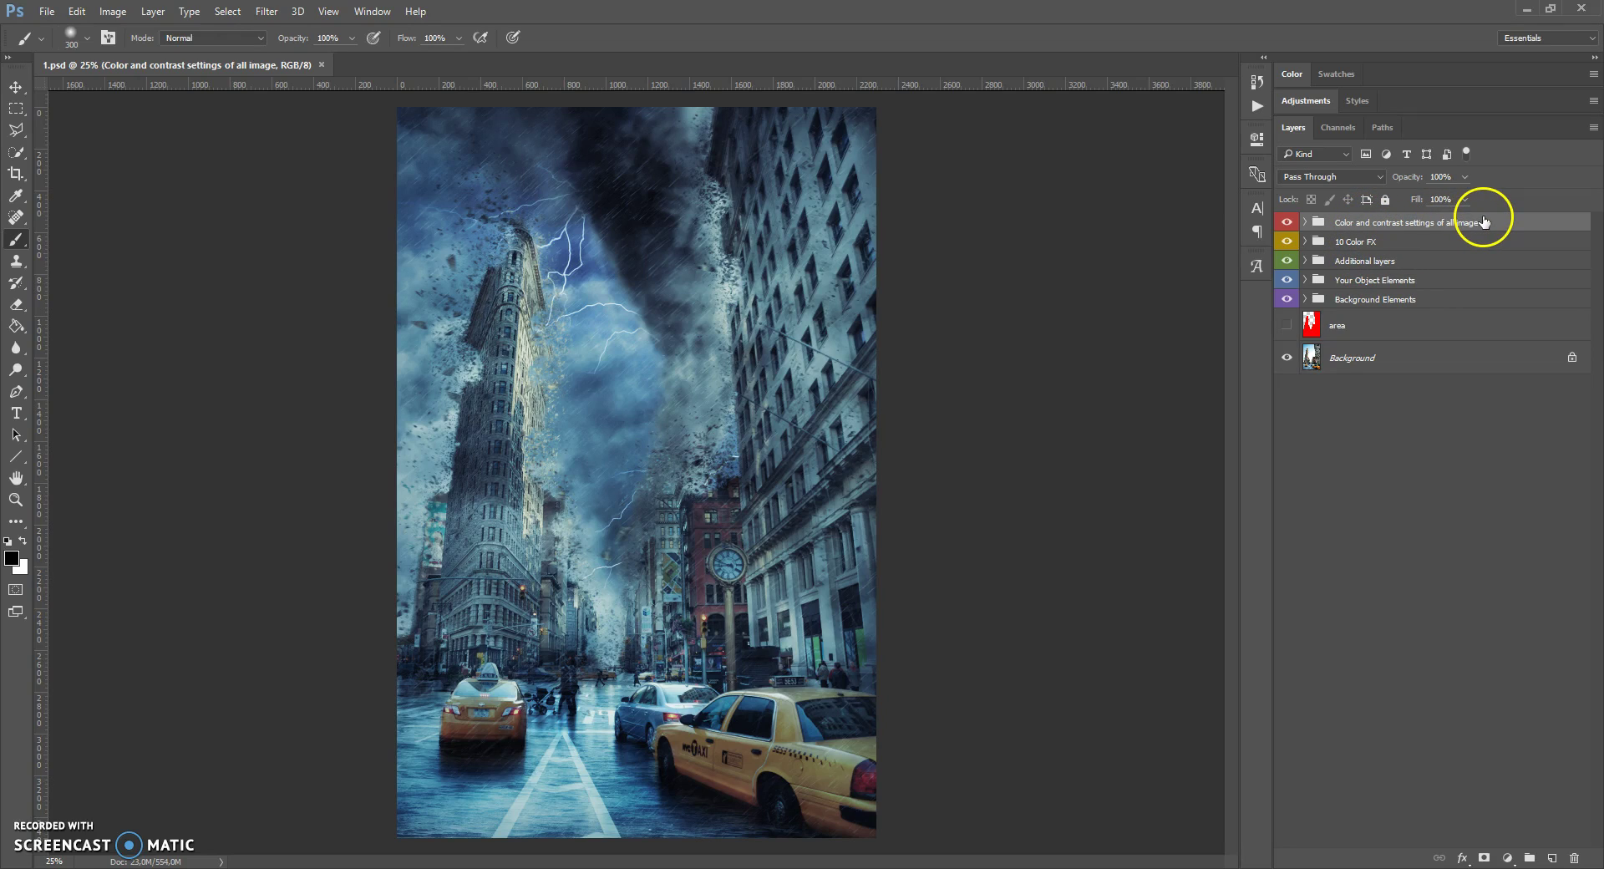
{"action": "left_click_drag", "start_coordinate": [1440, 276], "coordinate": [1305, 281]}
{"action": "left_click", "coordinate": [1310, 224]}
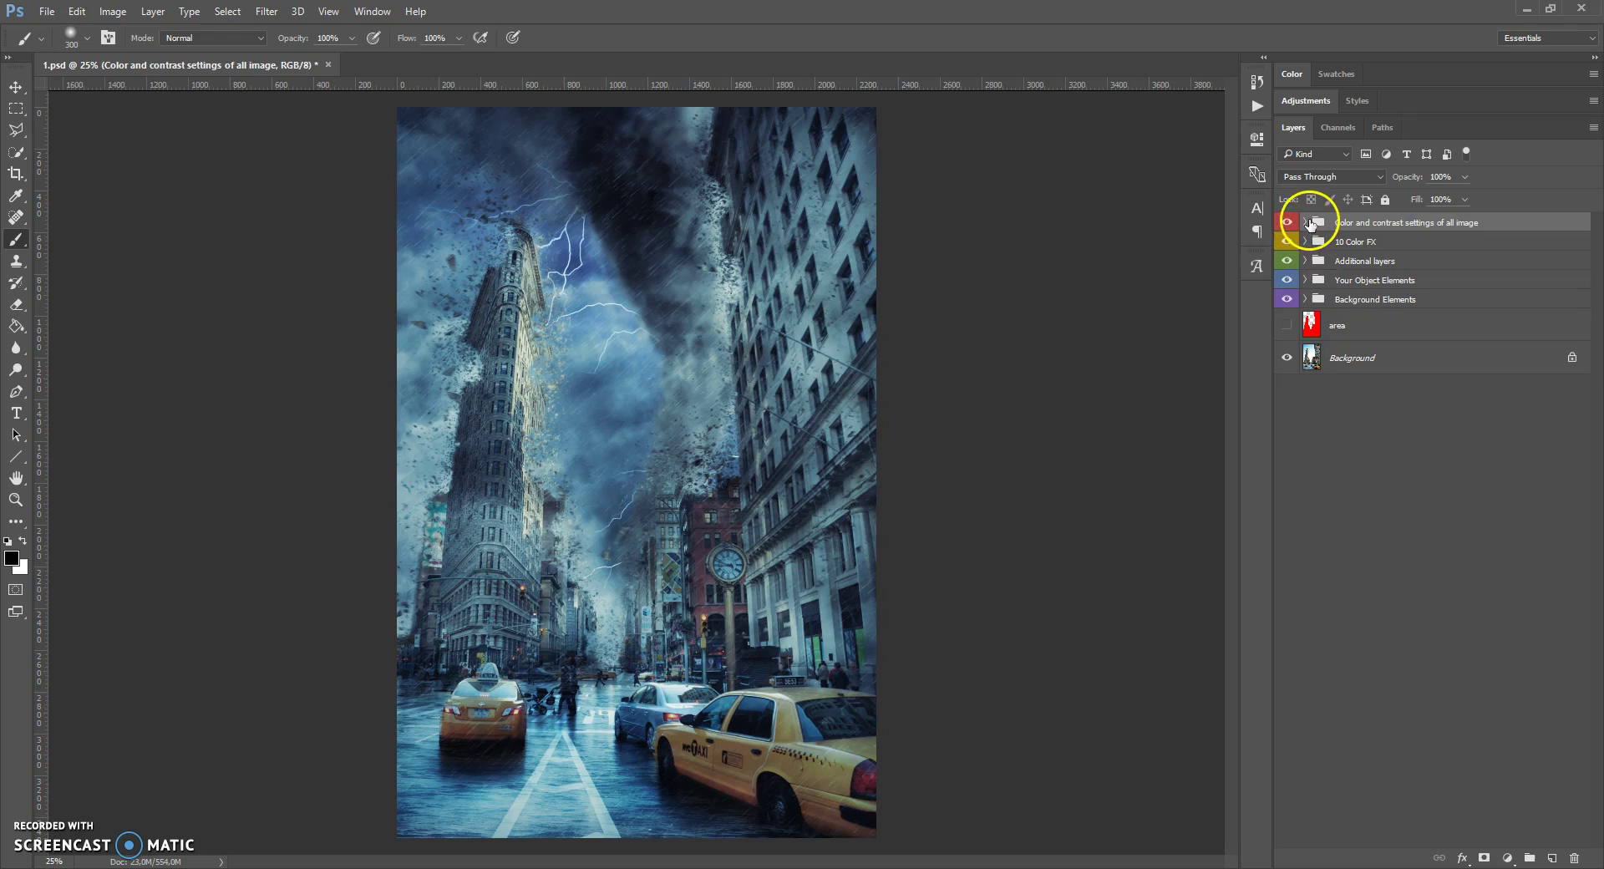
{"action": "left_click", "coordinate": [1307, 224], "text": "ctrl"}
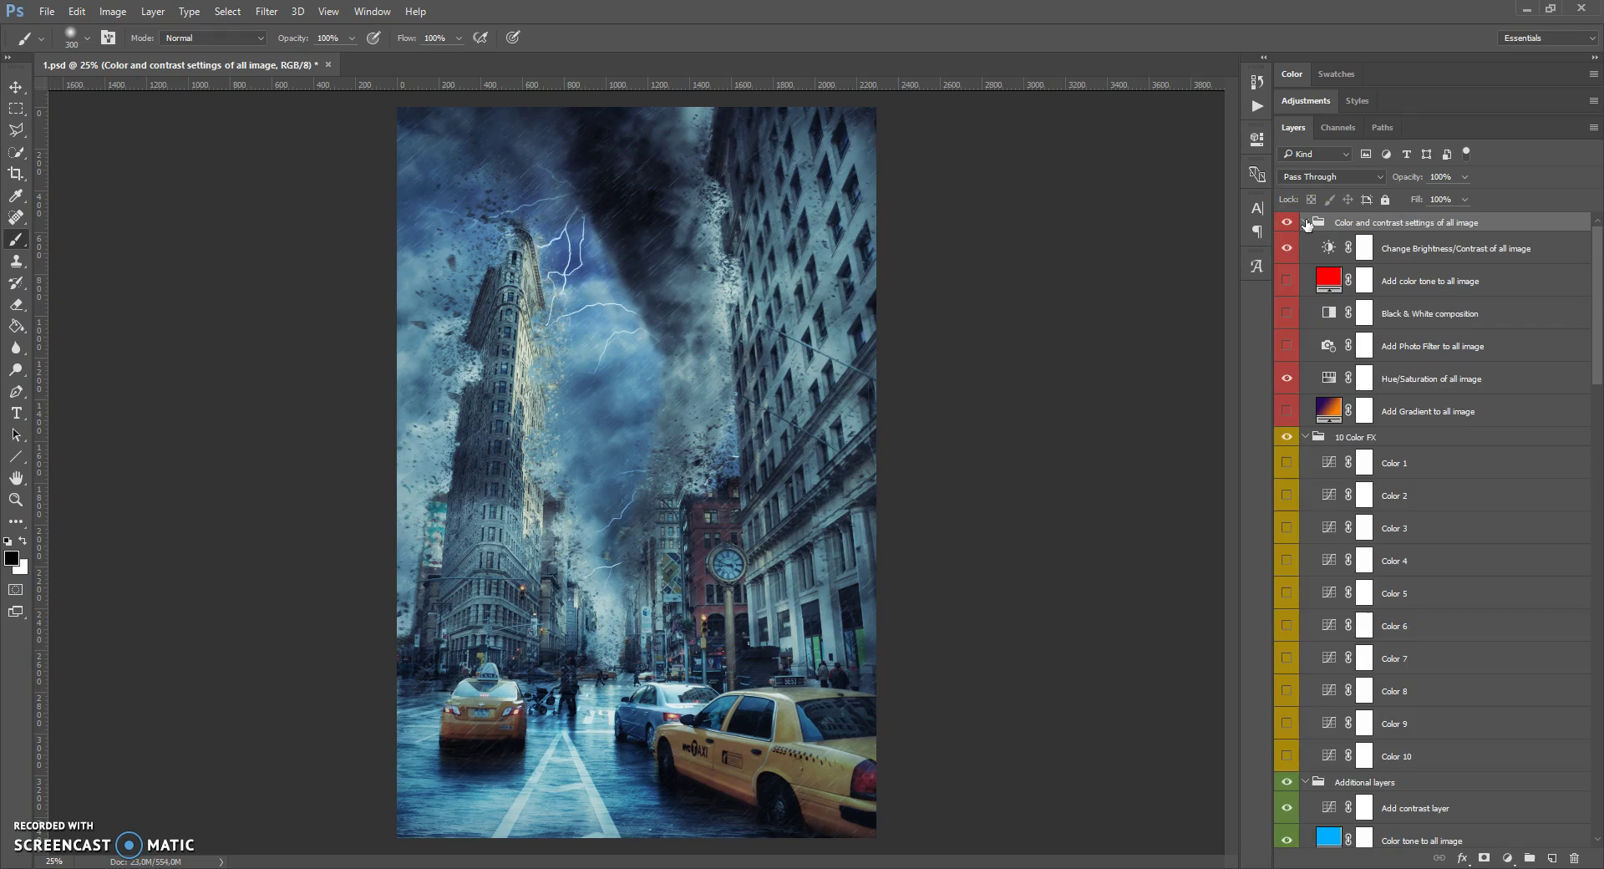
{"action": "left_click", "coordinate": [1307, 224], "text": "ctrl"}
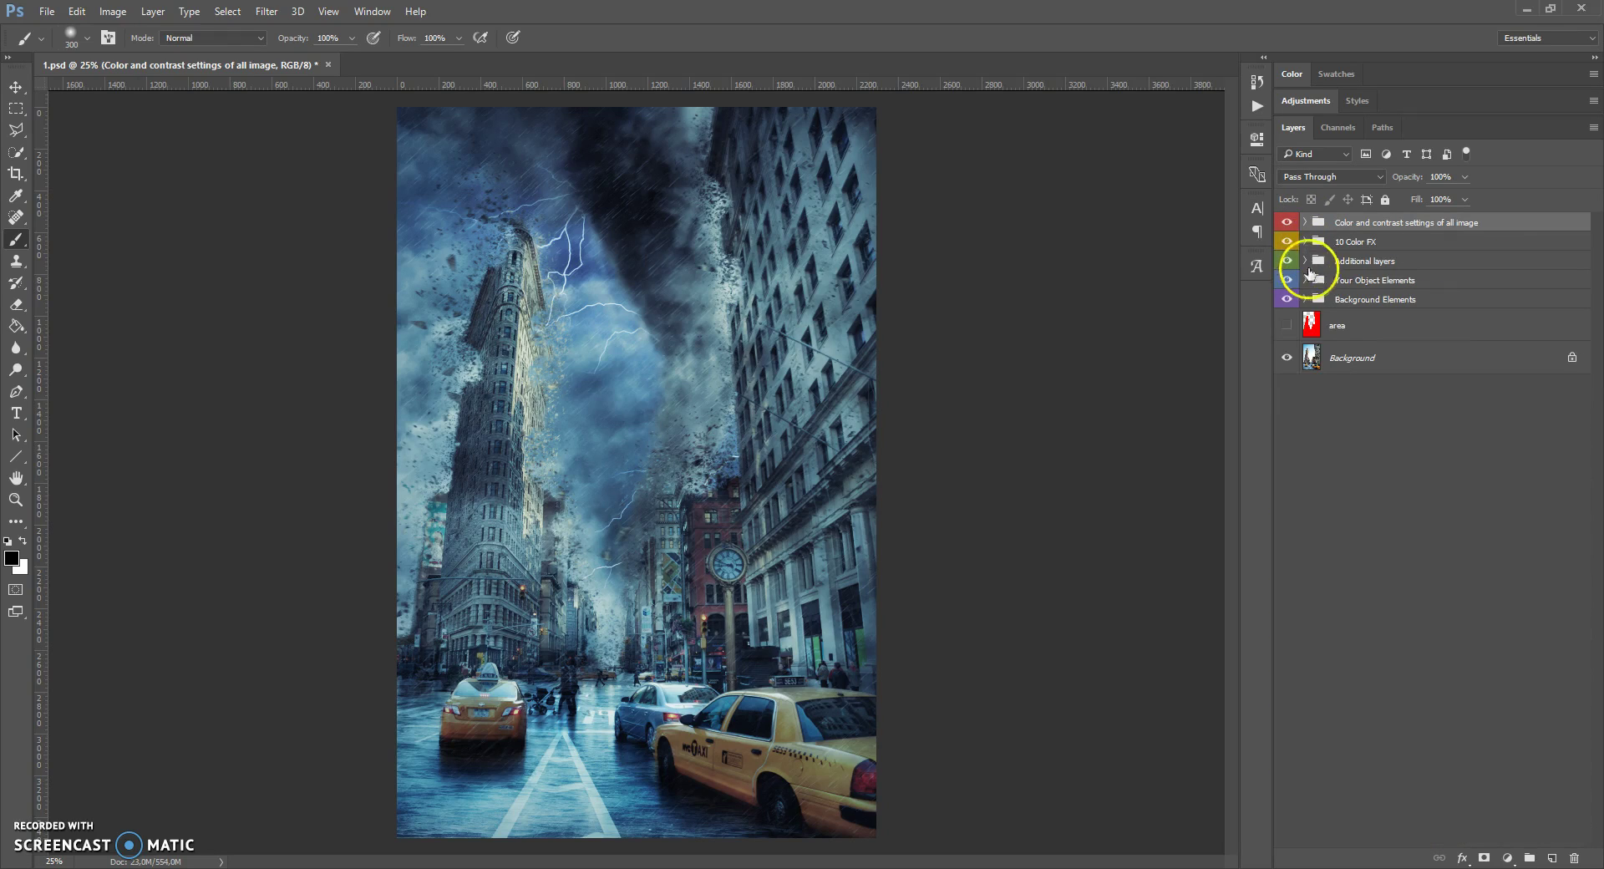
{"action": "left_click", "coordinate": [1306, 280]}
{"action": "left_click", "coordinate": [1305, 280]}
{"action": "left_click", "coordinate": [1306, 299]}
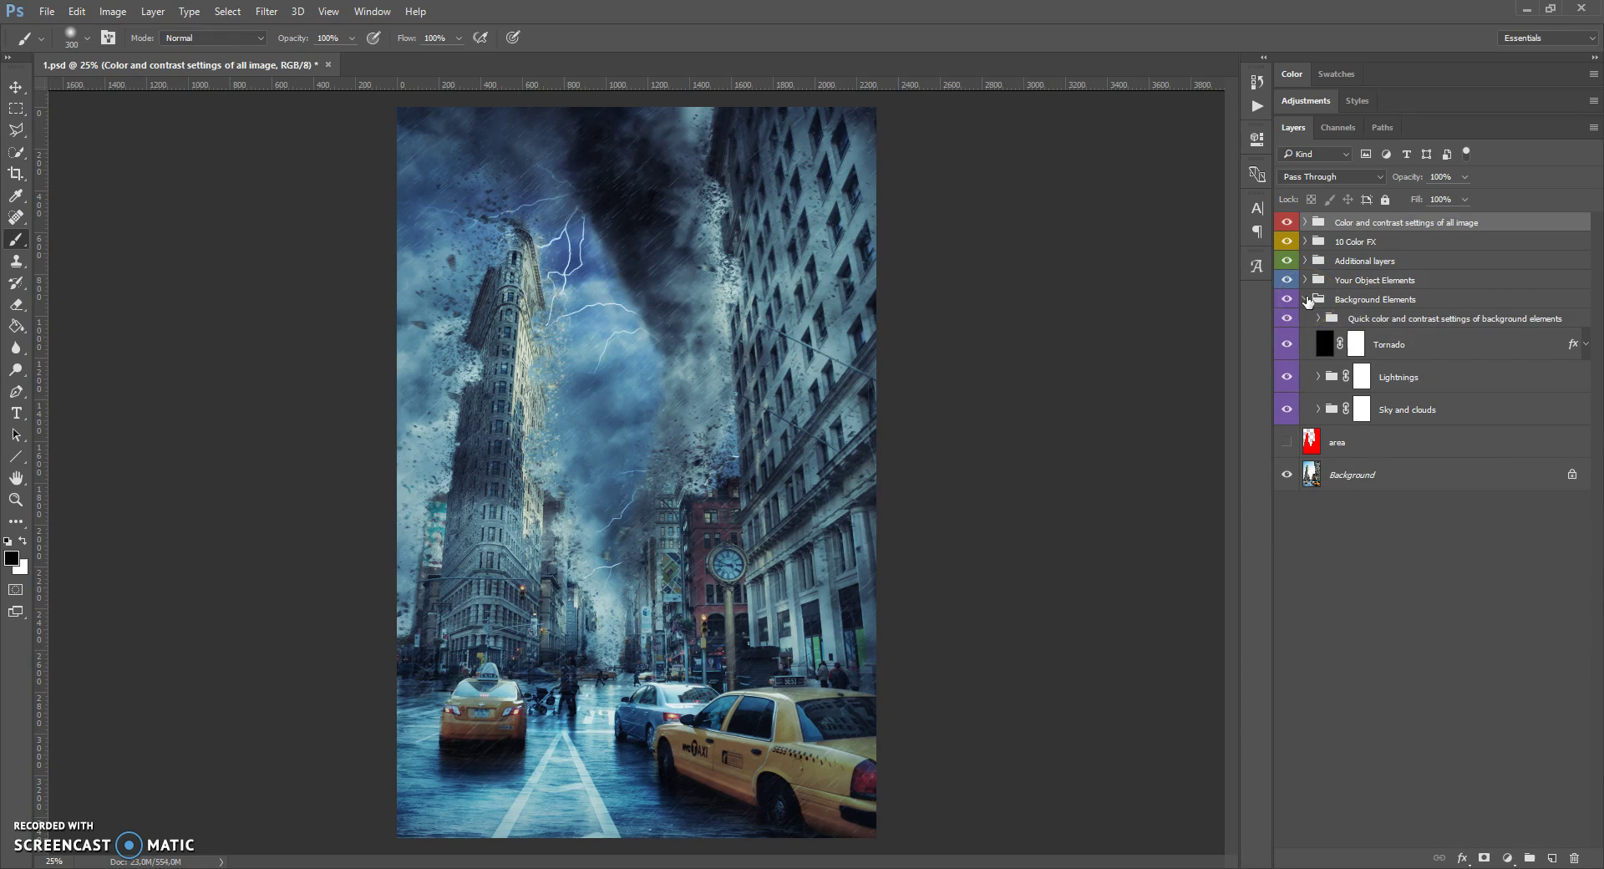
{"action": "left_click", "coordinate": [1306, 299]}
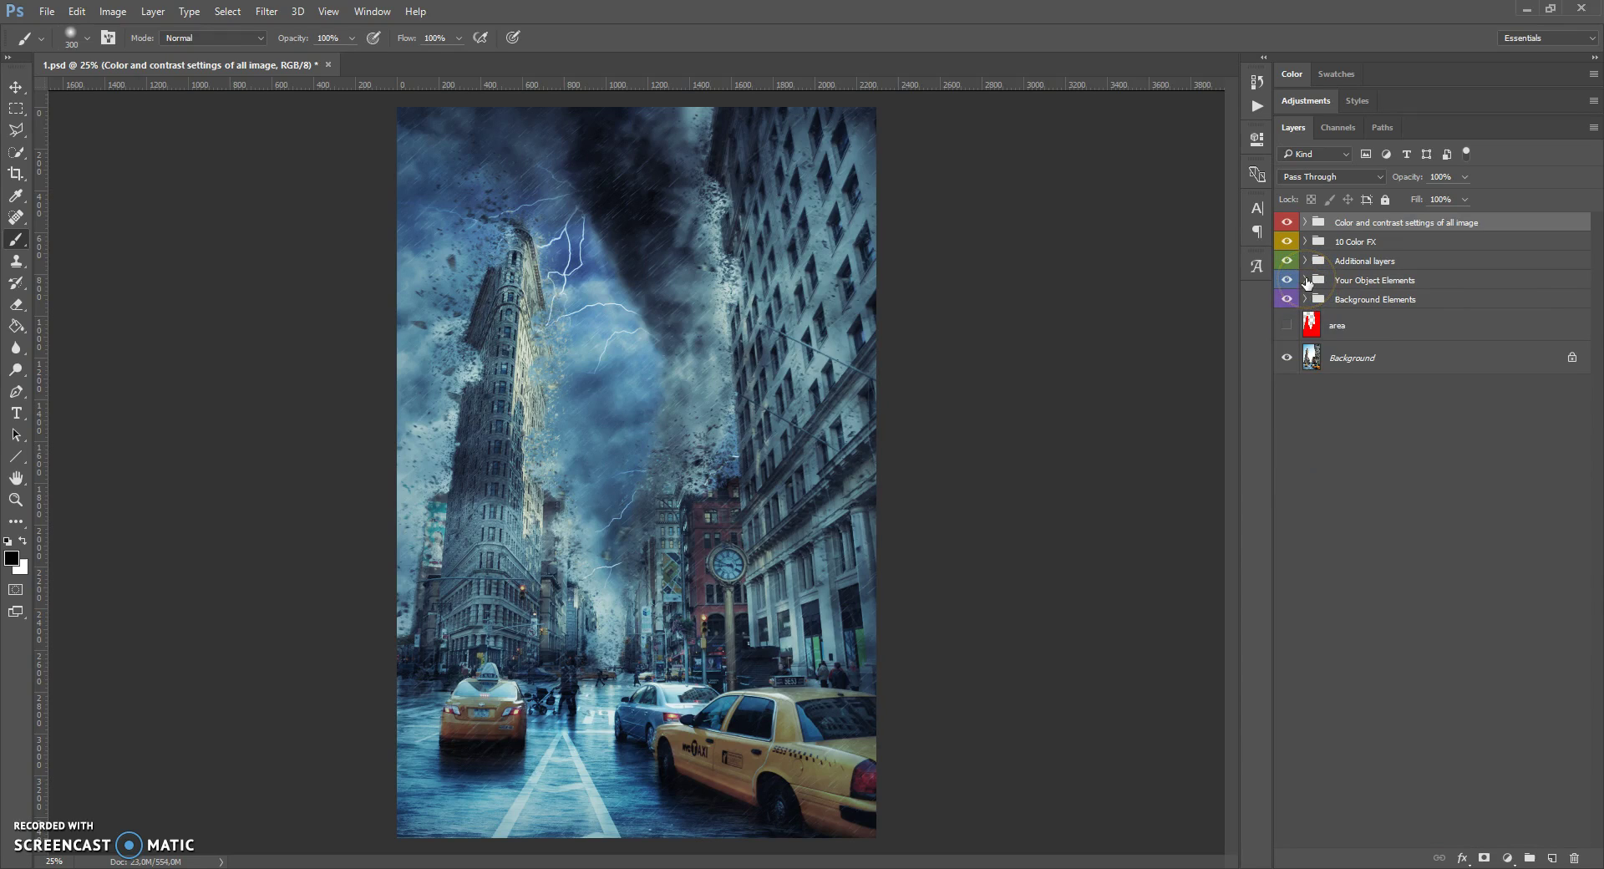
{"action": "left_click", "coordinate": [1322, 303]}
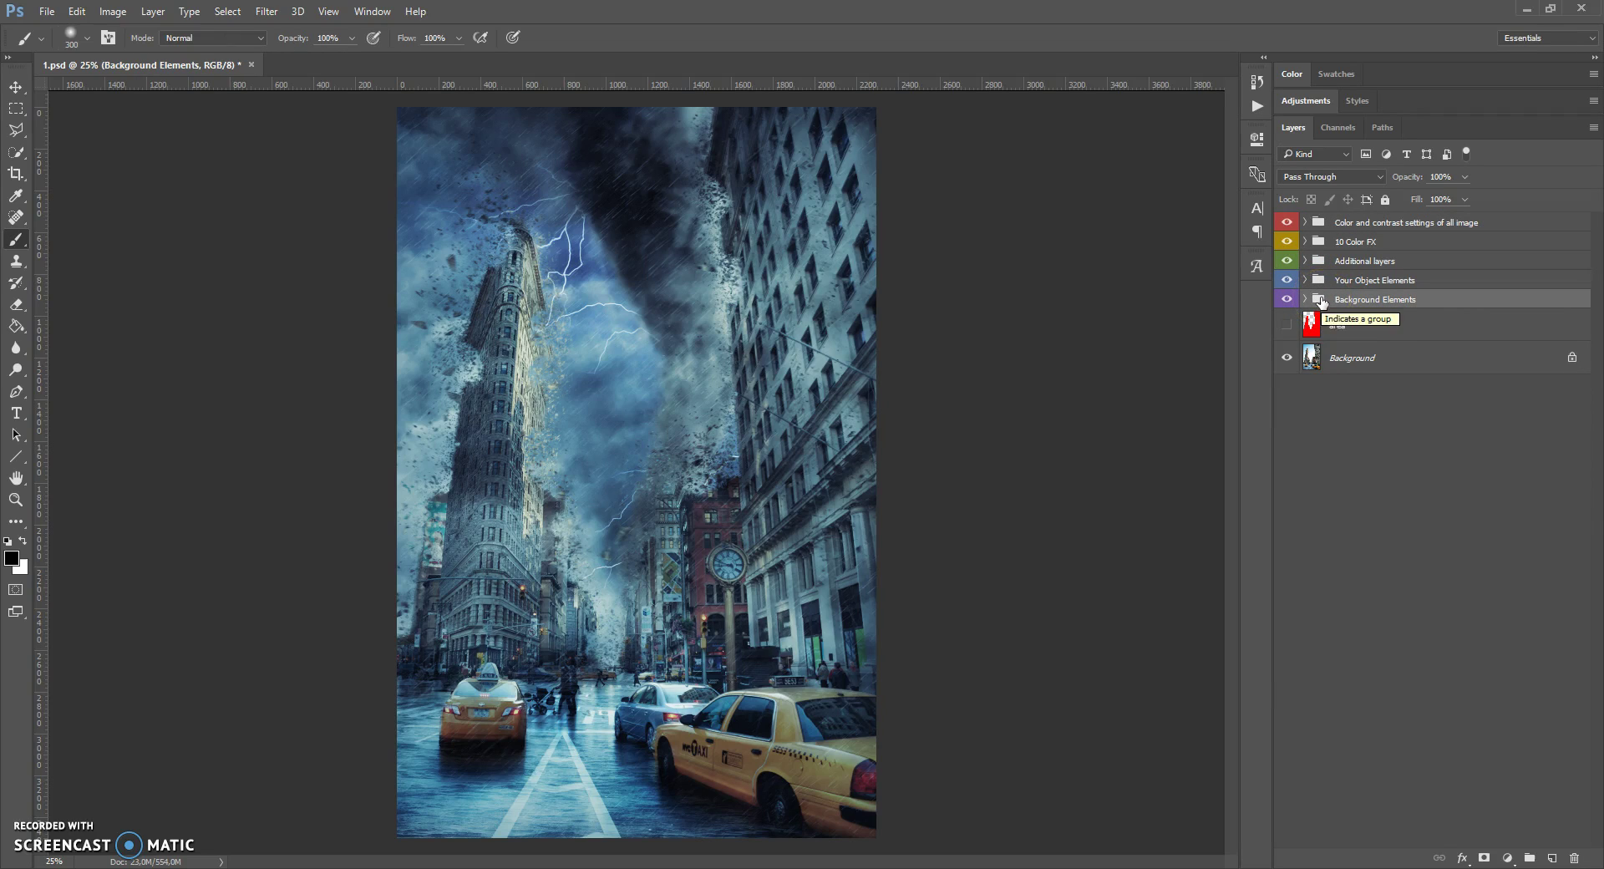
Step: Expand the Background Elements group and its Sky and clouds subgroup
{"action": "left_click", "coordinate": [1305, 299]}
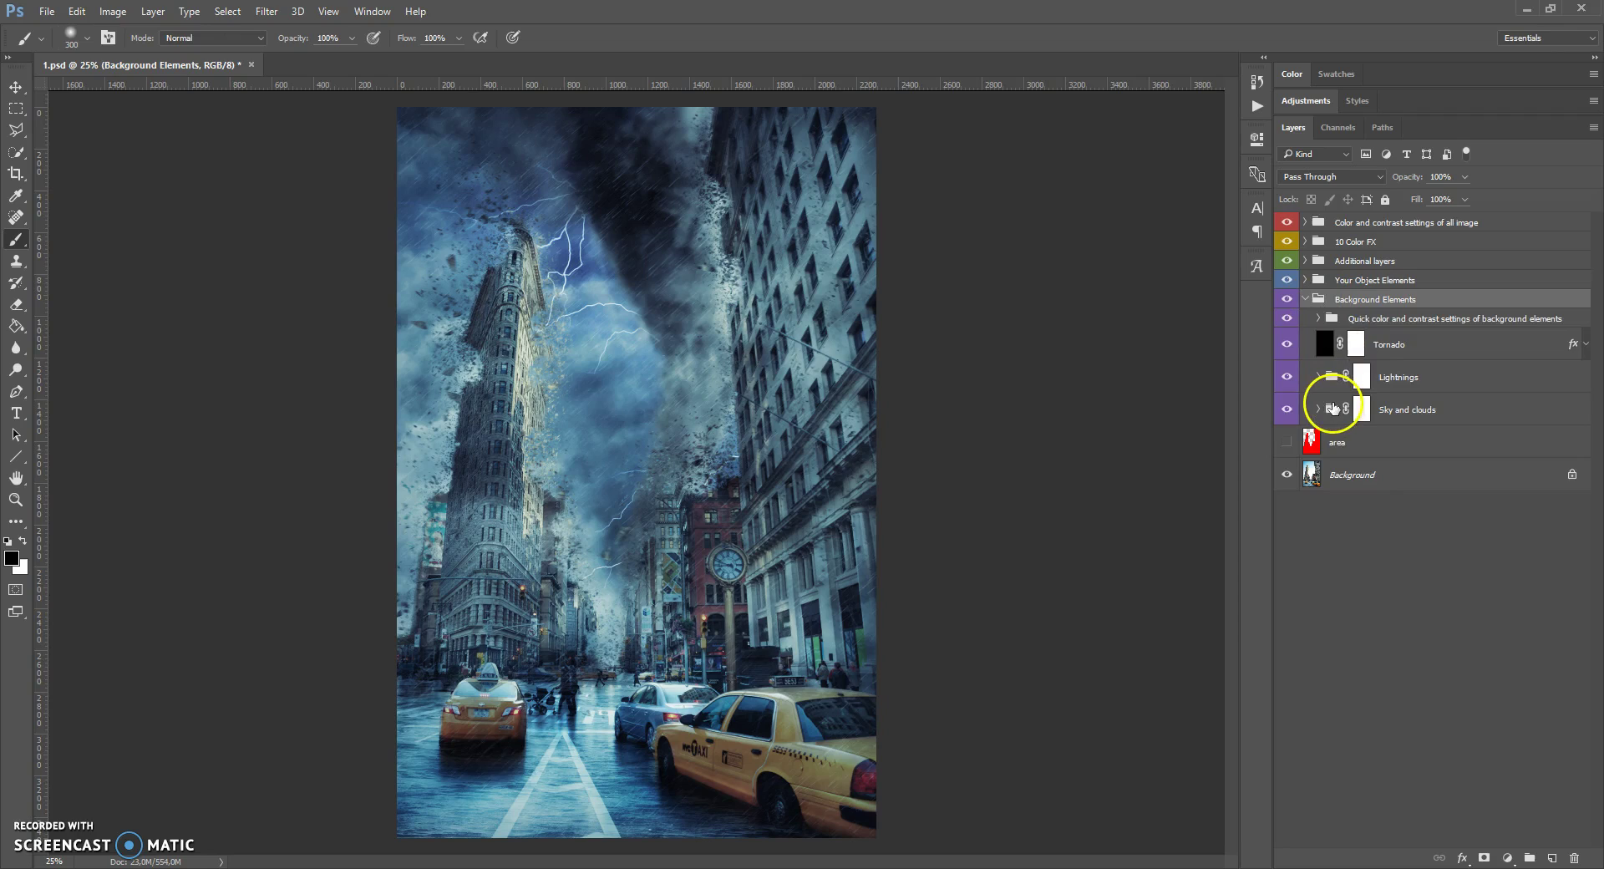
{"action": "left_click", "coordinate": [1332, 409]}
{"action": "left_click", "coordinate": [1333, 409]}
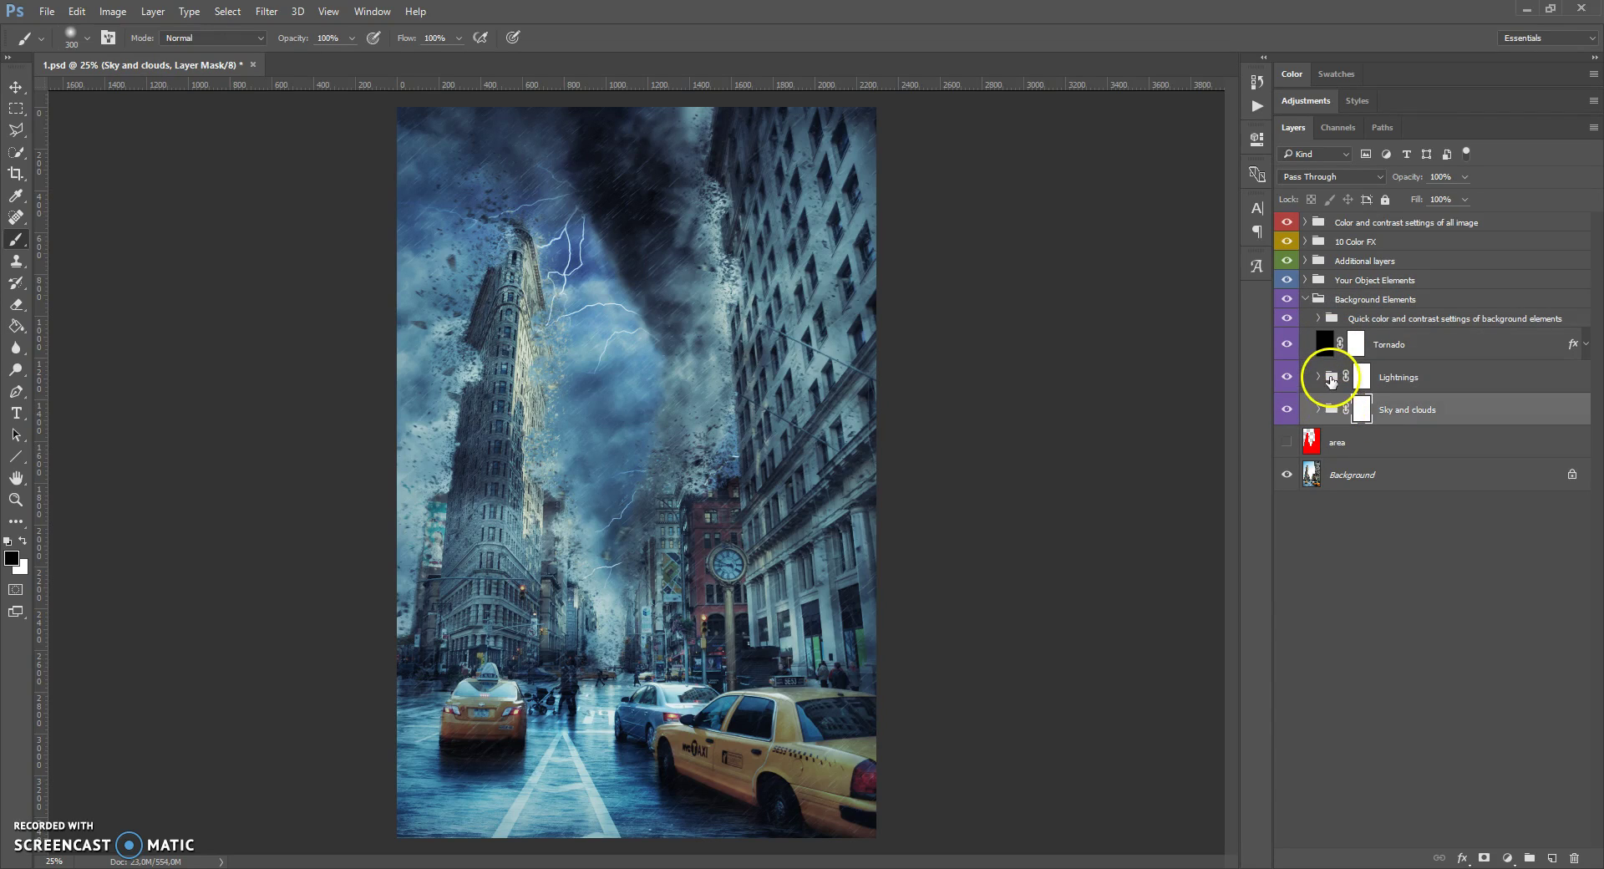
{"action": "left_click", "coordinate": [1331, 376]}
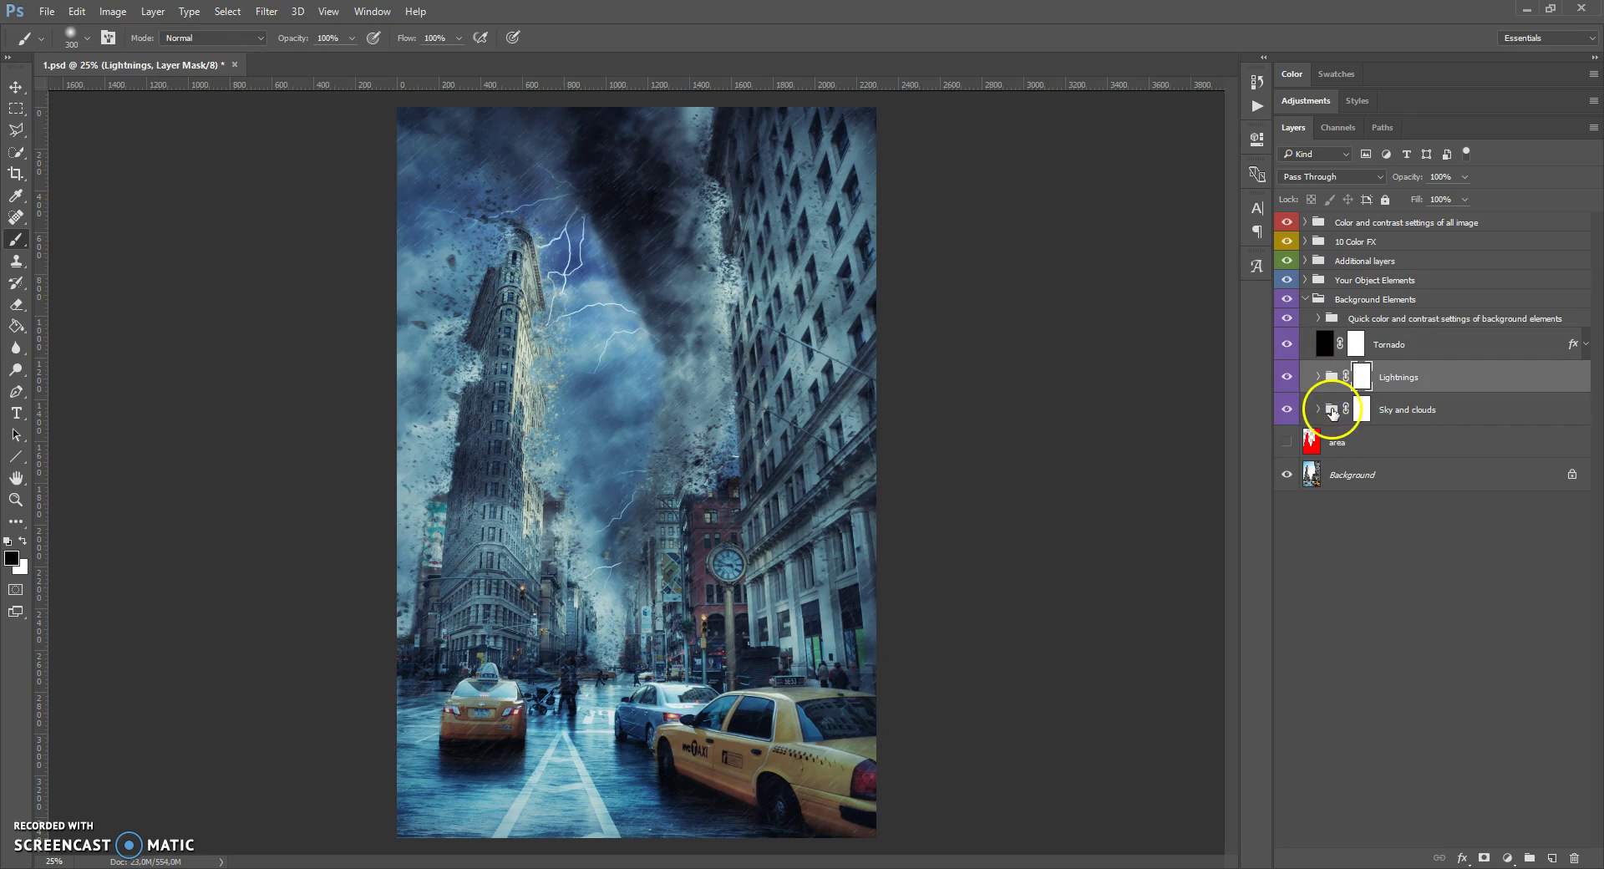
{"action": "left_click", "coordinate": [1332, 410]}
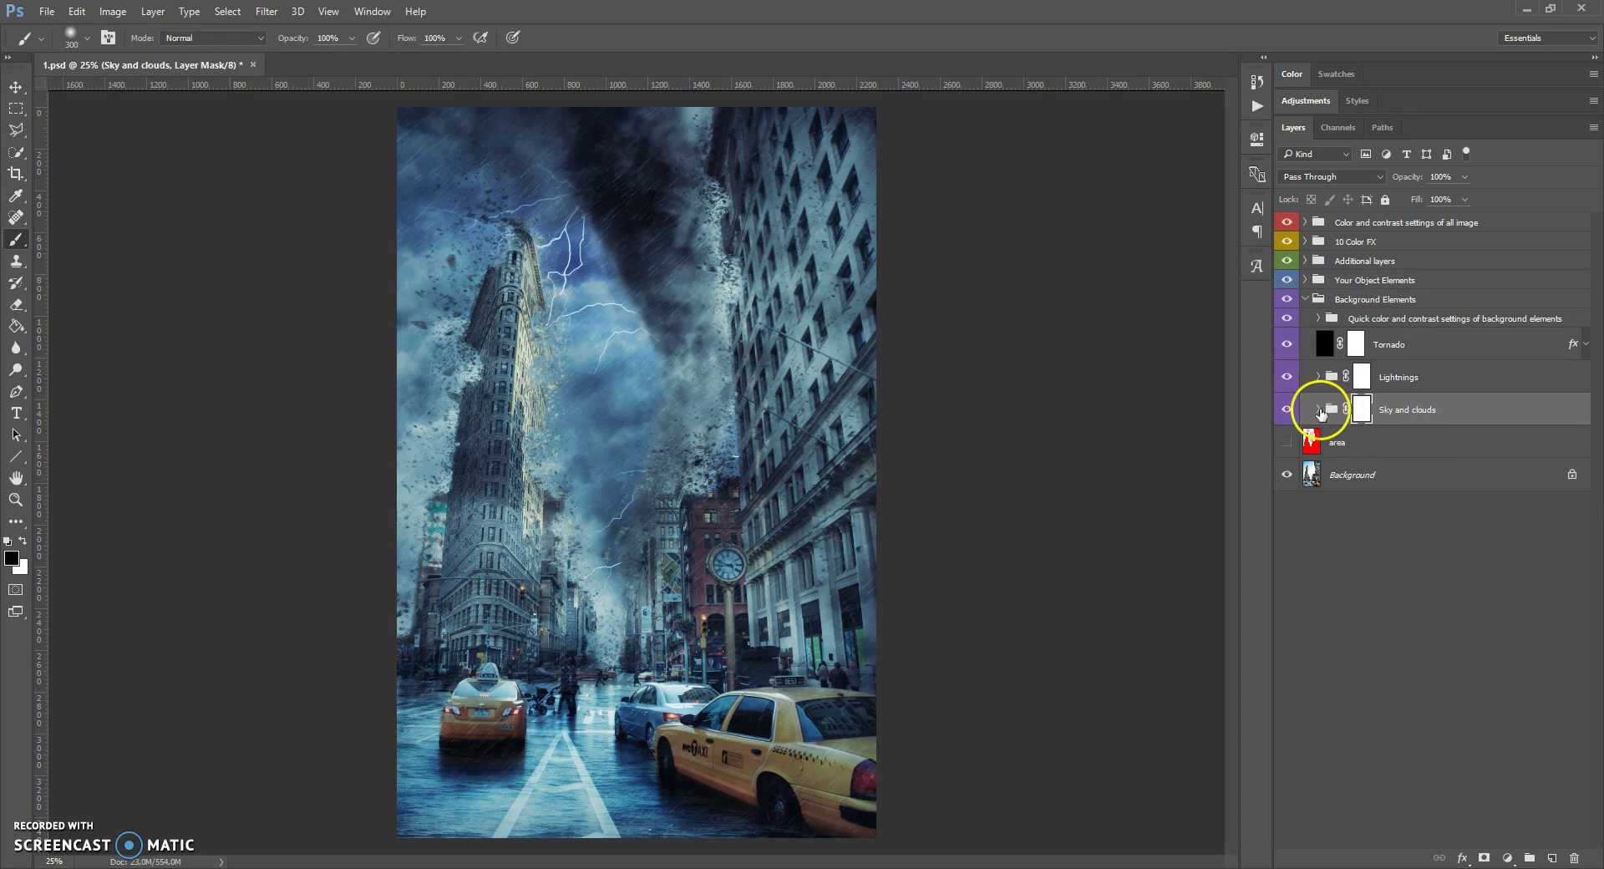
{"action": "left_click", "coordinate": [1320, 409]}
{"action": "left_click", "coordinate": [1329, 411]}
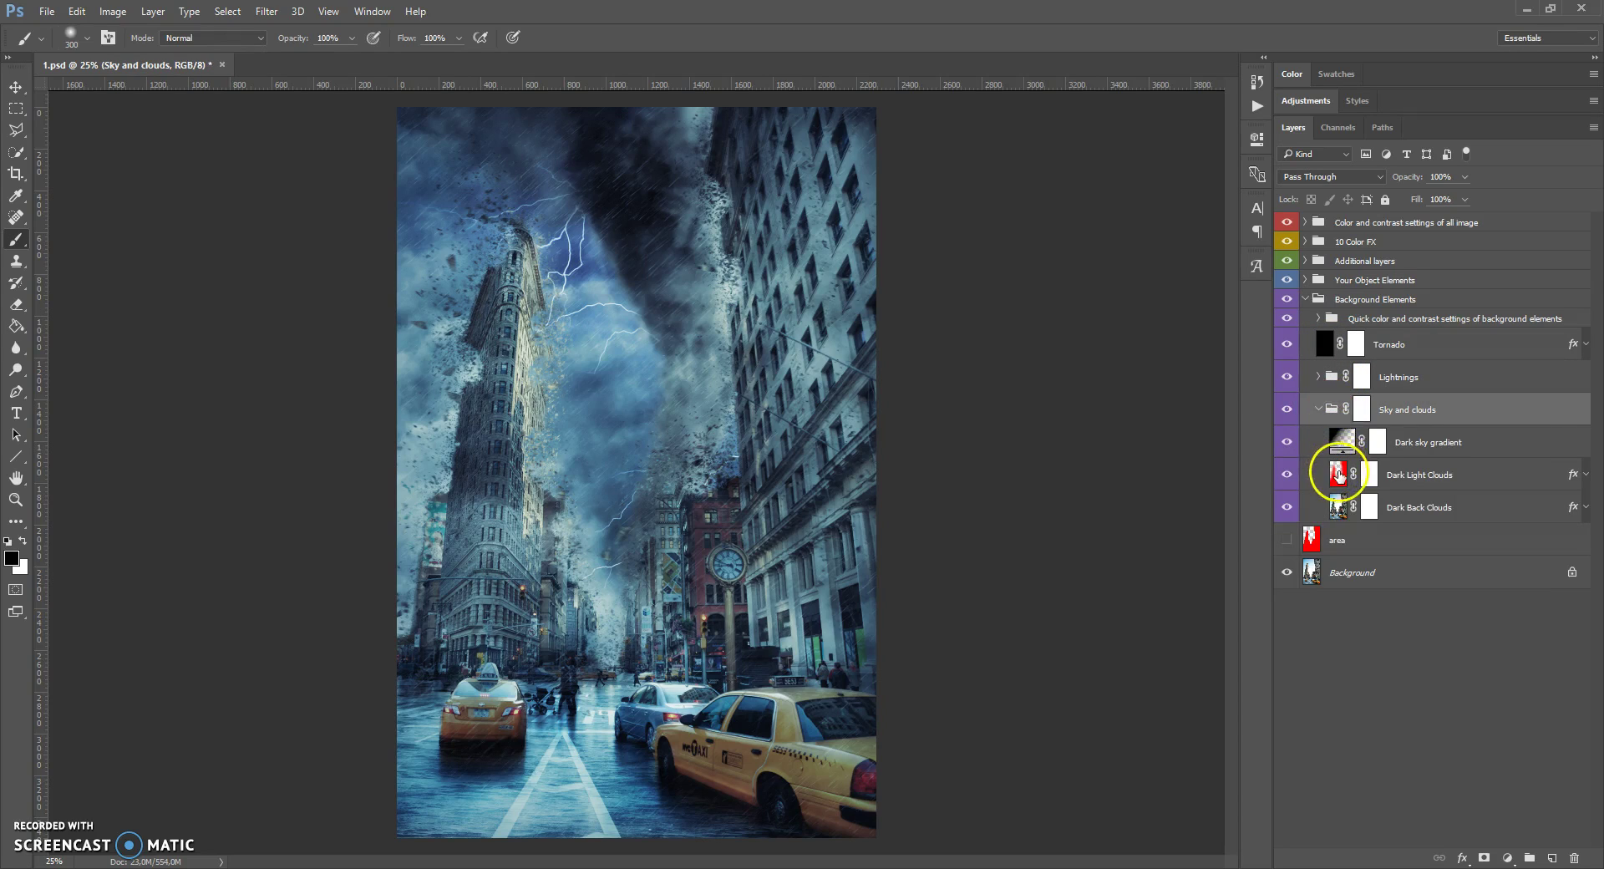
Step: Look through the Dark Light Clouds, Dark sky gradient and Dark Back Clouds layers, ending with Dark Back Clouds selected
{"action": "left_click", "coordinate": [1339, 475]}
{"action": "left_click", "coordinate": [1334, 507]}
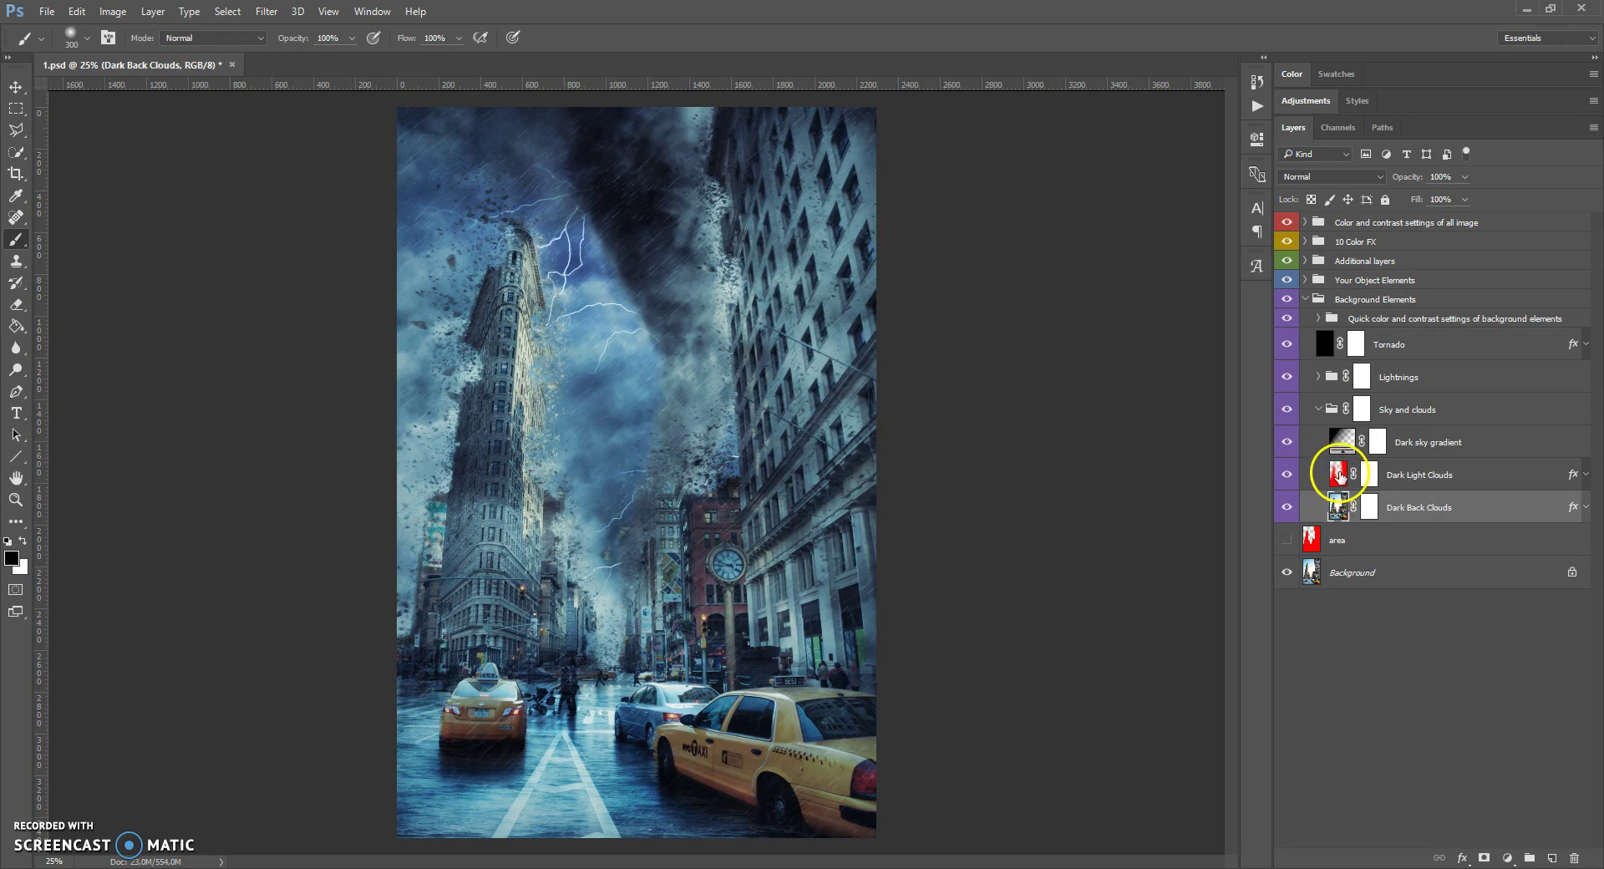
{"action": "left_click", "coordinate": [1339, 475]}
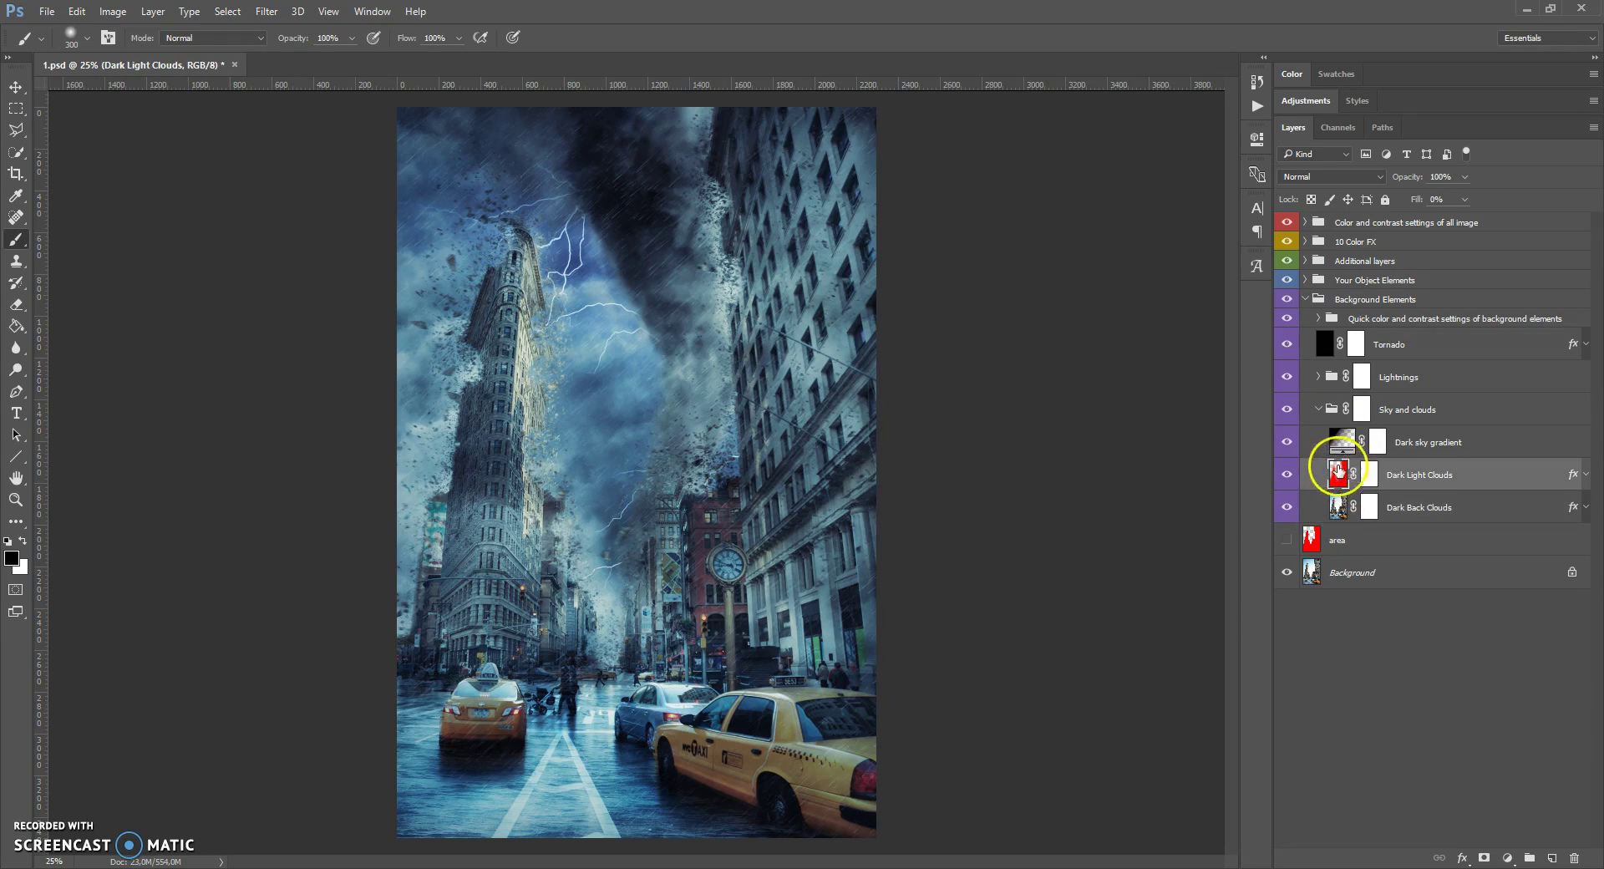
{"action": "left_click", "coordinate": [1336, 443]}
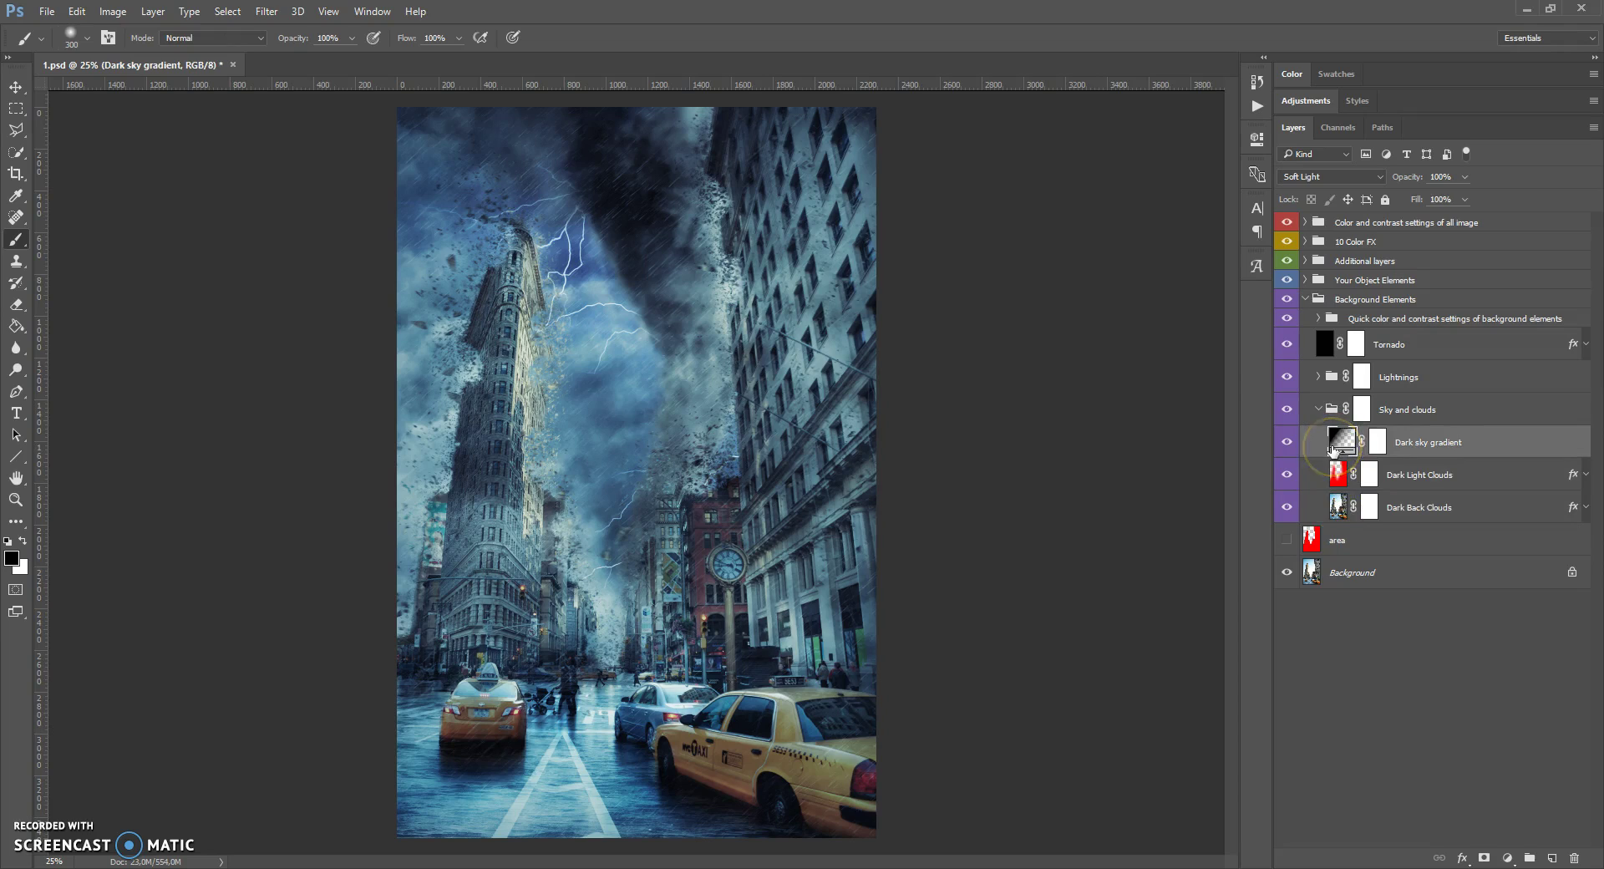
{"action": "left_click_drag", "start_coordinate": [1333, 473], "coordinate": [1337, 505]}
{"action": "left_click", "coordinate": [1337, 505]}
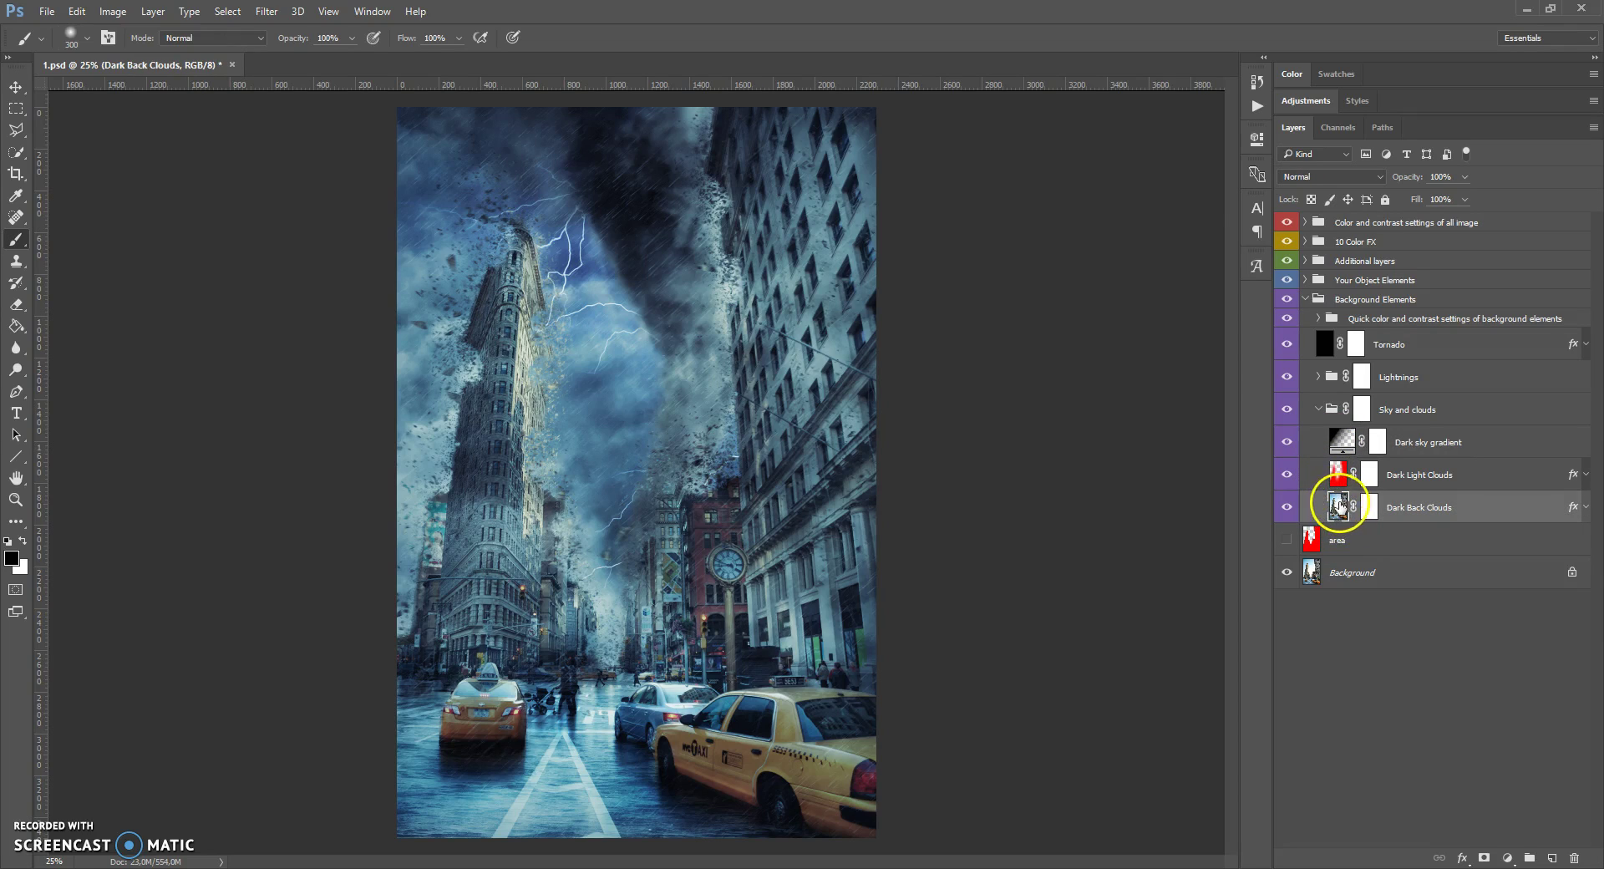
Step: Reposition the Pattern Overlay clouds of the Dark Back Clouds layer in the sky and set the pattern scale to 100%
{"action": "double_click", "coordinate": [1337, 506]}
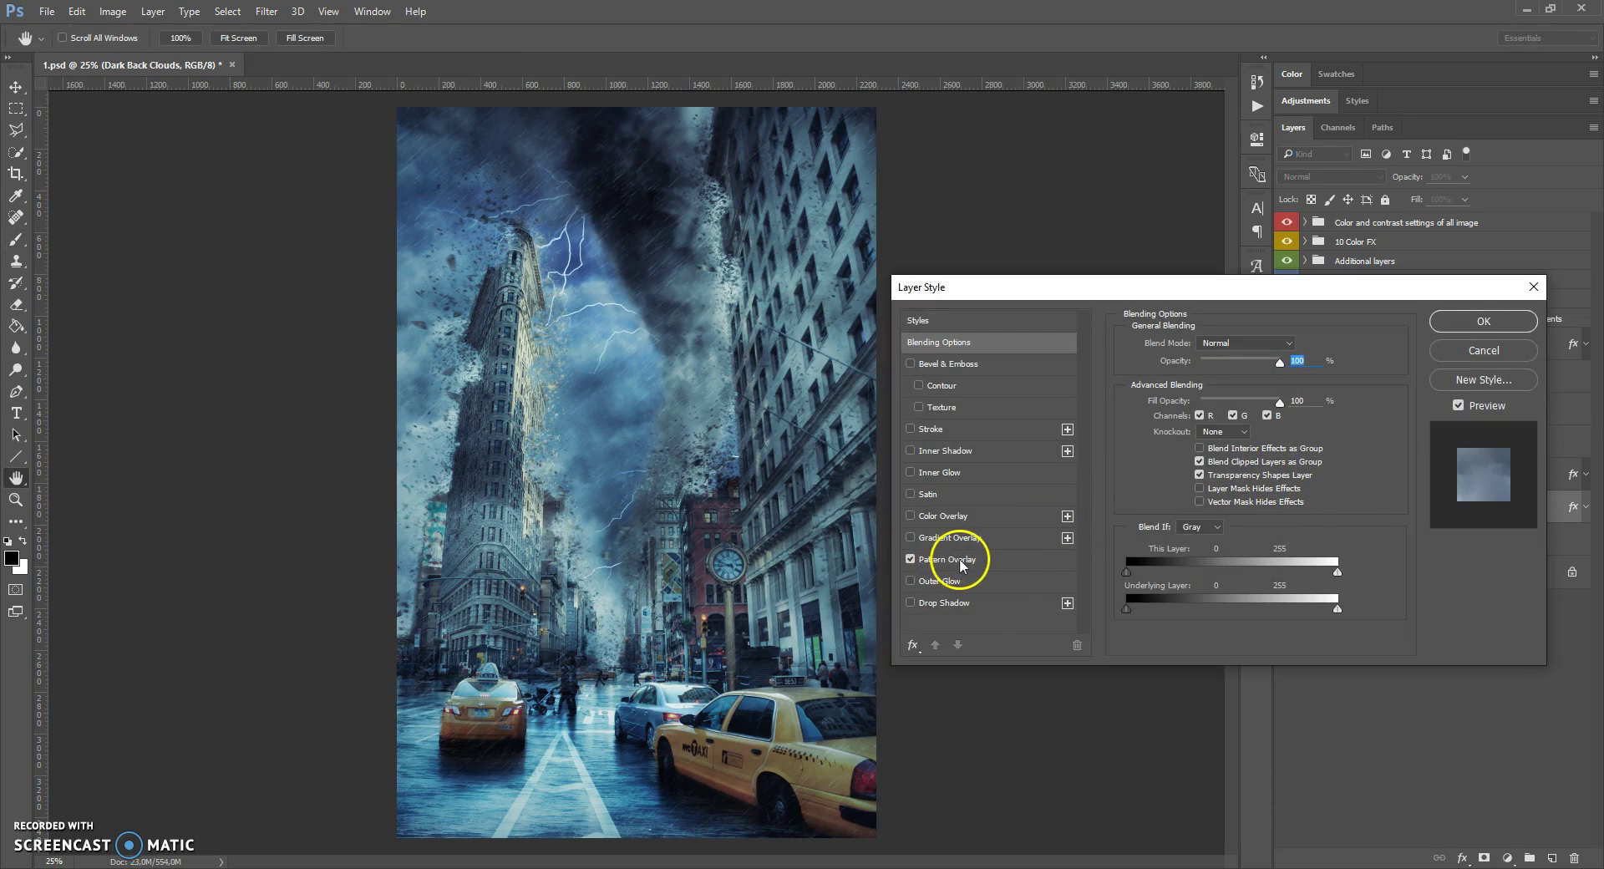
{"action": "left_click", "coordinate": [947, 560]}
{"action": "left_click_drag", "start_coordinate": [747, 633], "coordinate": [660, 585]}
{"action": "left_click_drag", "start_coordinate": [1225, 433], "coordinate": [1229, 432]}
{"action": "type", "text": "100"}
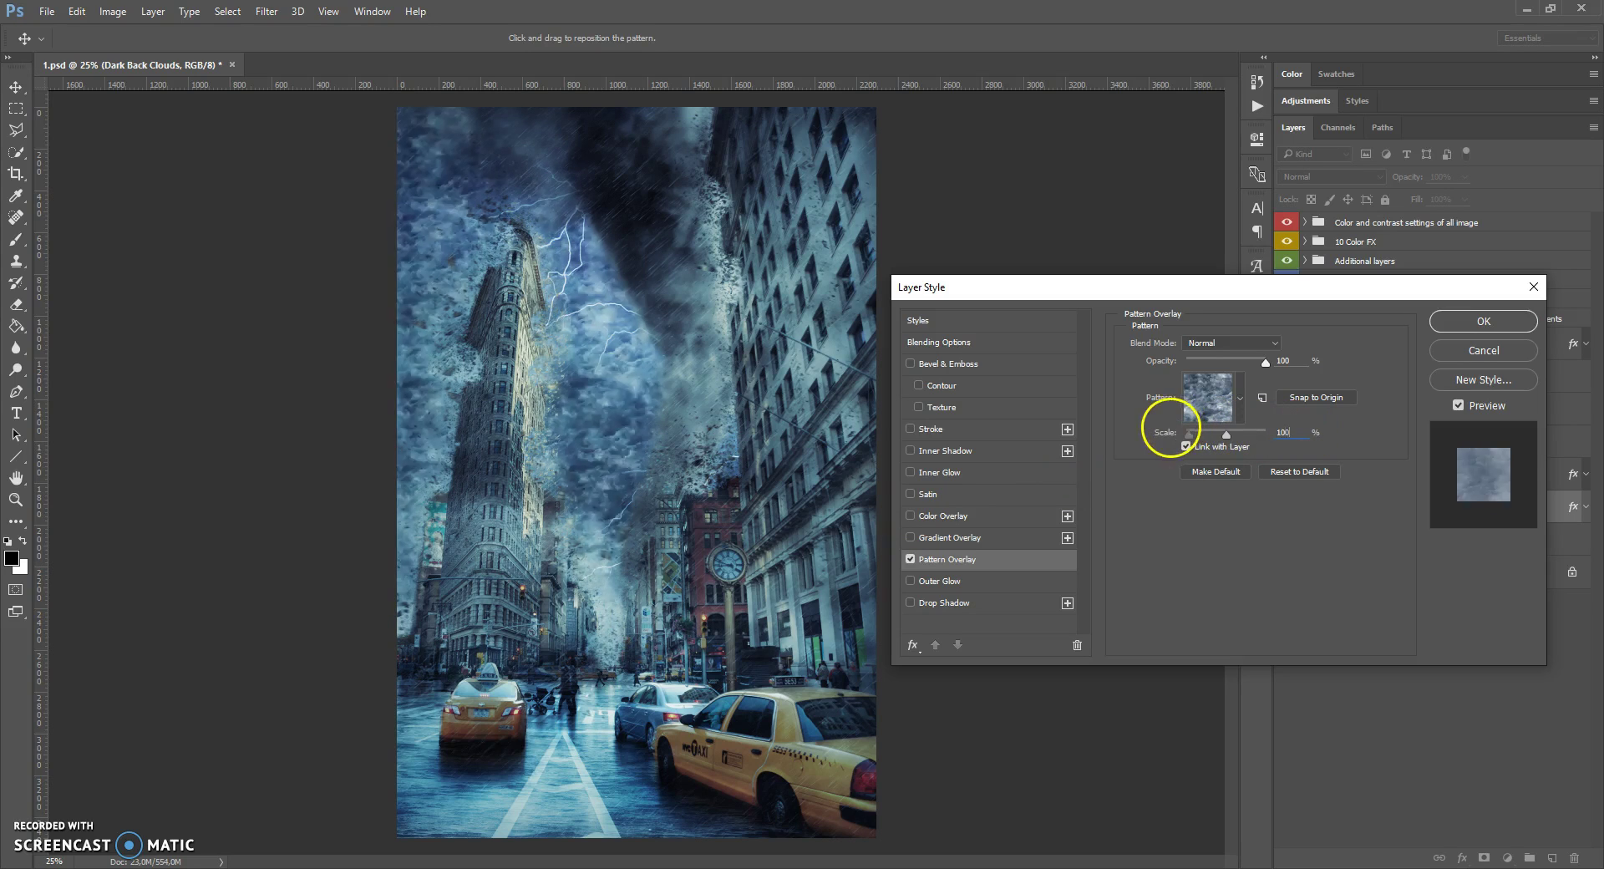
{"action": "left_click_drag", "start_coordinate": [652, 411], "coordinate": [647, 458]}
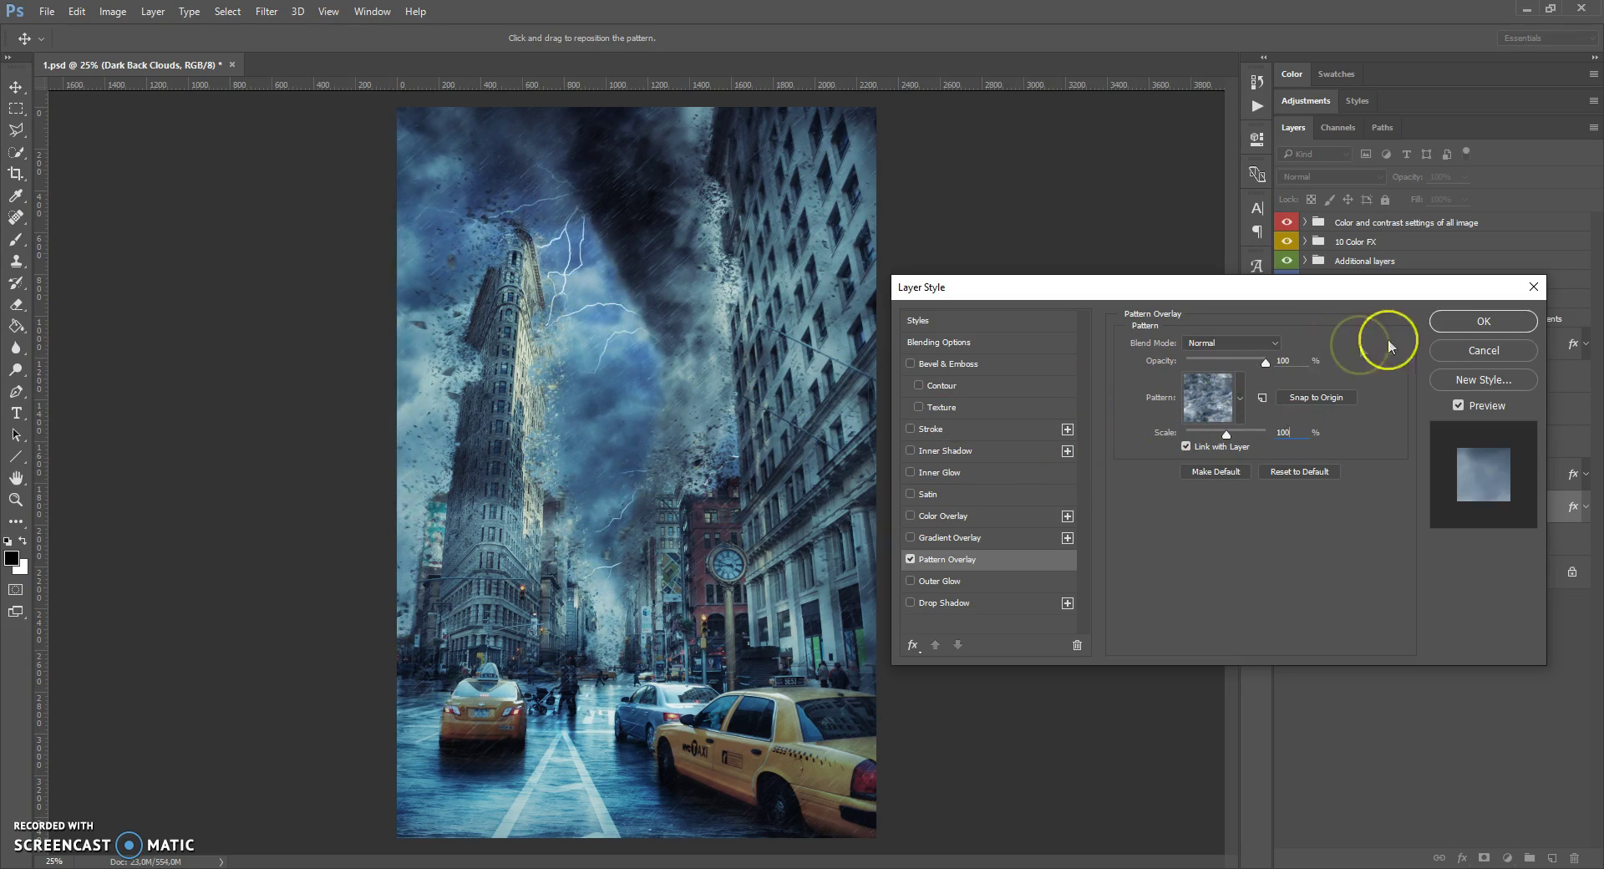
{"action": "left_click", "coordinate": [1450, 326]}
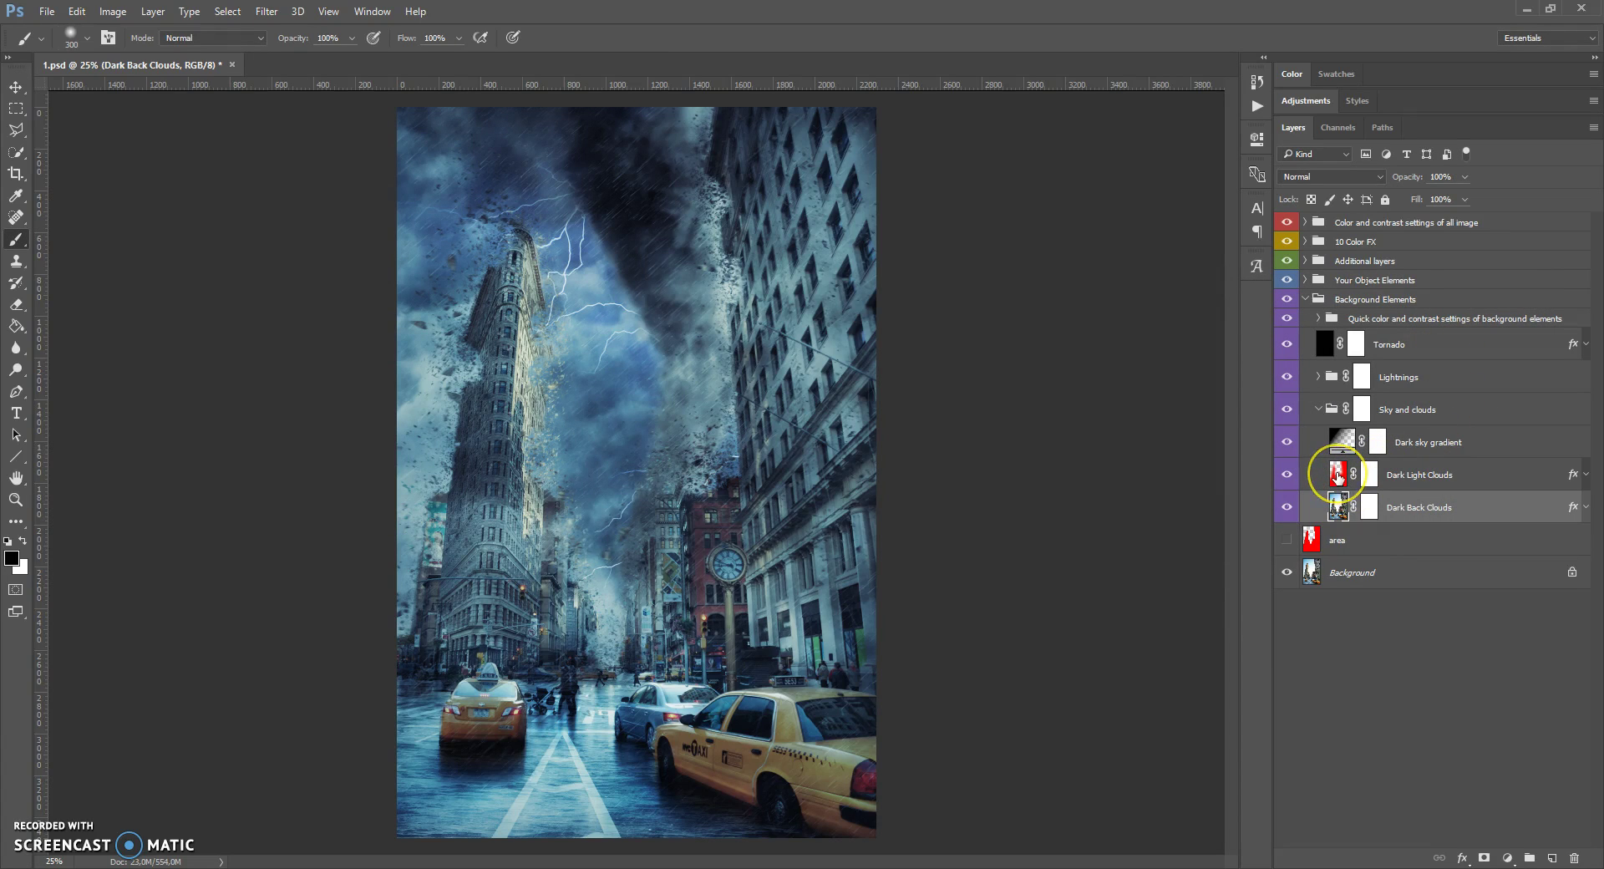
Step: Reposition the Pattern Overlay clouds of the Dark Light Clouds layer in the sky
{"action": "left_click", "coordinate": [1337, 477]}
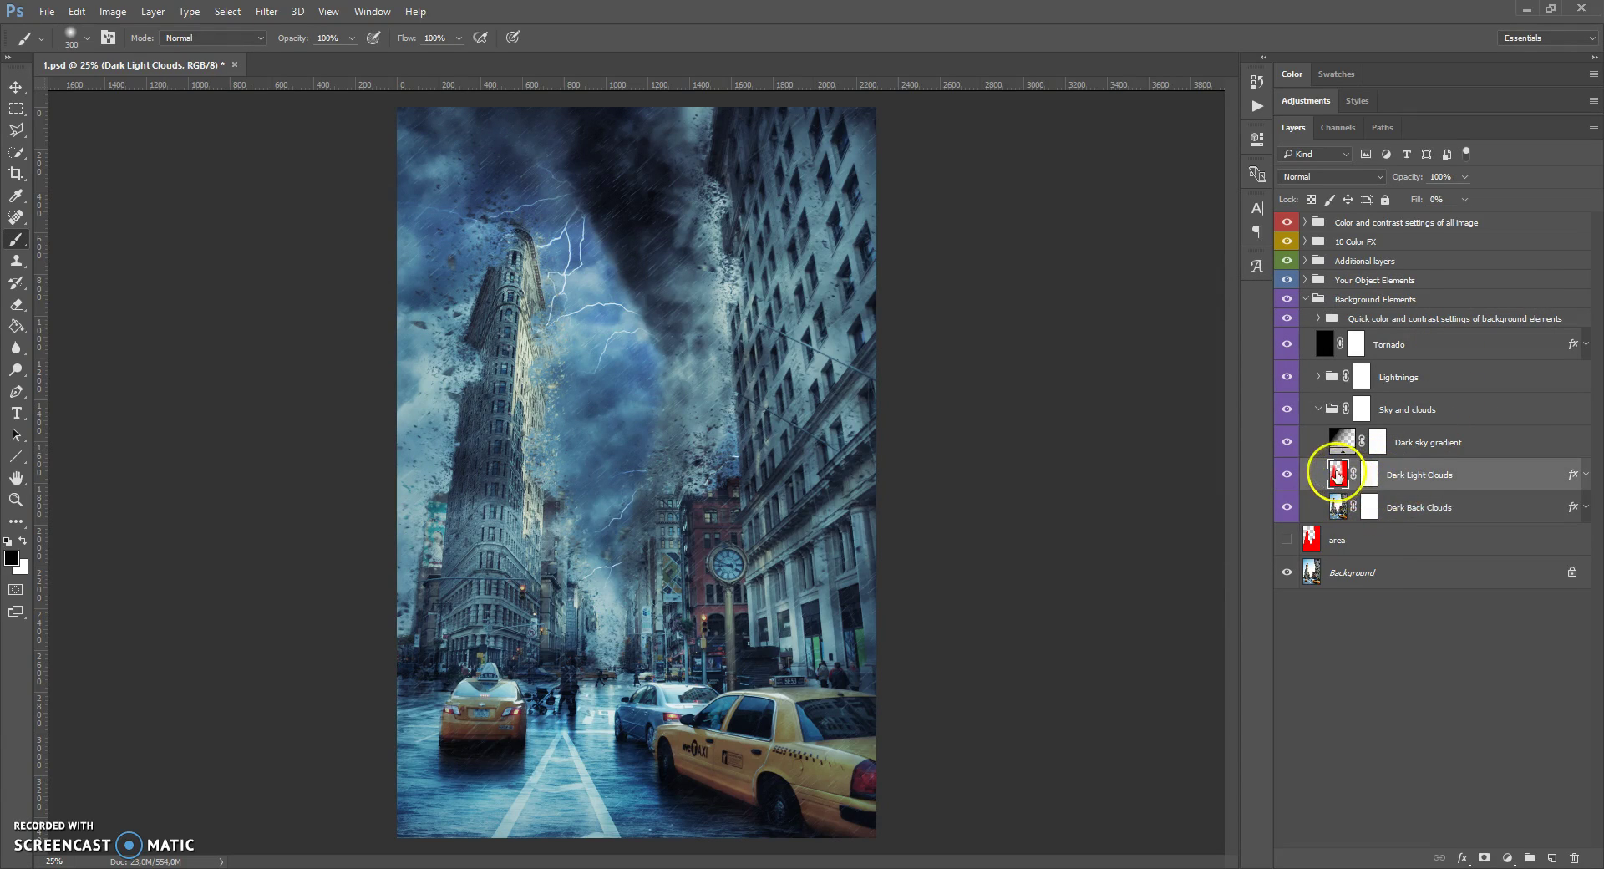
{"action": "double_click", "coordinate": [1337, 475]}
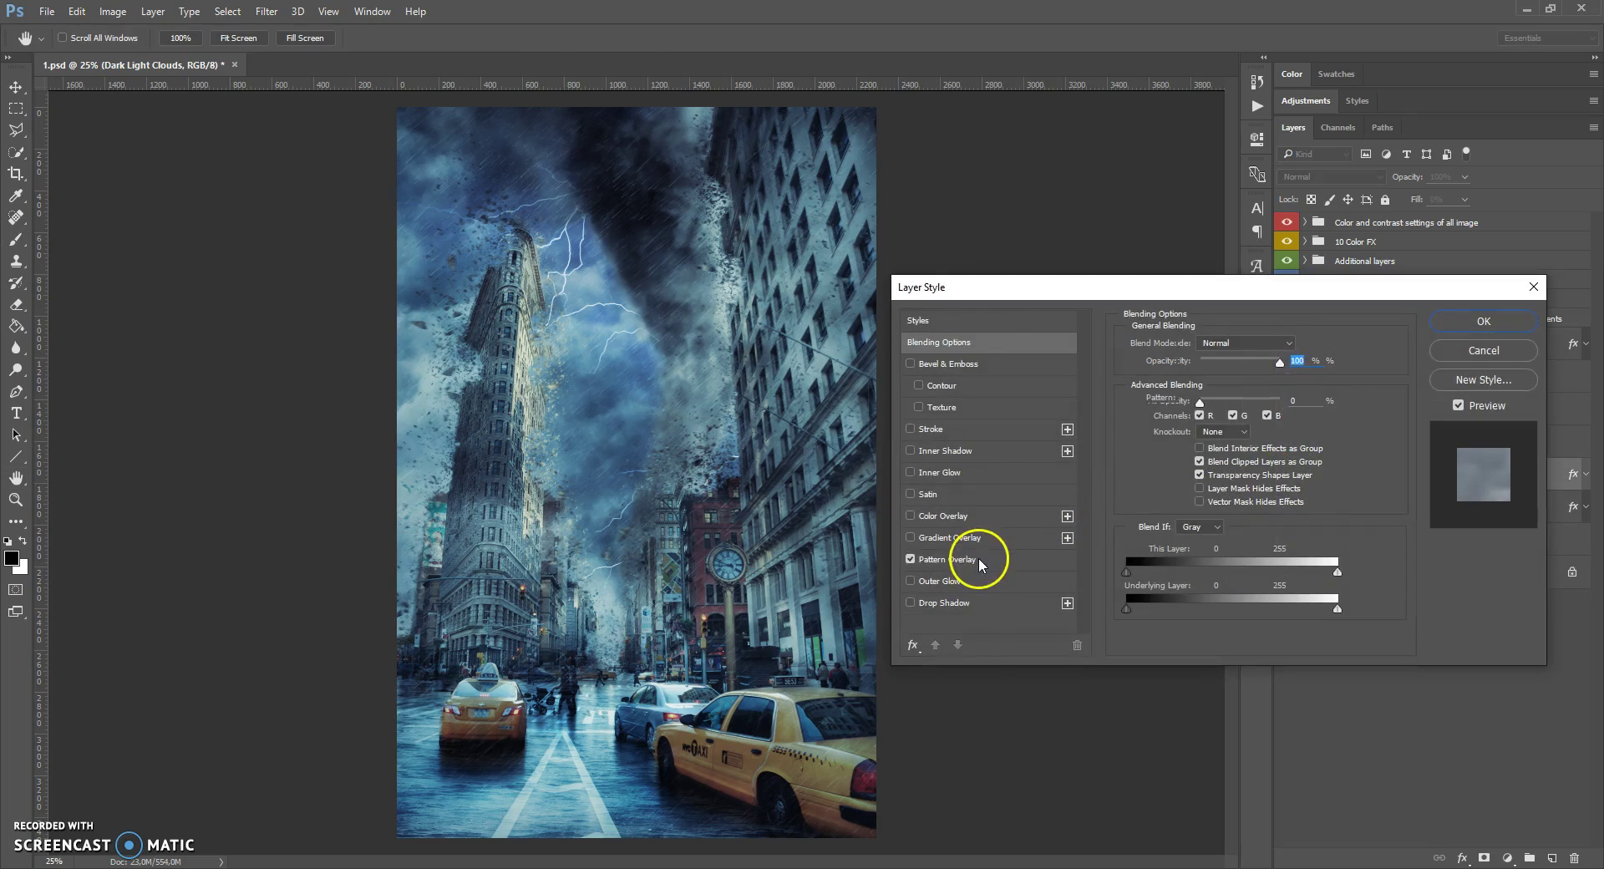
{"action": "left_click", "coordinate": [953, 559]}
{"action": "left_click_drag", "start_coordinate": [743, 423], "coordinate": [601, 470]}
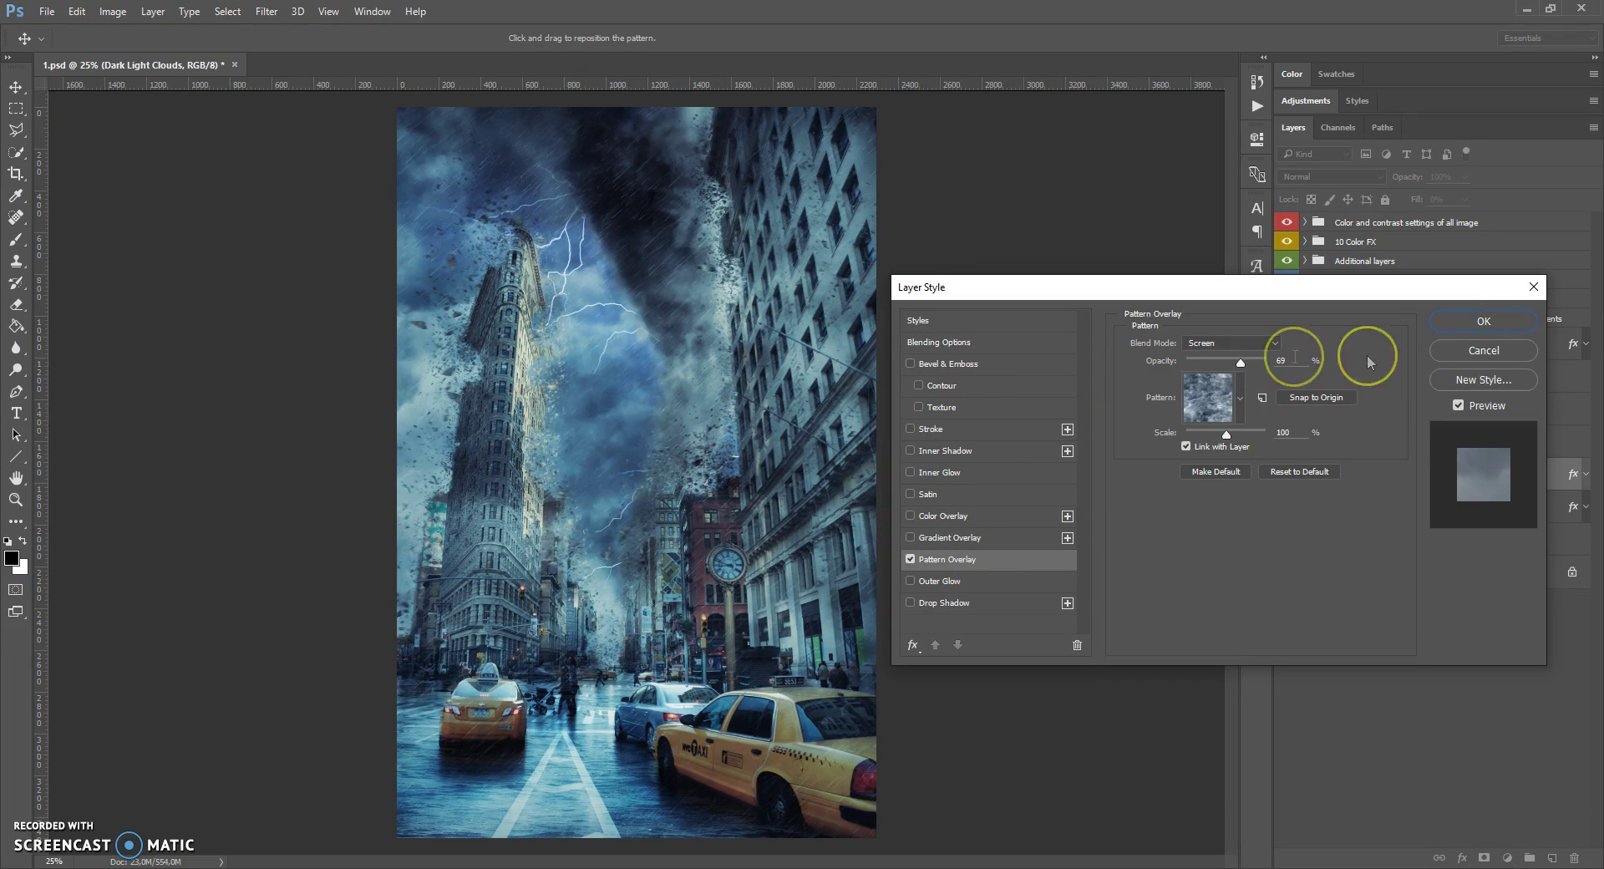
{"action": "left_click", "coordinate": [1482, 322]}
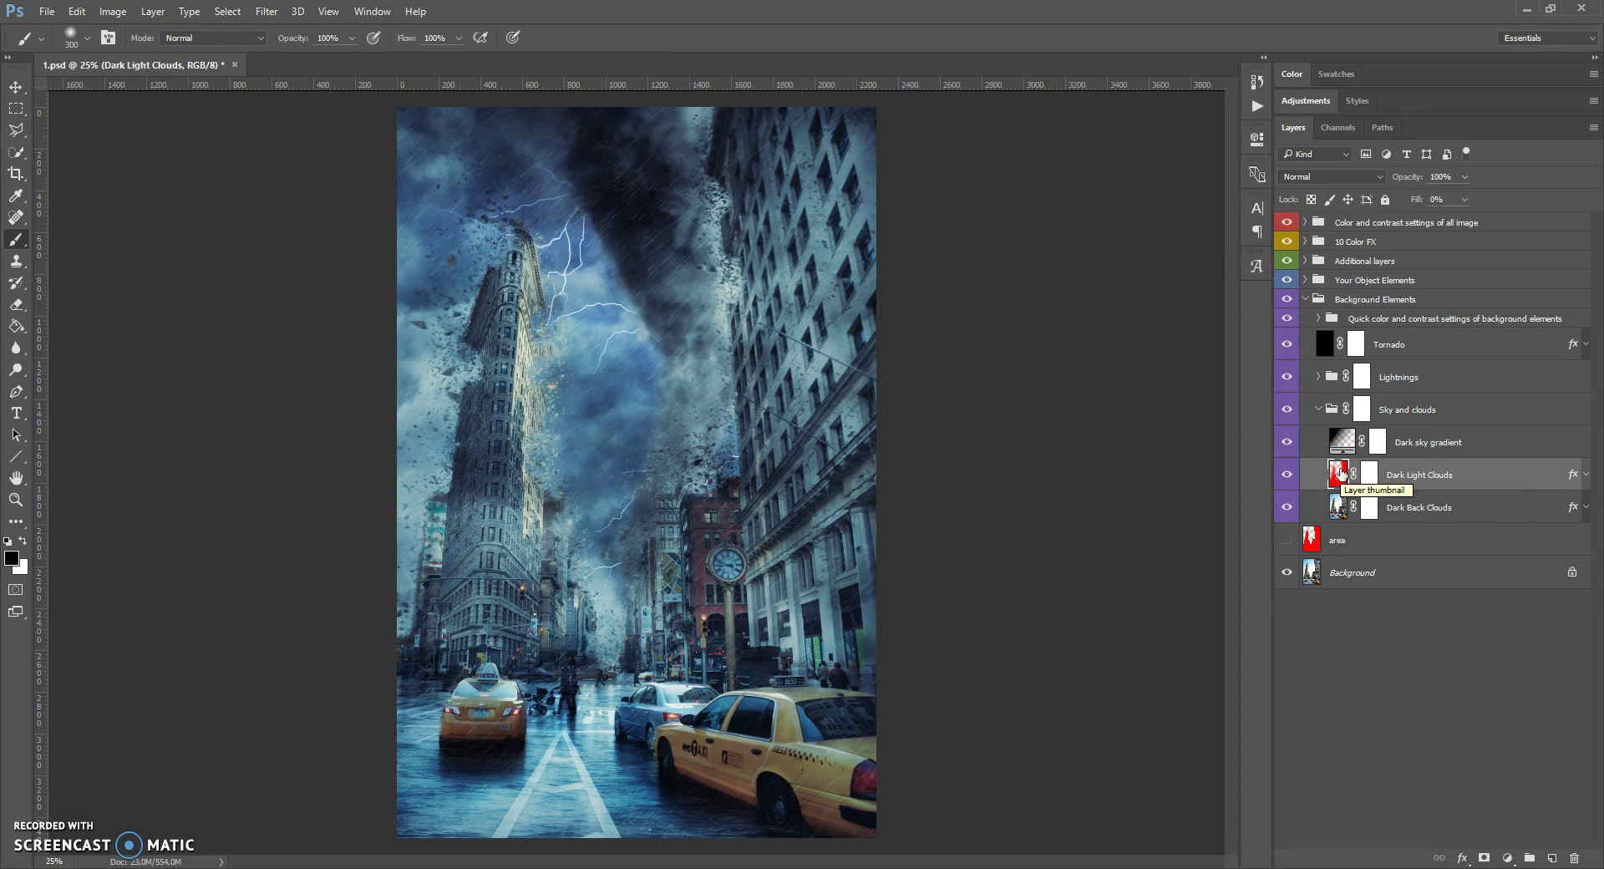
{"action": "left_click", "coordinate": [1372, 480]}
{"action": "left_click", "coordinate": [1337, 476]}
{"action": "key", "text": "ctrl+j"}
{"action": "key", "text": "ctrl+z"}
Step: Duplicate the Dark Light Clouds layer as Dark Light Clouds copy and hide the duplicate
{"action": "left_click", "coordinate": [153, 11]}
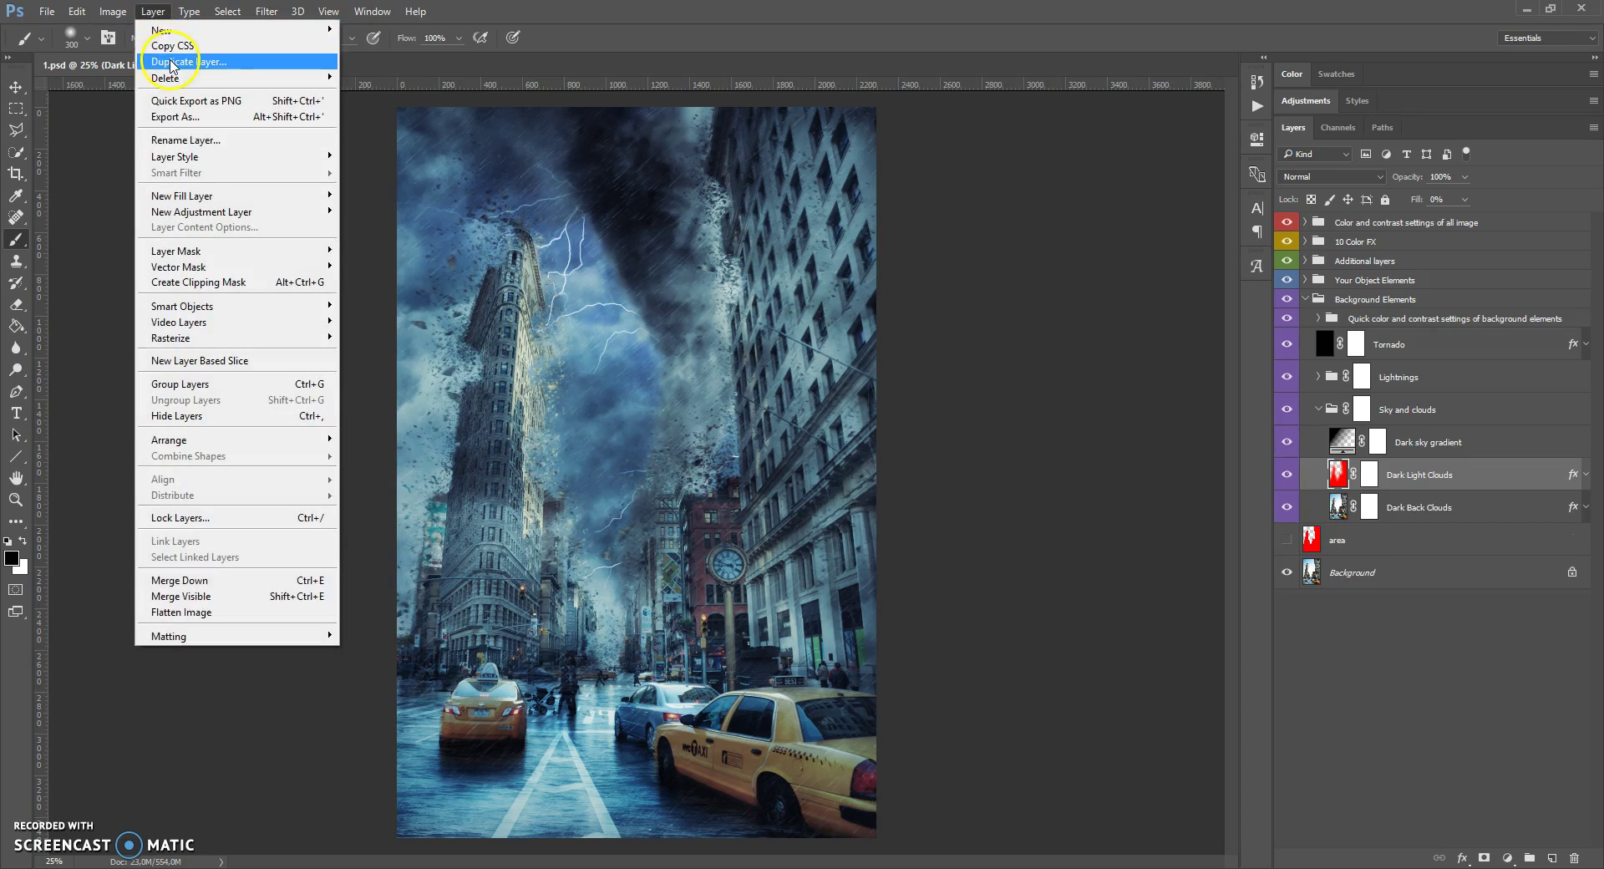
{"action": "left_click", "coordinate": [171, 63]}
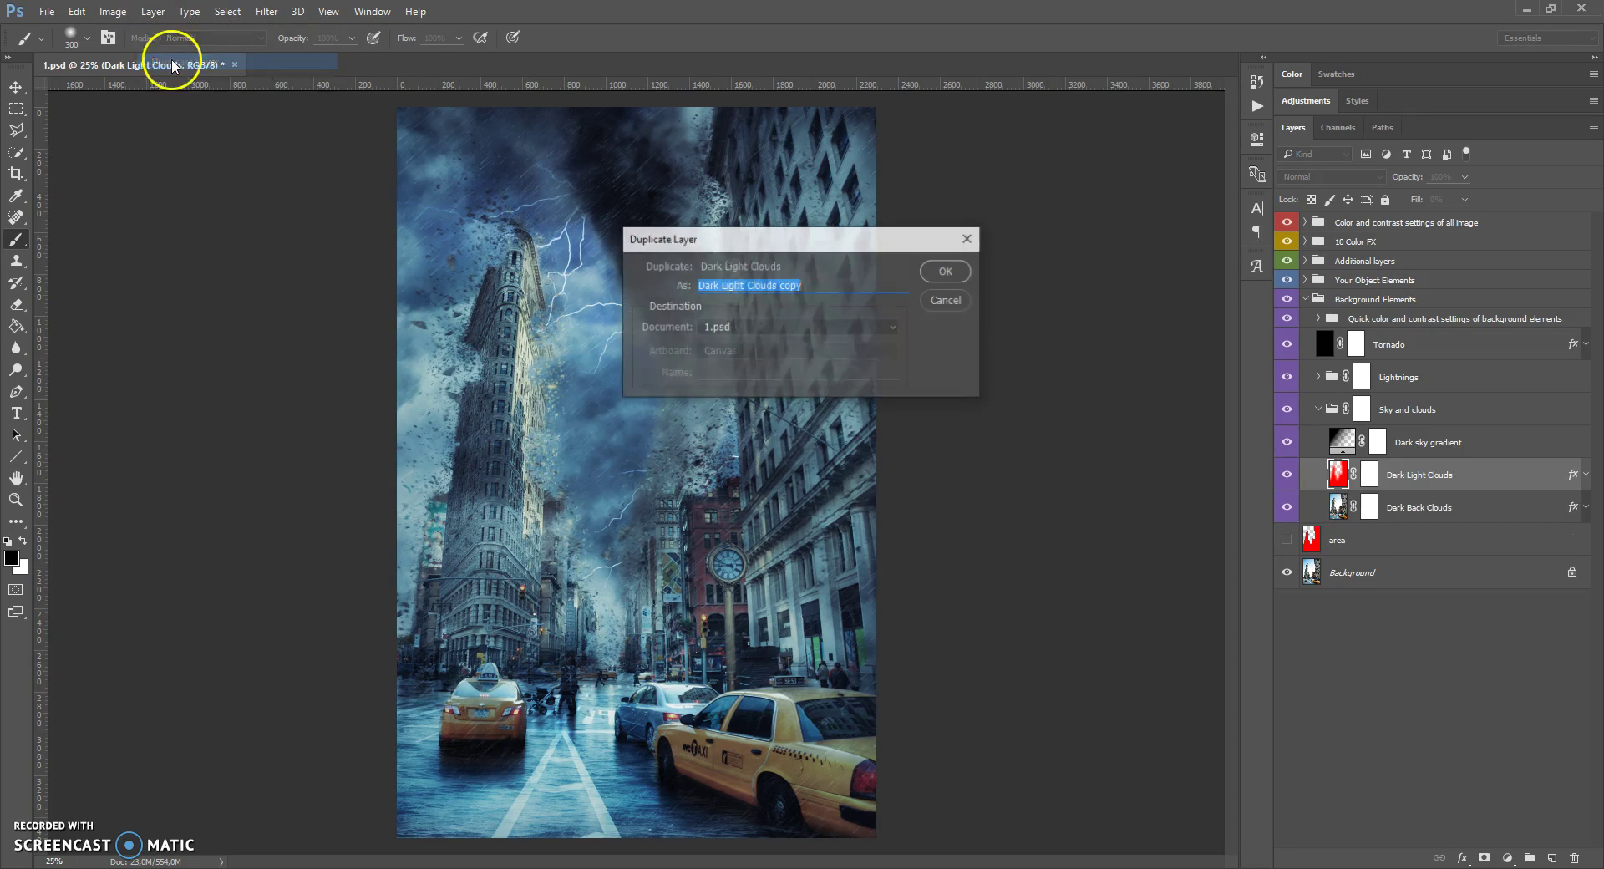
{"action": "left_click", "coordinate": [955, 274]}
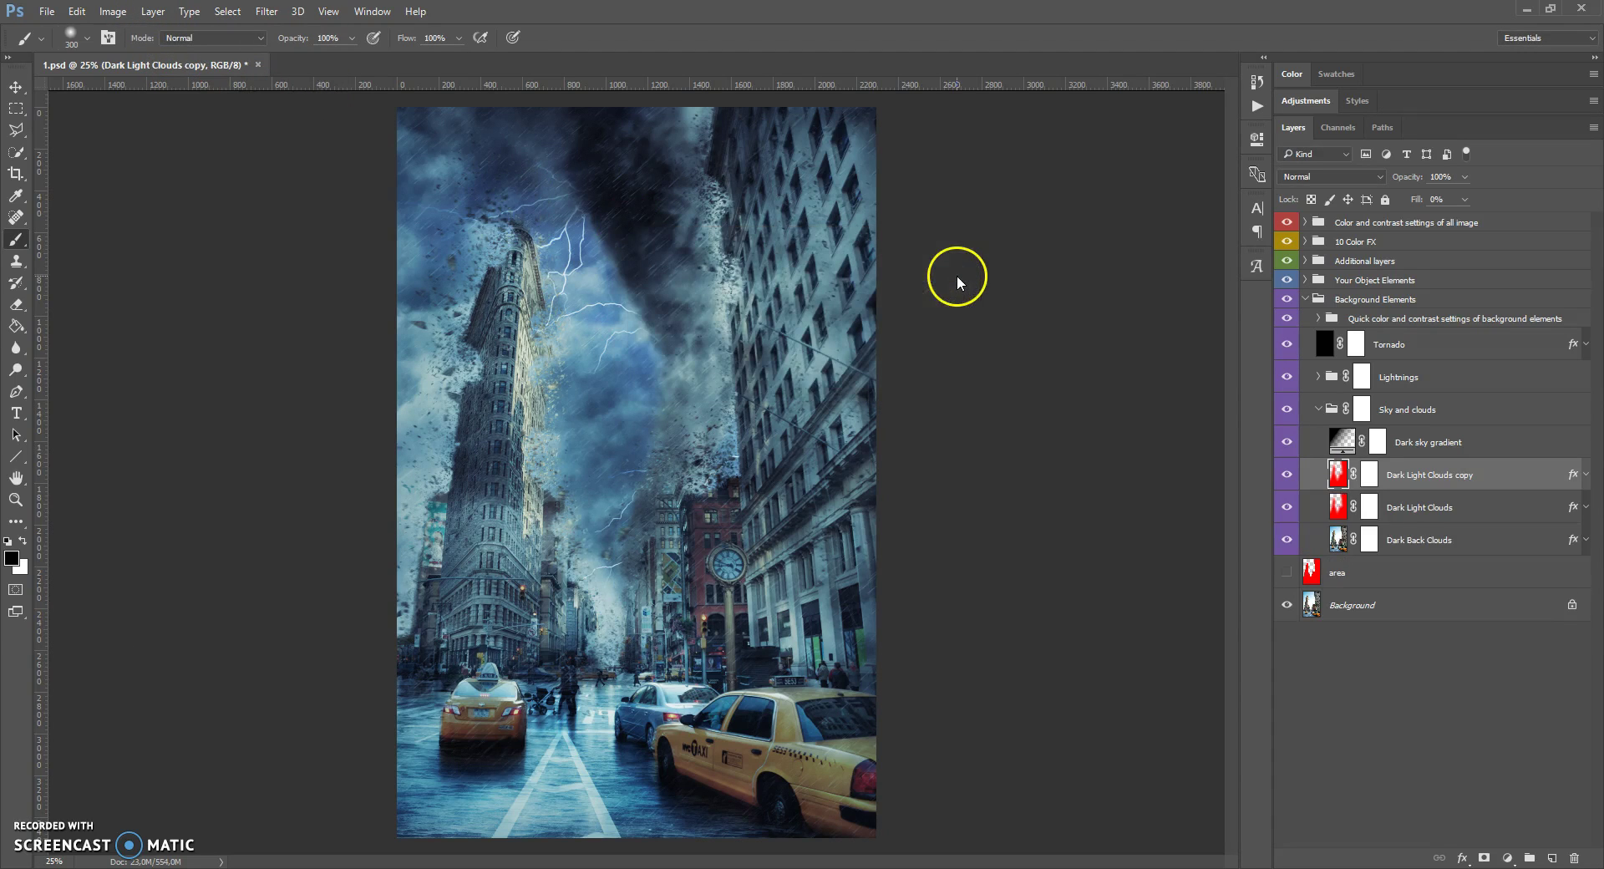
{"action": "left_click", "coordinate": [1286, 473]}
{"action": "left_click", "coordinate": [1286, 474]}
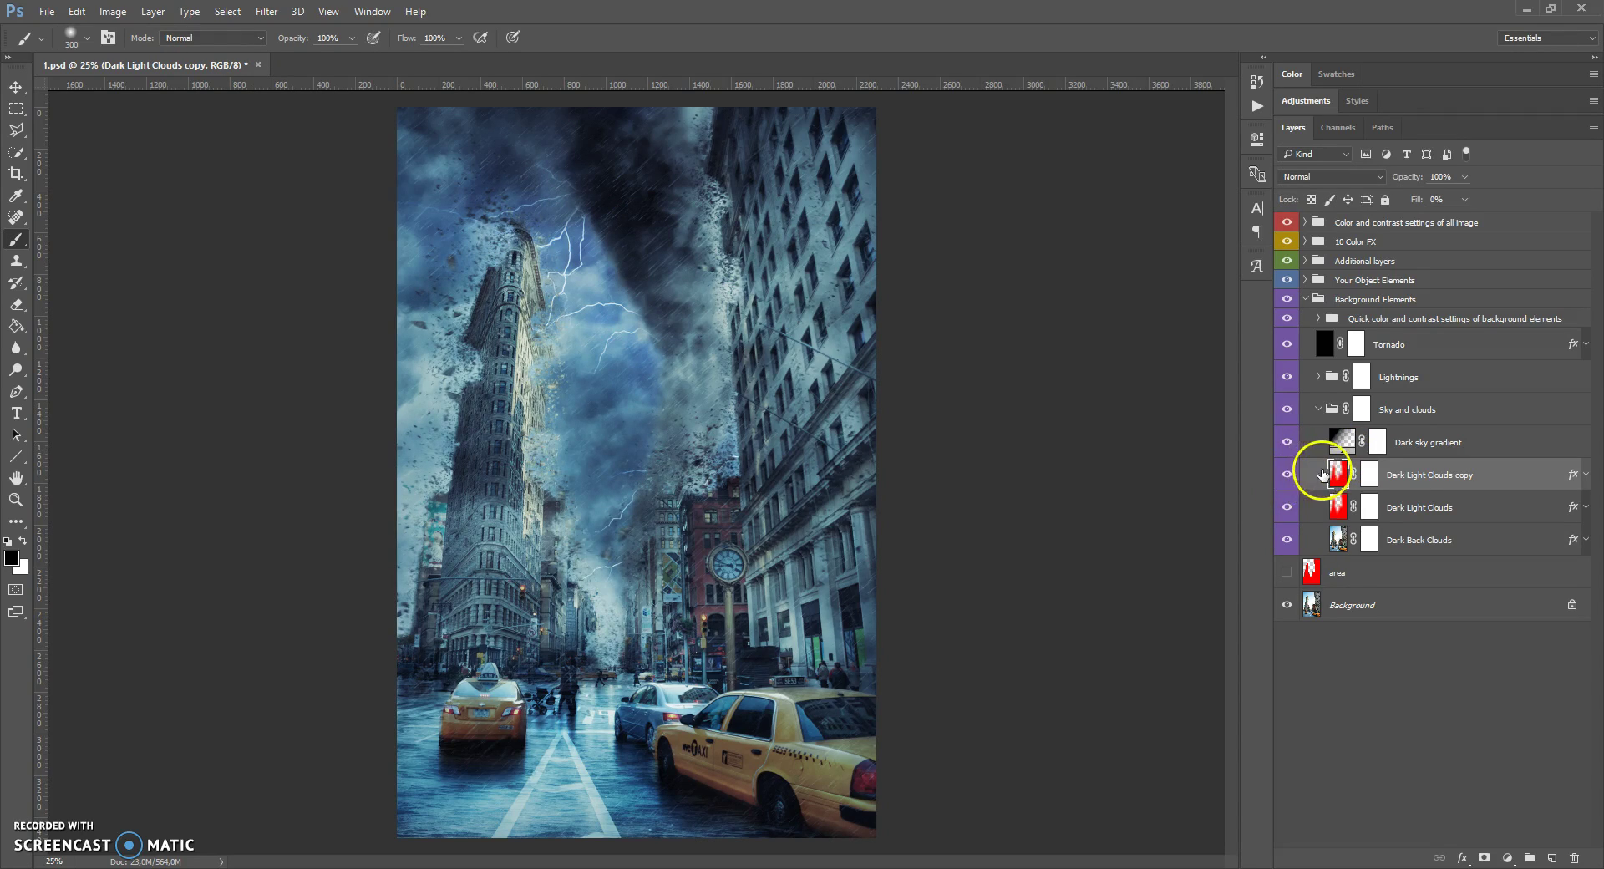
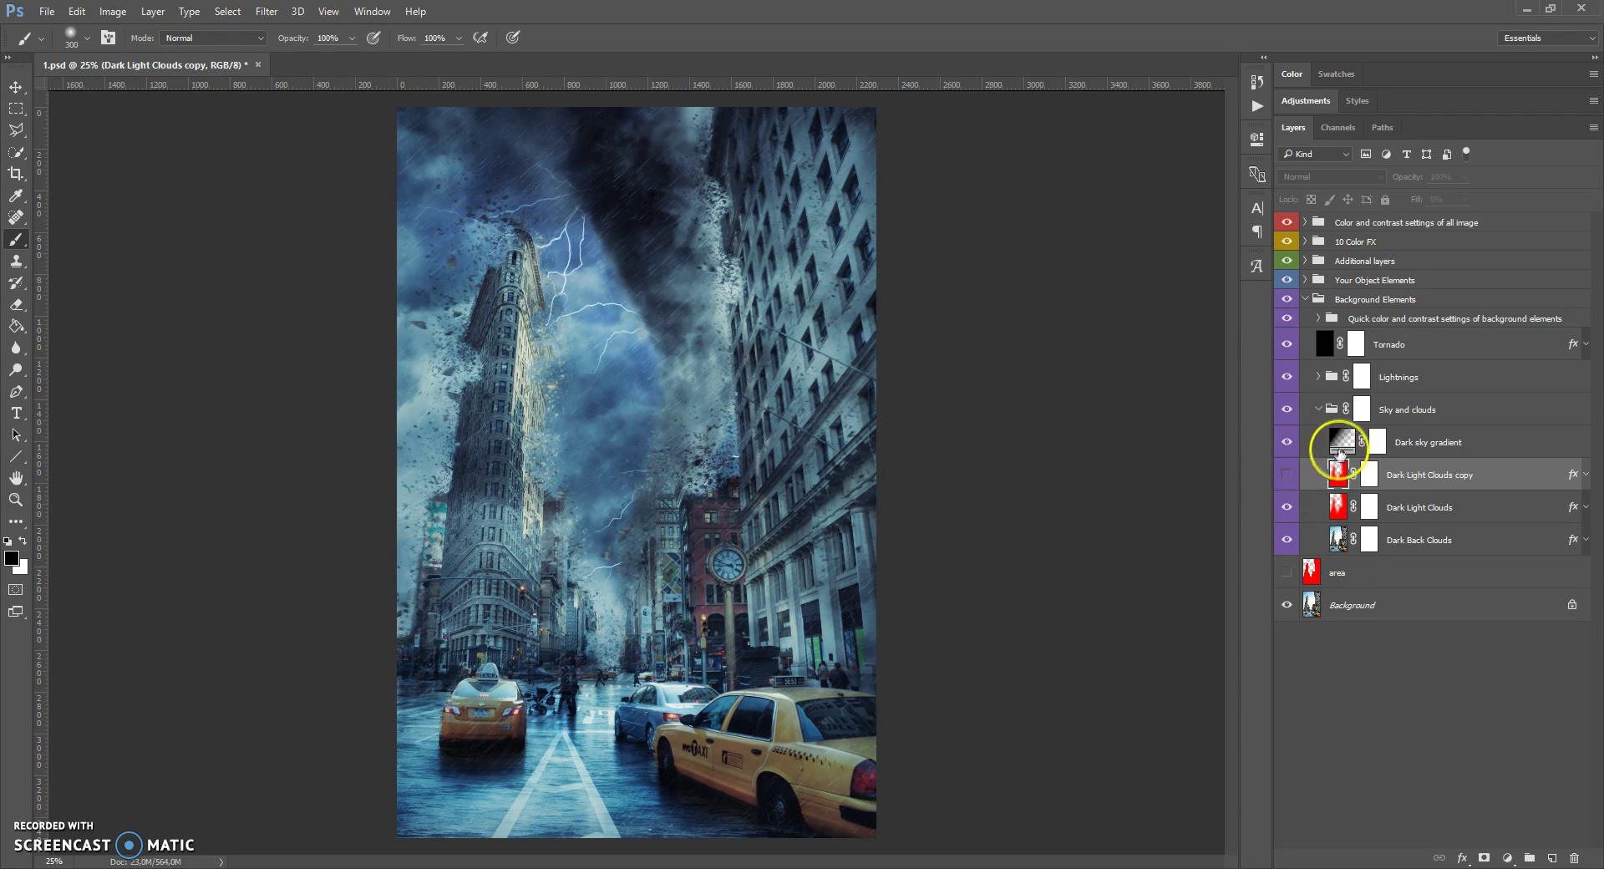
Step: Shift the Dark sky gradient fill downward to darken the sky and set its scale to 34%
{"action": "left_click", "coordinate": [1340, 445]}
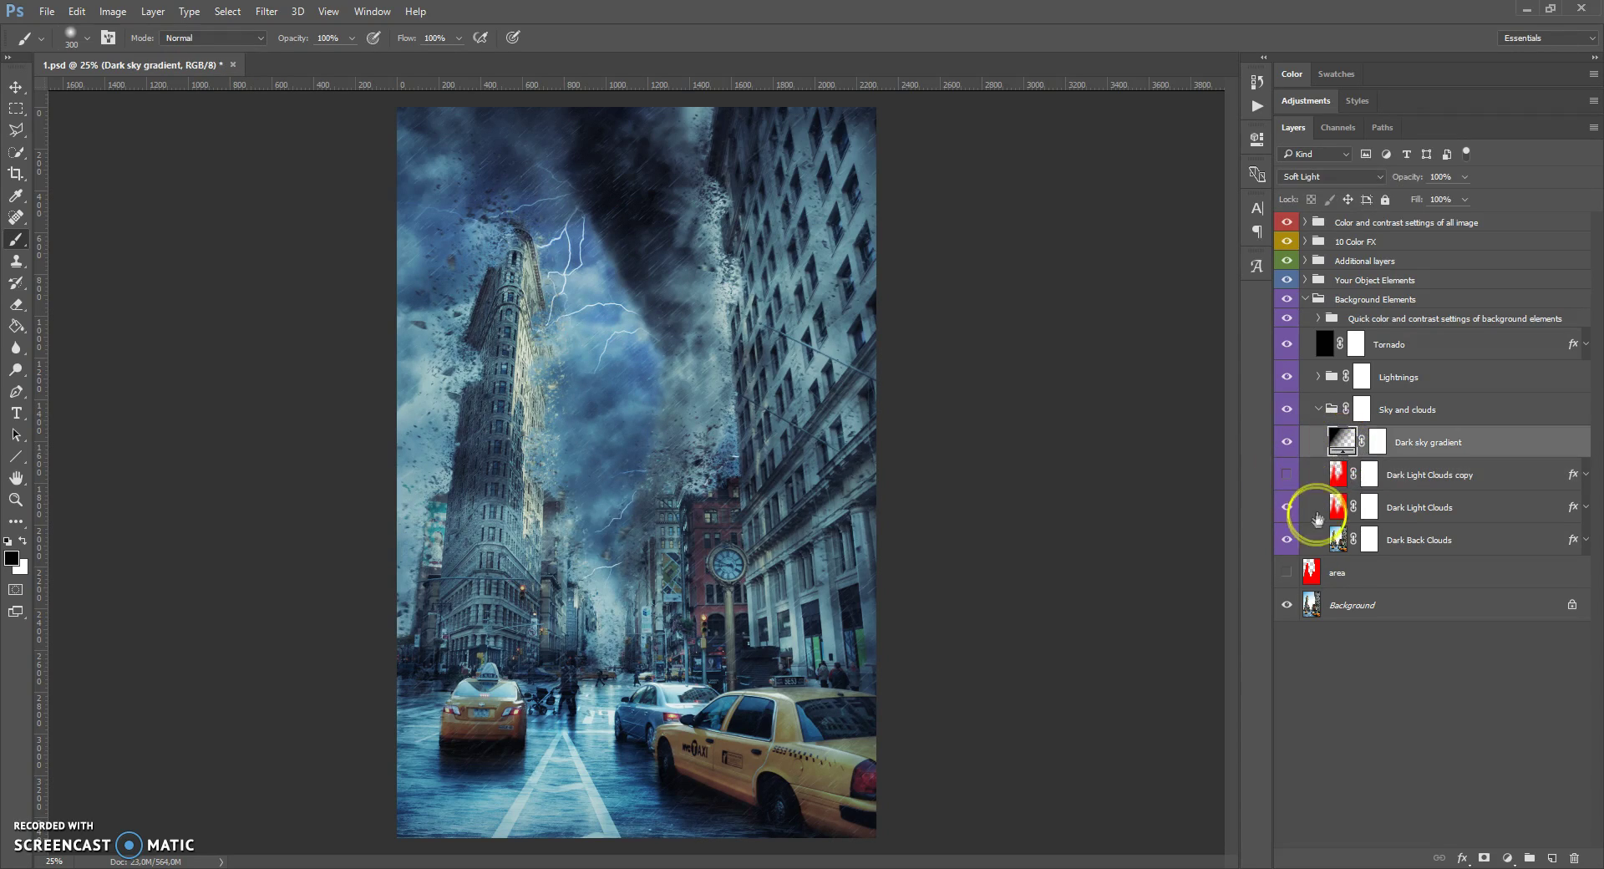
{"action": "double_click", "coordinate": [1342, 442]}
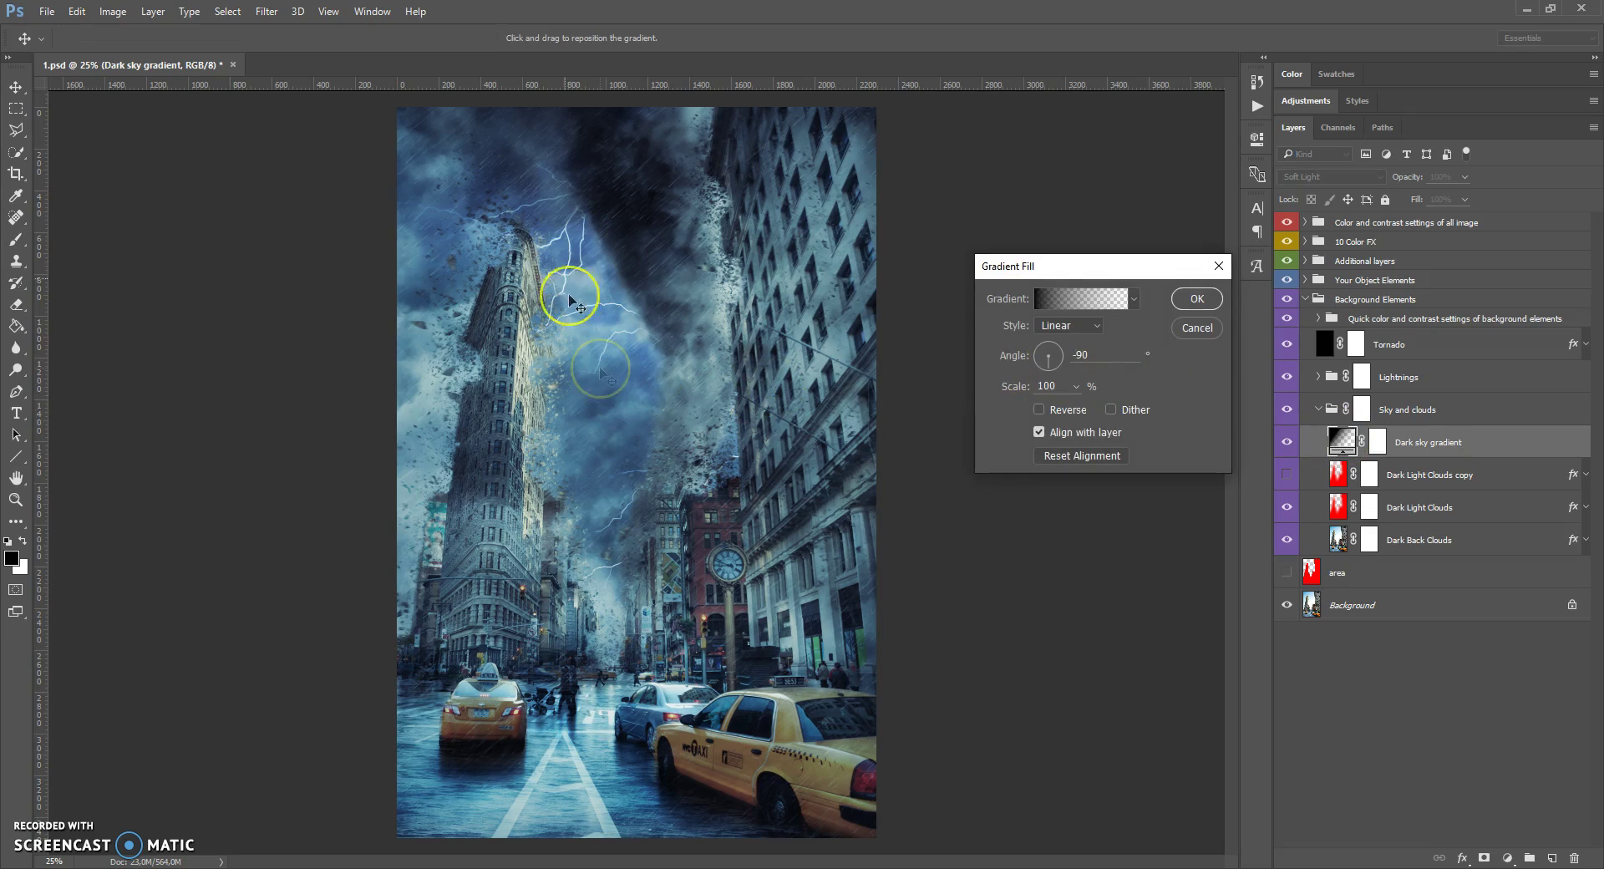
{"action": "left_click_drag", "start_coordinate": [594, 286], "coordinate": [662, 642]}
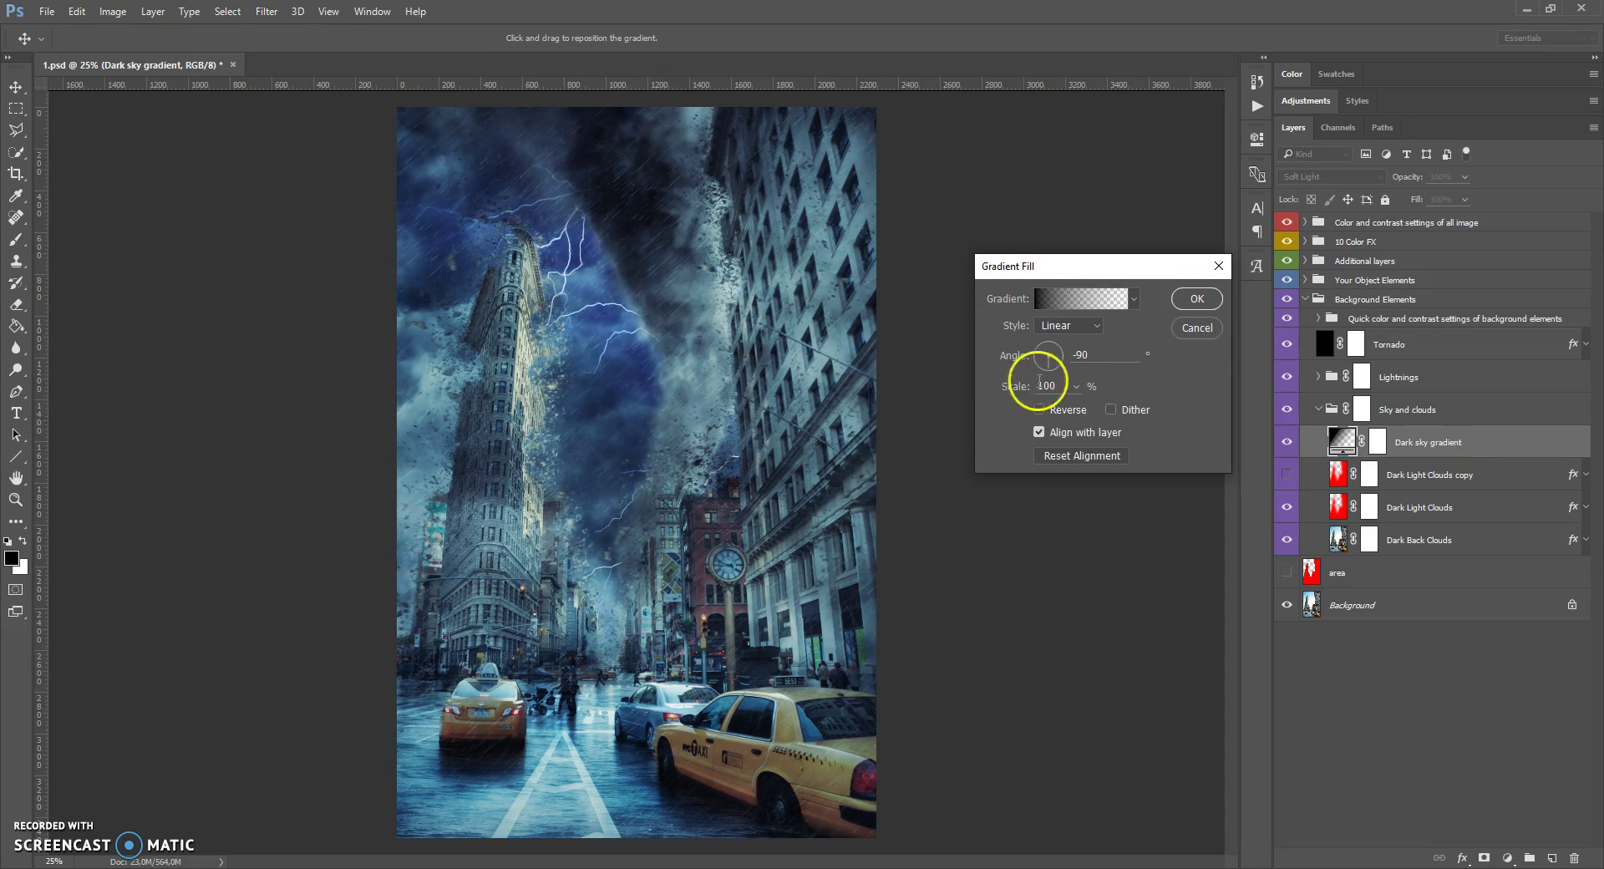
{"action": "left_click", "coordinate": [1076, 386]}
{"action": "left_click_drag", "start_coordinate": [1071, 410], "coordinate": [1066, 409]}
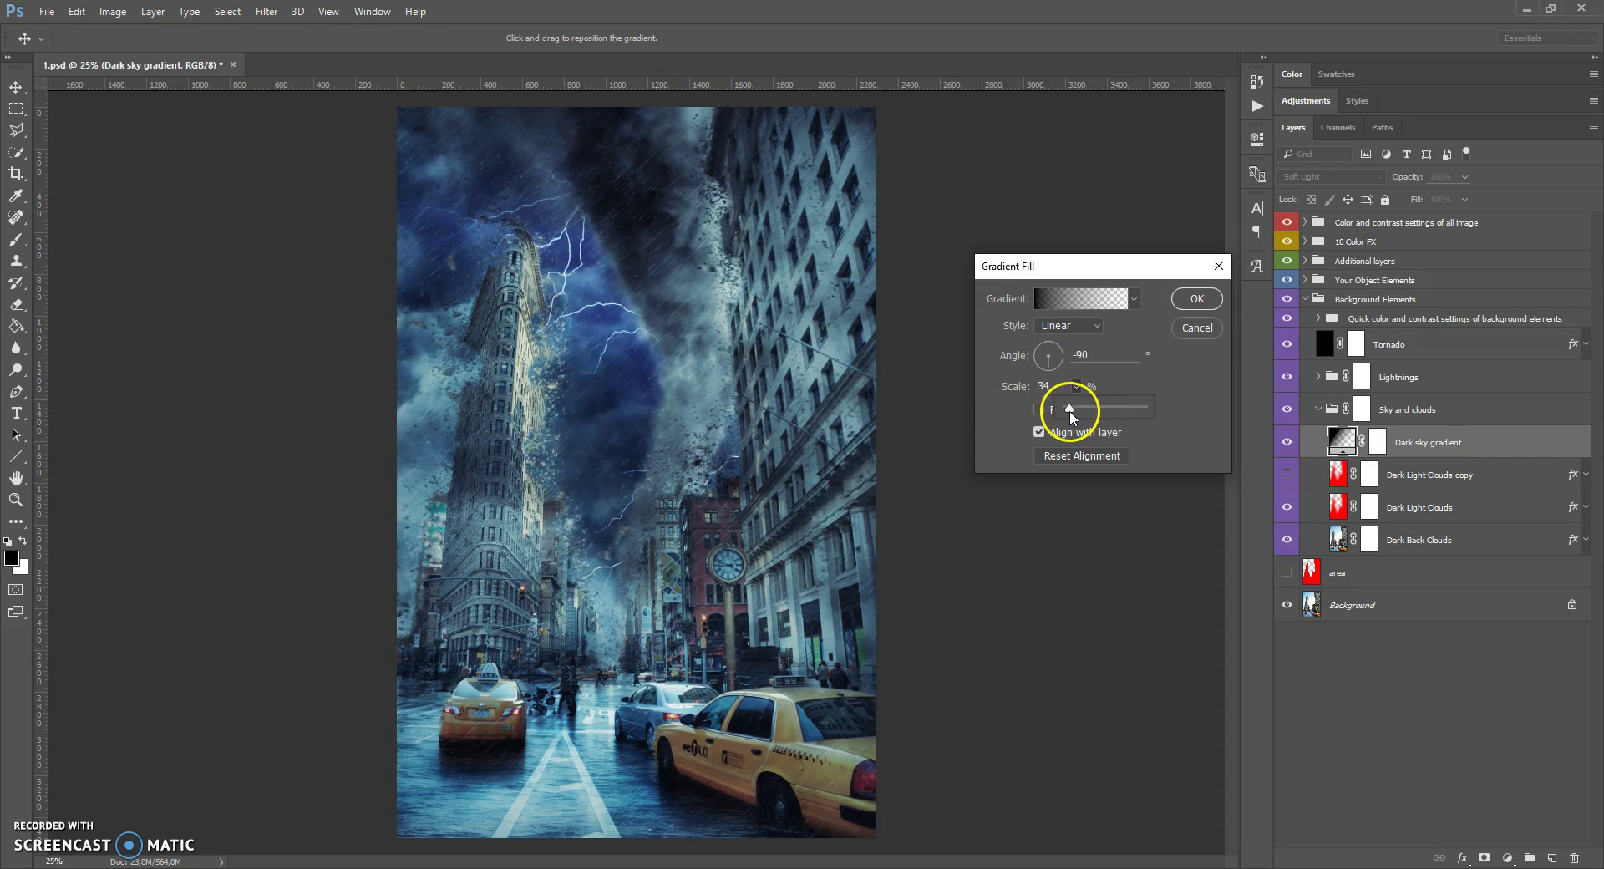
Step: Fine-tune the position of the Dark sky gradient fill in the sky and set its angle to -91.97°
{"action": "mouse_move", "coordinate": [584, 358]}
{"action": "left_mouse_down"}
{"action": "mouse_move", "coordinate": [591, 157]}
{"action": "mouse_move", "coordinate": [594, 354]}
{"action": "left_mouse_up"}
{"action": "mouse_move", "coordinate": [1059, 358]}
{"action": "left_mouse_down"}
{"action": "mouse_move", "coordinate": [1029, 354]}
{"action": "mouse_move", "coordinate": [1045, 365]}
{"action": "mouse_move", "coordinate": [1049, 338]}
{"action": "mouse_move", "coordinate": [1051, 377]}
{"action": "left_mouse_up"}
{"action": "left_click_drag", "start_coordinate": [747, 410], "coordinate": [581, 278]}
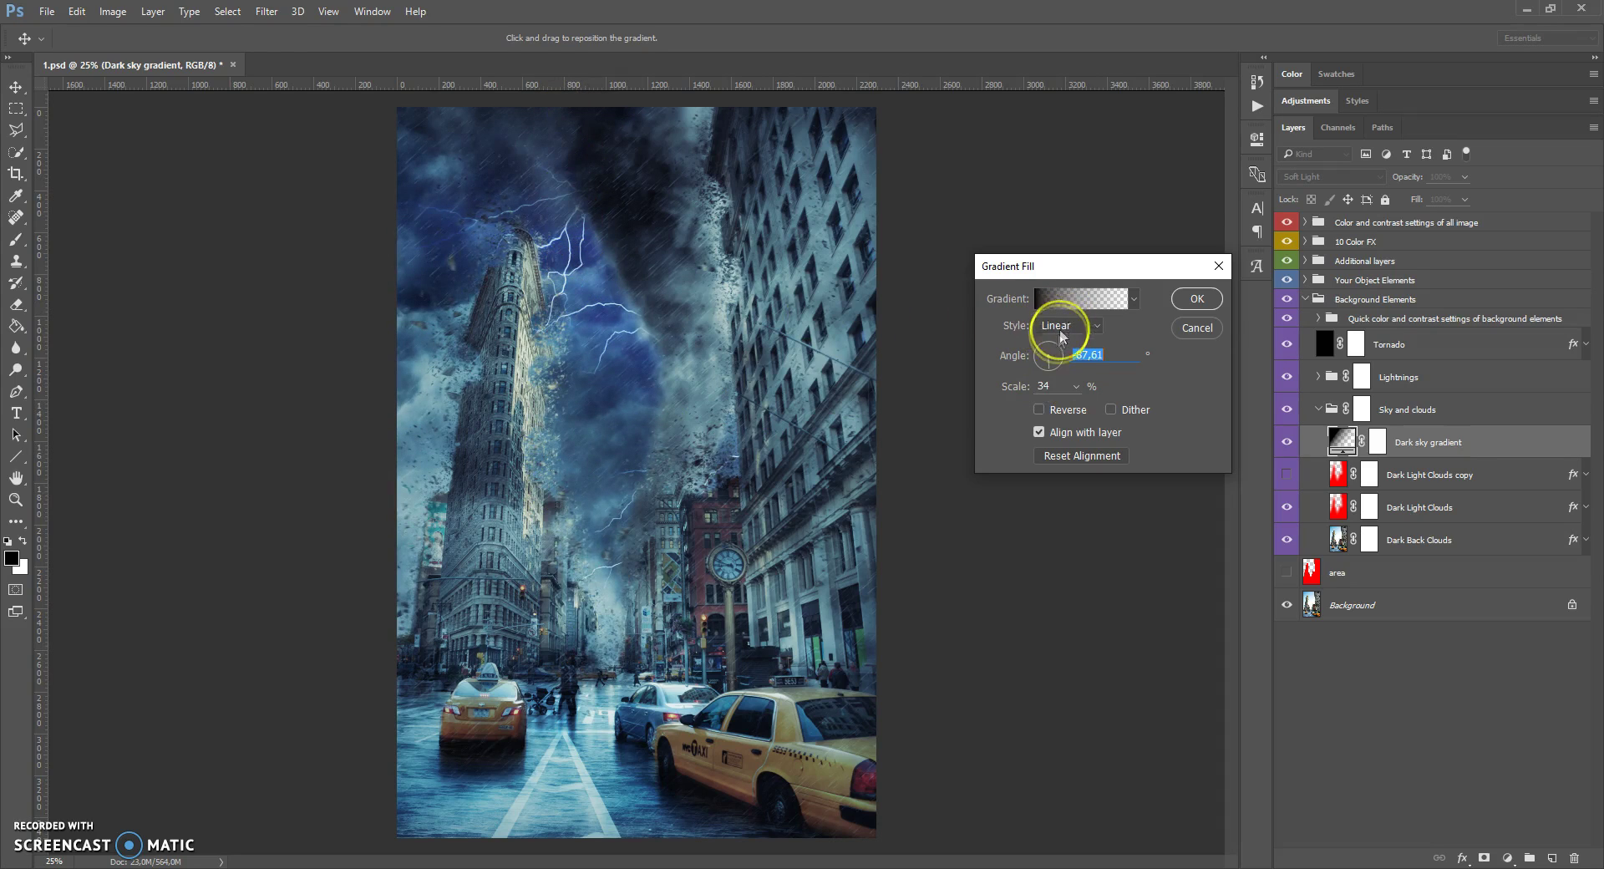
{"action": "left_click", "coordinate": [1048, 340]}
{"action": "left_click_drag", "start_coordinate": [601, 426], "coordinate": [612, 477]}
{"action": "left_click_drag", "start_coordinate": [1051, 354], "coordinate": [1045, 368]}
{"action": "left_click_drag", "start_coordinate": [846, 418], "coordinate": [640, 344]}
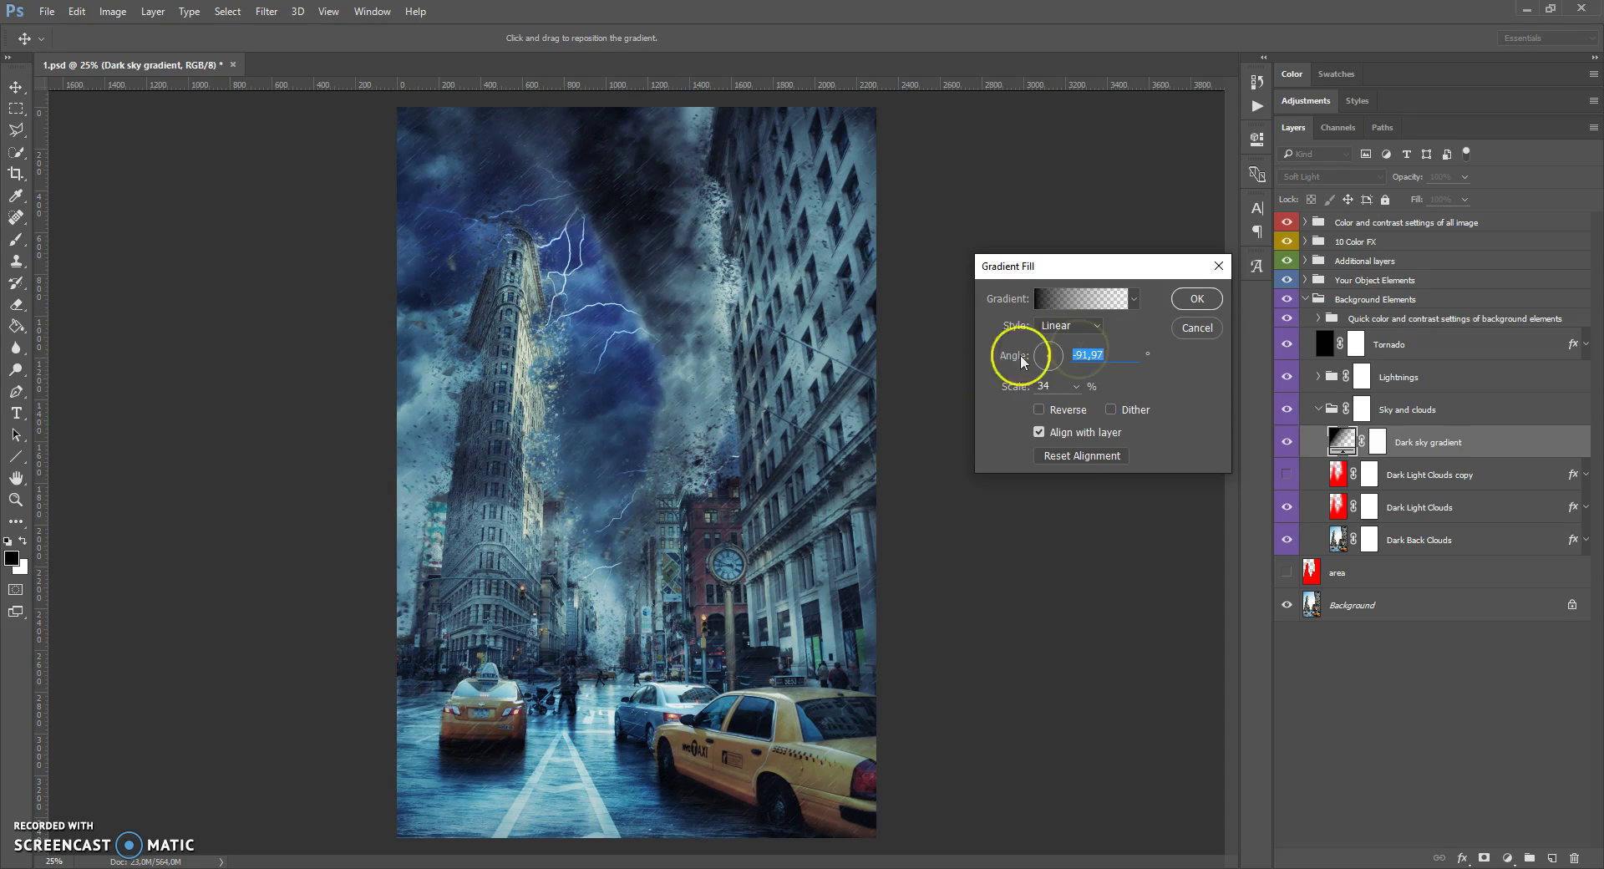
{"action": "left_click", "coordinate": [1197, 299]}
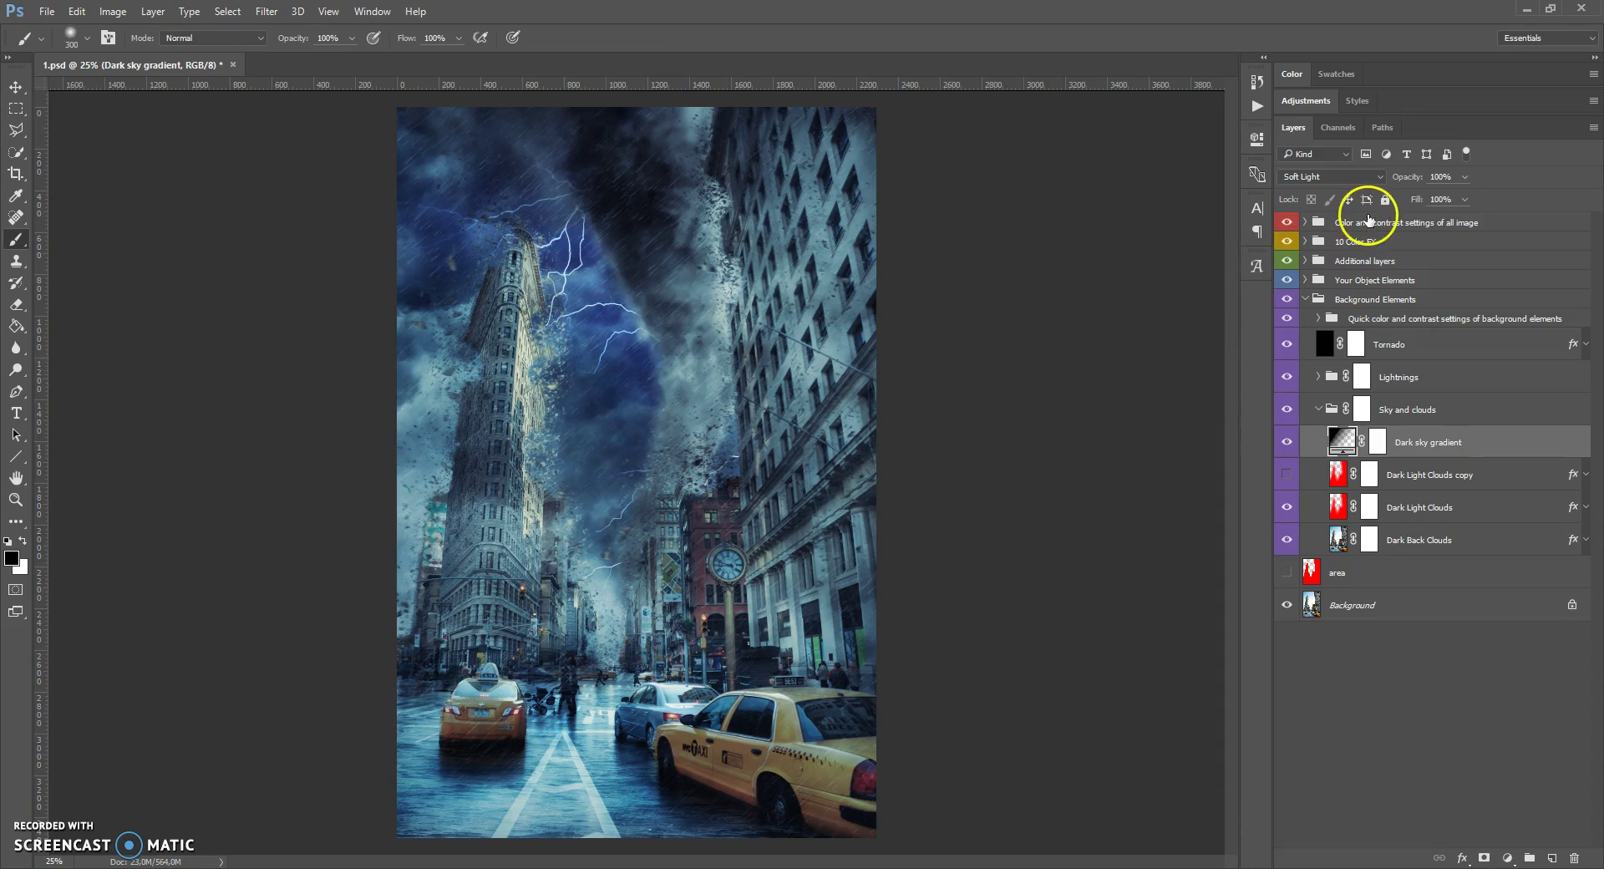
Step: Try different opacities on the Dark sky gradient layer and return it to 100%
{"action": "left_click", "coordinate": [1463, 178]}
{"action": "left_click_drag", "start_coordinate": [1444, 198], "coordinate": [1551, 192]}
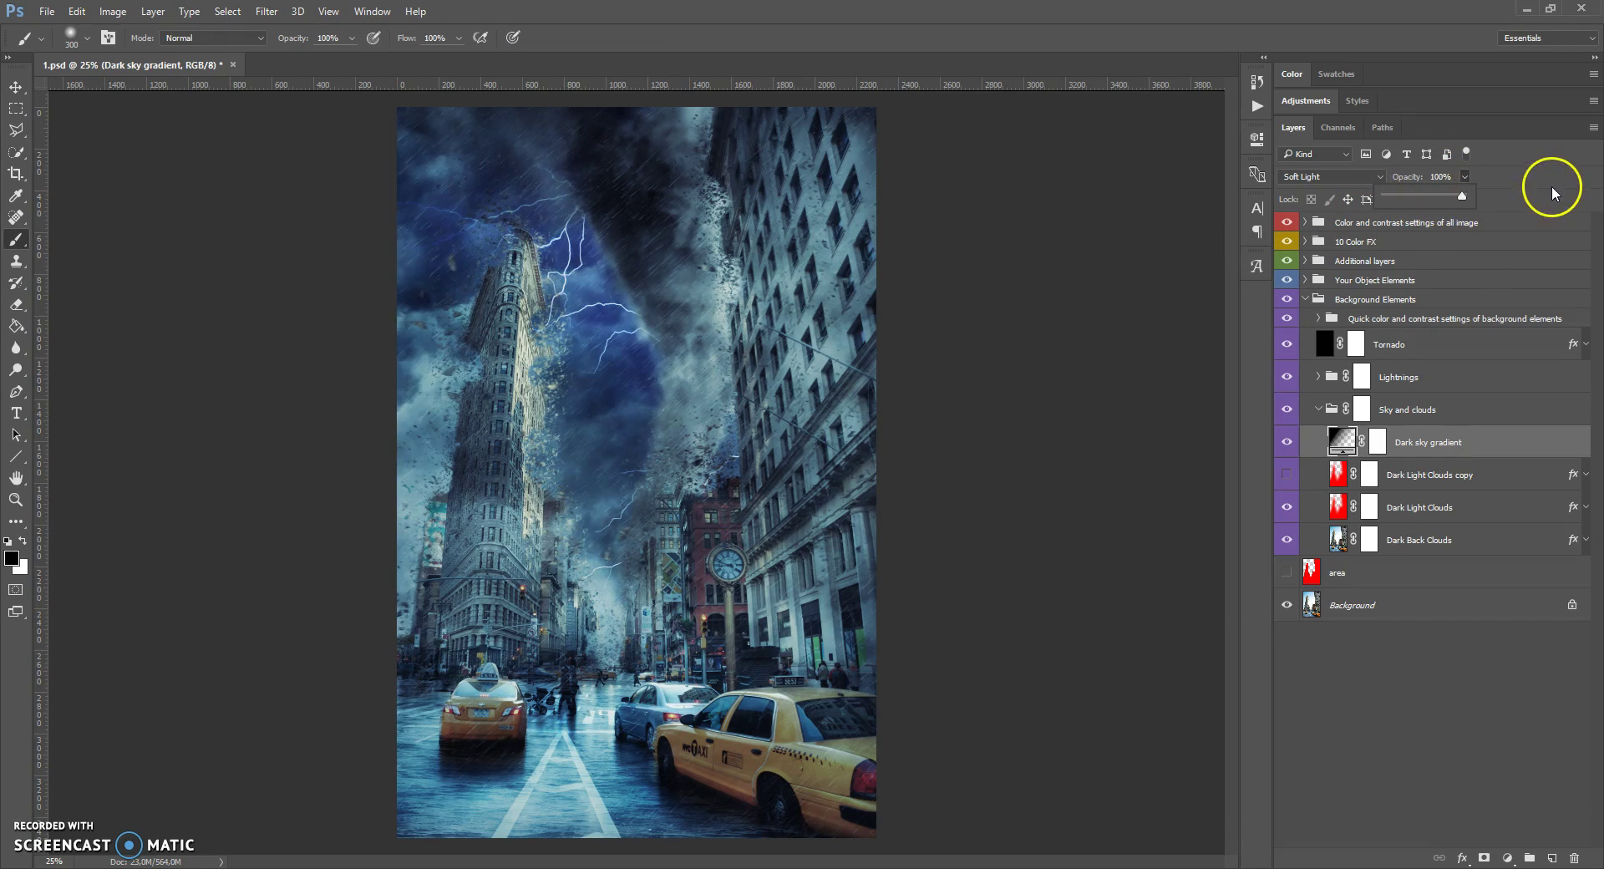
{"action": "left_click", "coordinate": [1332, 443]}
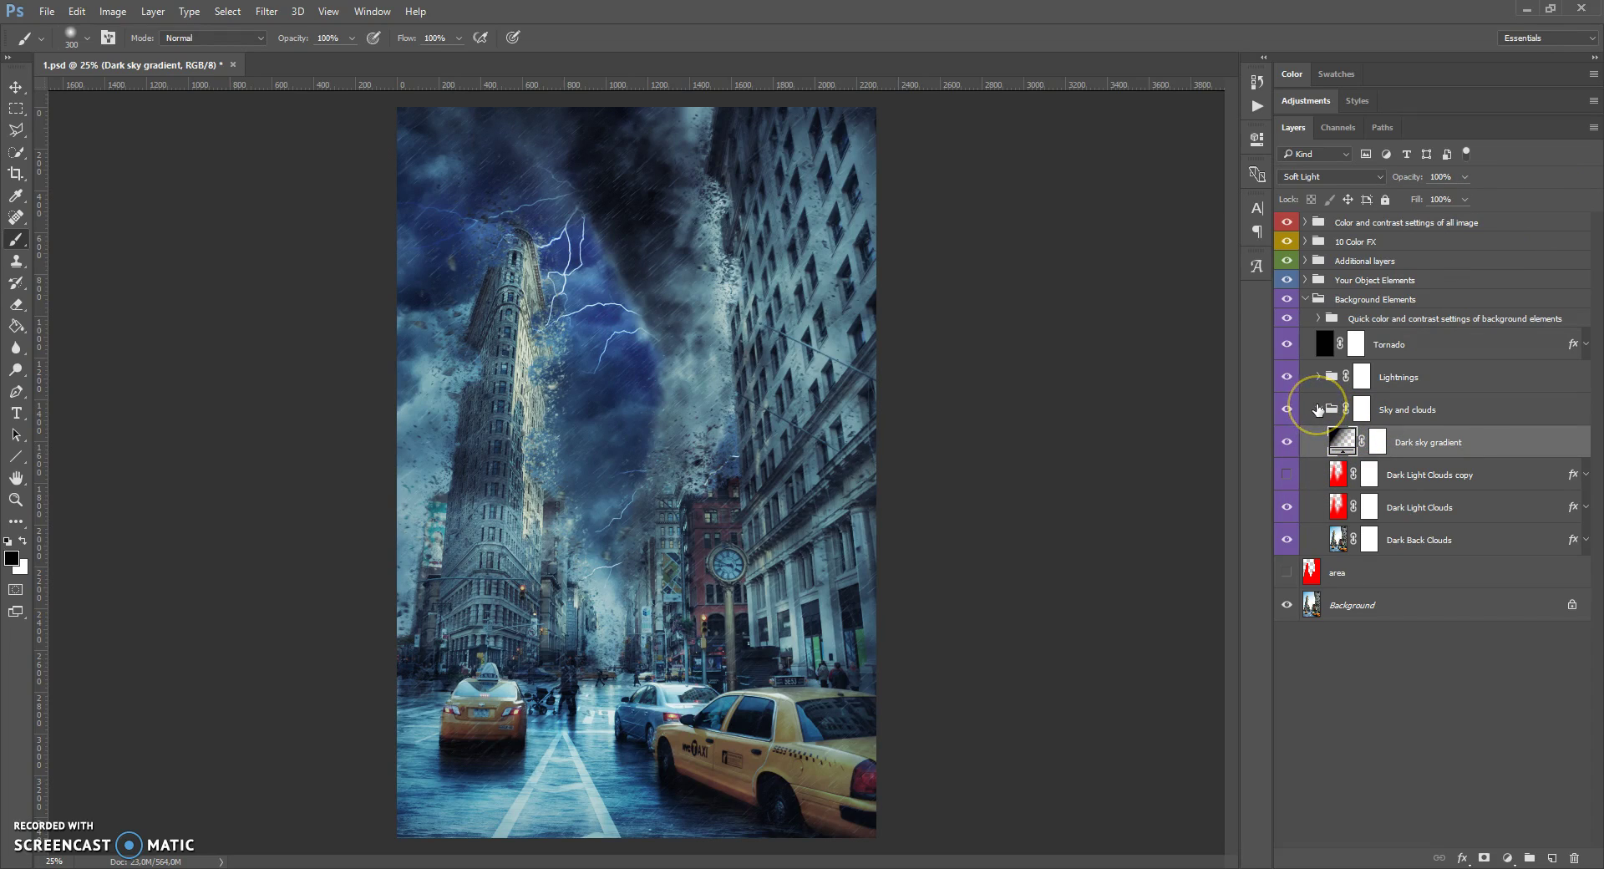
Step: Collapse the Sky and clouds group, expand the Lightnings group and select the Lightning 2 layer
{"action": "left_click", "coordinate": [1317, 409]}
{"action": "left_click", "coordinate": [1324, 378]}
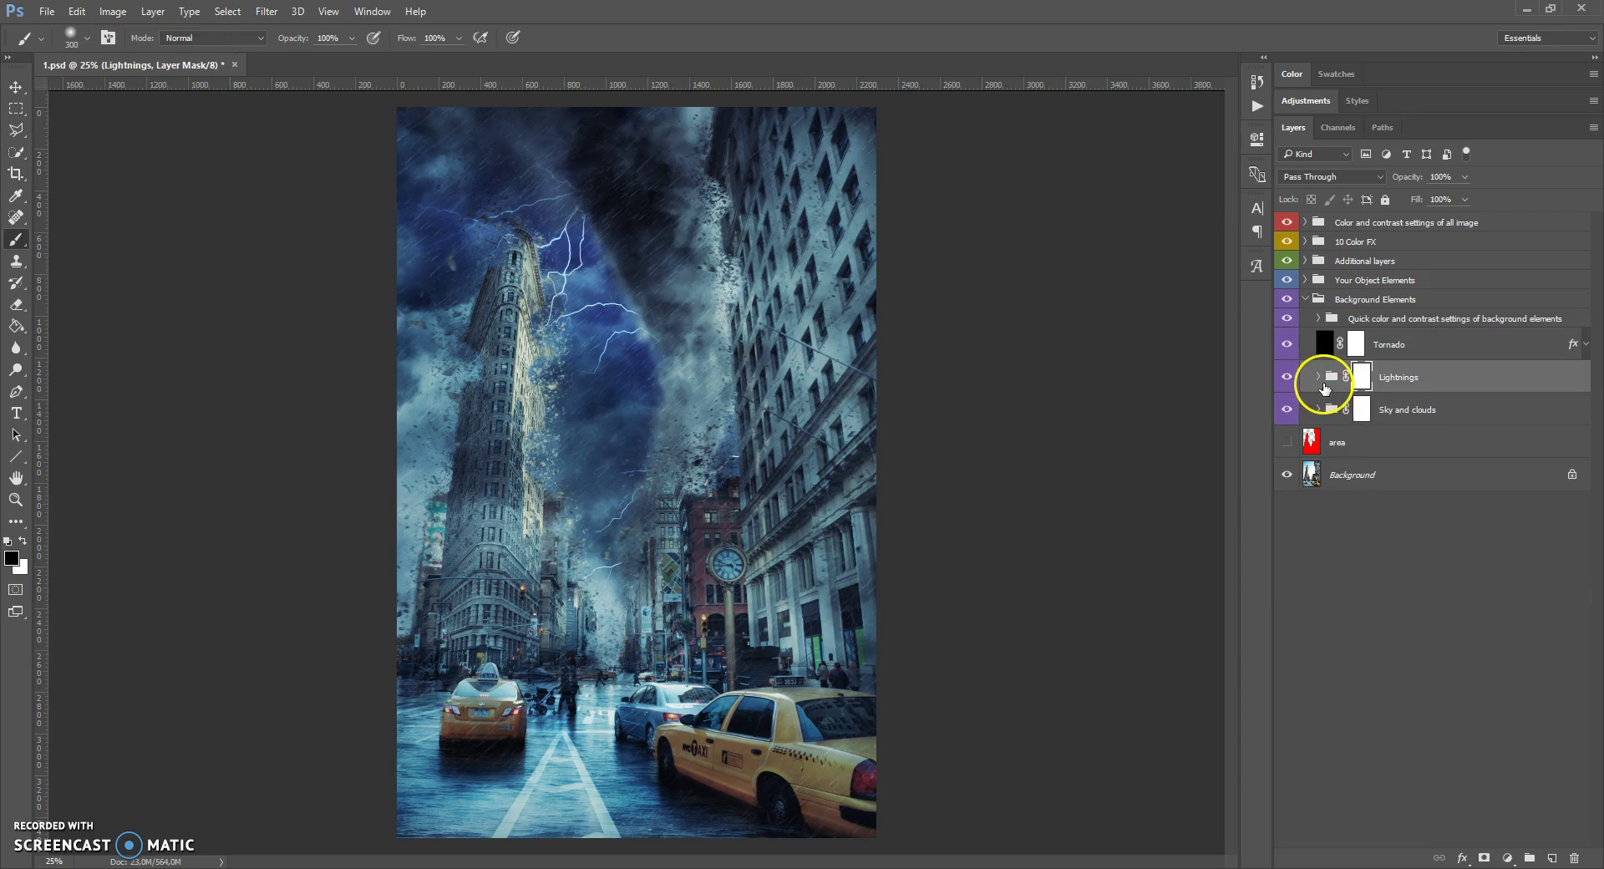
{"action": "left_click", "coordinate": [1317, 377]}
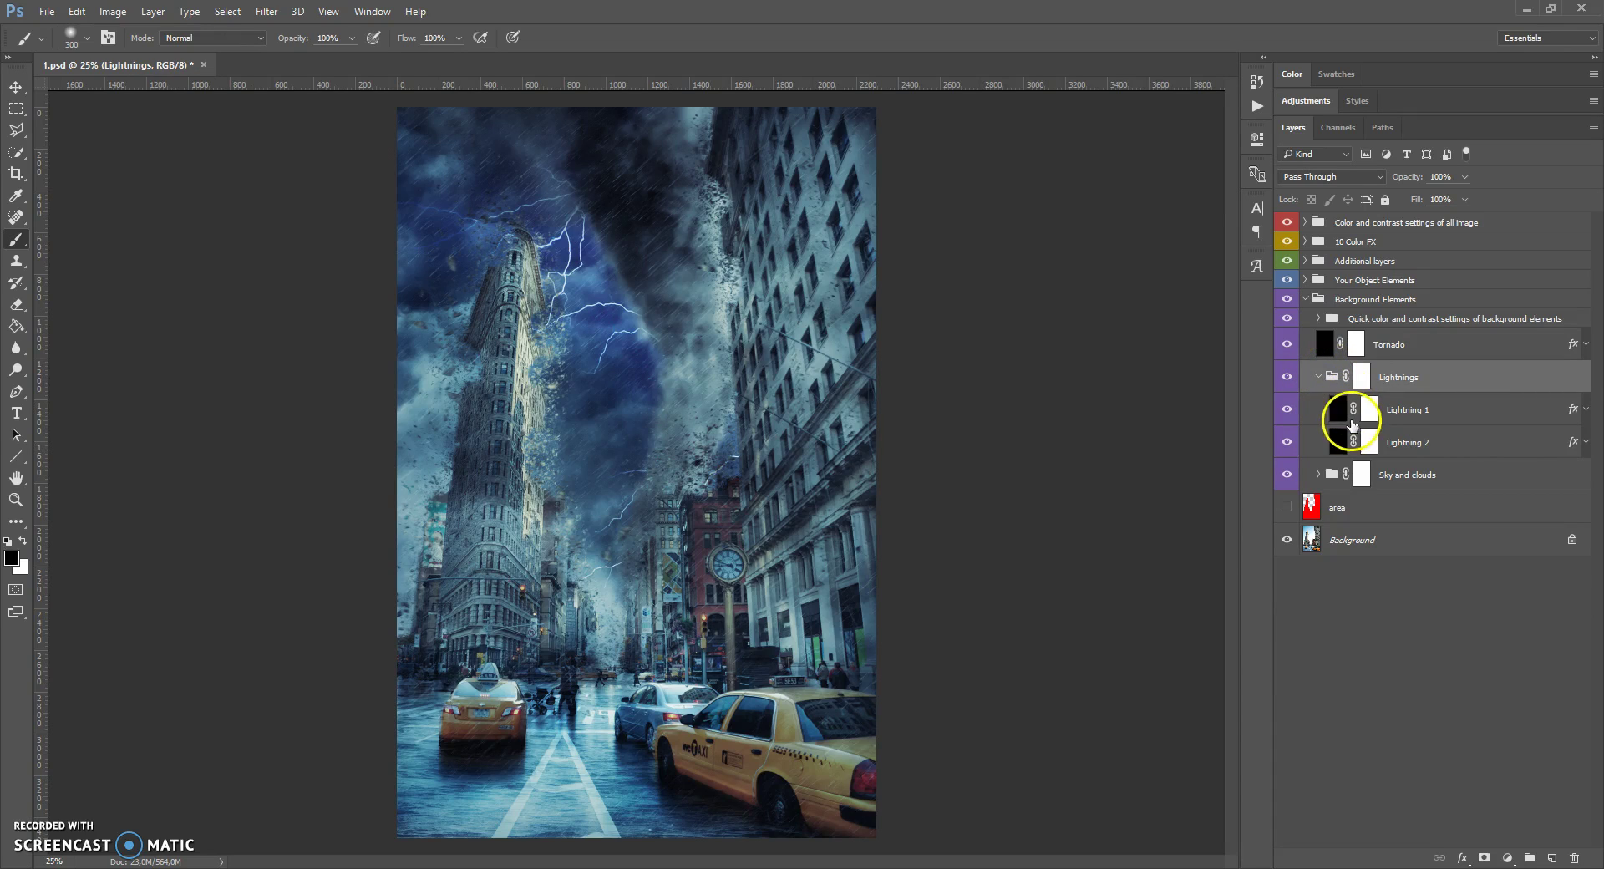
{"action": "left_click", "coordinate": [1339, 419]}
{"action": "left_click", "coordinate": [1337, 443]}
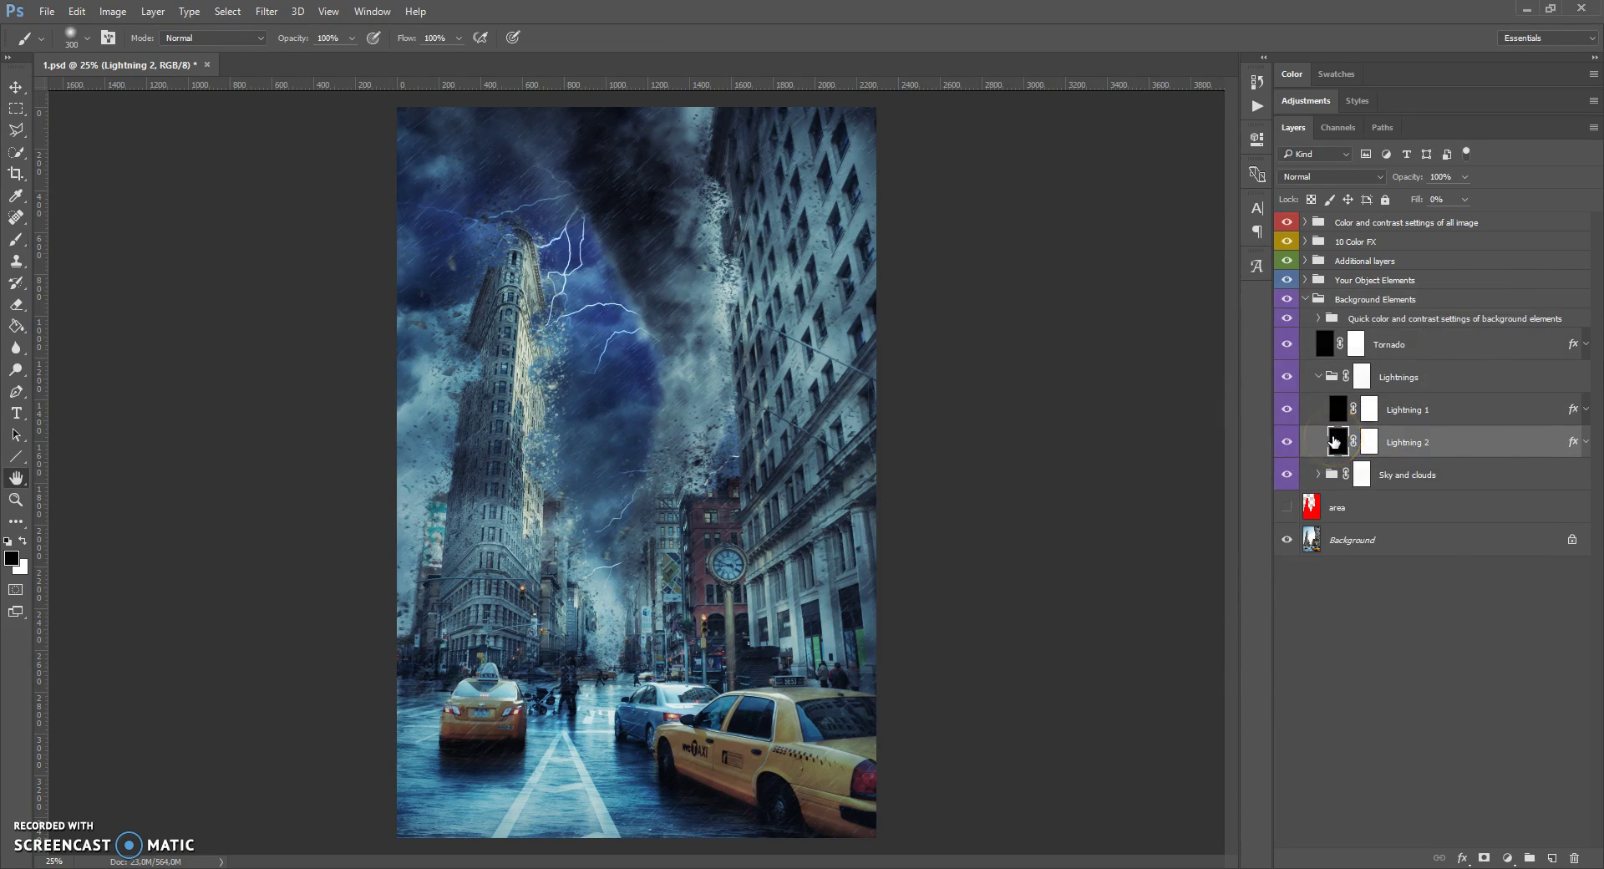
Step: Reposition the Pattern Overlay of the Lightning 2 layer so the large bolts strike around the flatiron tower
{"action": "double_click", "coordinate": [1335, 441]}
{"action": "left_click", "coordinate": [931, 563]}
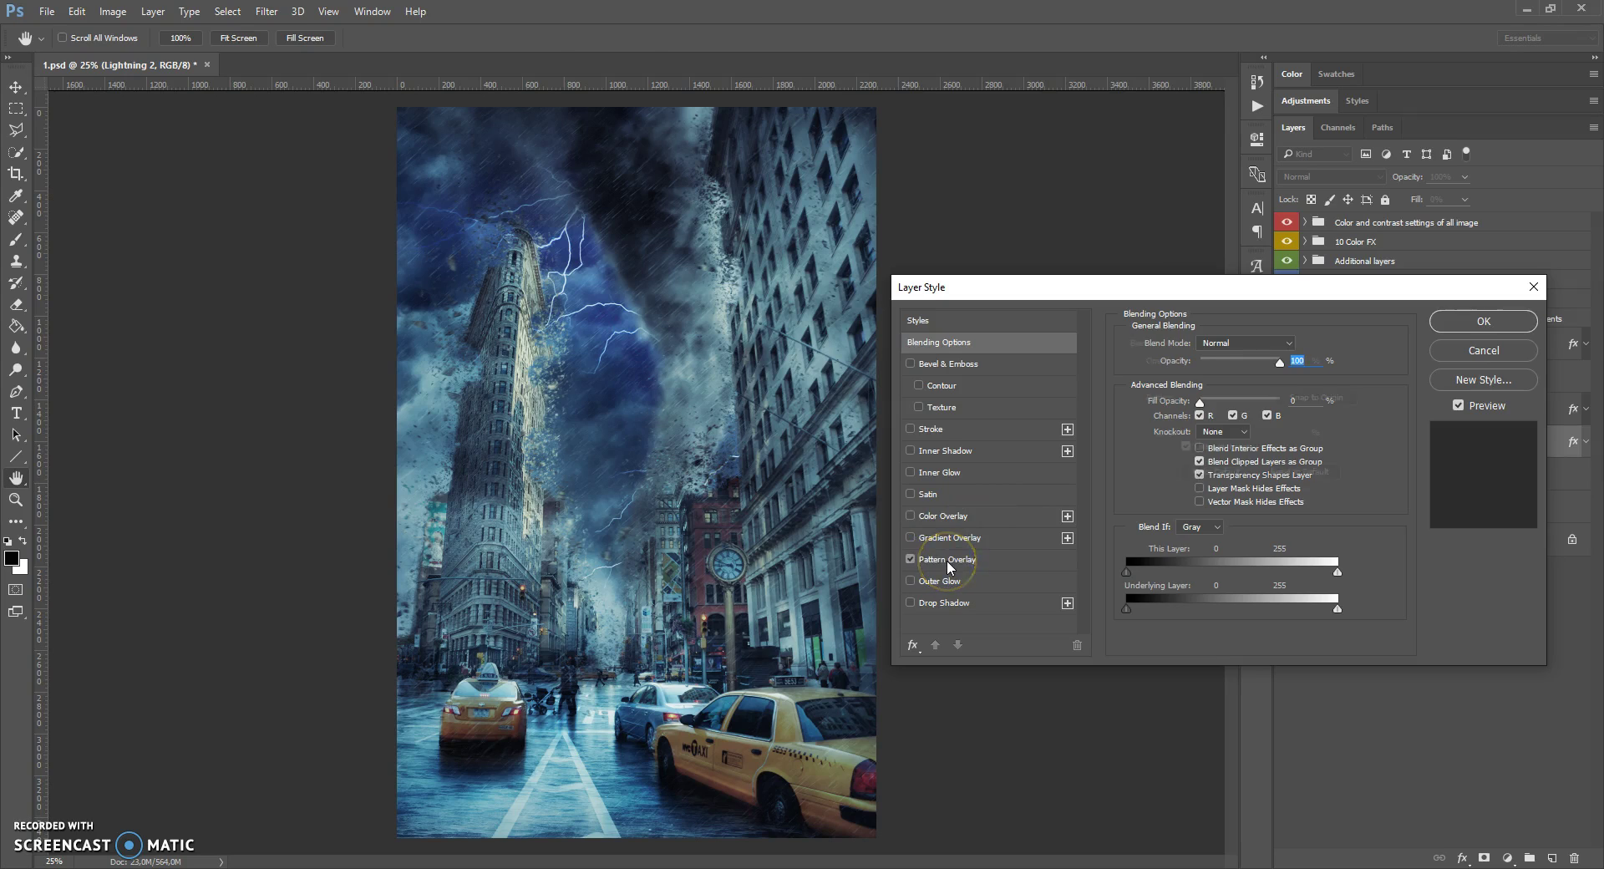
{"action": "left_click", "coordinate": [947, 562]}
{"action": "left_click_drag", "start_coordinate": [657, 430], "coordinate": [435, 418]}
{"action": "left_click_drag", "start_coordinate": [658, 358], "coordinate": [577, 368]}
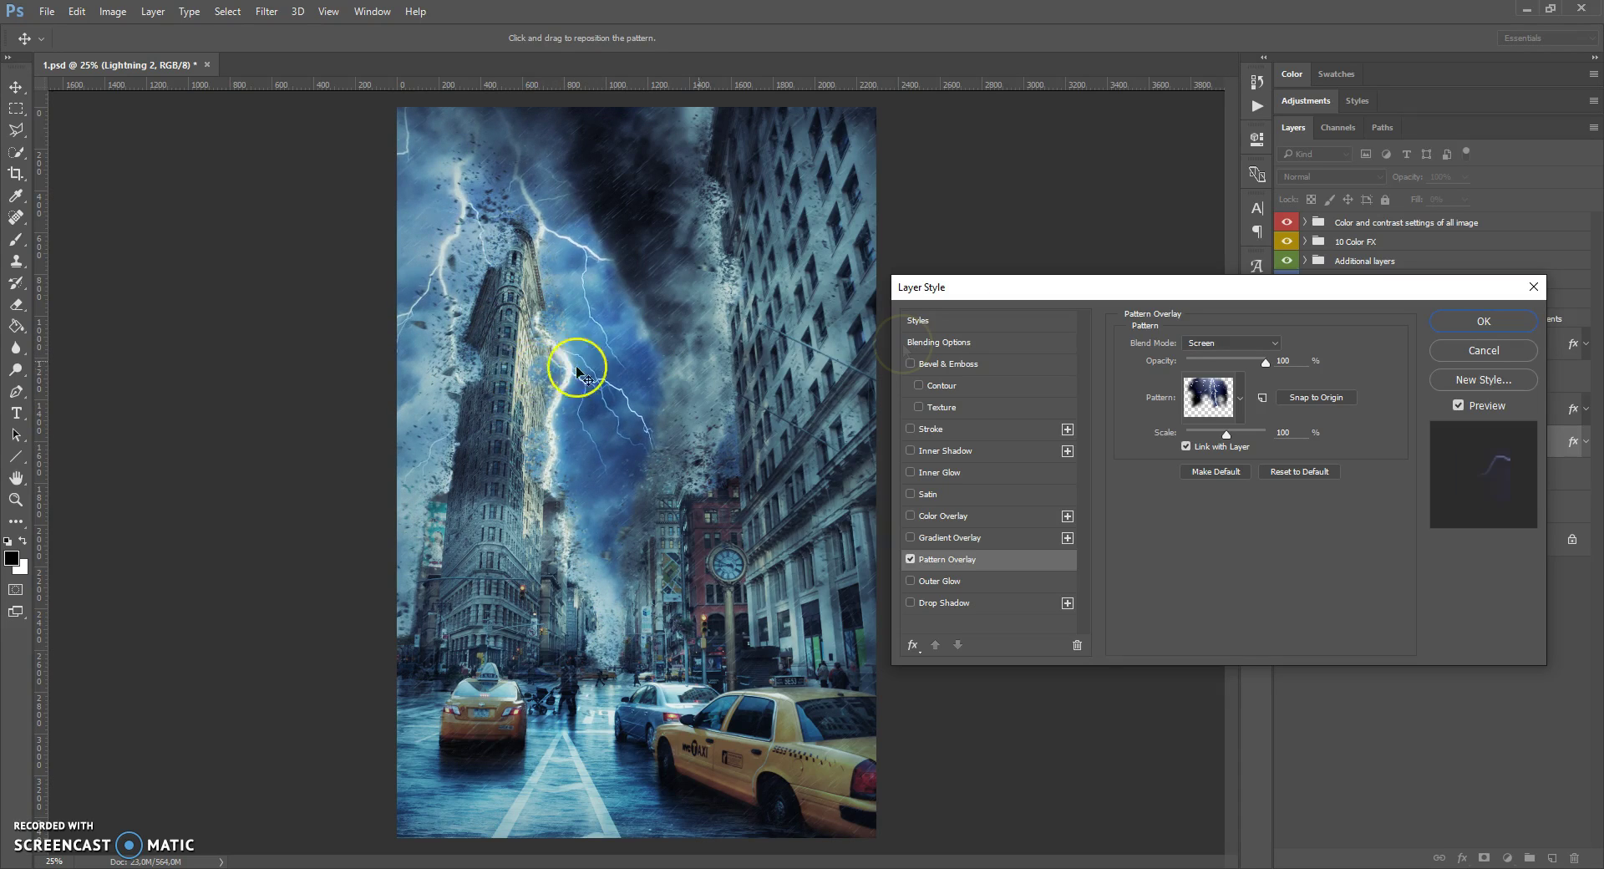
{"action": "left_click", "coordinate": [1483, 320]}
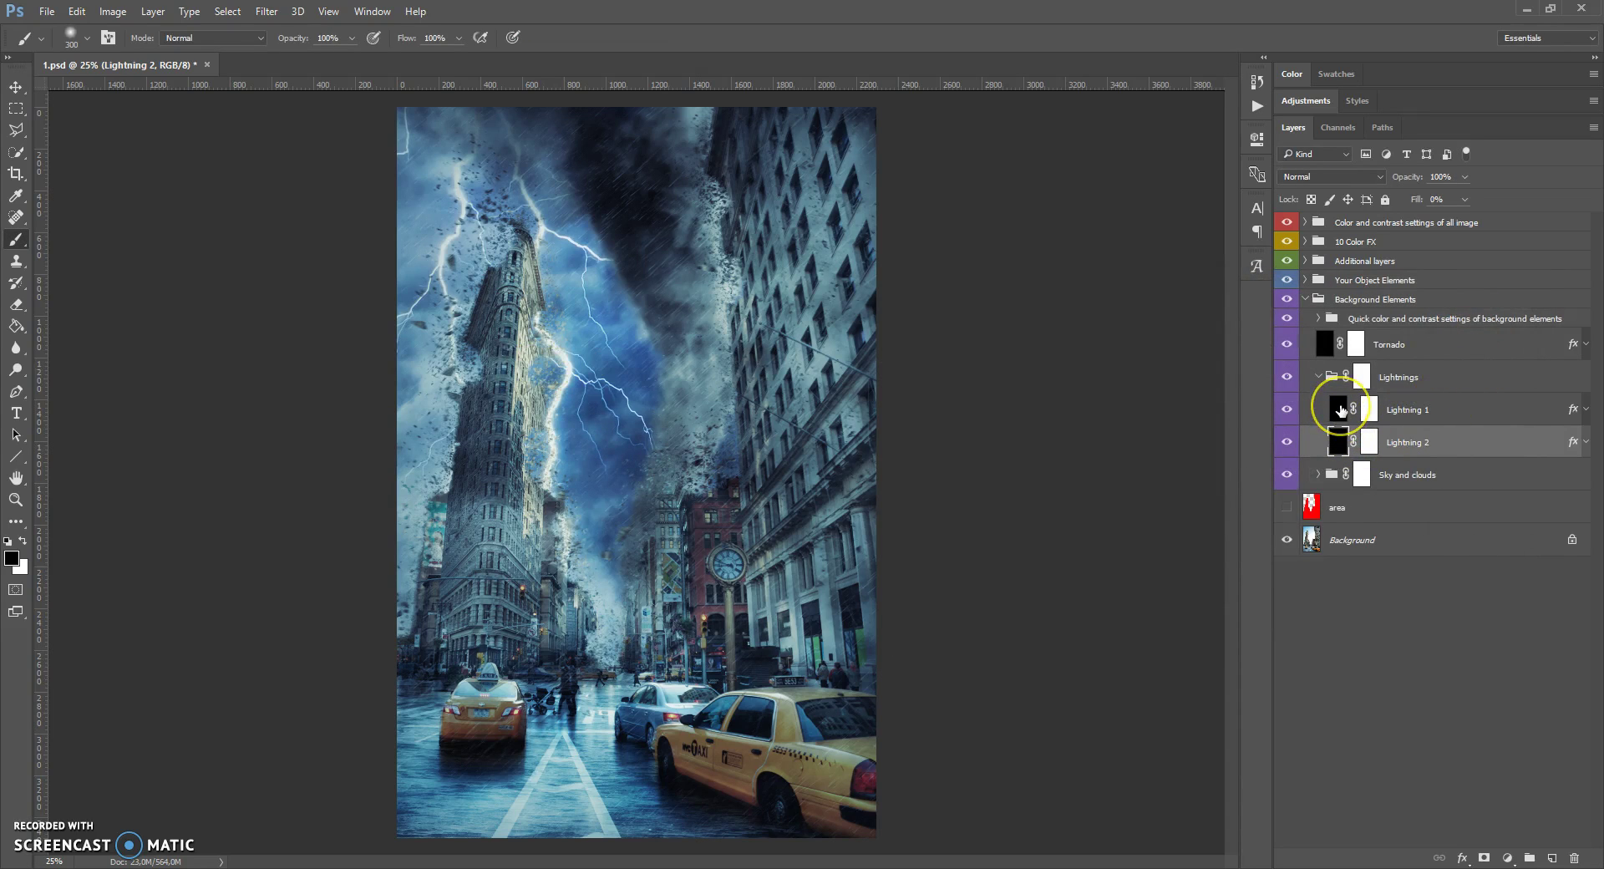
Step: Reposition and rescale the Pattern Overlay of the Lightning 1 layer, and compare the image with the layer hidden and shown
{"action": "double_click", "coordinate": [1340, 410]}
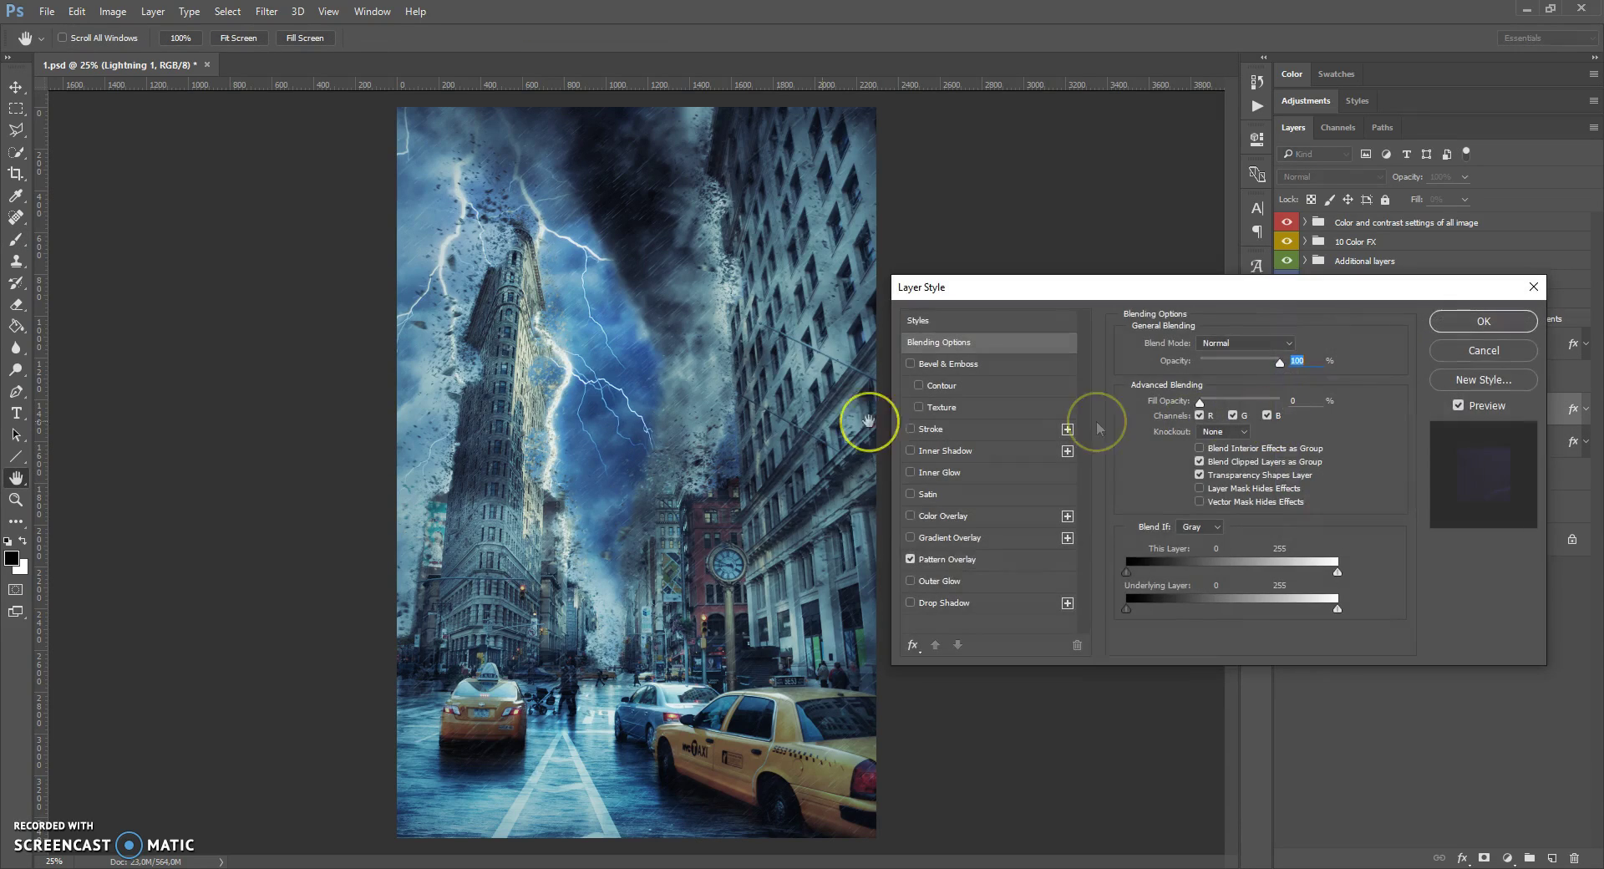
{"action": "left_click", "coordinate": [943, 559]}
{"action": "left_click_drag", "start_coordinate": [709, 383], "coordinate": [455, 468]}
{"action": "left_click_drag", "start_coordinate": [1226, 435], "coordinate": [1228, 437]}
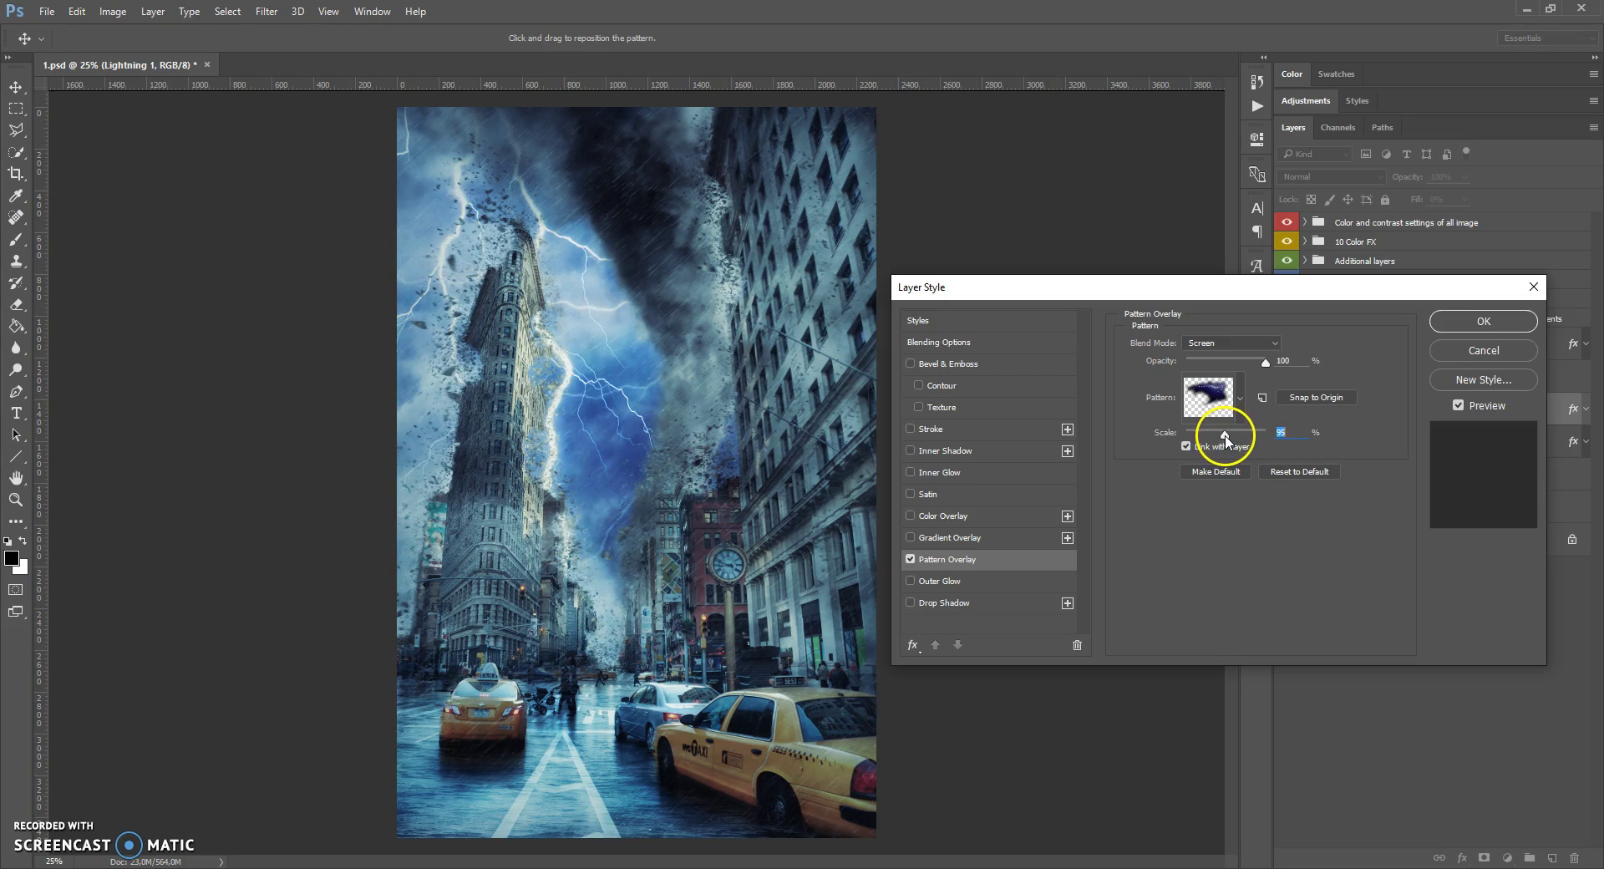
{"action": "left_click", "coordinate": [1470, 321]}
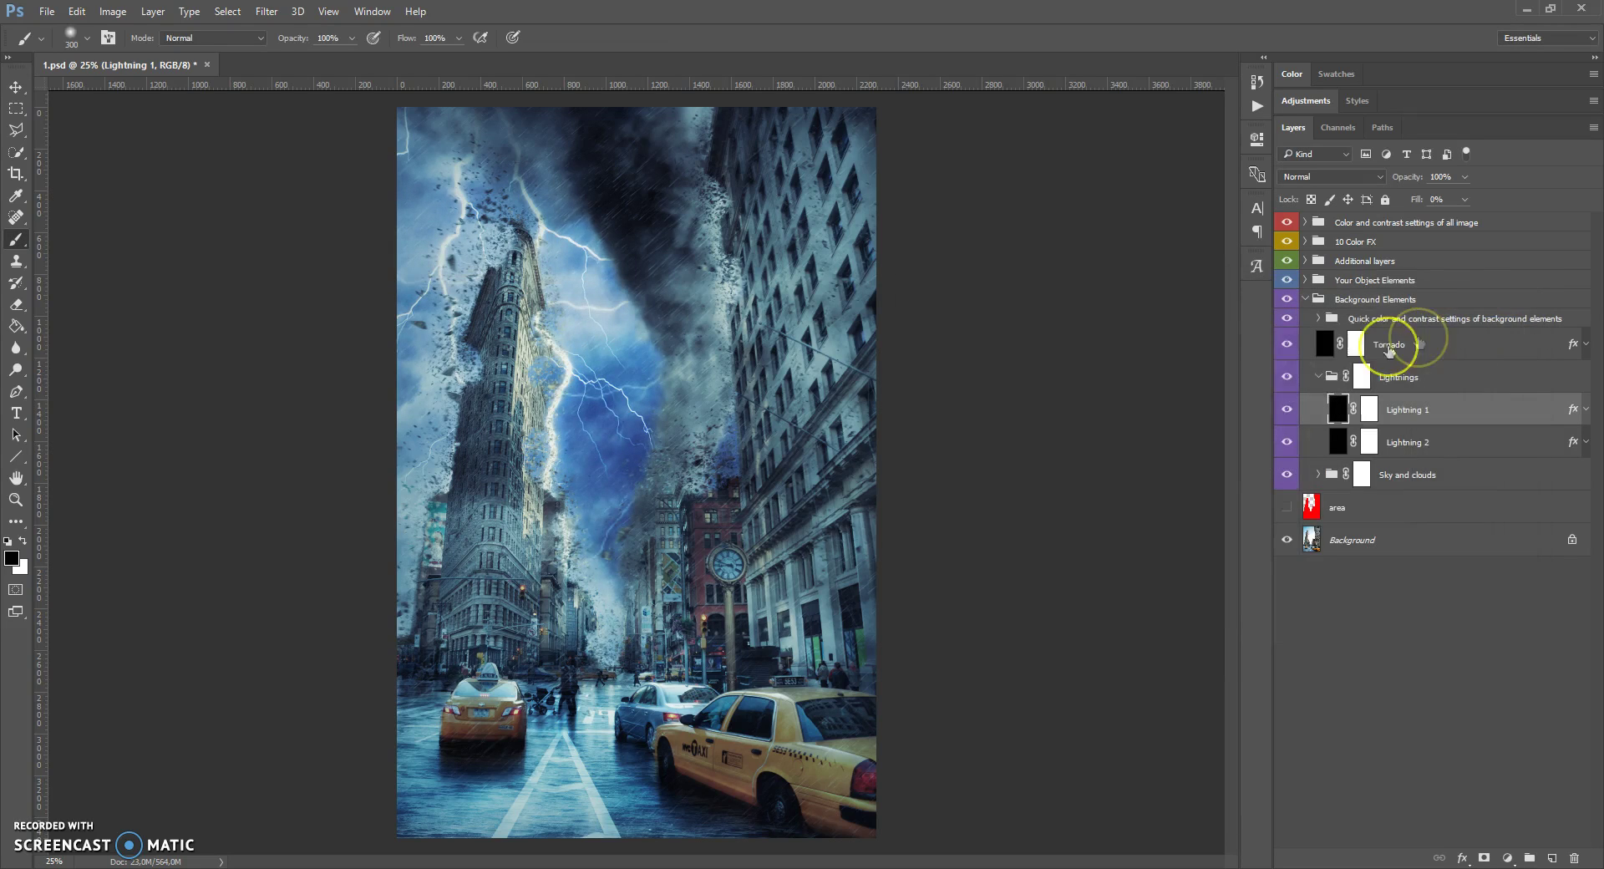
{"action": "left_click", "coordinate": [1286, 410]}
{"action": "left_click", "coordinate": [1286, 409]}
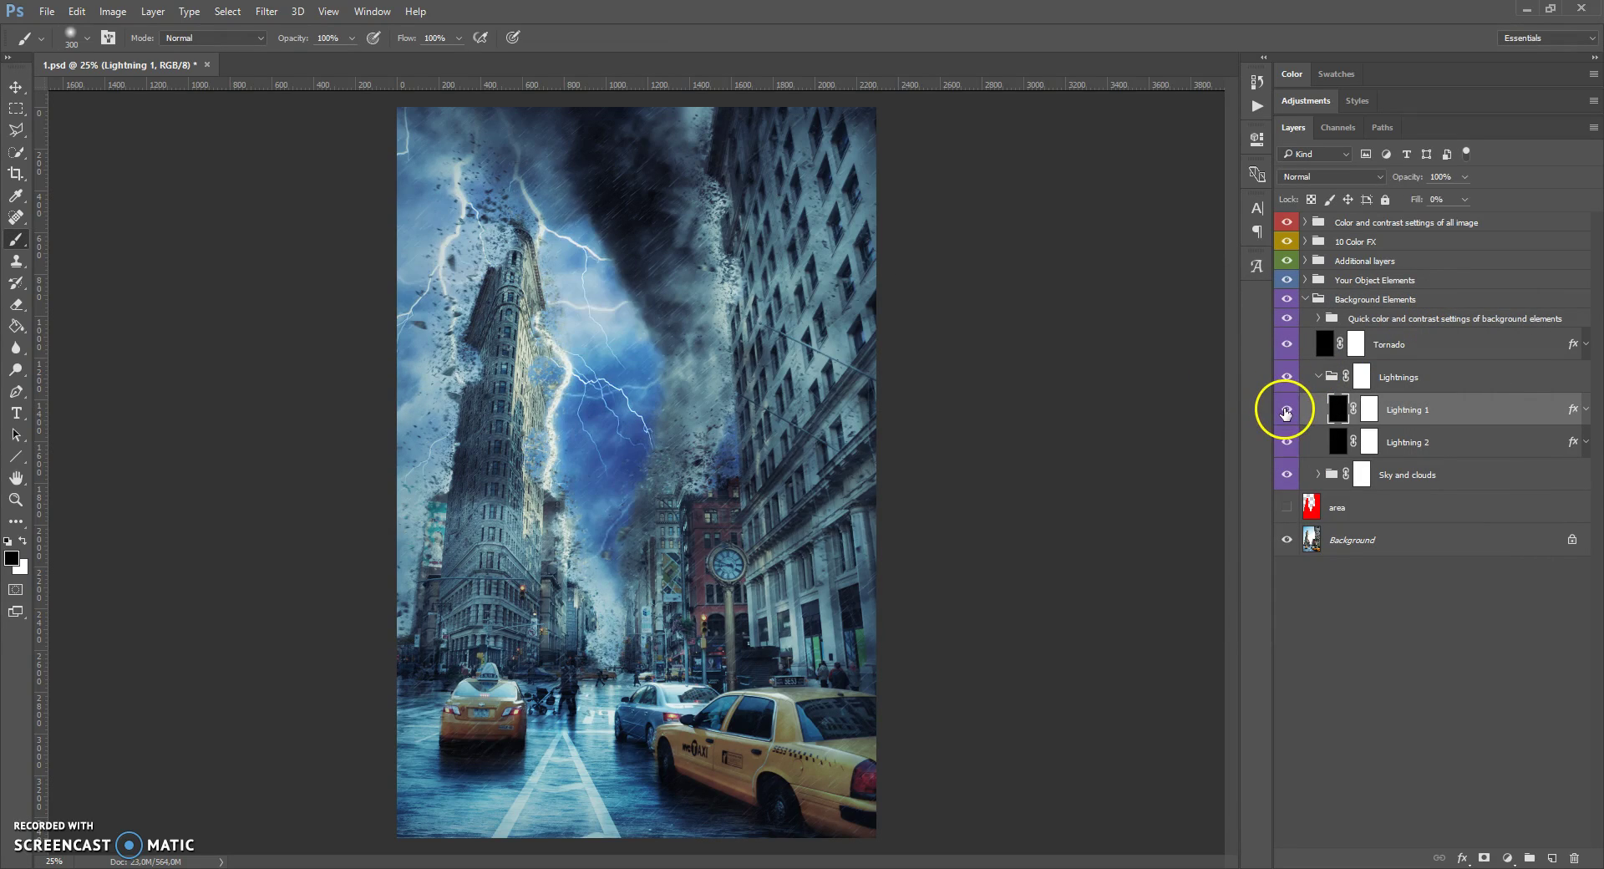
Step: Reposition the Tornado layer's Pattern Overlay at 75% scale so the funnel descends between the tower and the building with the clock
{"action": "left_click", "coordinate": [1318, 378]}
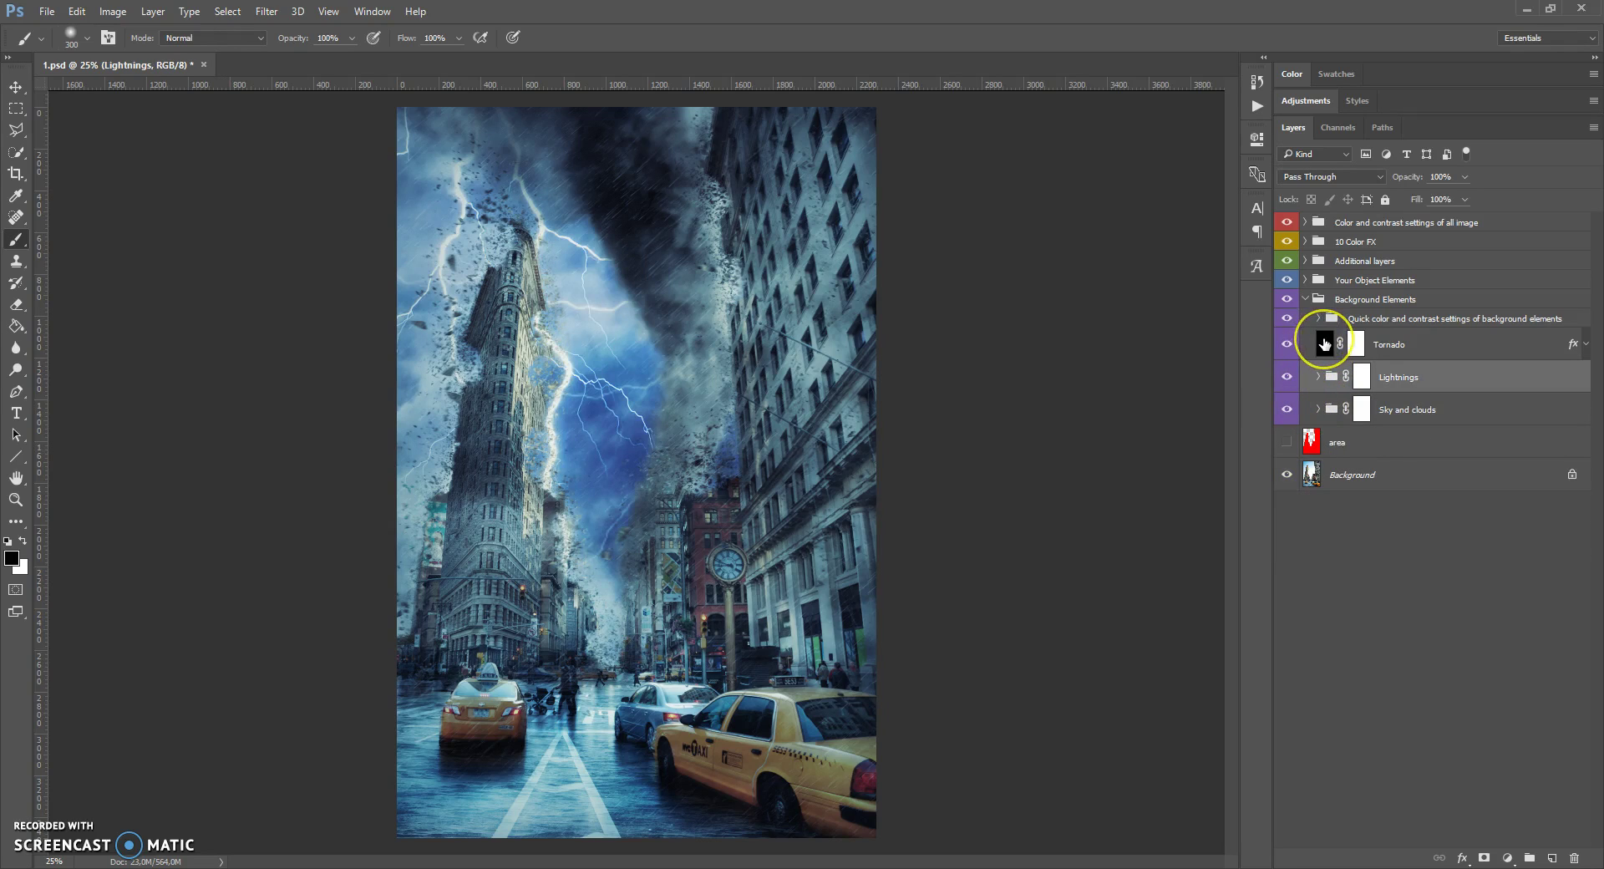
{"action": "left_click", "coordinate": [1325, 343]}
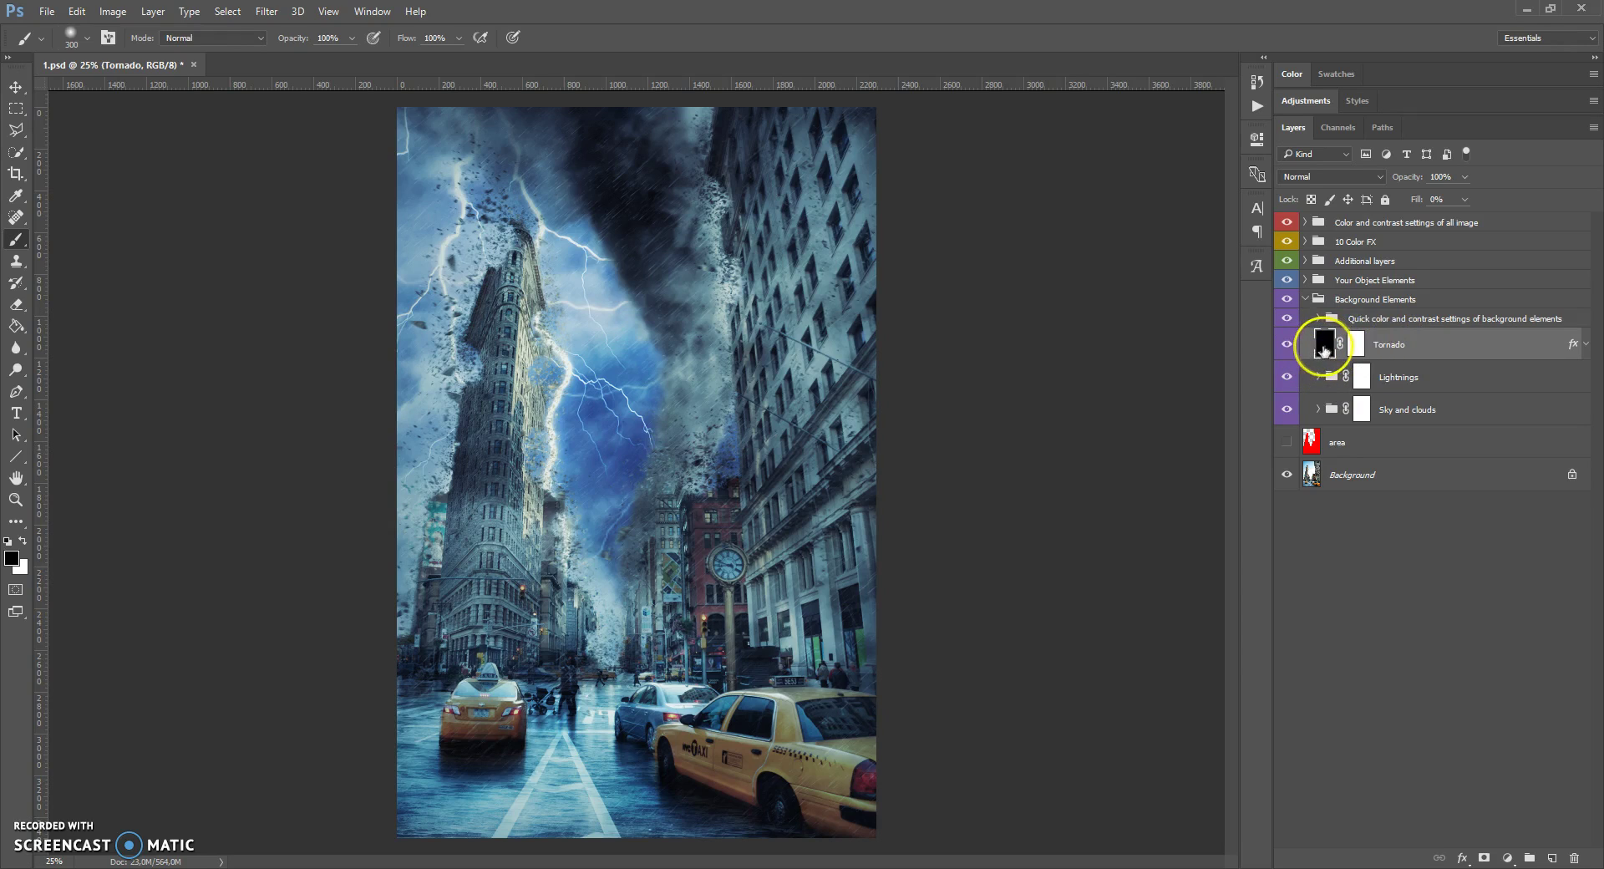
{"action": "double_click", "coordinate": [1325, 344]}
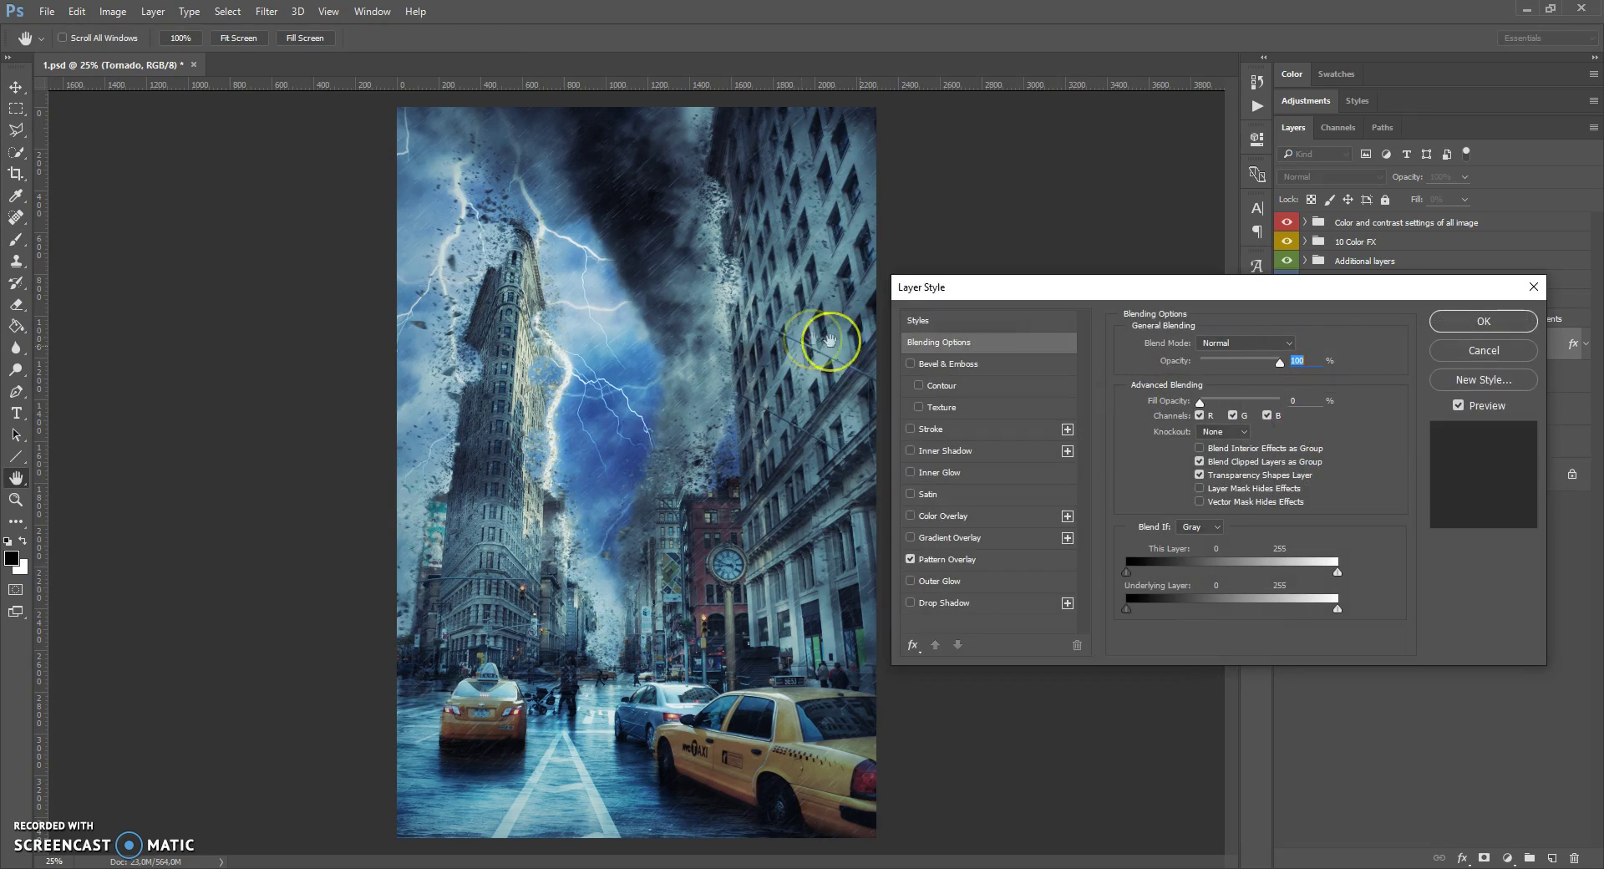
{"action": "left_click", "coordinate": [939, 559]}
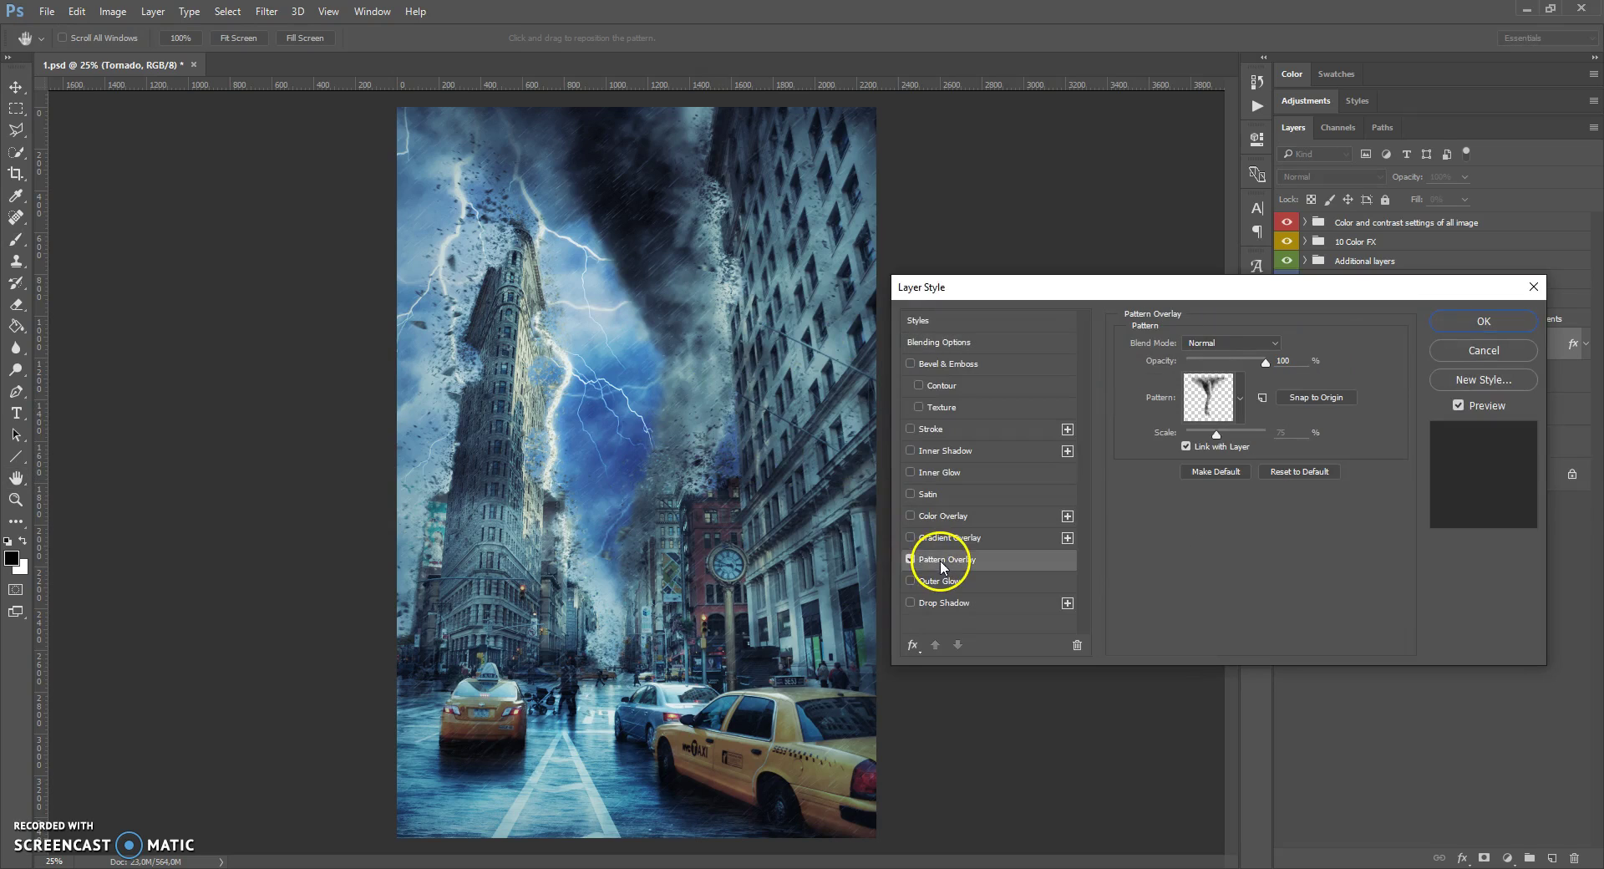
{"action": "left_click_drag", "start_coordinate": [718, 376], "coordinate": [662, 416]}
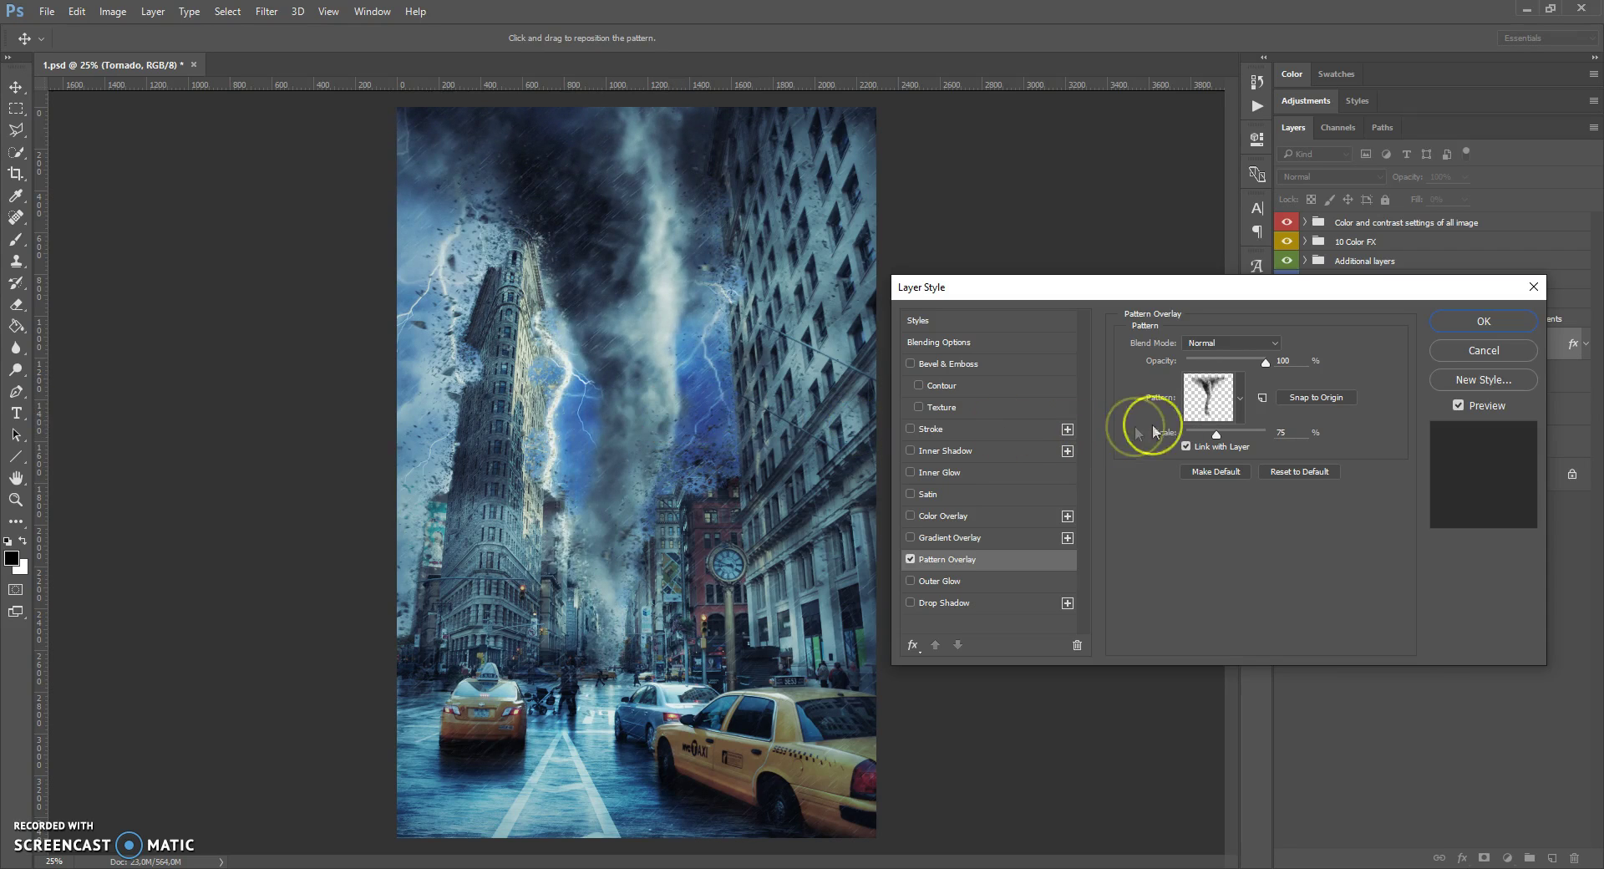
{"action": "left_click_drag", "start_coordinate": [1218, 441], "coordinate": [1225, 441]}
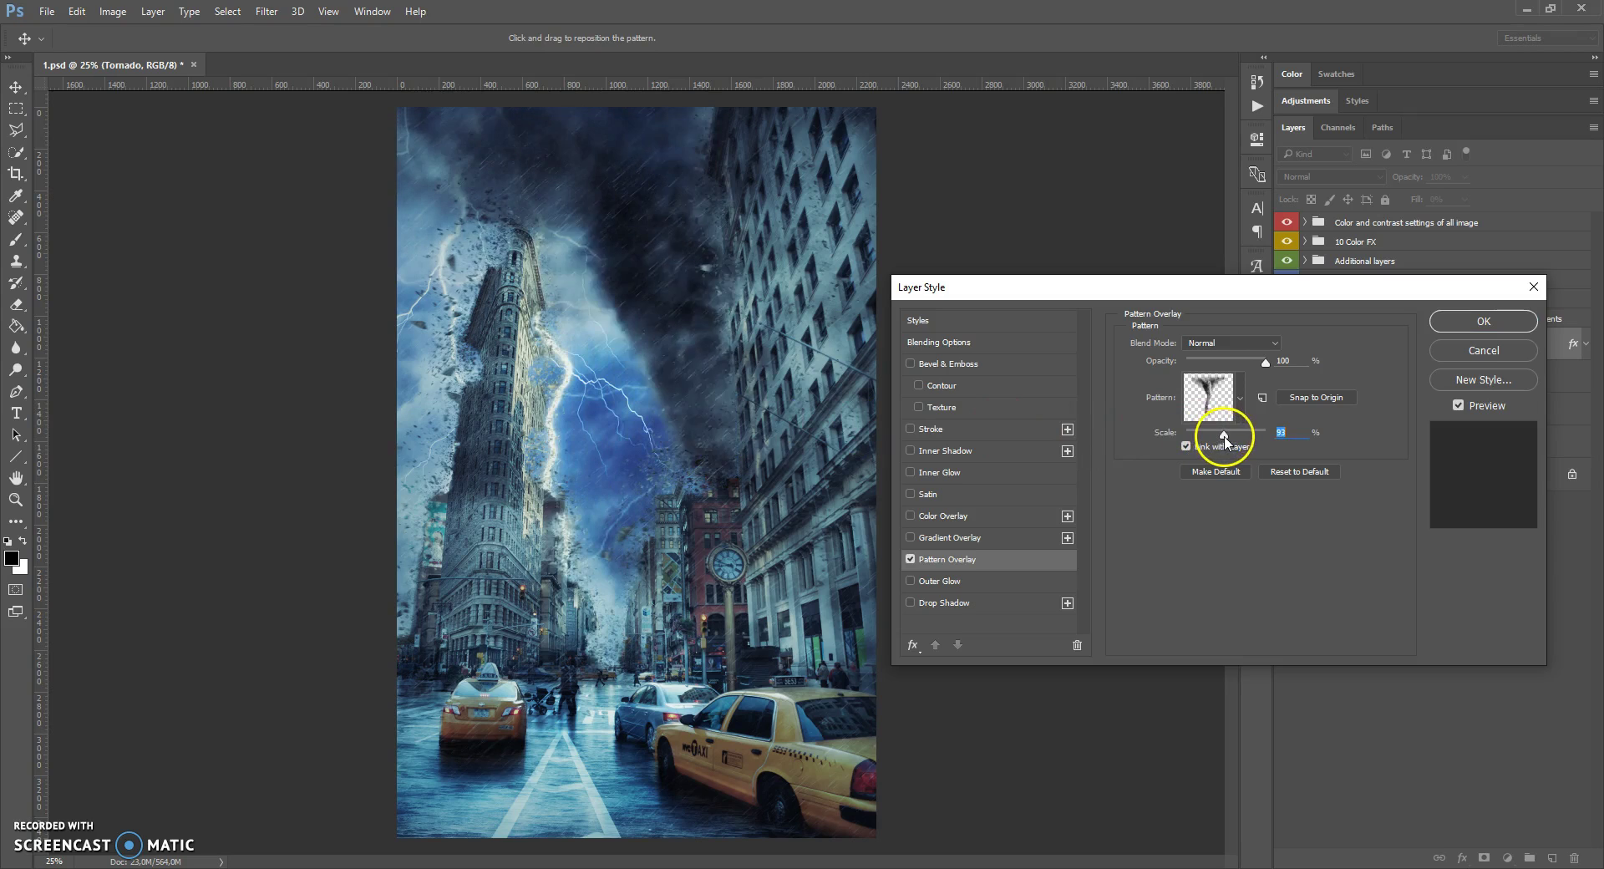
{"action": "left_click_drag", "start_coordinate": [702, 409], "coordinate": [619, 320]}
{"action": "left_click_drag", "start_coordinate": [1224, 435], "coordinate": [1218, 443]}
{"action": "left_click_drag", "start_coordinate": [529, 279], "coordinate": [658, 315]}
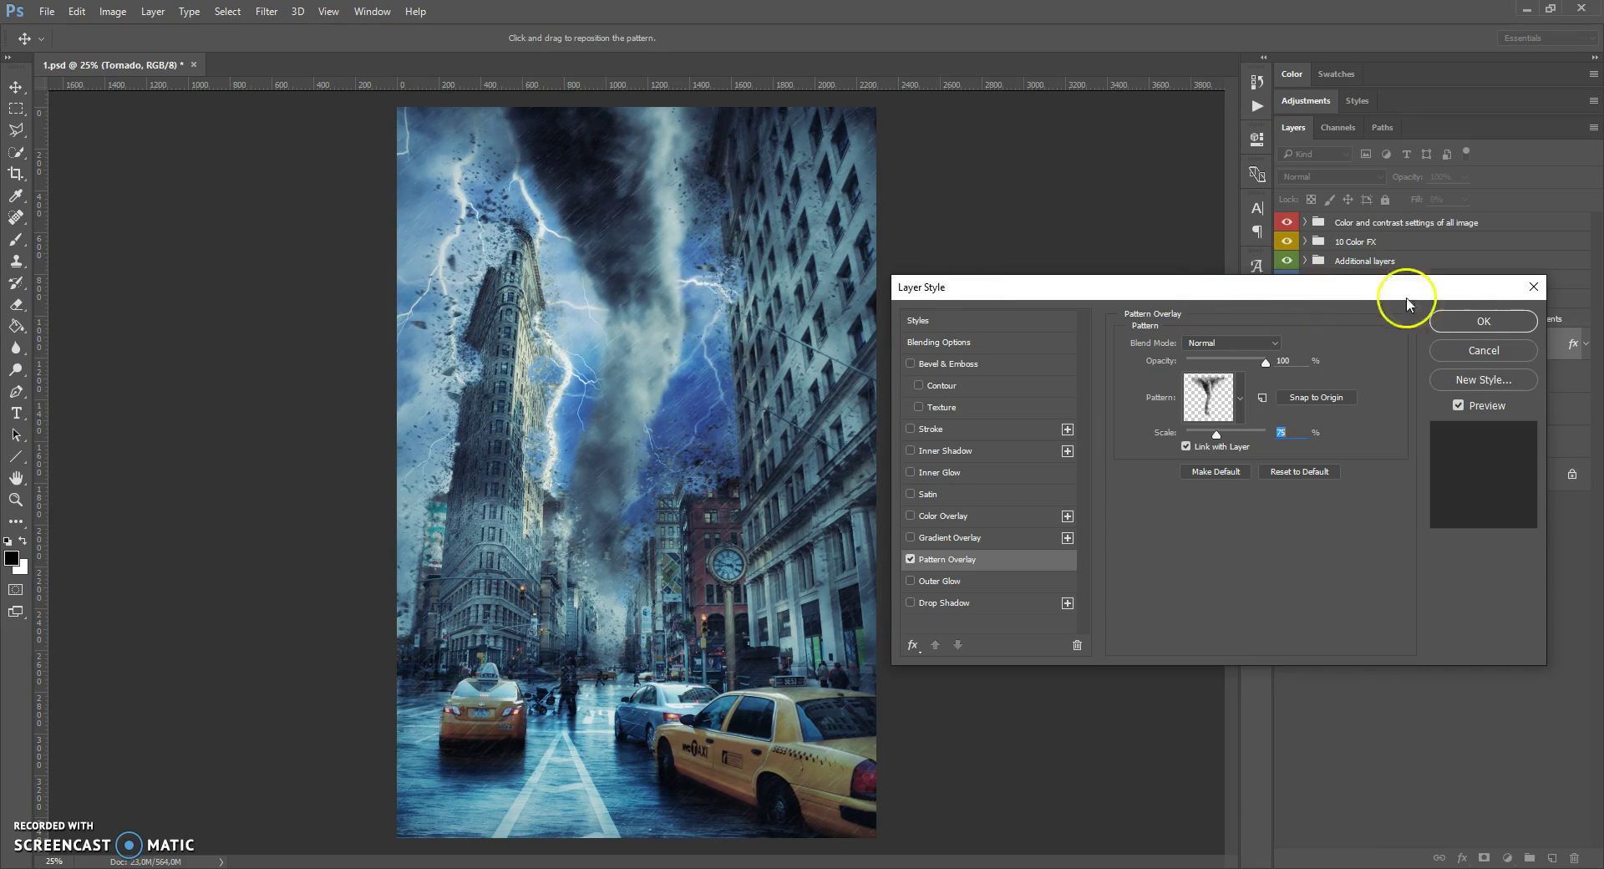
{"action": "mouse_move", "coordinate": [655, 340]}
{"action": "left_mouse_down"}
{"action": "mouse_move", "coordinate": [661, 411]}
{"action": "mouse_move", "coordinate": [655, 359]}
{"action": "left_mouse_up"}
{"action": "left_click", "coordinate": [1440, 322]}
{"action": "left_click", "coordinate": [1313, 348]}
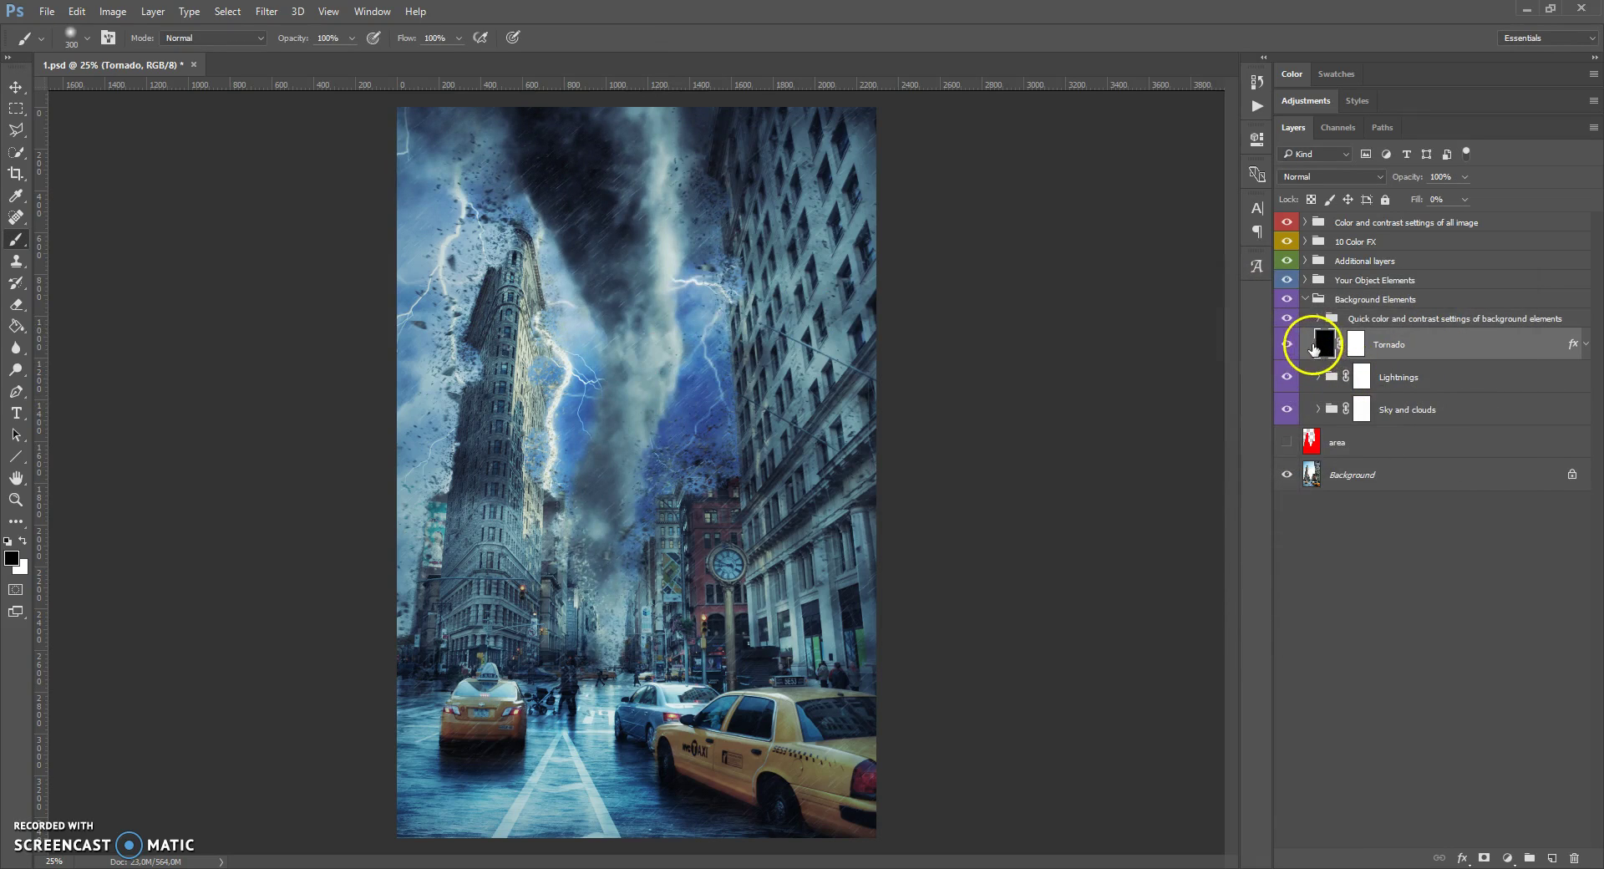
Step: In the background elements' quick color and contrast group, set the Brightness/Contrast adjustment to brightness -26 and contrast 46
{"action": "left_click", "coordinate": [1325, 322]}
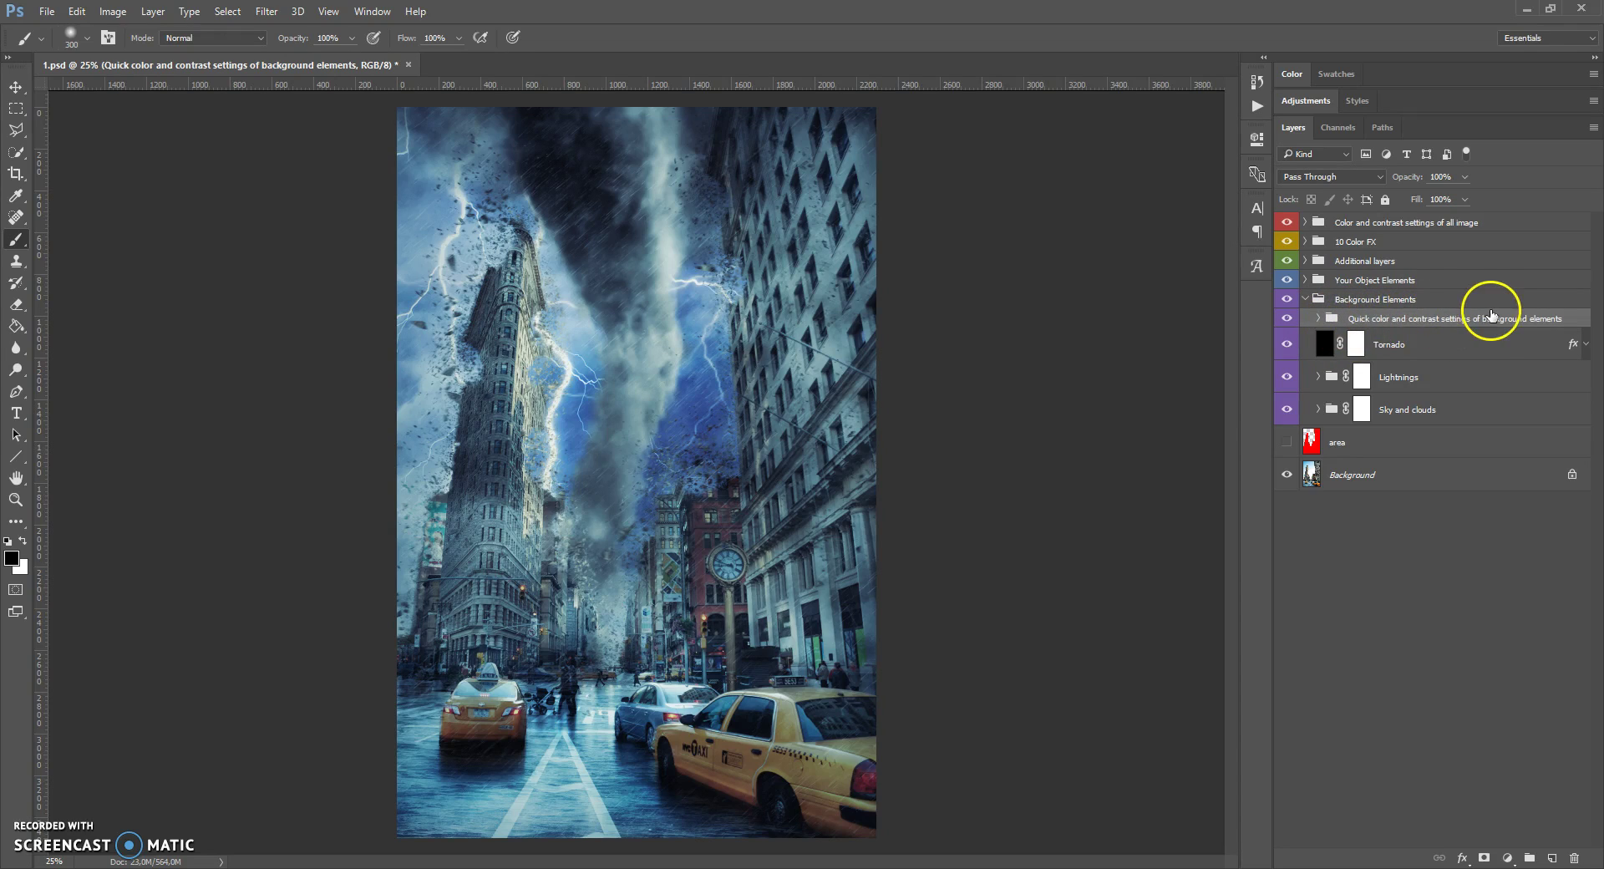
{"action": "left_click", "coordinate": [1318, 319]}
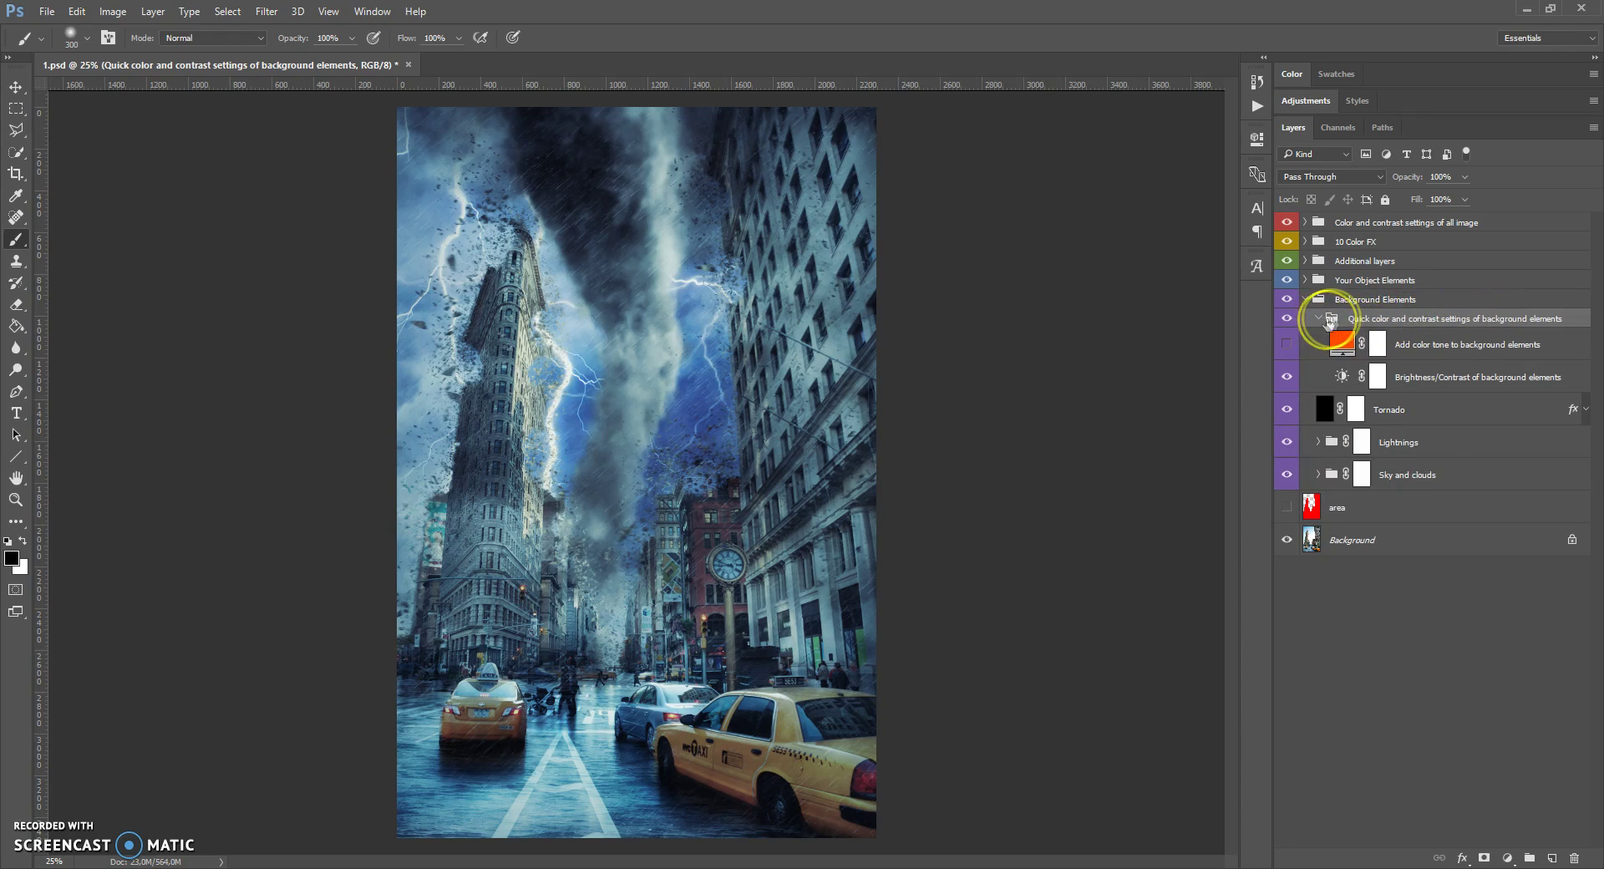
{"action": "left_click", "coordinate": [1341, 377]}
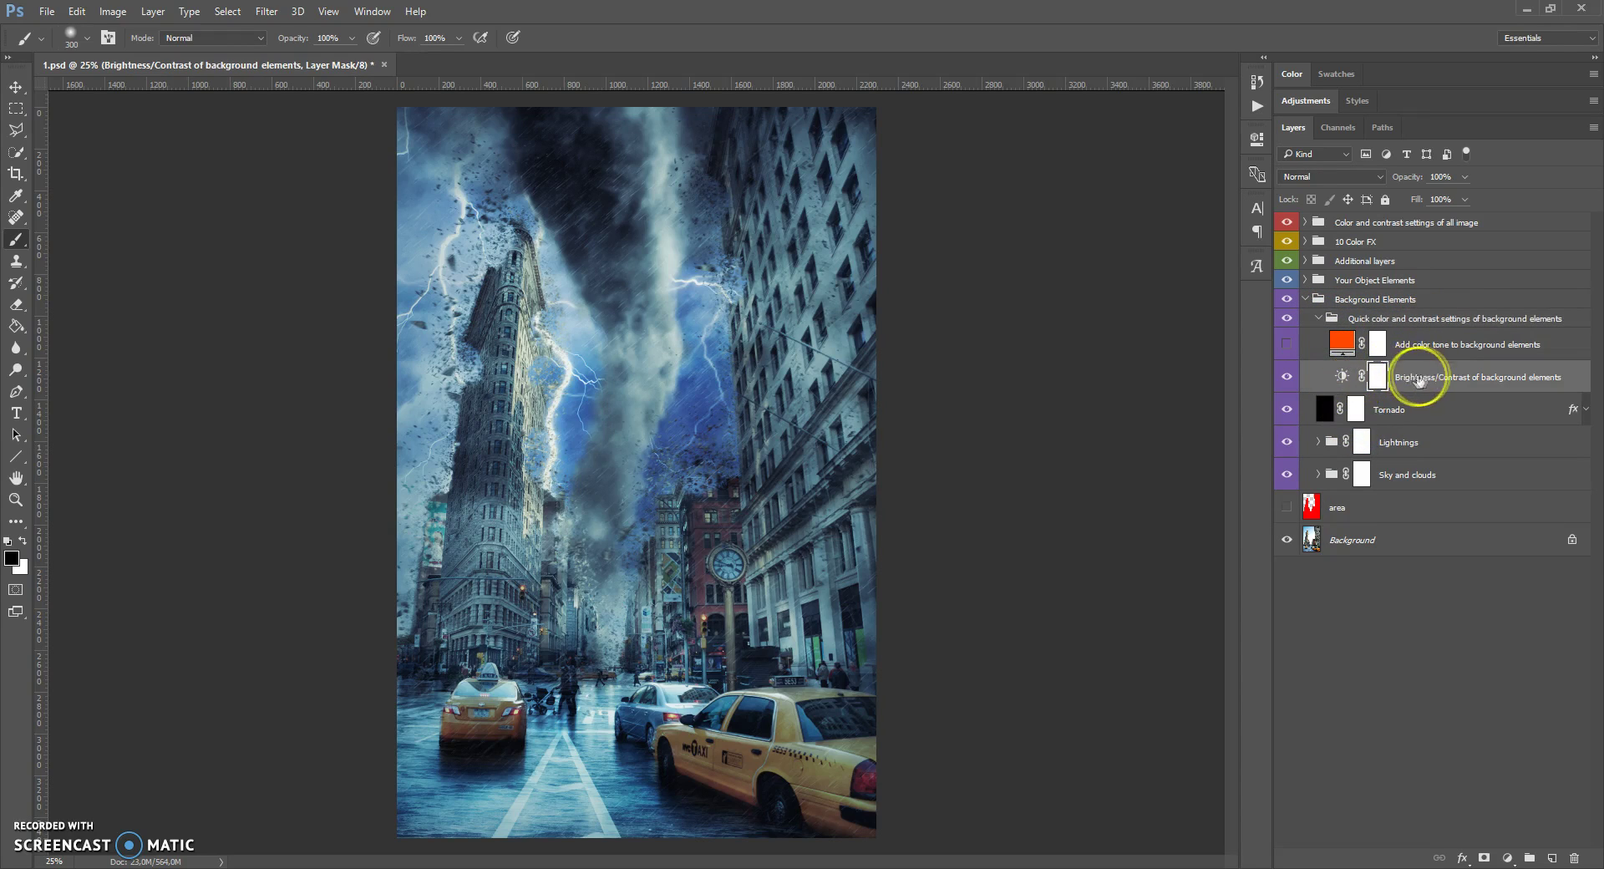
{"action": "left_click", "coordinate": [1341, 376]}
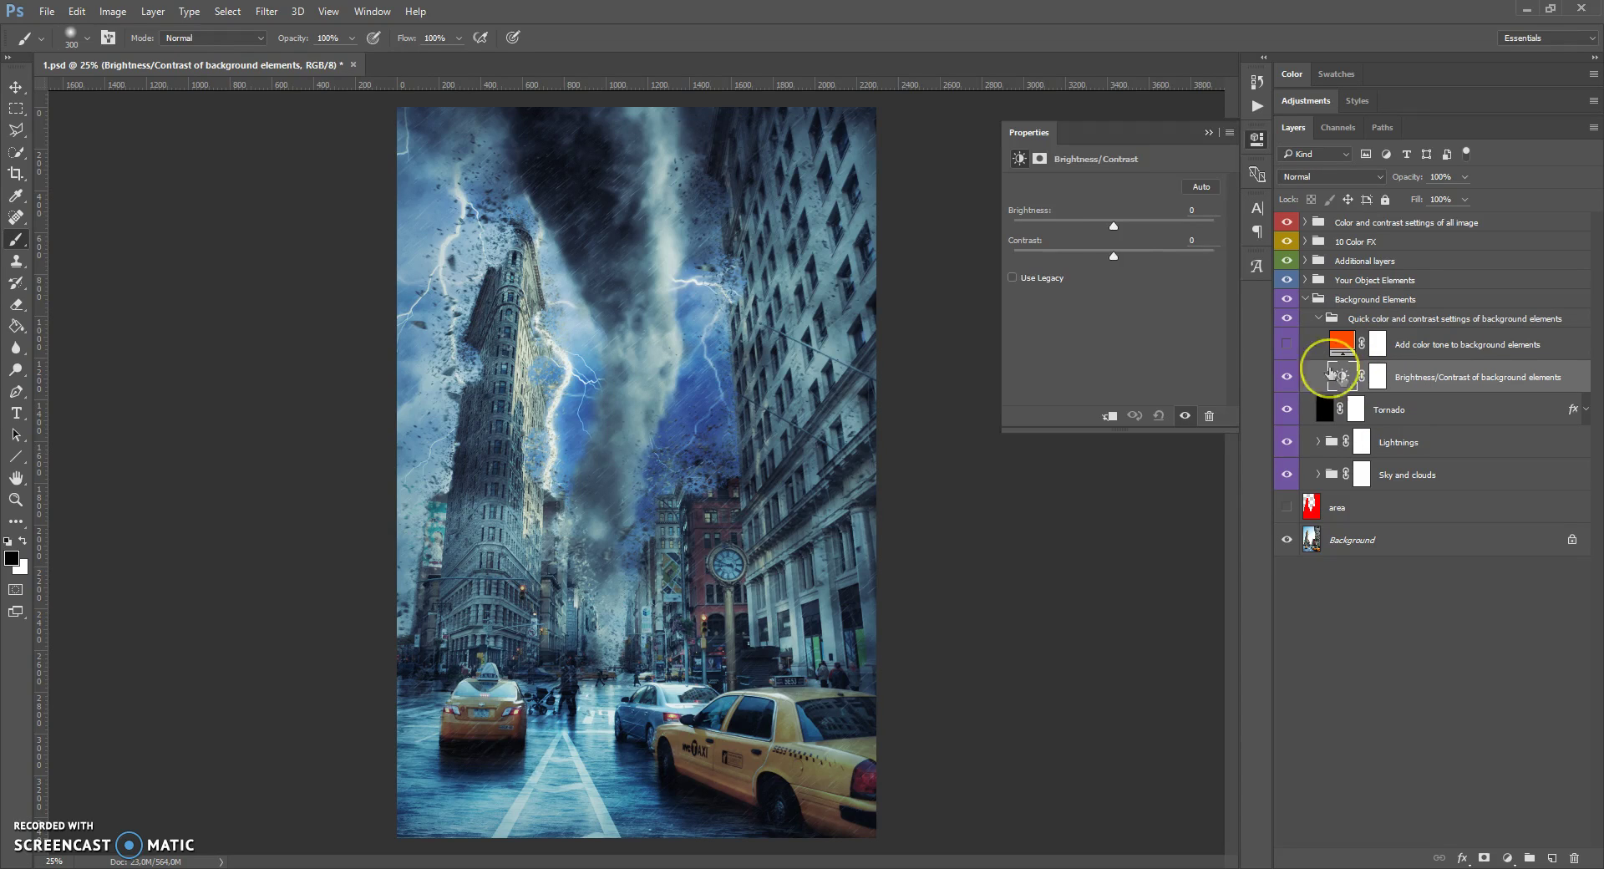
{"action": "mouse_move", "coordinate": [1118, 233]}
{"action": "left_mouse_down"}
{"action": "mouse_move", "coordinate": [1186, 227]}
{"action": "mouse_move", "coordinate": [1033, 231]}
{"action": "mouse_move", "coordinate": [1114, 226]}
{"action": "mouse_move", "coordinate": [1228, 258]}
{"action": "mouse_move", "coordinate": [1104, 265]}
{"action": "mouse_move", "coordinate": [1138, 261]}
{"action": "mouse_move", "coordinate": [1121, 259]}
{"action": "left_mouse_up"}
{"action": "type", "text": "0"}
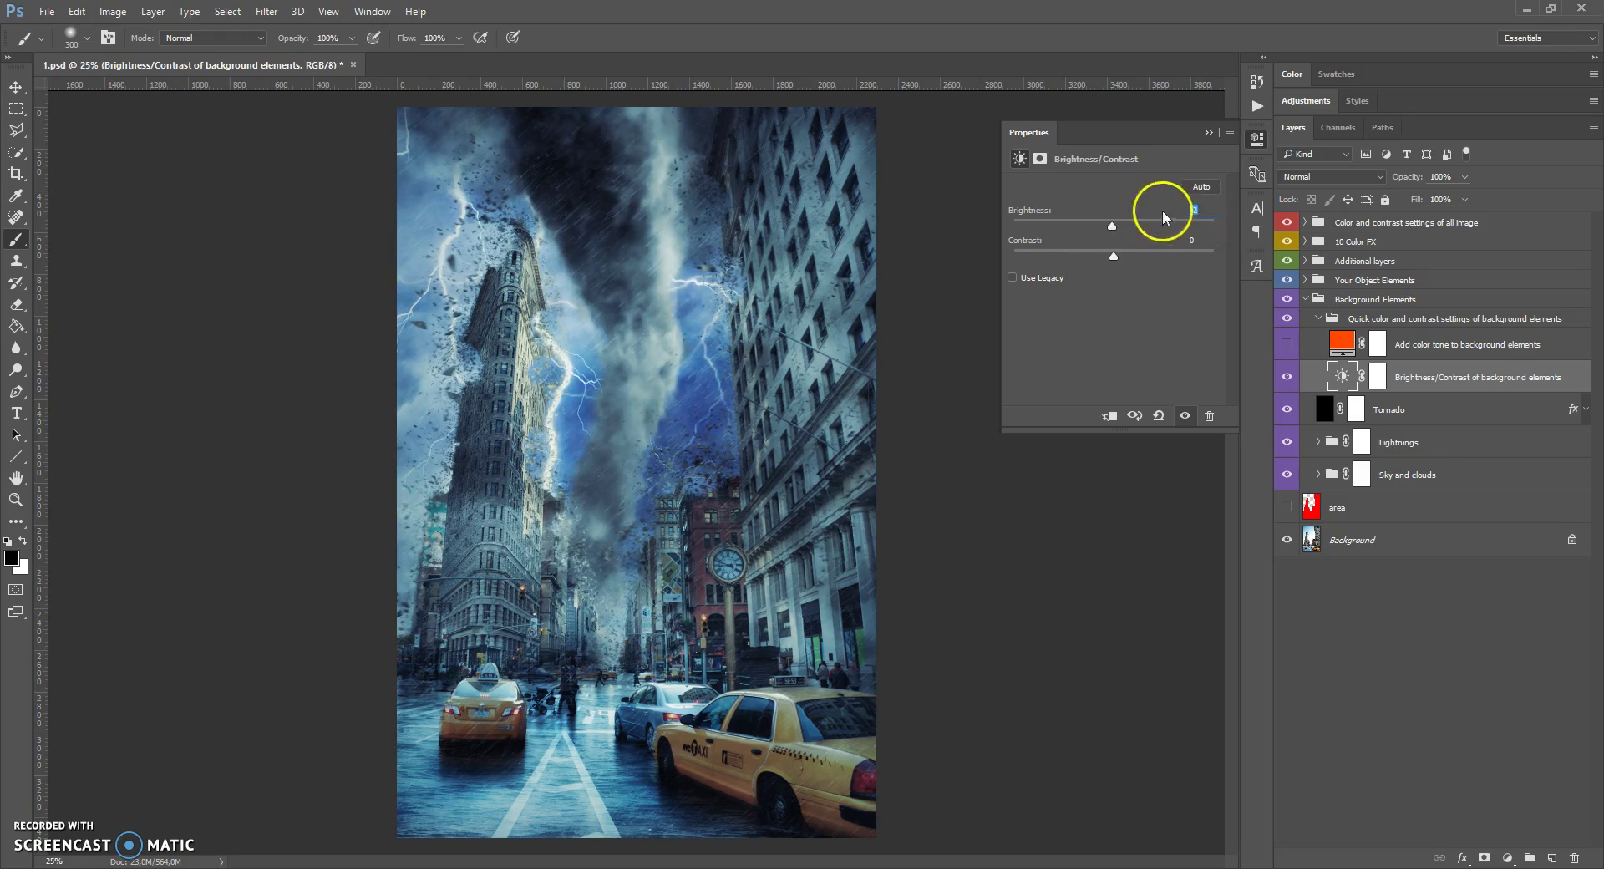
{"action": "left_click_drag", "start_coordinate": [1111, 226], "coordinate": [1155, 265]}
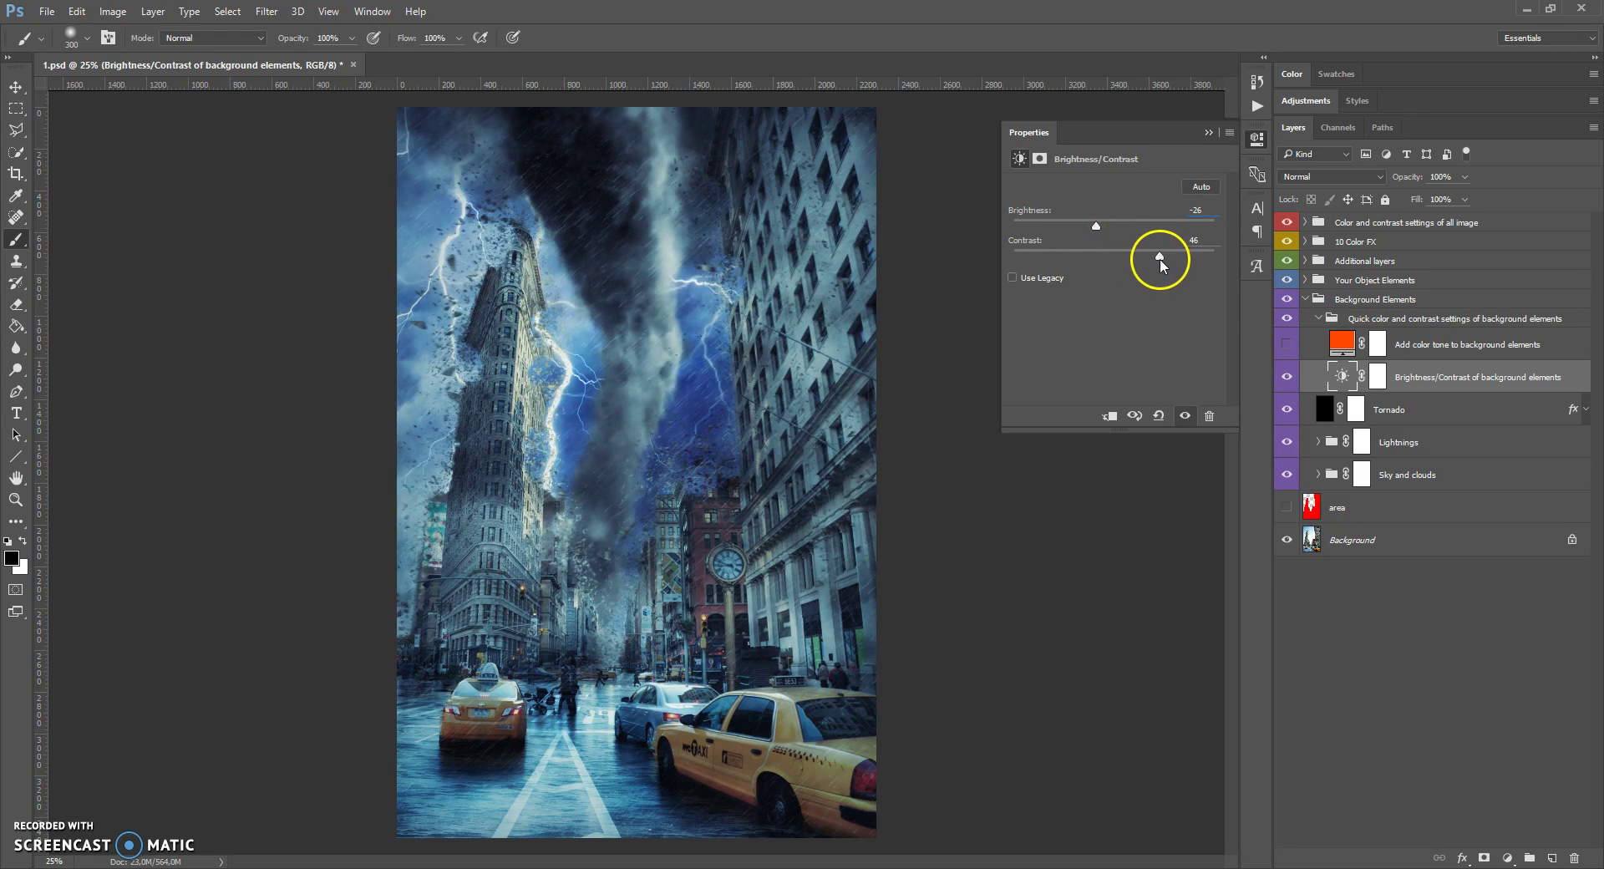
{"action": "left_click", "coordinate": [1208, 132]}
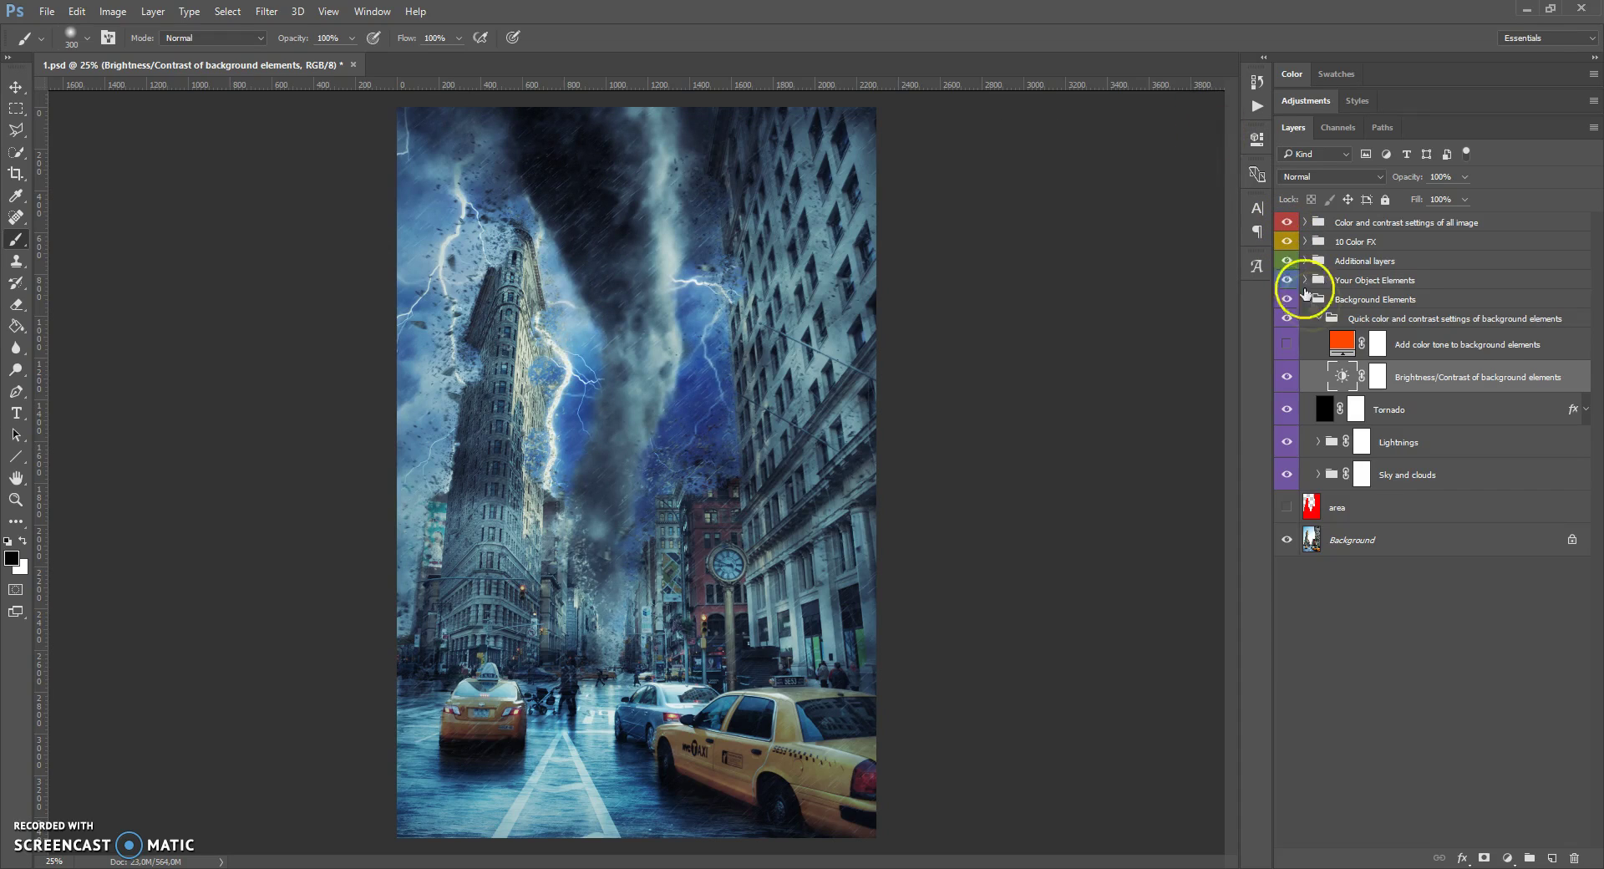
Step: Make the orange Add color tone to background elements layer visible
{"action": "left_click", "coordinate": [1342, 341]}
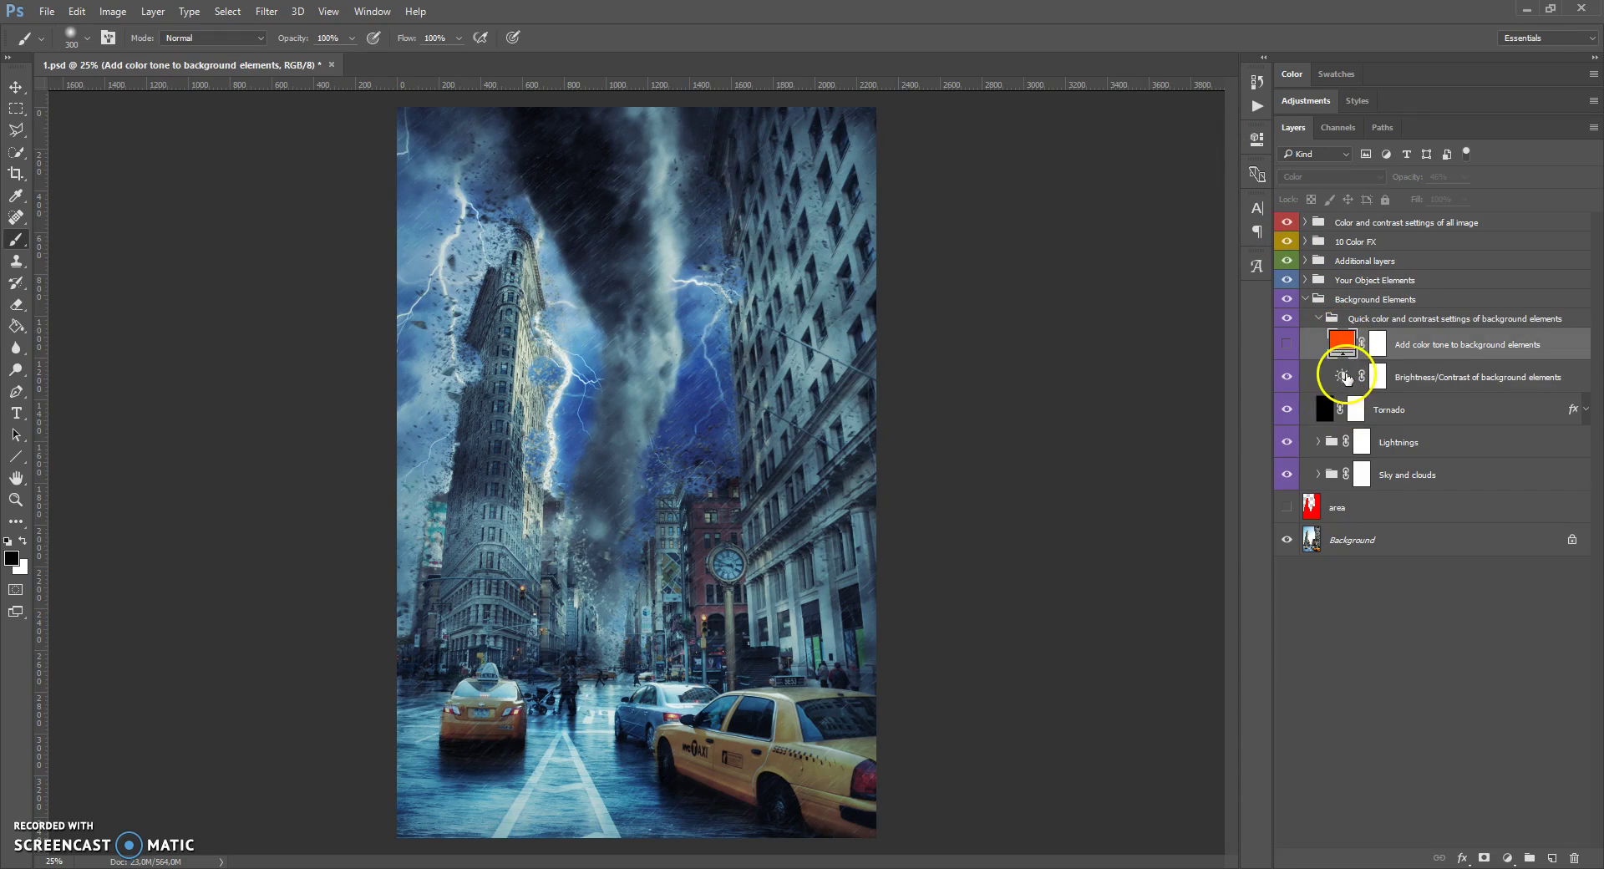
{"action": "left_click", "coordinate": [1287, 346]}
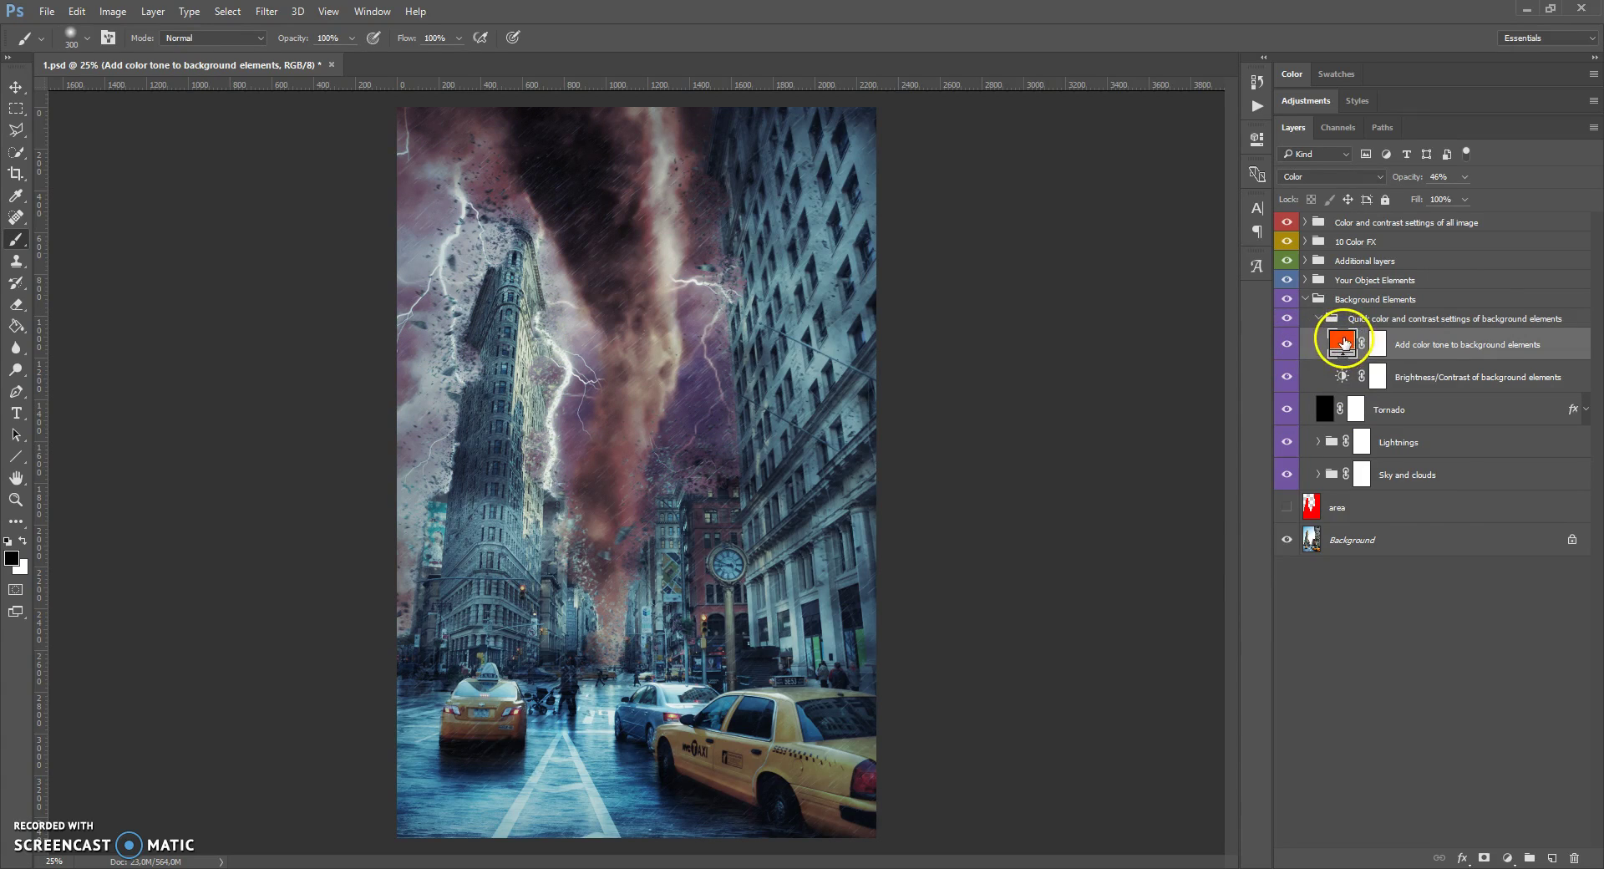
{"action": "double_click", "coordinate": [1341, 341]}
{"action": "mouse_move", "coordinate": [1260, 338]}
{"action": "left_mouse_down"}
{"action": "mouse_move", "coordinate": [1253, 514]}
{"action": "mouse_move", "coordinate": [1256, 334]}
{"action": "left_mouse_up"}
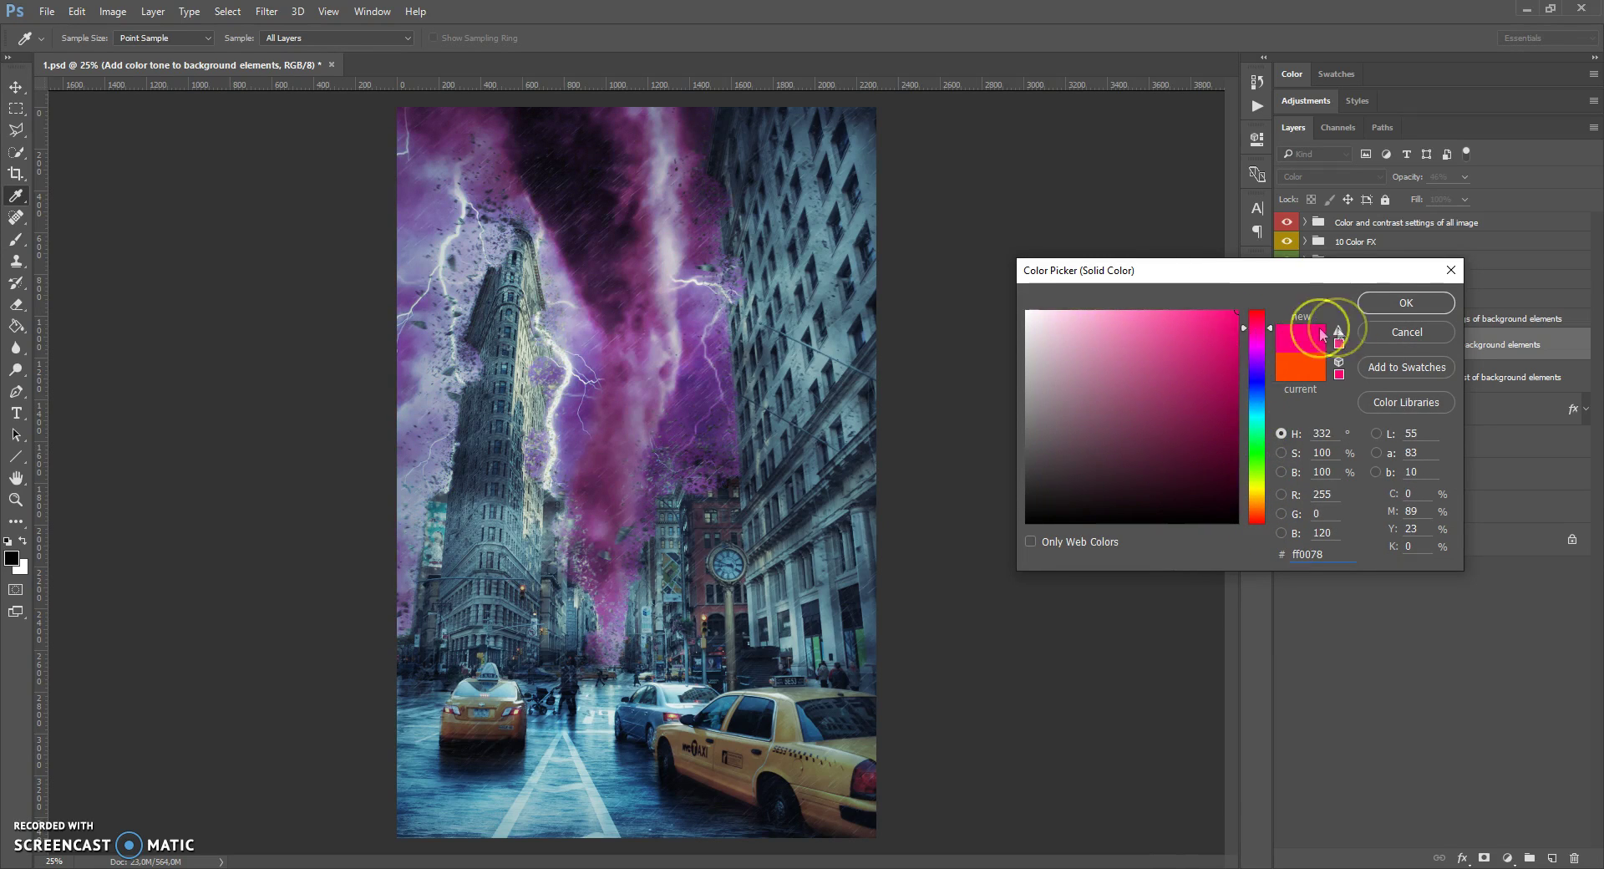
{"action": "left_click", "coordinate": [1392, 331]}
Step: Set the opacity of the Add color tone to background elements layer to 49%
{"action": "left_click", "coordinate": [1463, 176]}
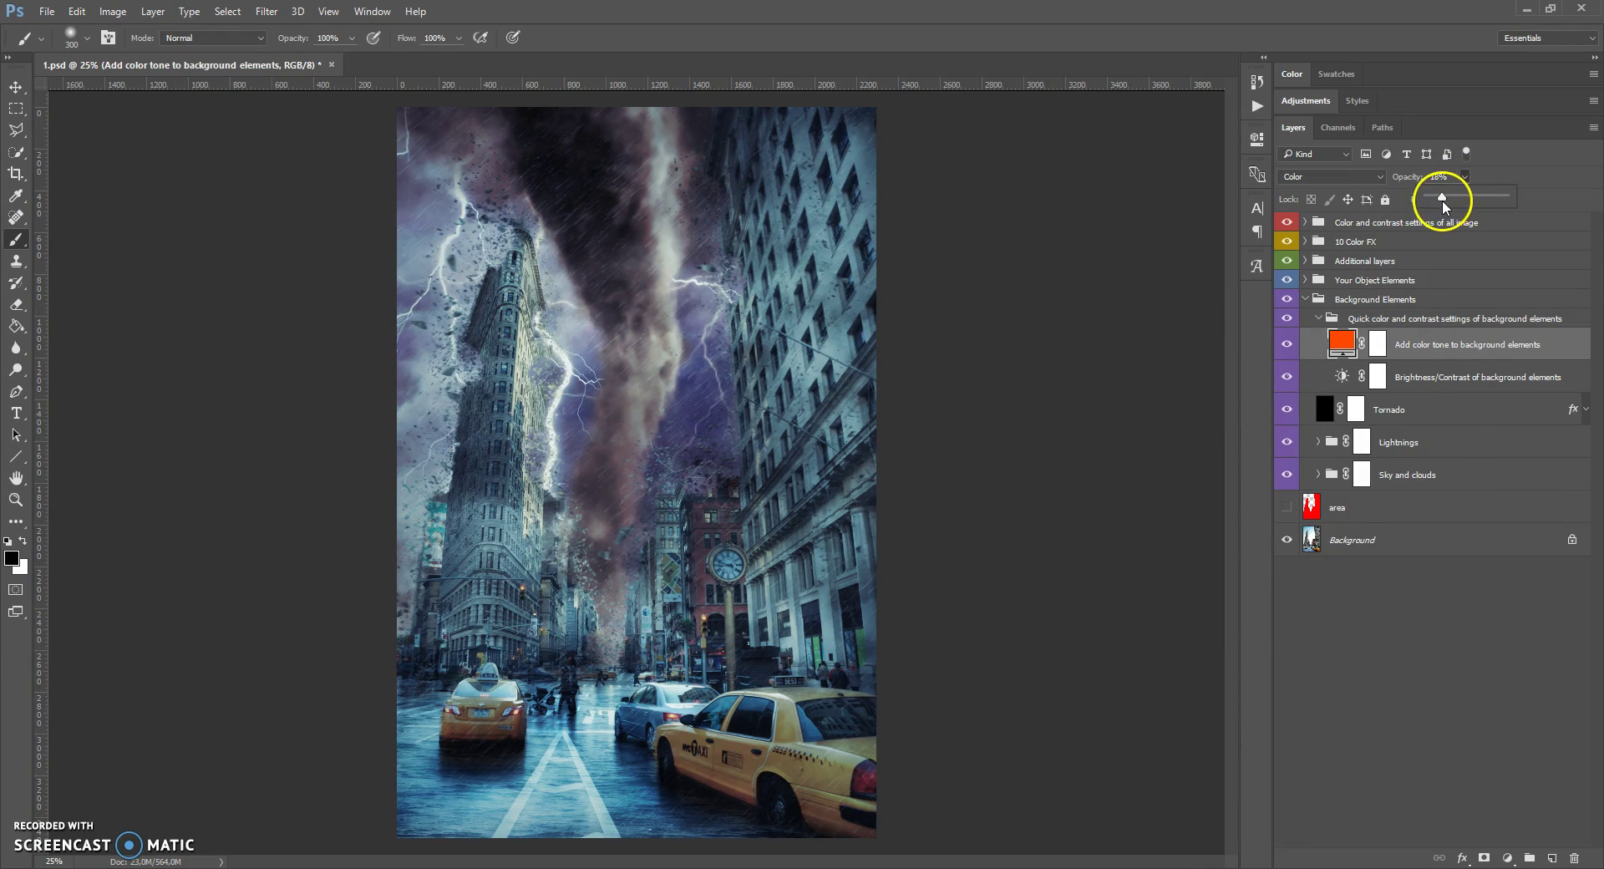
{"action": "mouse_move", "coordinate": [1448, 200]}
{"action": "left_mouse_down"}
{"action": "mouse_move", "coordinate": [1504, 200]}
{"action": "mouse_move", "coordinate": [1465, 198]}
{"action": "left_mouse_up"}
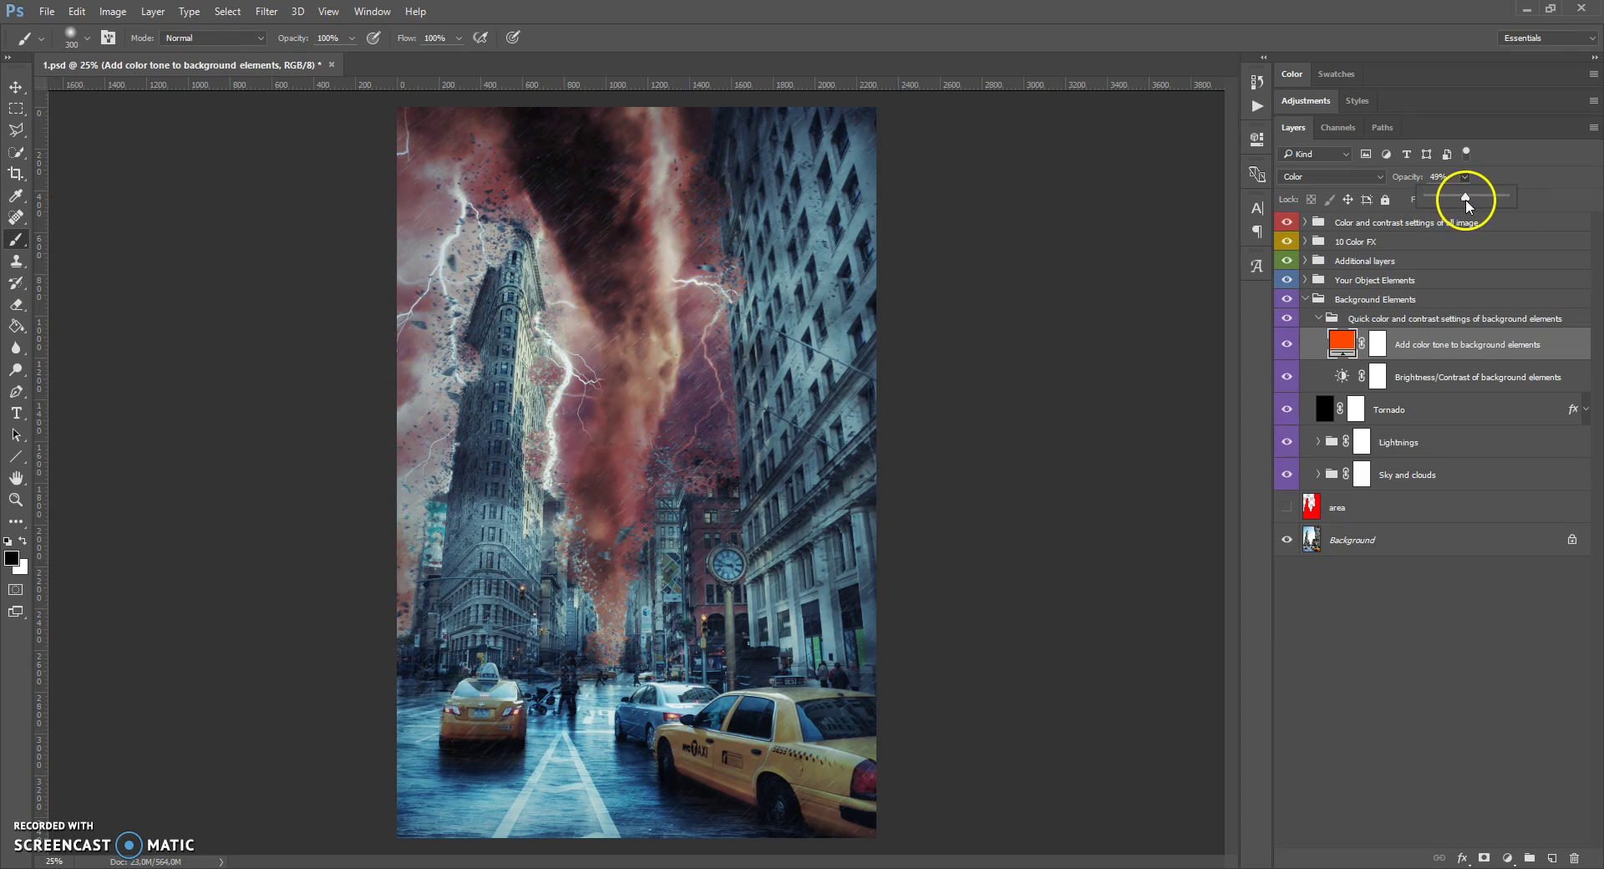
Step: Recolor the Add color tone to background elements layer to blue #009cff and fine-tune its opacity
{"action": "left_click", "coordinate": [1286, 344]}
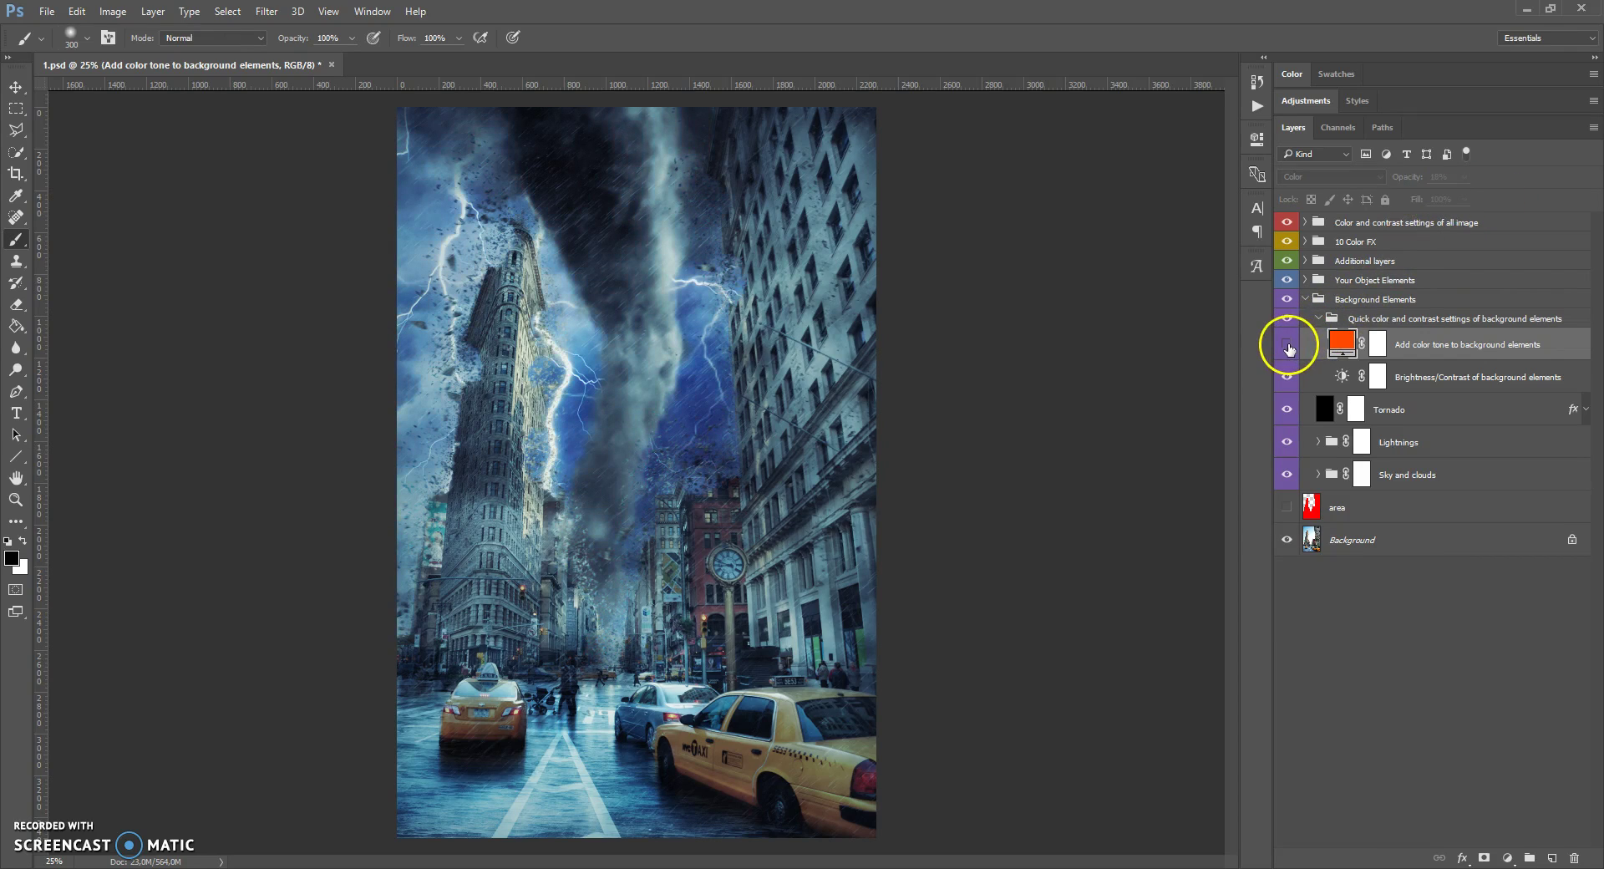
{"action": "left_click", "coordinate": [1286, 344]}
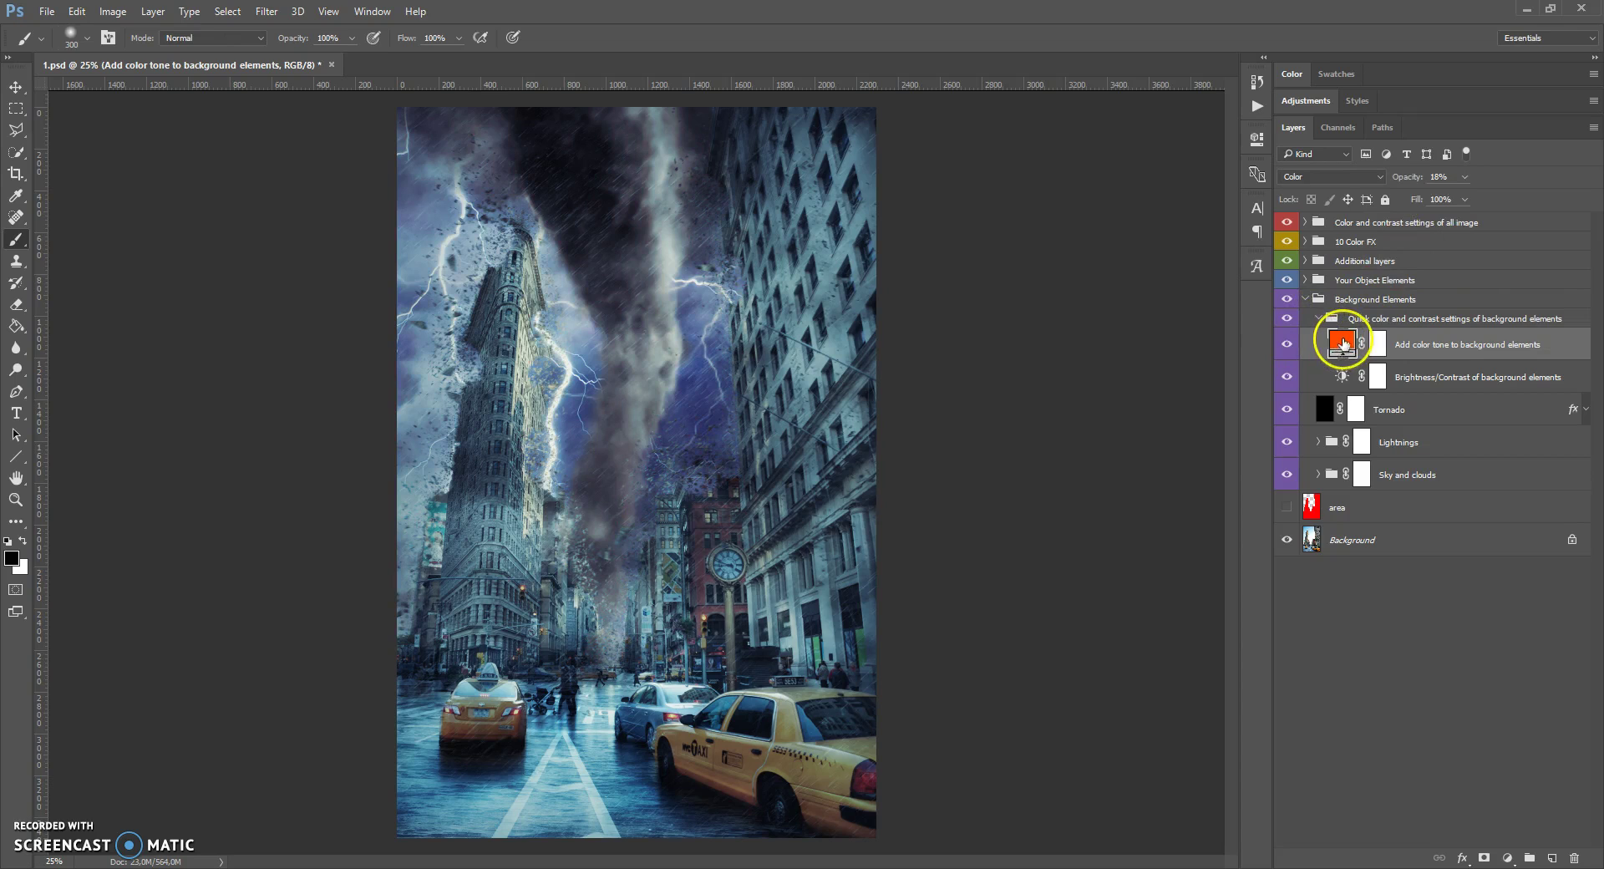
{"action": "double_click", "coordinate": [1343, 343]}
{"action": "left_click_drag", "start_coordinate": [1268, 369], "coordinate": [1253, 401]}
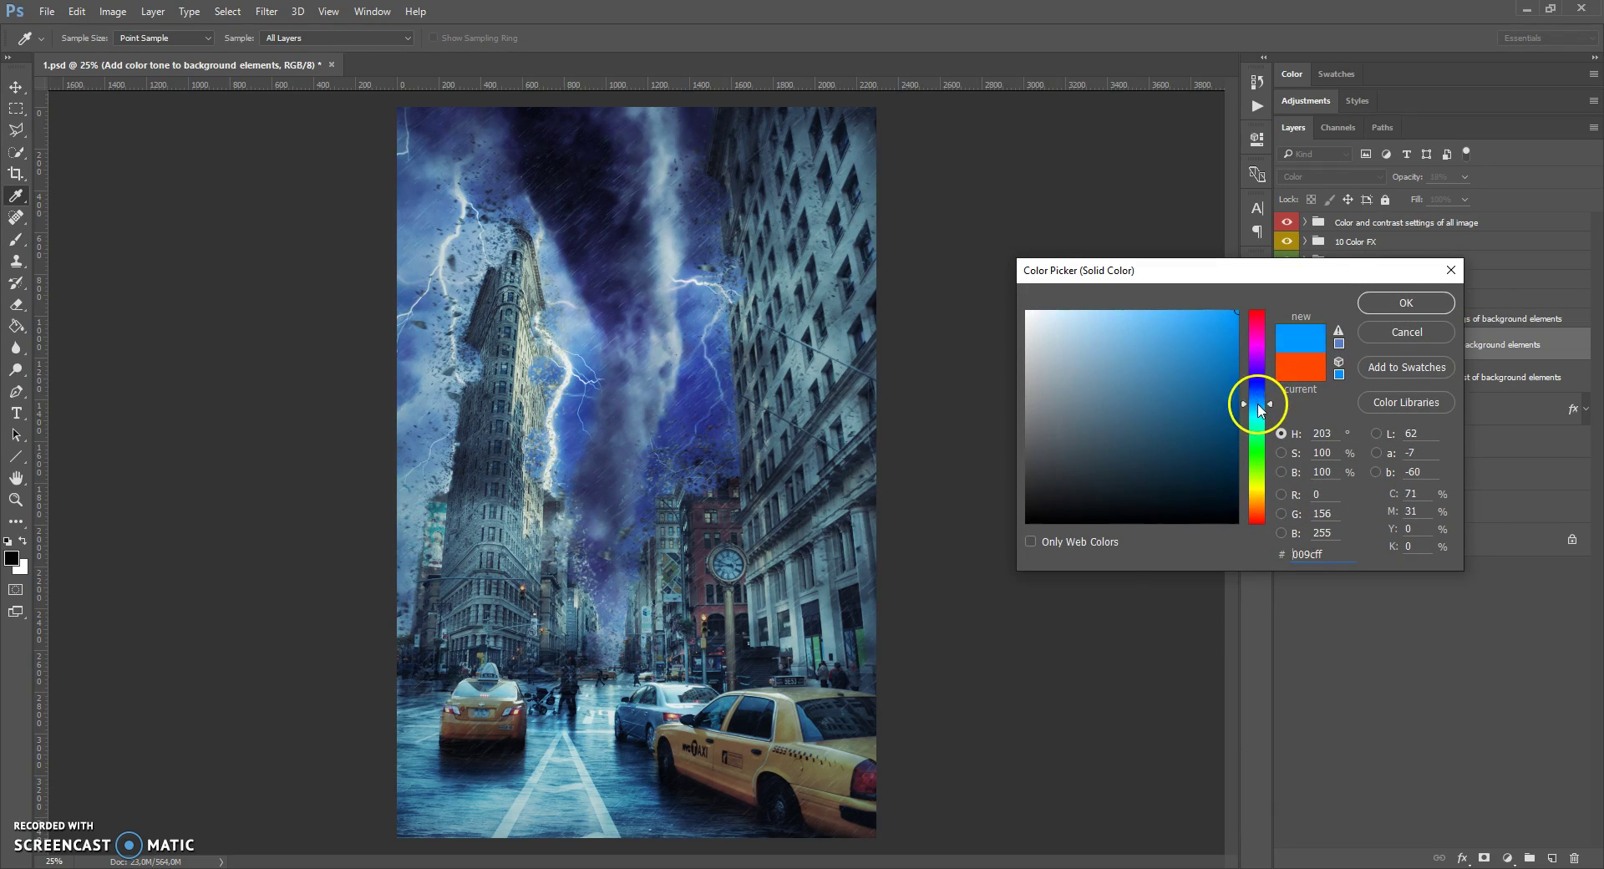
{"action": "left_click", "coordinate": [1391, 304]}
{"action": "left_click_drag", "start_coordinate": [1452, 200], "coordinate": [1462, 201]}
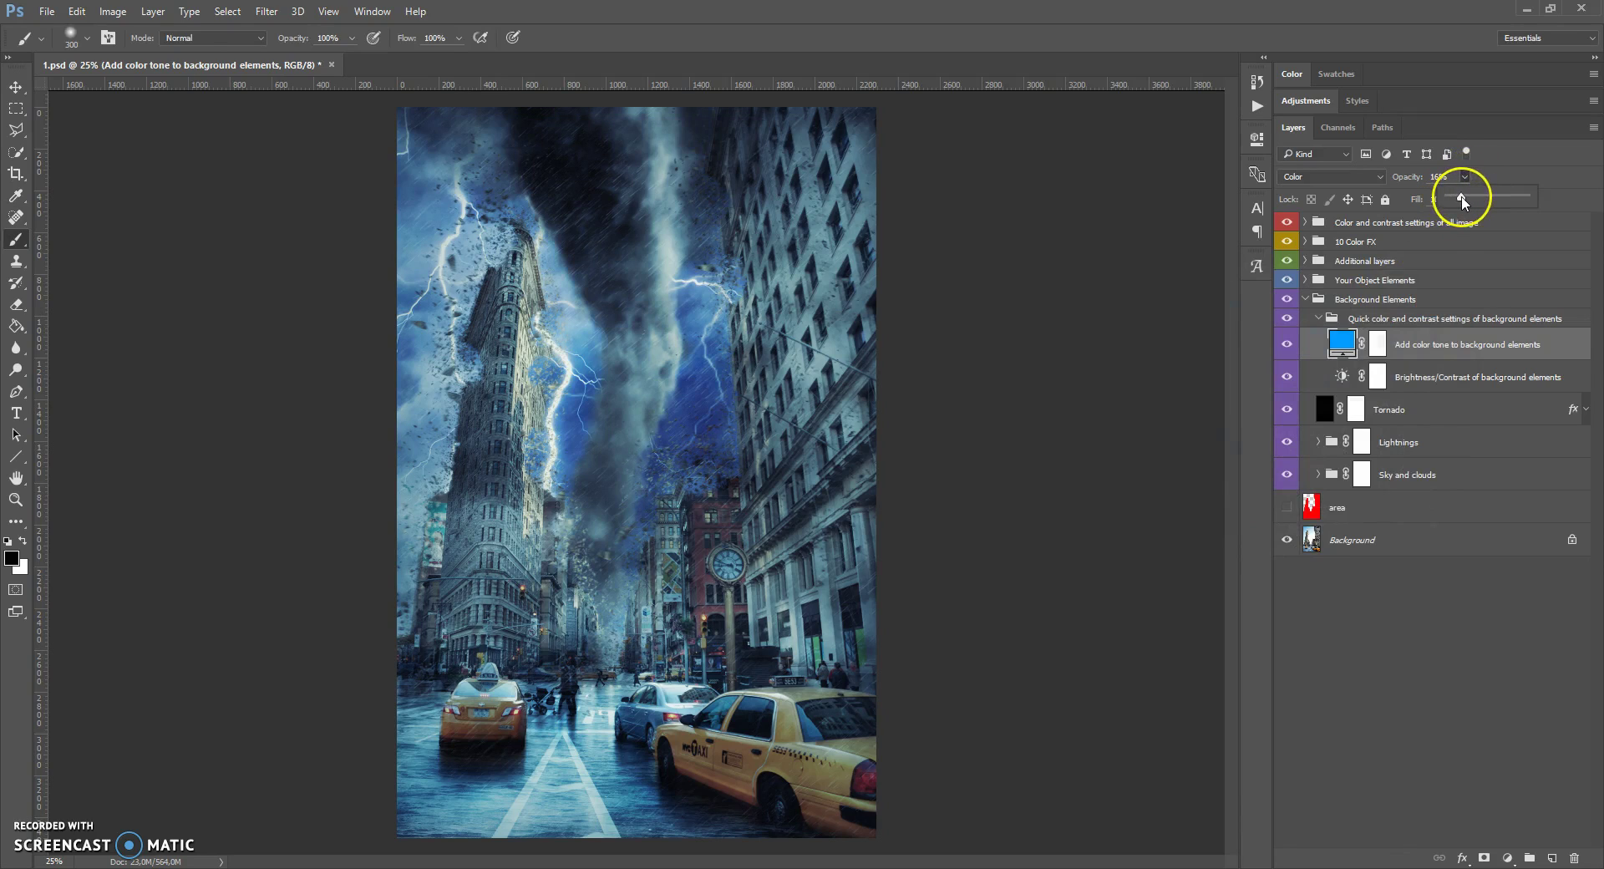
Step: Collapse the background quick settings and Background Elements groups, and expand the Your Object Elements group
{"action": "left_click", "coordinate": [1320, 319]}
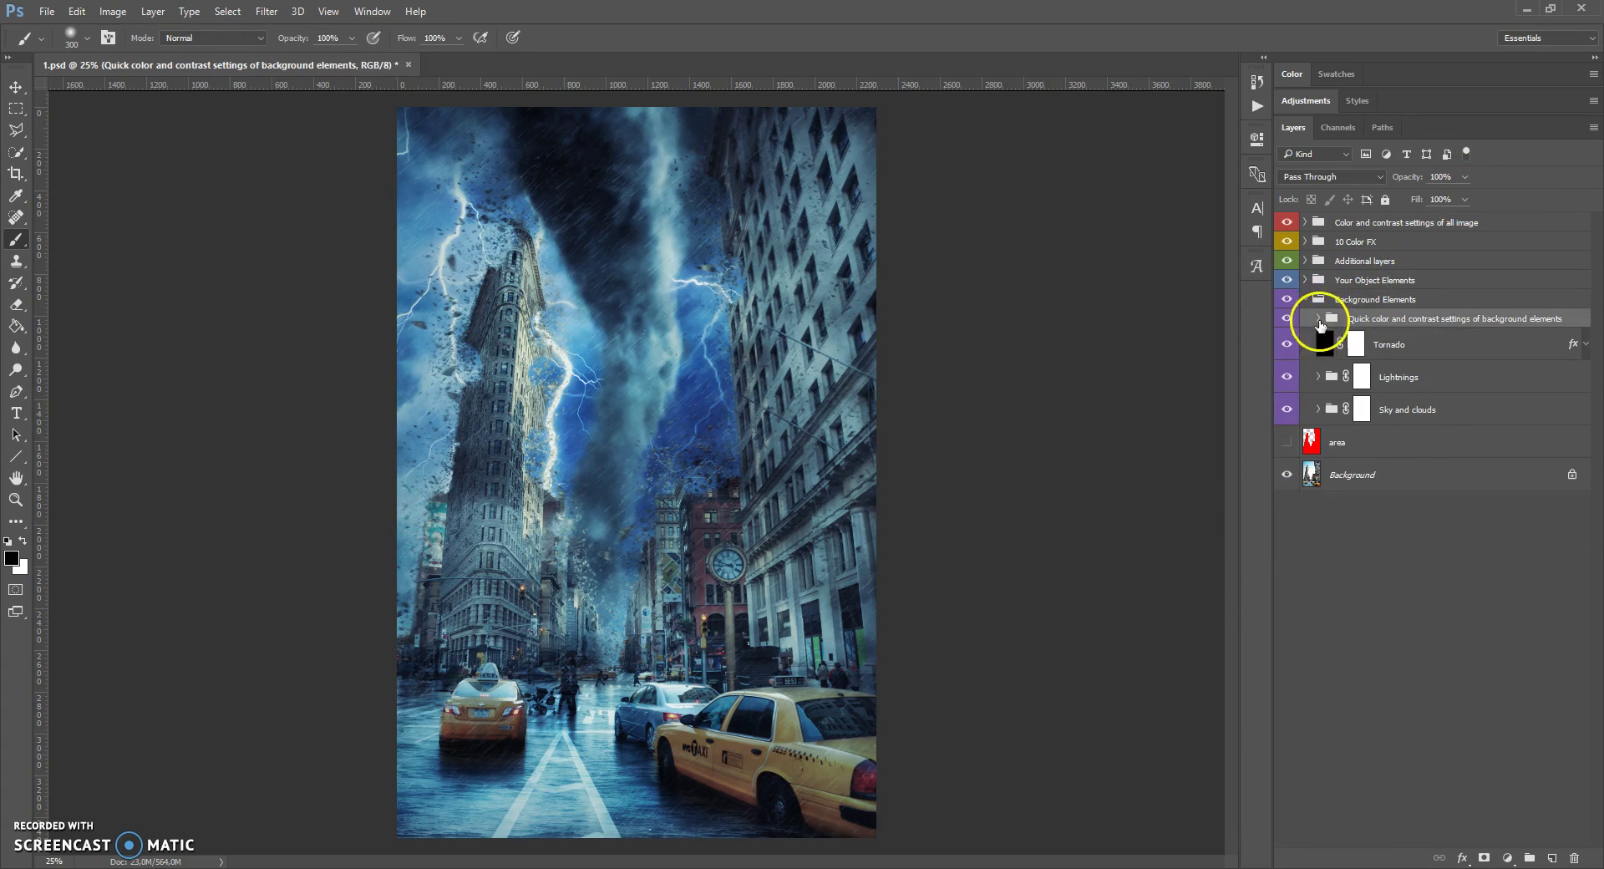
{"action": "left_click", "coordinate": [1305, 300]}
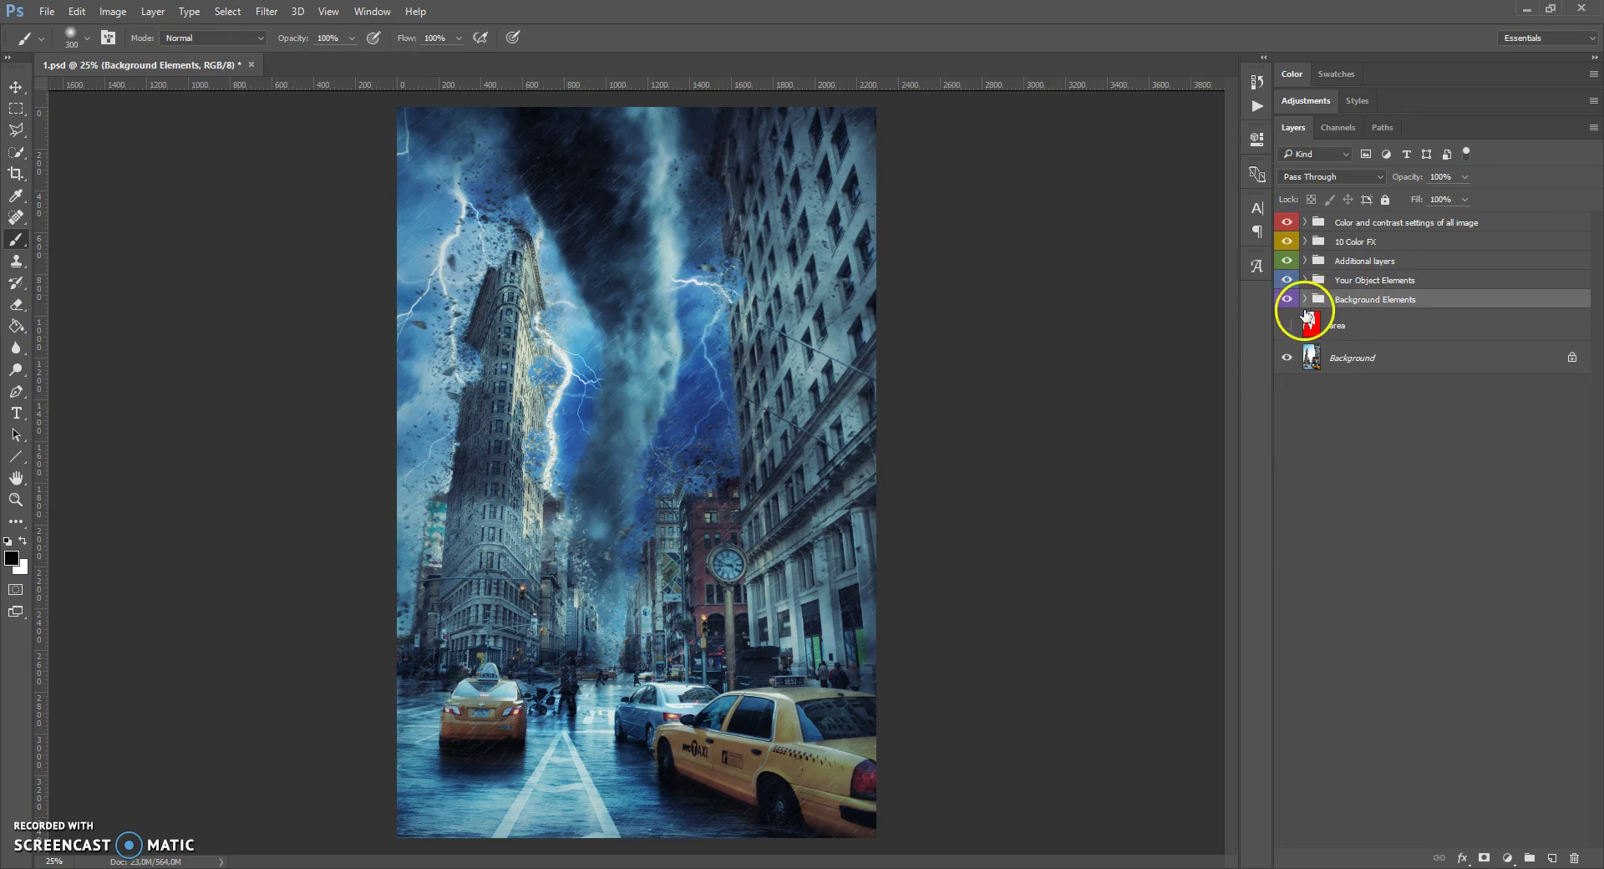
{"action": "left_click", "coordinate": [1313, 283]}
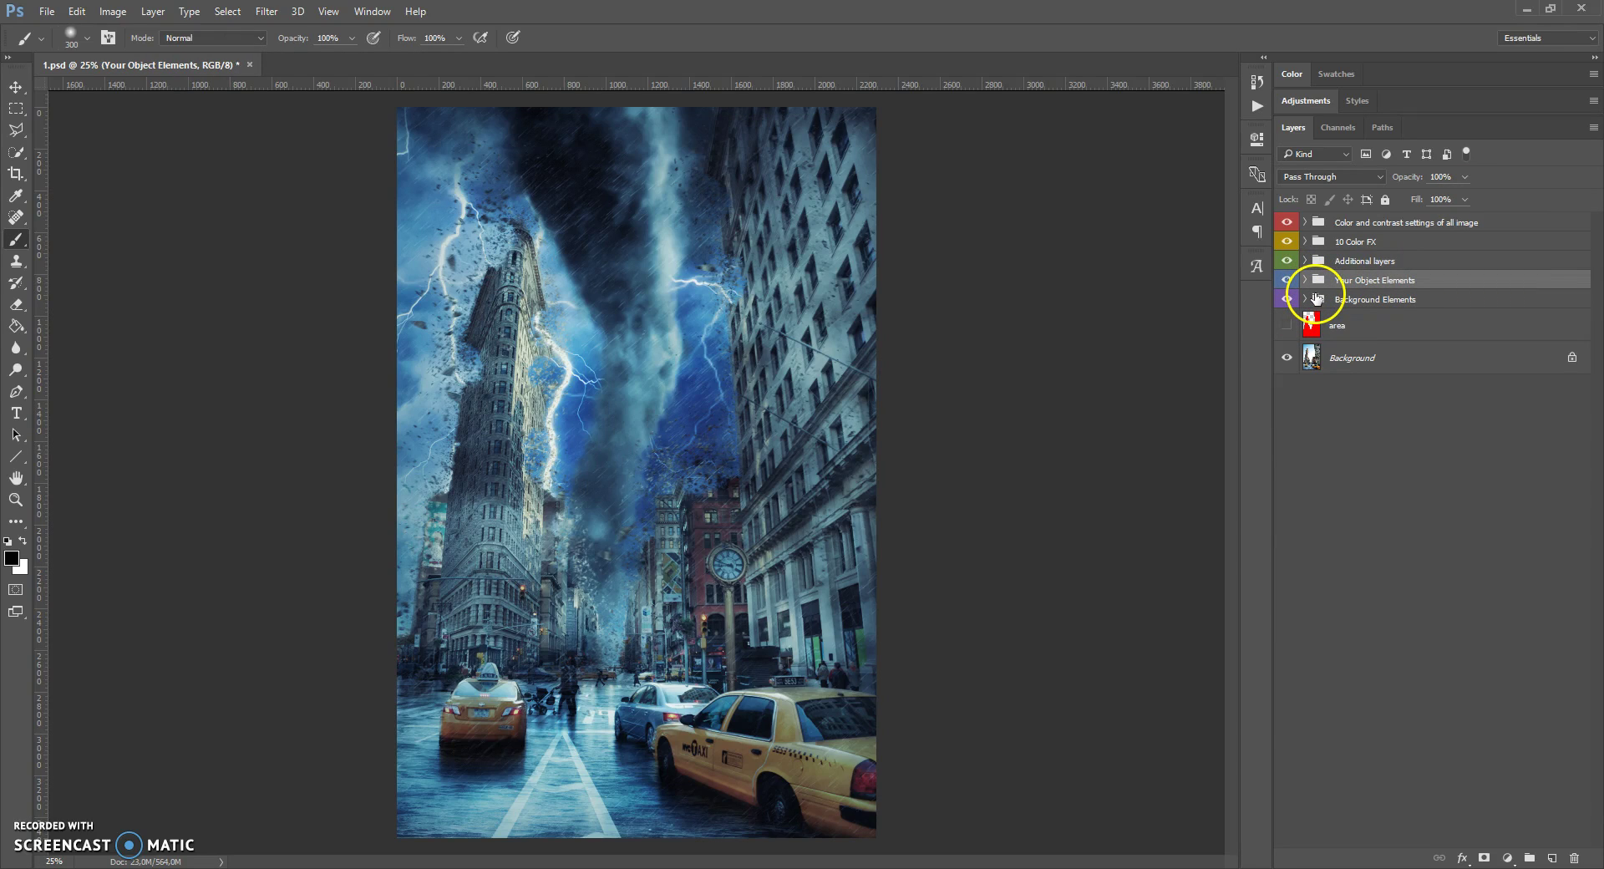
{"action": "left_click", "coordinate": [1303, 279]}
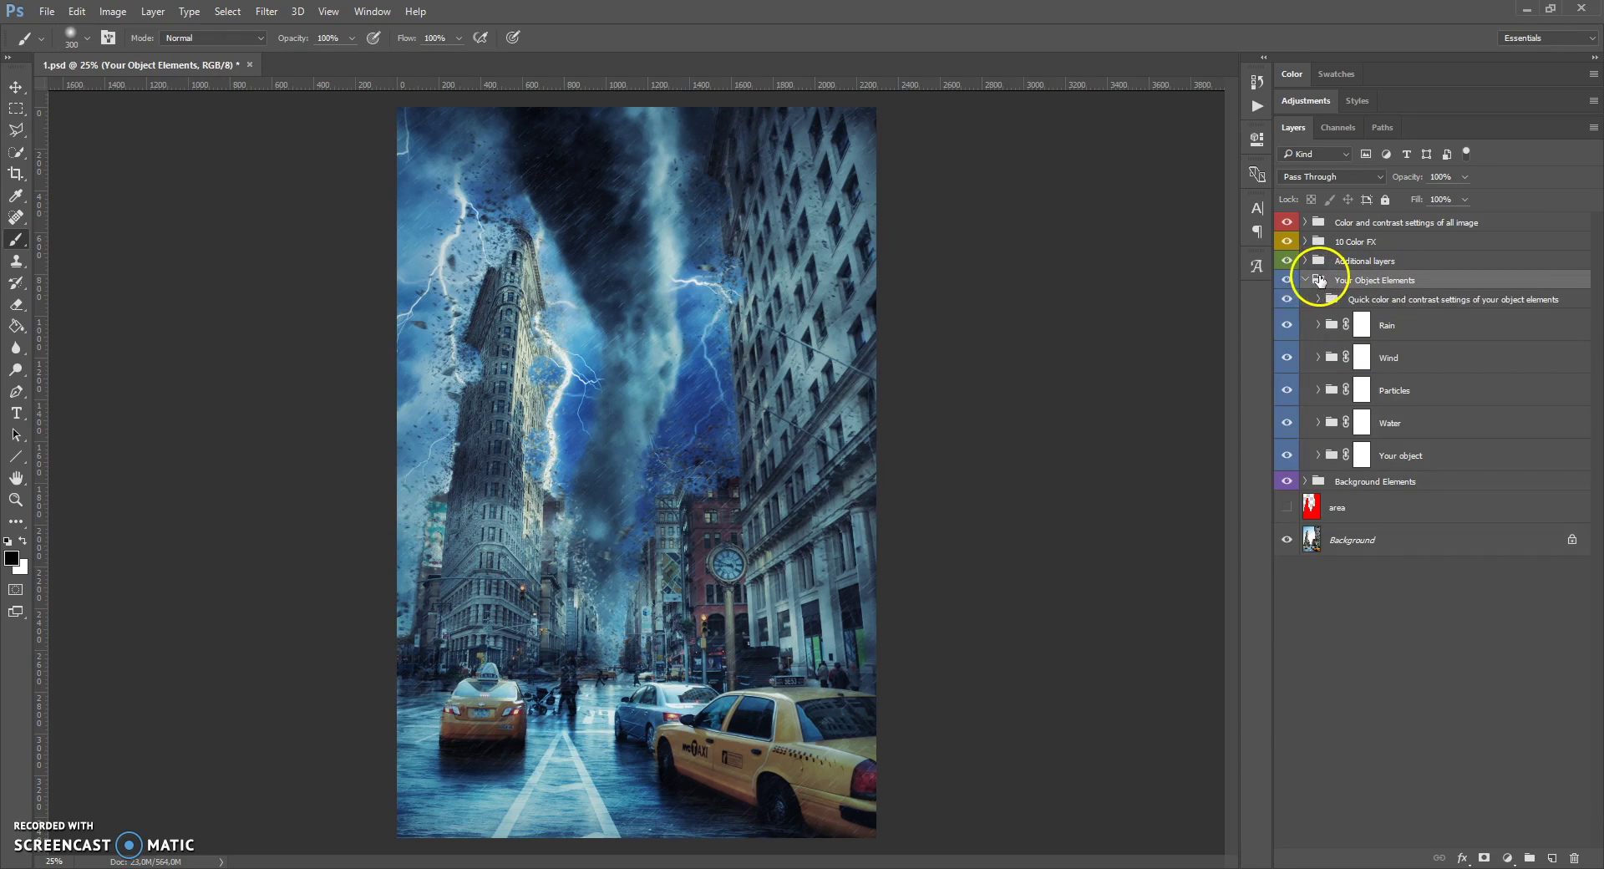
Step: Hide the Rain, Wind, Particles and Water groups, and show them again one by one to compare each effect
{"action": "left_click_drag", "start_coordinate": [1292, 325], "coordinate": [1294, 426]}
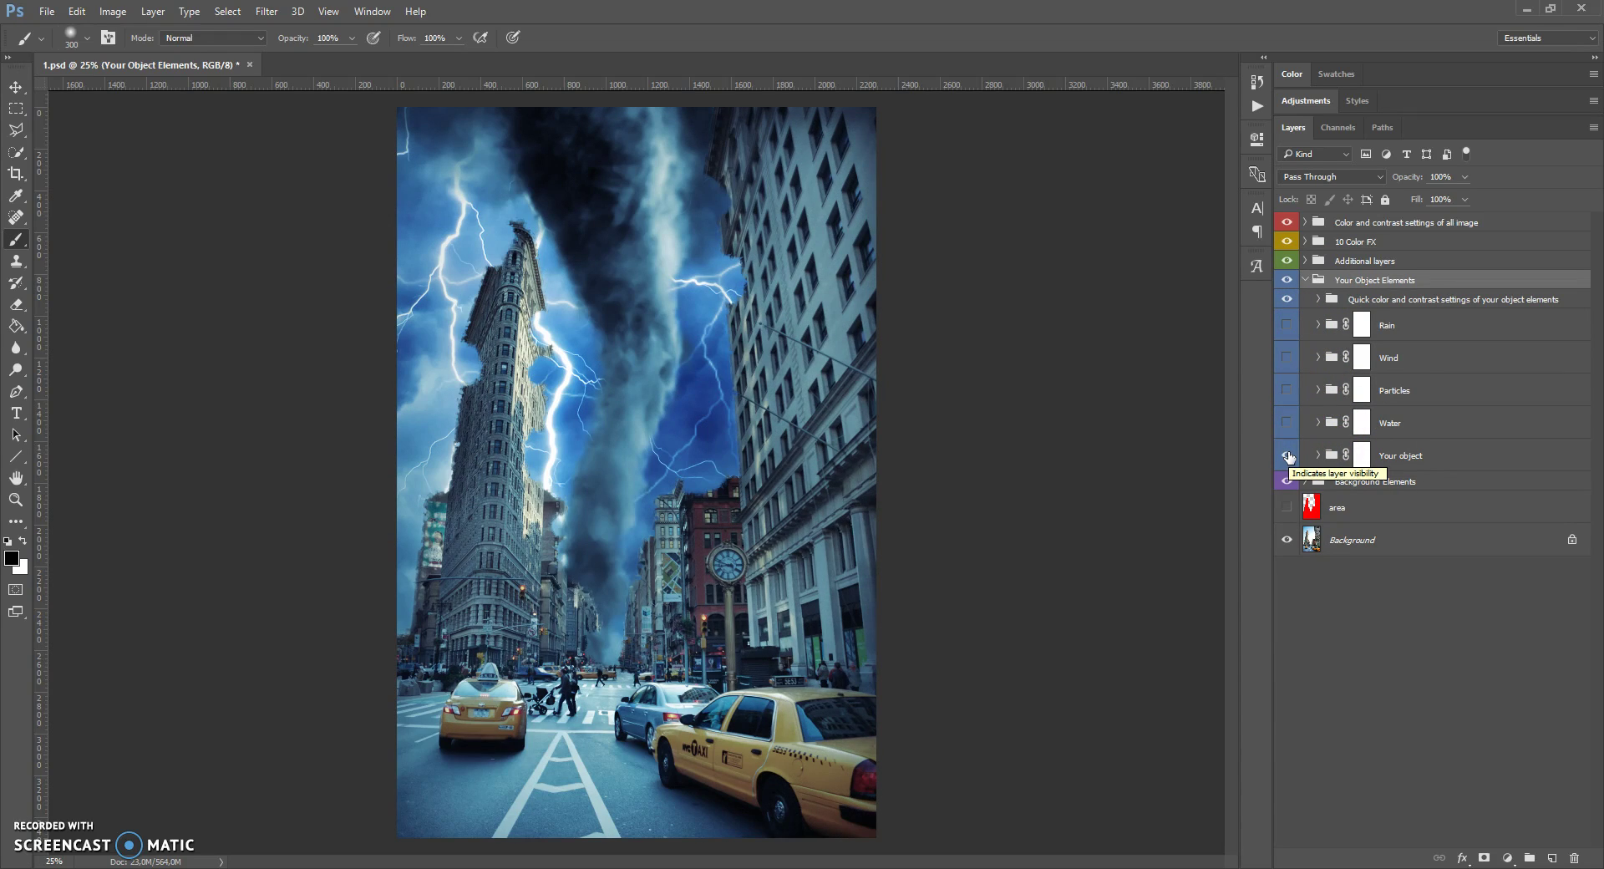
{"action": "left_click", "coordinate": [1287, 456]}
{"action": "left_click", "coordinate": [1287, 456]}
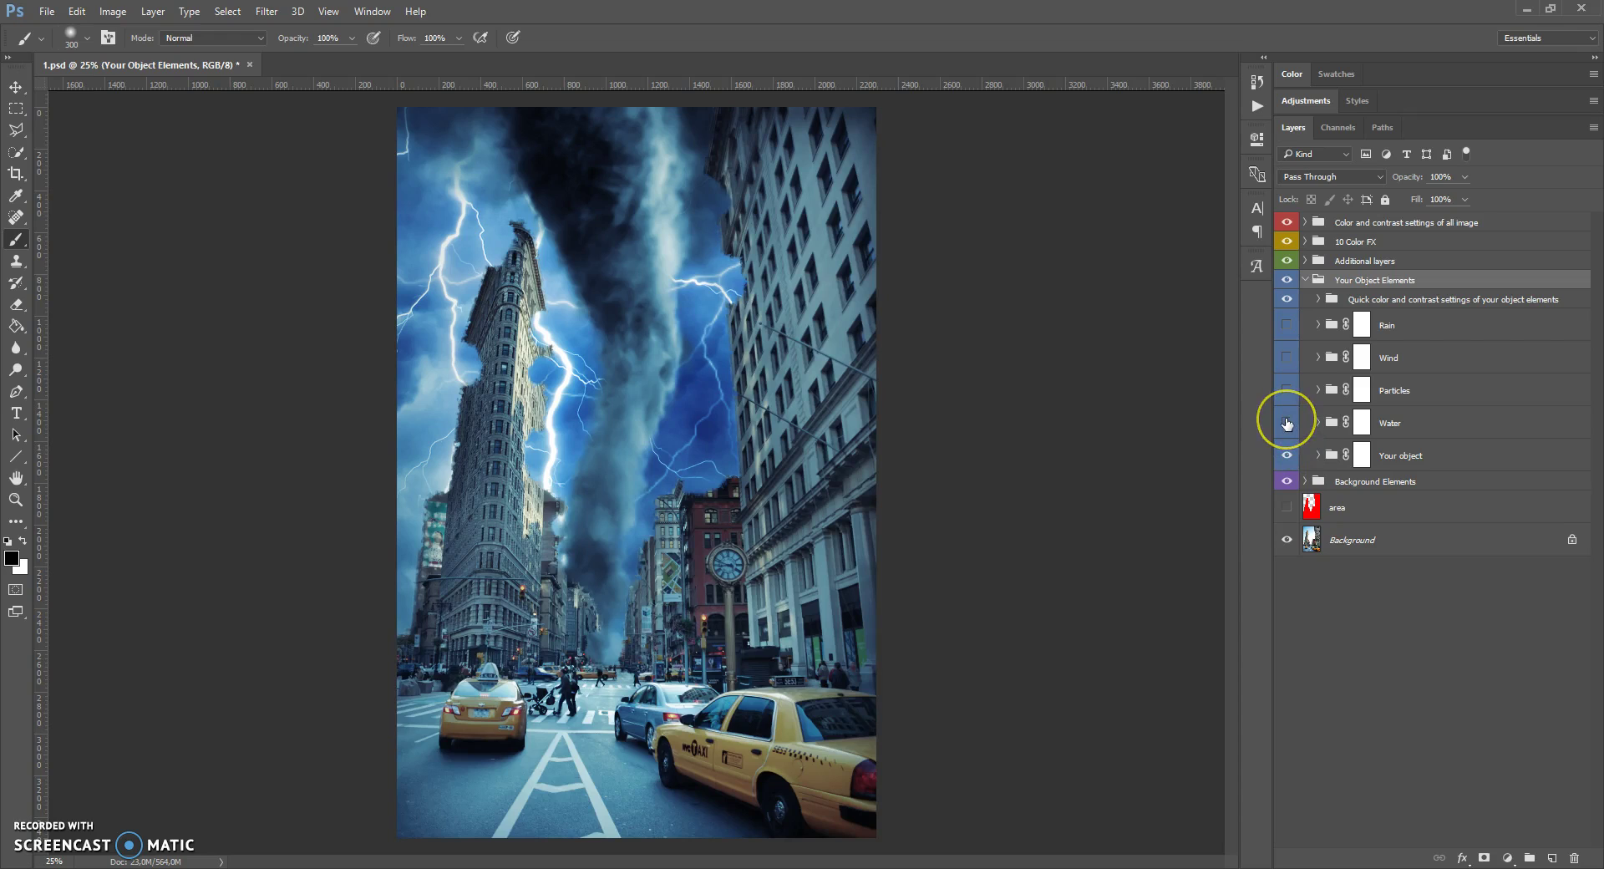
{"action": "left_click", "coordinate": [1287, 423]}
{"action": "left_click", "coordinate": [1287, 423]}
{"action": "left_click", "coordinate": [1287, 422]}
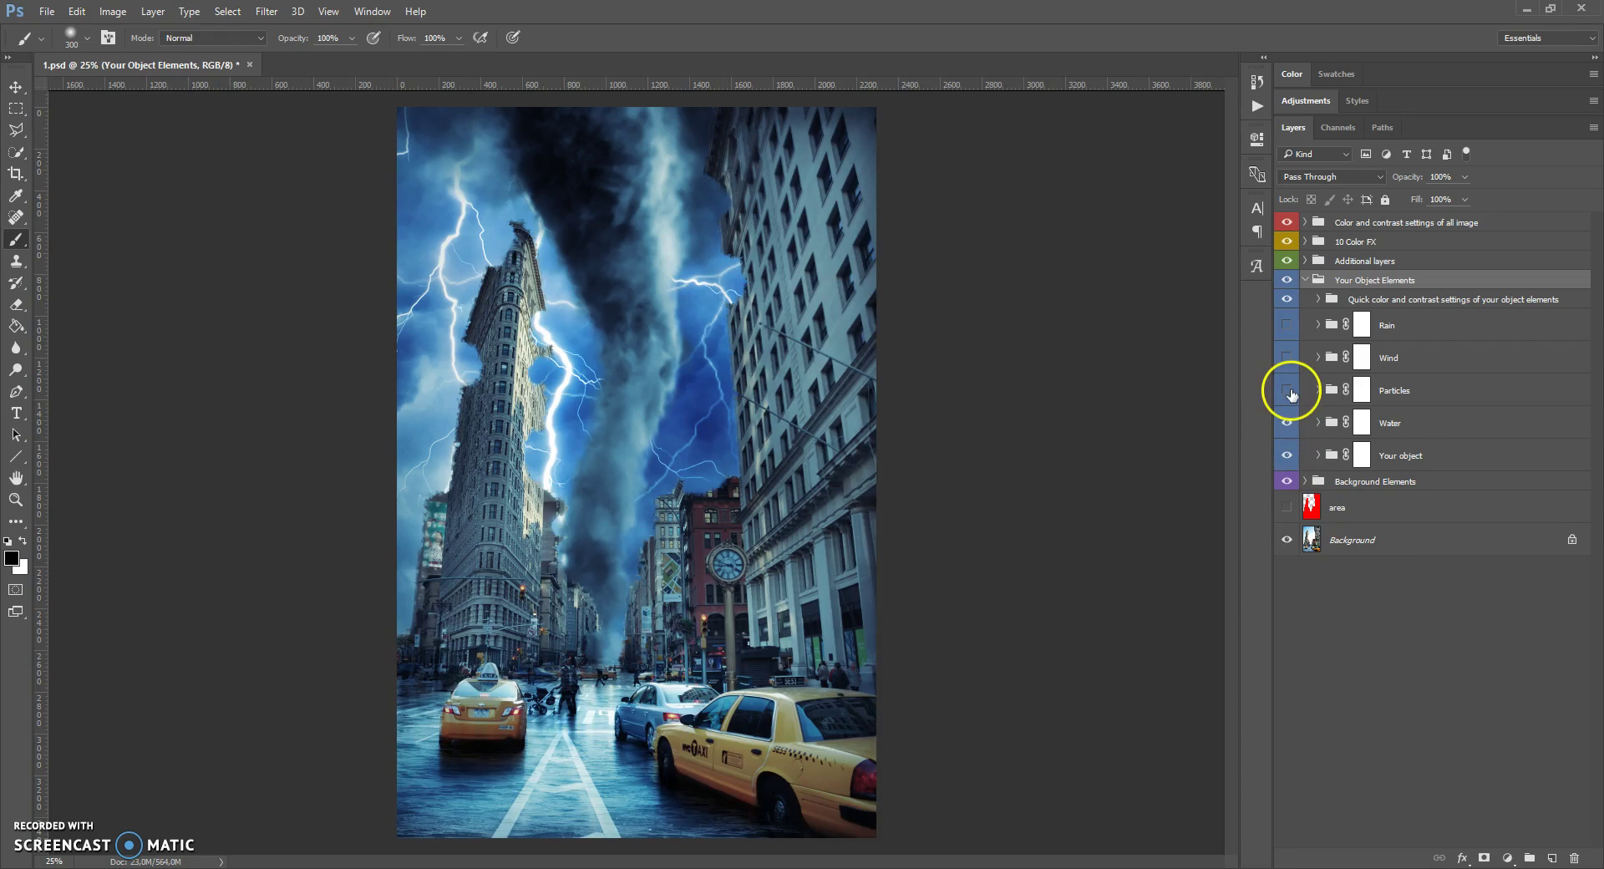
{"action": "left_click", "coordinate": [1287, 390]}
{"action": "left_click", "coordinate": [1287, 357]}
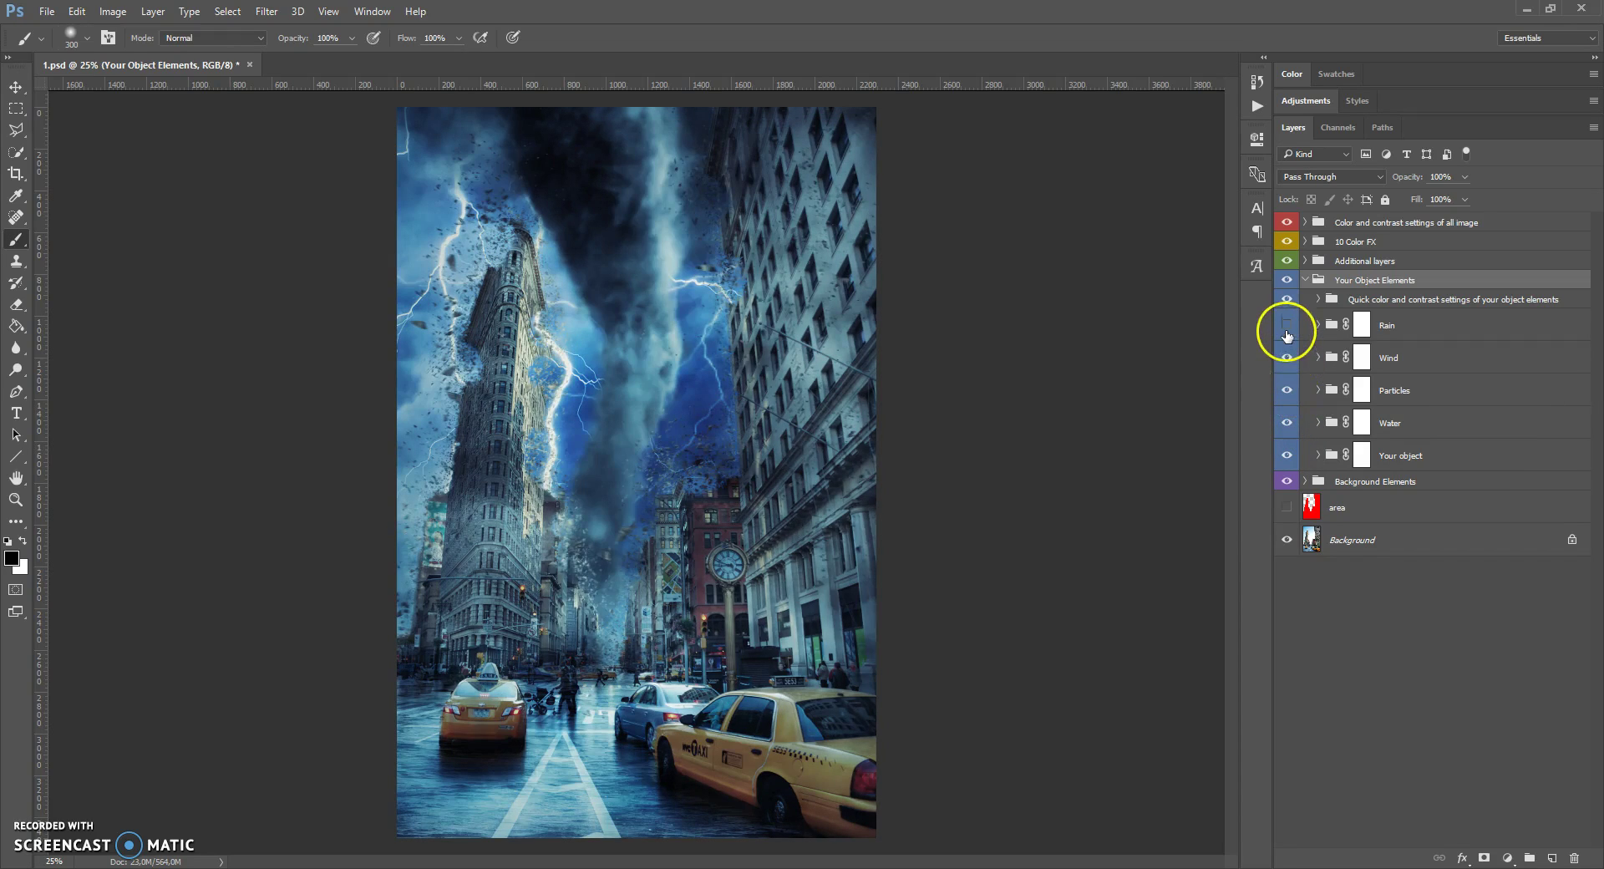
Step: Expand the Your object group and select its Add original parts of your object layer
{"action": "left_click", "coordinate": [1327, 464]}
{"action": "left_click", "coordinate": [1319, 456]}
{"action": "left_click", "coordinate": [1334, 458]}
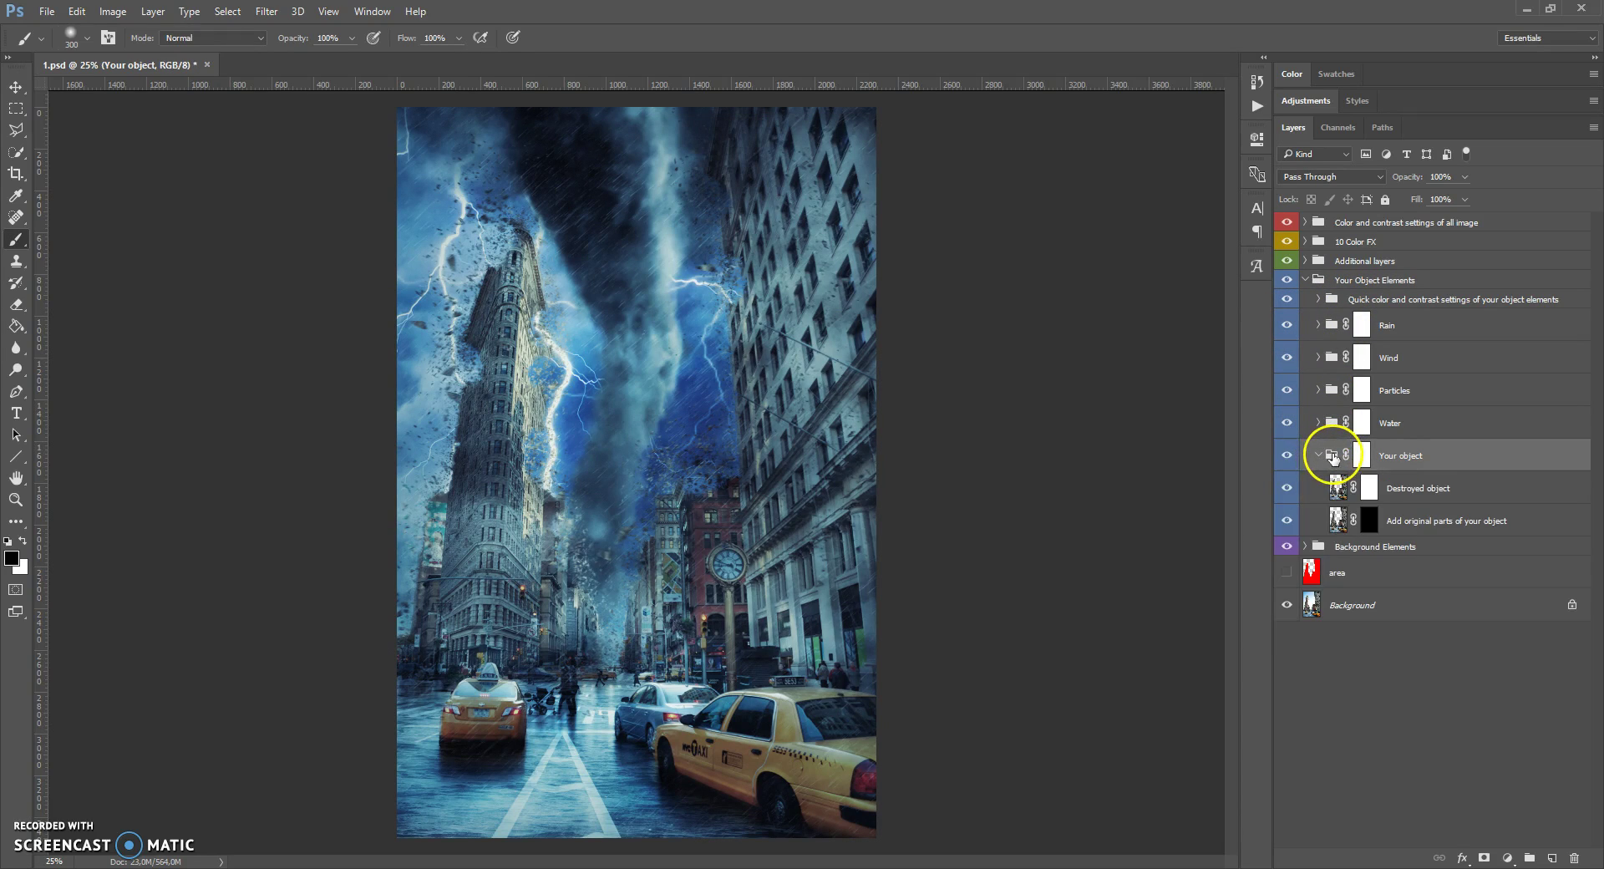
{"action": "left_click", "coordinate": [1338, 520]}
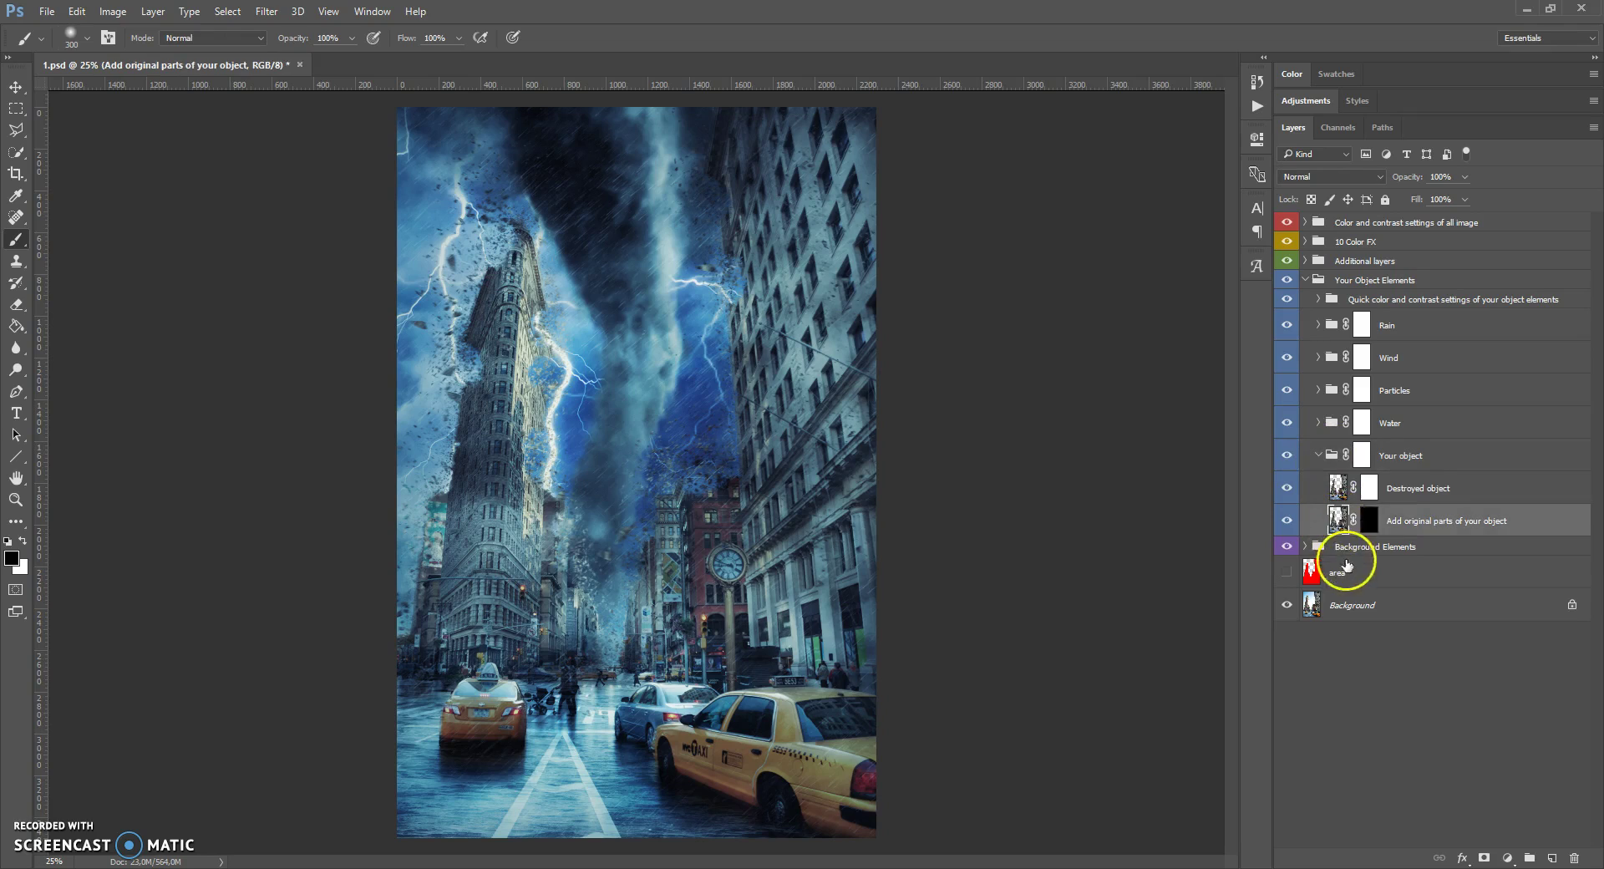
{"action": "key", "text": "alt+bracketright"}
{"action": "key", "text": "alt+bracketleft"}
{"action": "key", "text": "alt+bracketright"}
{"action": "left_click", "coordinate": [1409, 522]}
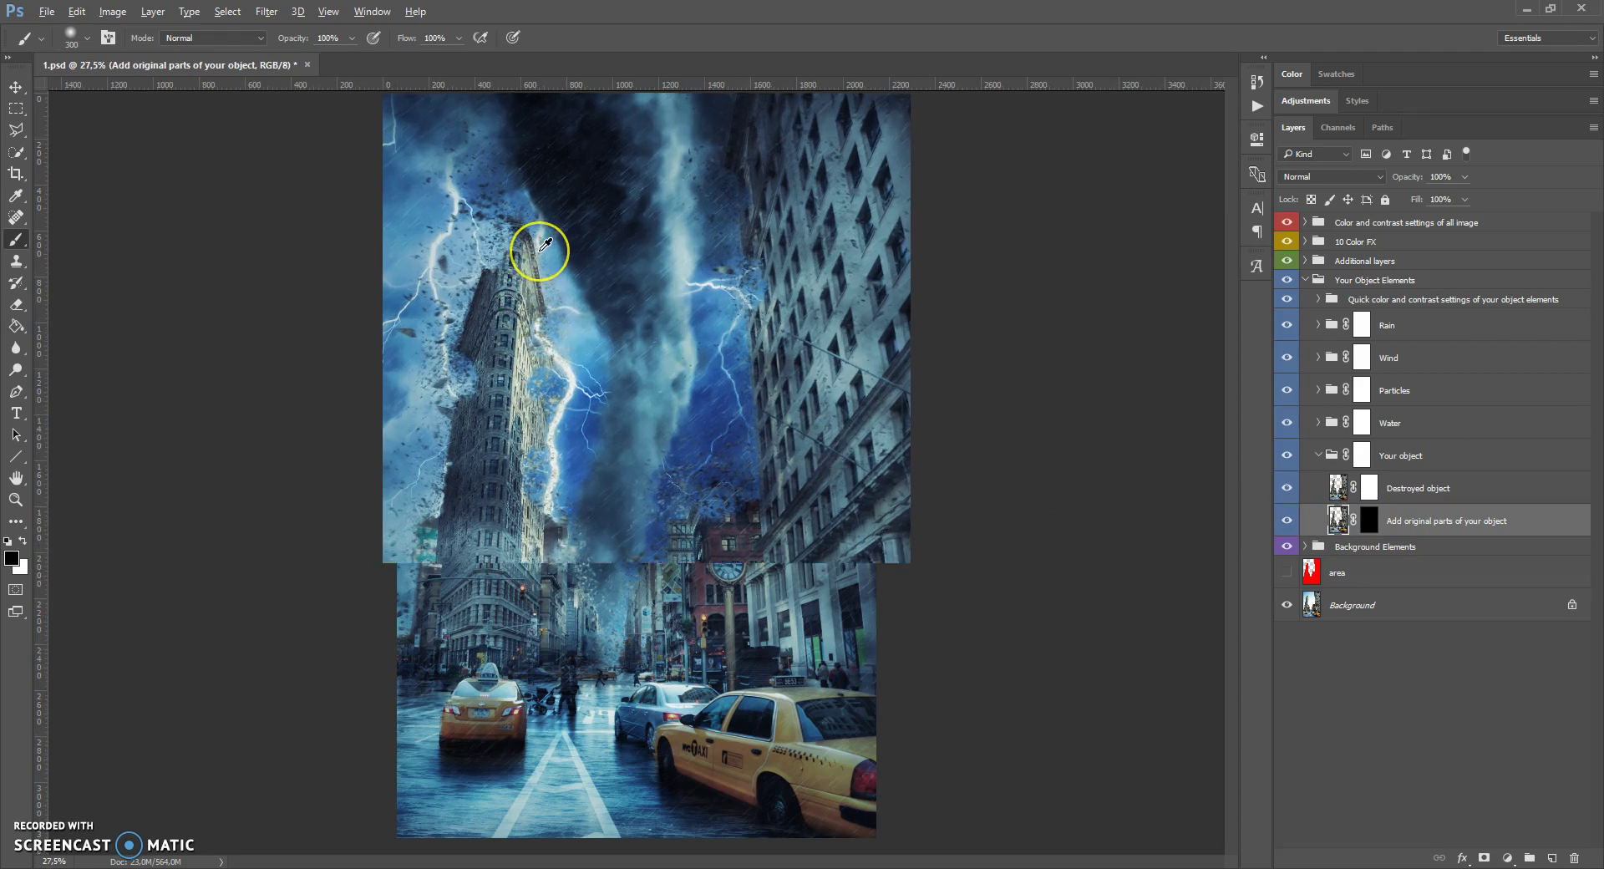
Step: Paint white with the Brush tool on the Add original parts mask to restore the tower and the buildings near the clock
{"action": "scroll", "coordinate": [538, 251], "scroll_direction": "up", "scroll_amount": 3}
{"action": "scroll", "coordinate": [638, 279], "scroll_direction": "down", "scroll_amount": 3}
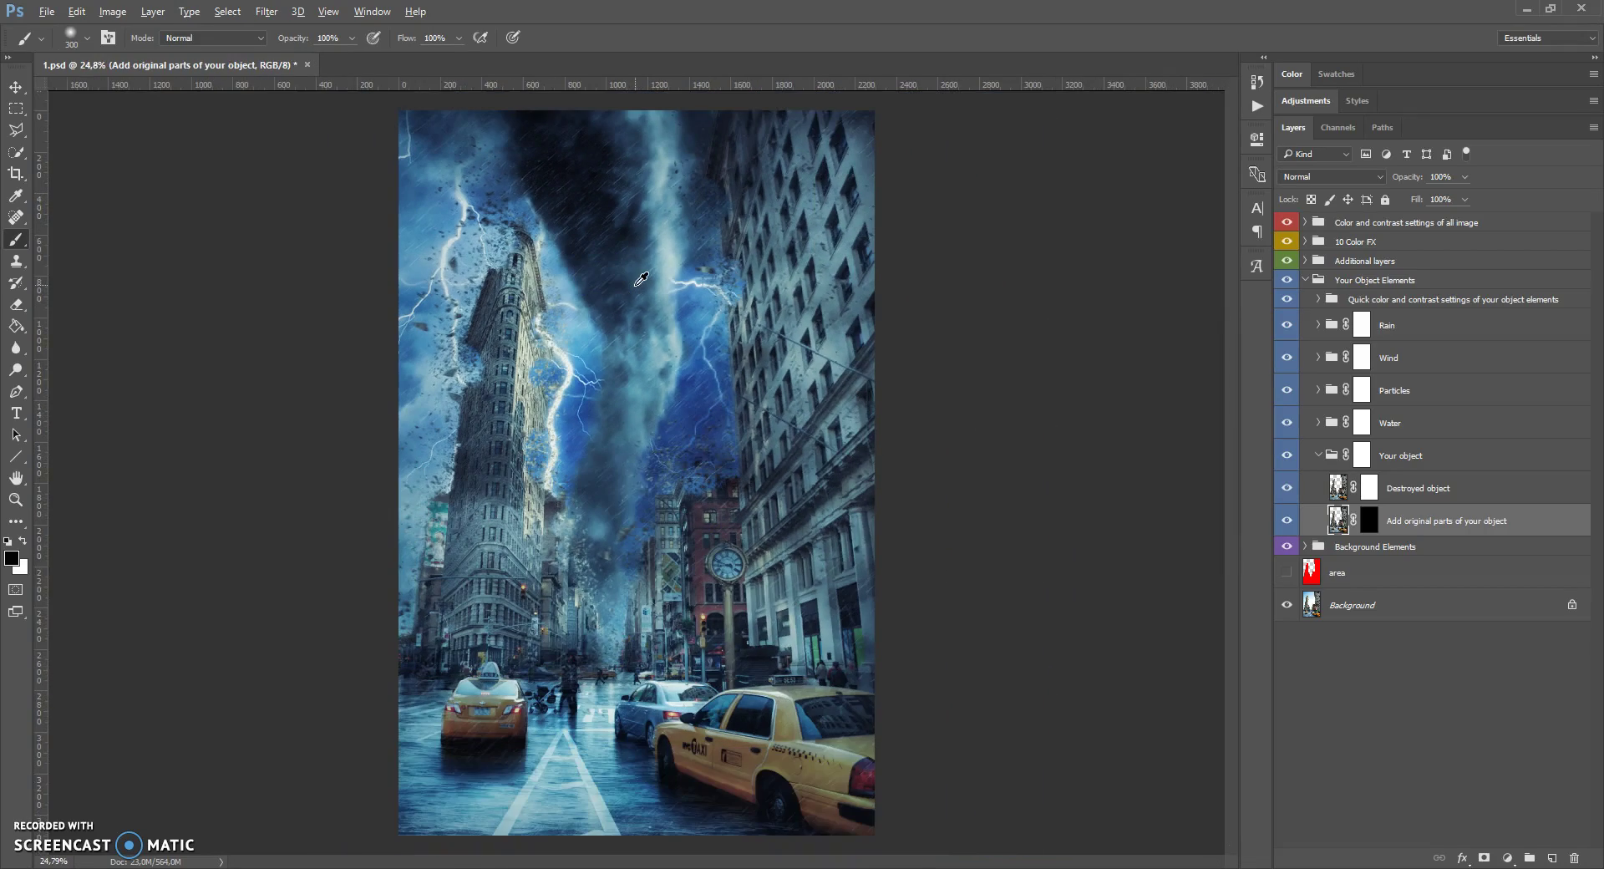
{"action": "scroll", "coordinate": [587, 276], "scroll_direction": "up", "scroll_amount": 2}
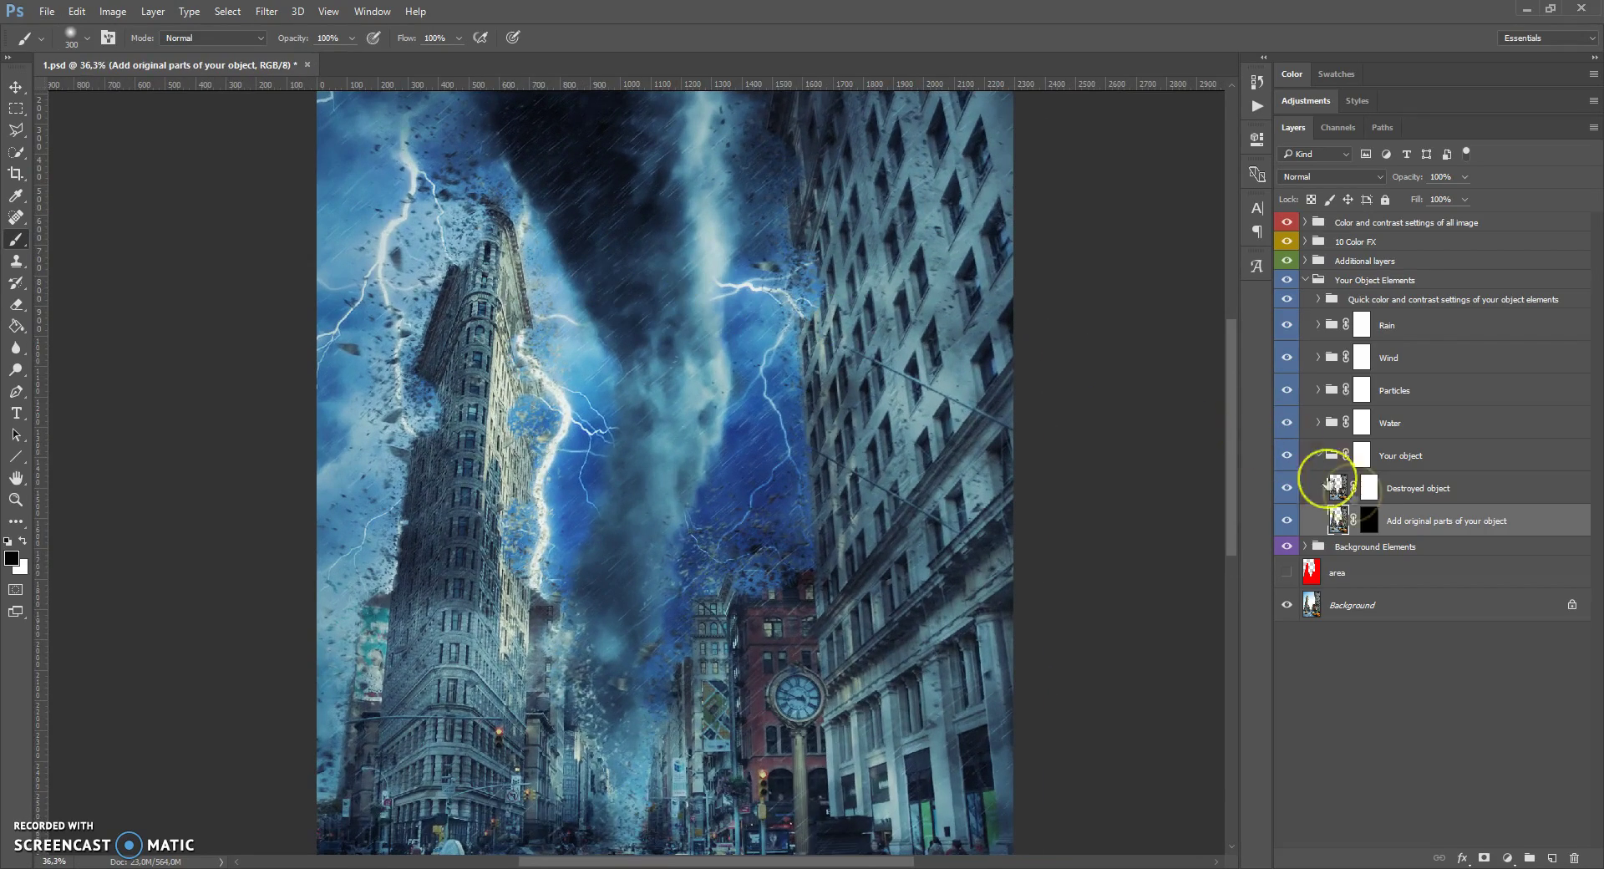
{"action": "left_click", "coordinate": [1370, 520]}
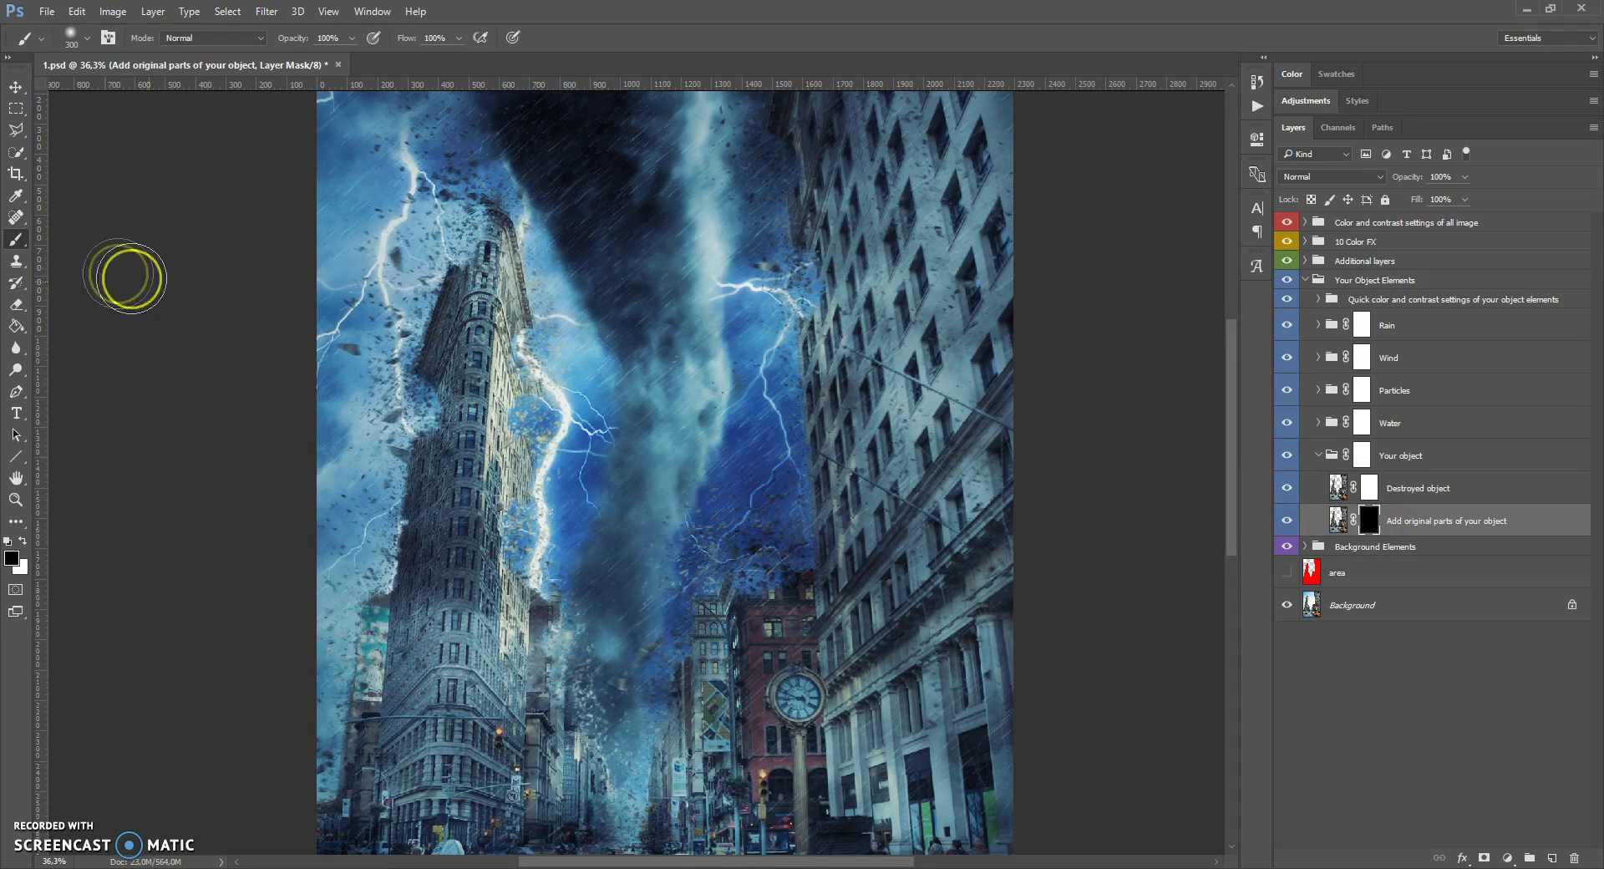
{"action": "right_click", "coordinate": [16, 240]}
{"action": "left_click", "coordinate": [71, 240]}
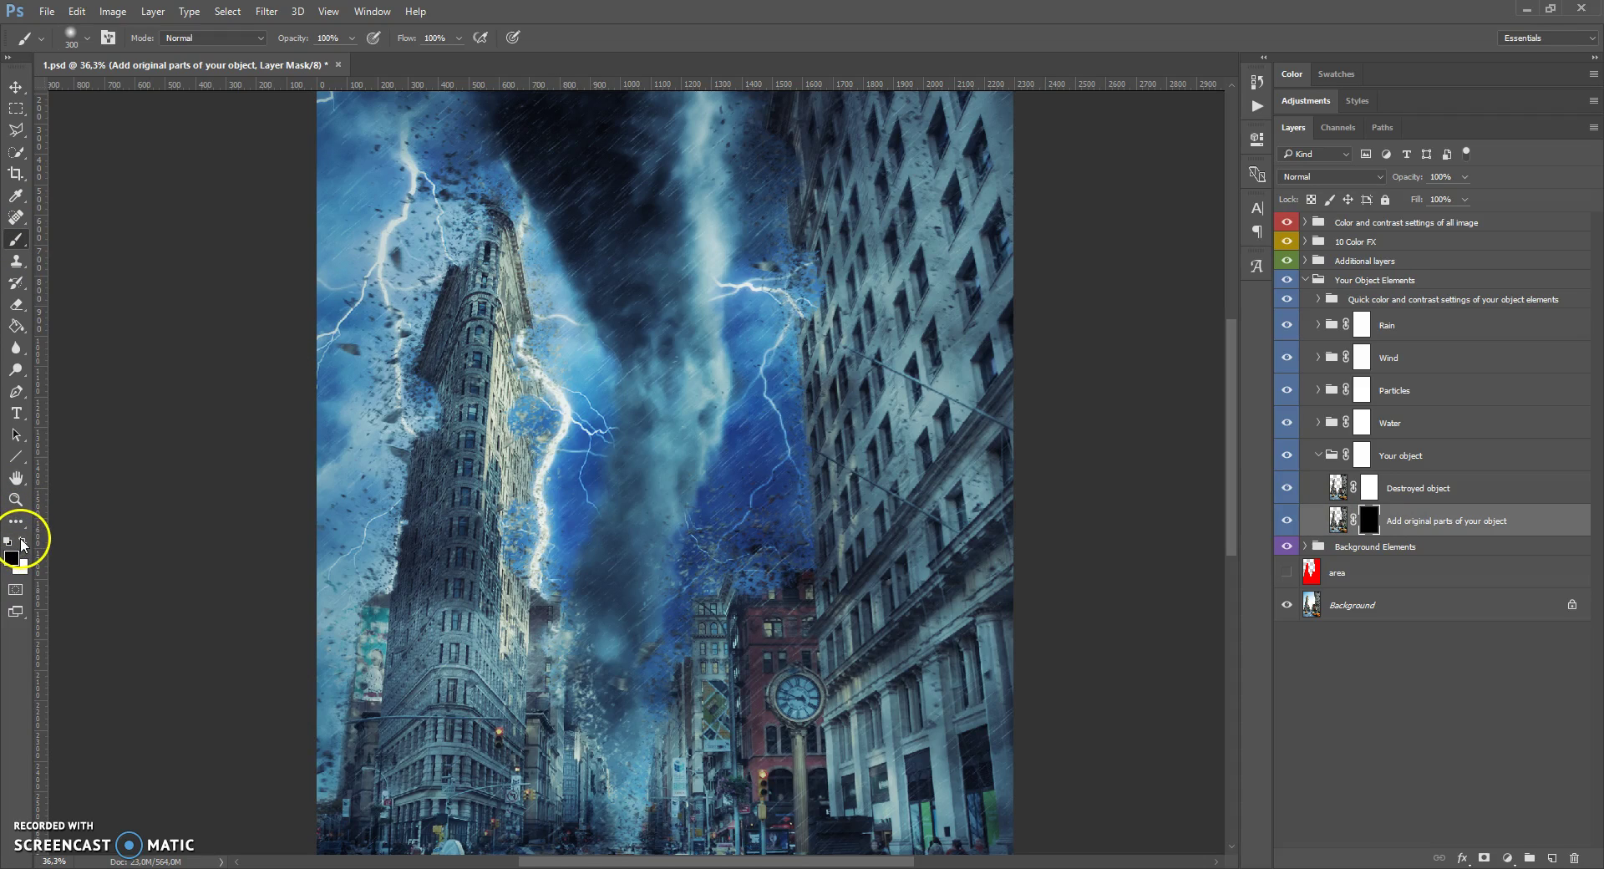
{"action": "mouse_move", "coordinate": [468, 493]}
{"action": "left_mouse_down"}
{"action": "mouse_move", "coordinate": [427, 464]}
{"action": "mouse_move", "coordinate": [438, 420]}
{"action": "mouse_move", "coordinate": [422, 398]}
{"action": "mouse_move", "coordinate": [413, 423]}
{"action": "mouse_move", "coordinate": [489, 212]}
{"action": "mouse_move", "coordinate": [528, 310]}
{"action": "mouse_move", "coordinate": [522, 539]}
{"action": "mouse_move", "coordinate": [514, 354]}
{"action": "mouse_move", "coordinate": [534, 656]}
{"action": "mouse_move", "coordinate": [514, 516]}
{"action": "mouse_move", "coordinate": [674, 619]}
{"action": "mouse_move", "coordinate": [703, 610]}
{"action": "mouse_move", "coordinate": [718, 779]}
{"action": "mouse_move", "coordinate": [607, 797]}
{"action": "mouse_move", "coordinate": [702, 577]}
{"action": "left_mouse_up"}
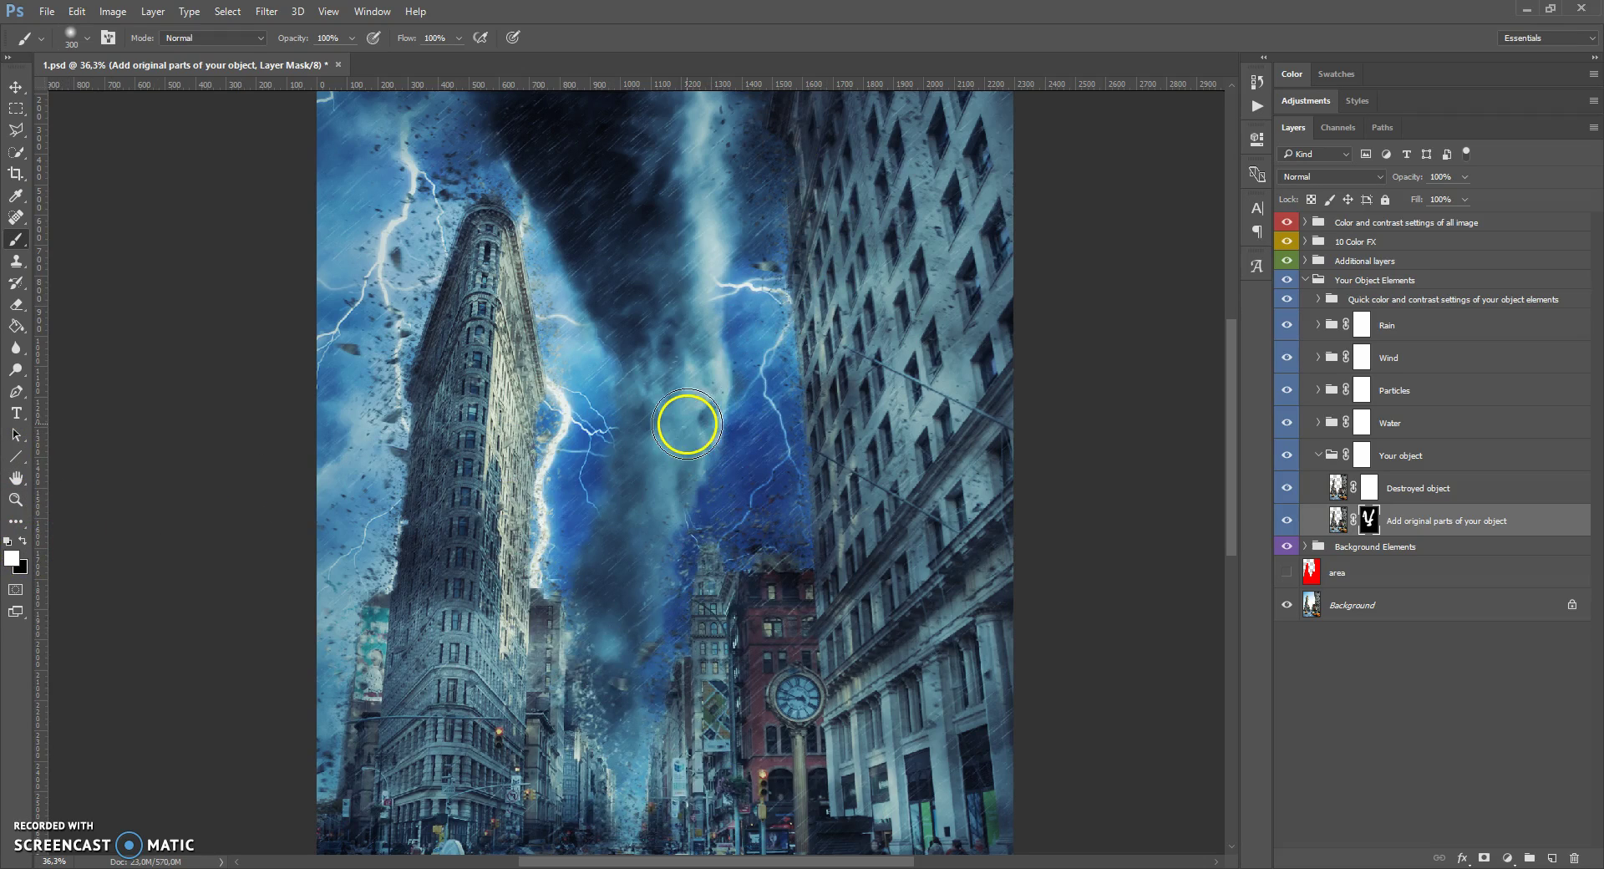
Step: Paint black over the restored tower and building areas on the Add original parts mask to hide them again
{"action": "left_click", "coordinate": [22, 542]}
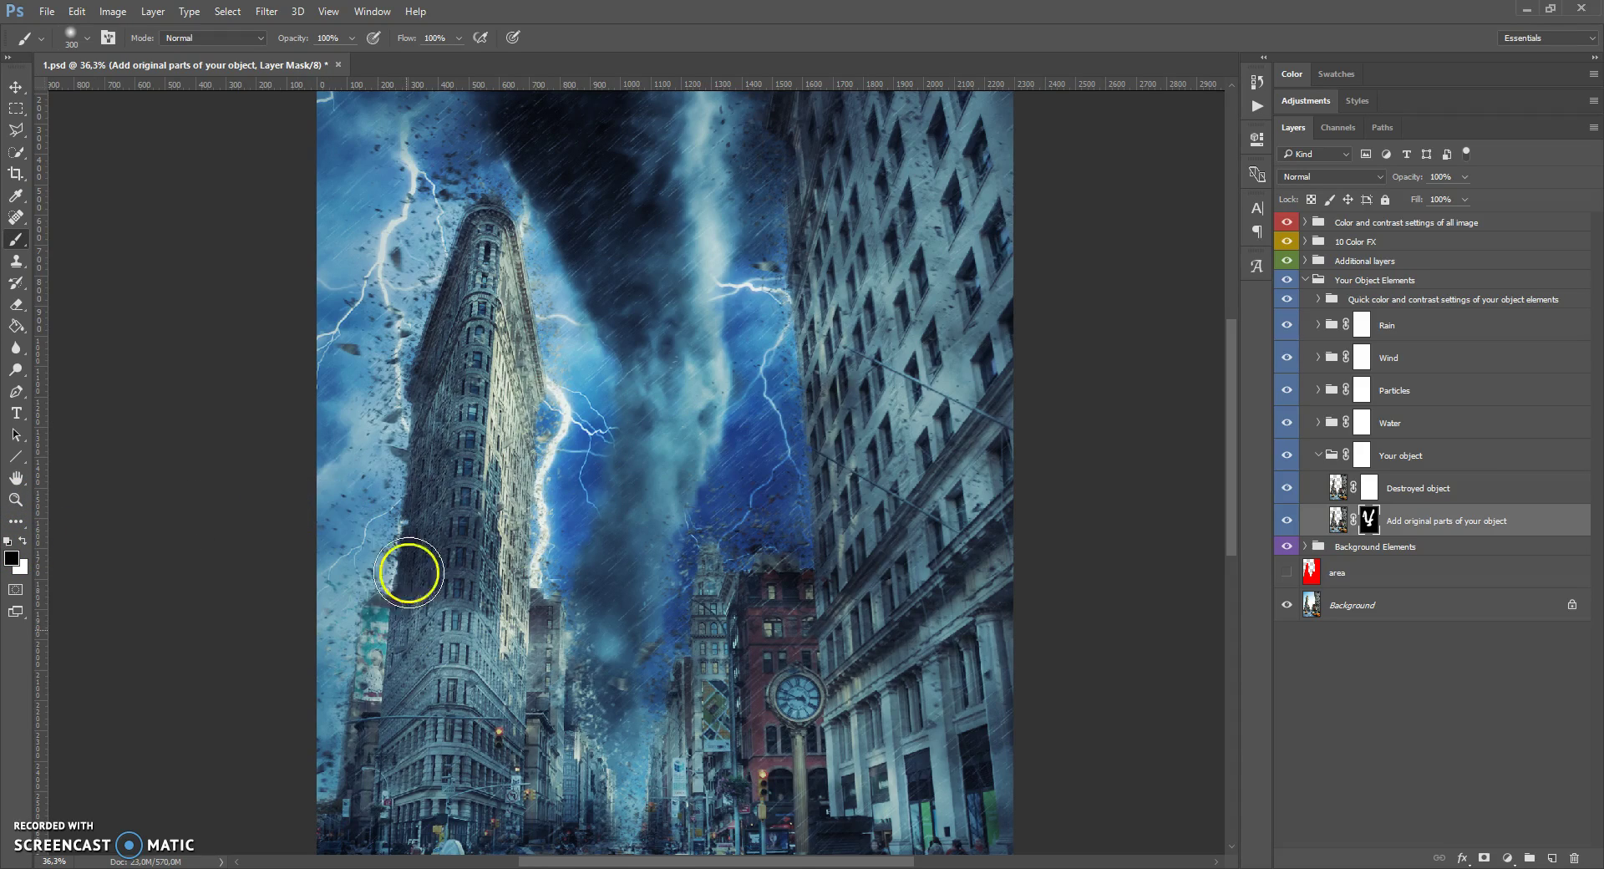
{"action": "mouse_move", "coordinate": [457, 288]}
{"action": "left_mouse_down"}
{"action": "mouse_move", "coordinate": [519, 220]}
{"action": "mouse_move", "coordinate": [508, 322]}
{"action": "mouse_move", "coordinate": [491, 229]}
{"action": "mouse_move", "coordinate": [522, 431]}
{"action": "mouse_move", "coordinate": [533, 359]}
{"action": "mouse_move", "coordinate": [521, 558]}
{"action": "mouse_move", "coordinate": [567, 635]}
{"action": "mouse_move", "coordinate": [558, 660]}
{"action": "mouse_move", "coordinate": [715, 631]}
{"action": "mouse_move", "coordinate": [693, 577]}
{"action": "mouse_move", "coordinate": [694, 647]}
{"action": "mouse_move", "coordinate": [666, 704]}
{"action": "mouse_move", "coordinate": [782, 530]}
{"action": "mouse_move", "coordinate": [814, 253]}
{"action": "mouse_move", "coordinate": [816, 172]}
{"action": "mouse_move", "coordinate": [787, 187]}
{"action": "mouse_move", "coordinate": [803, 126]}
{"action": "mouse_move", "coordinate": [767, 286]}
{"action": "mouse_move", "coordinate": [612, 342]}
{"action": "left_mouse_up"}
{"action": "scroll", "coordinate": [613, 343], "scroll_direction": "down", "scroll_amount": 2}
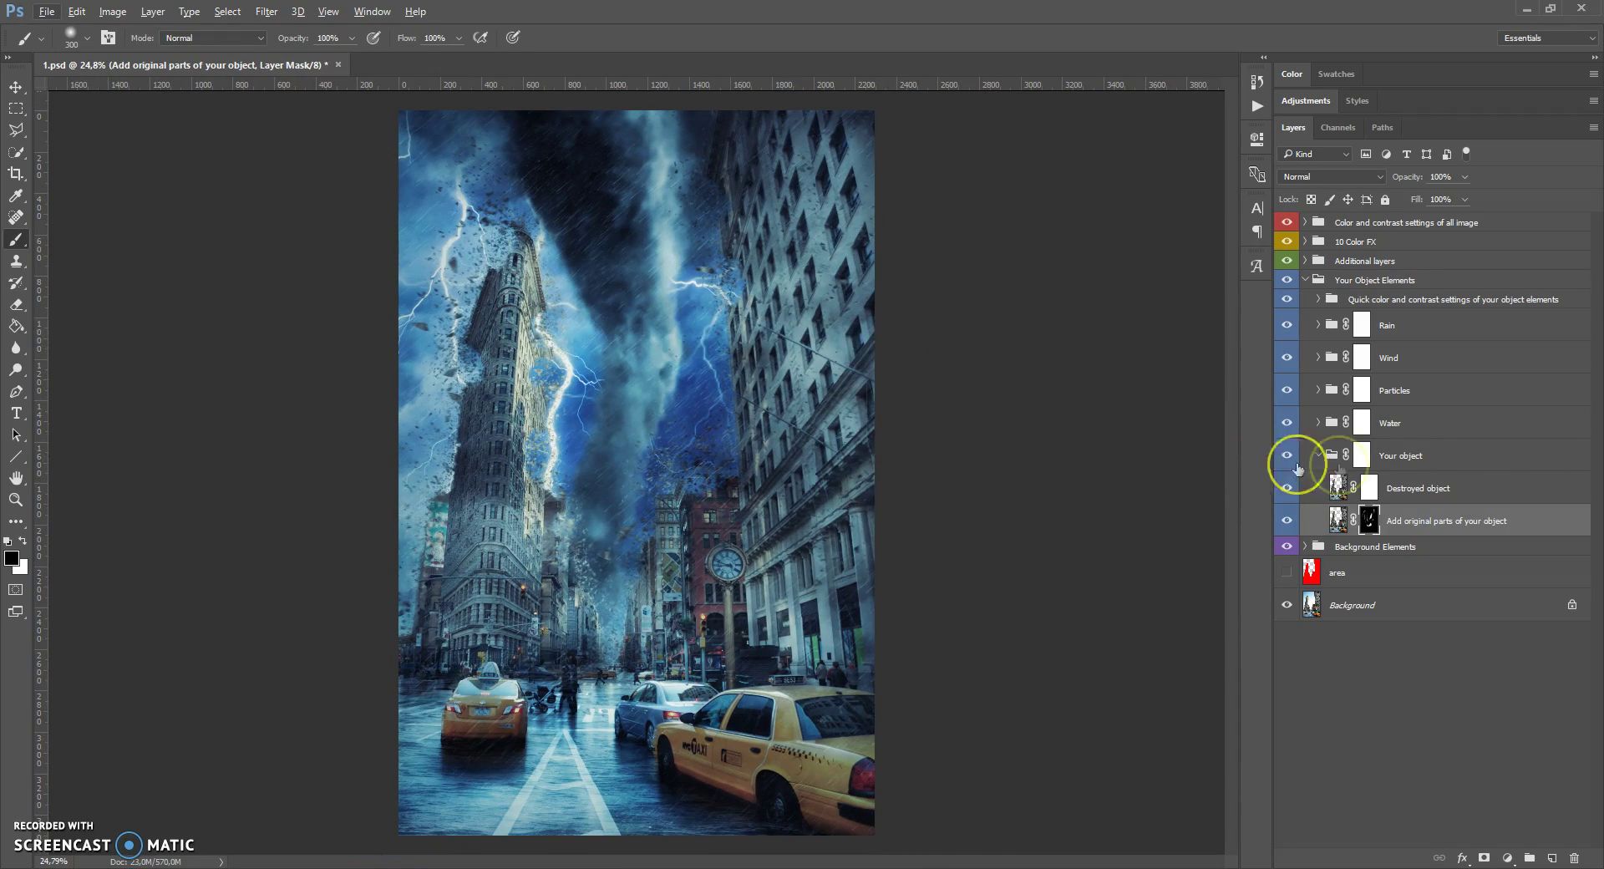
Step: Paint black on the Destroyed object layer's mask with a 70 px brush to erase more of the tower's lightning-side edge
{"action": "left_click", "coordinate": [1366, 489]}
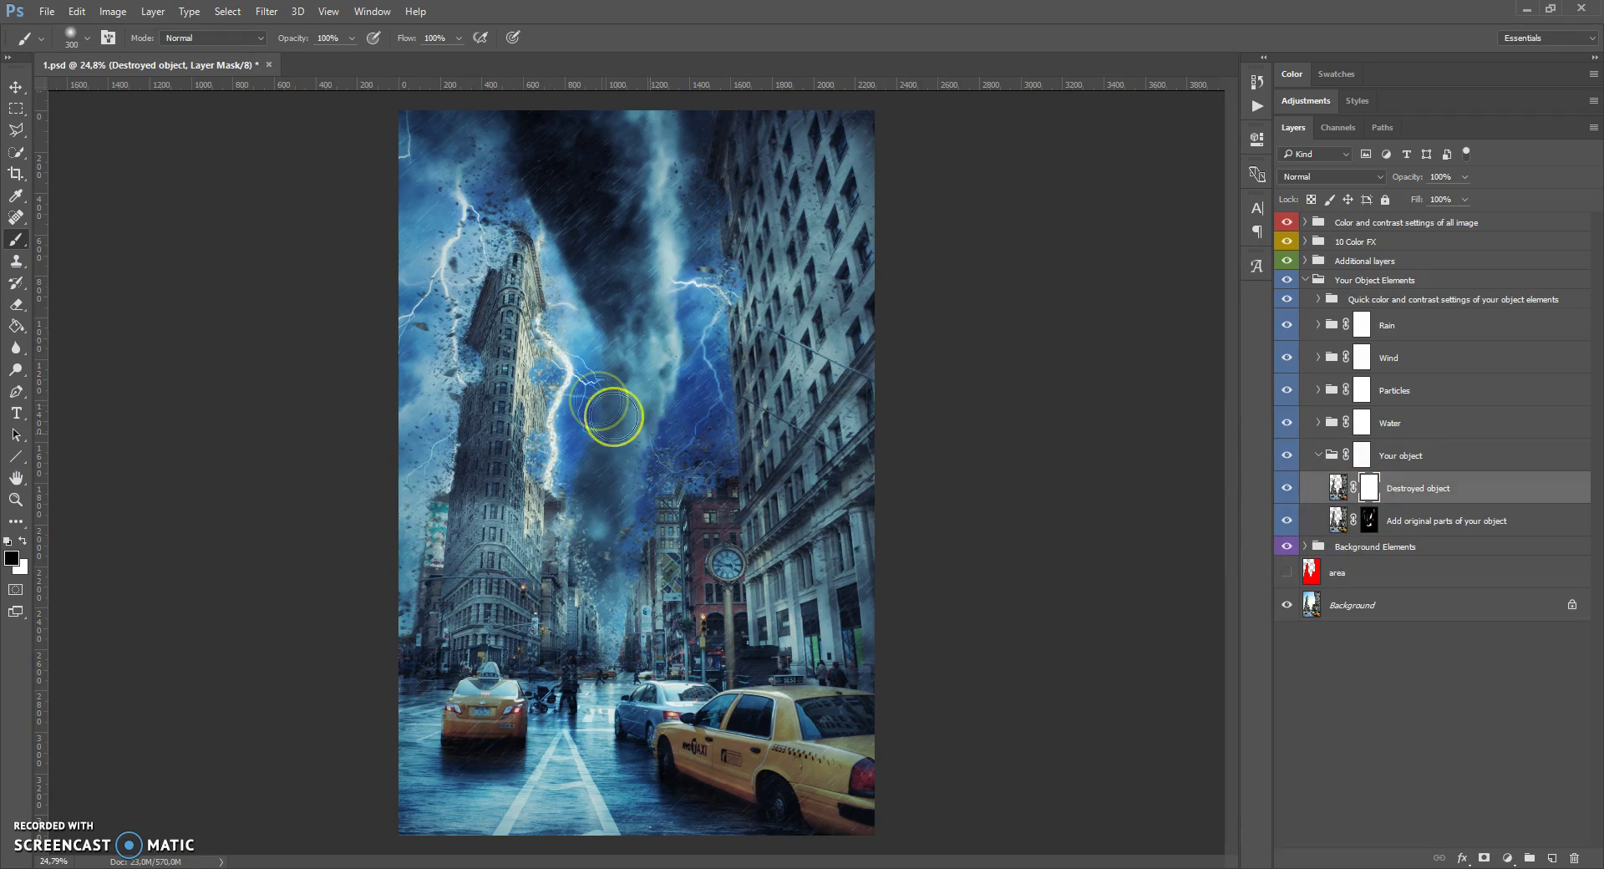
{"action": "key", "text": "alt"}
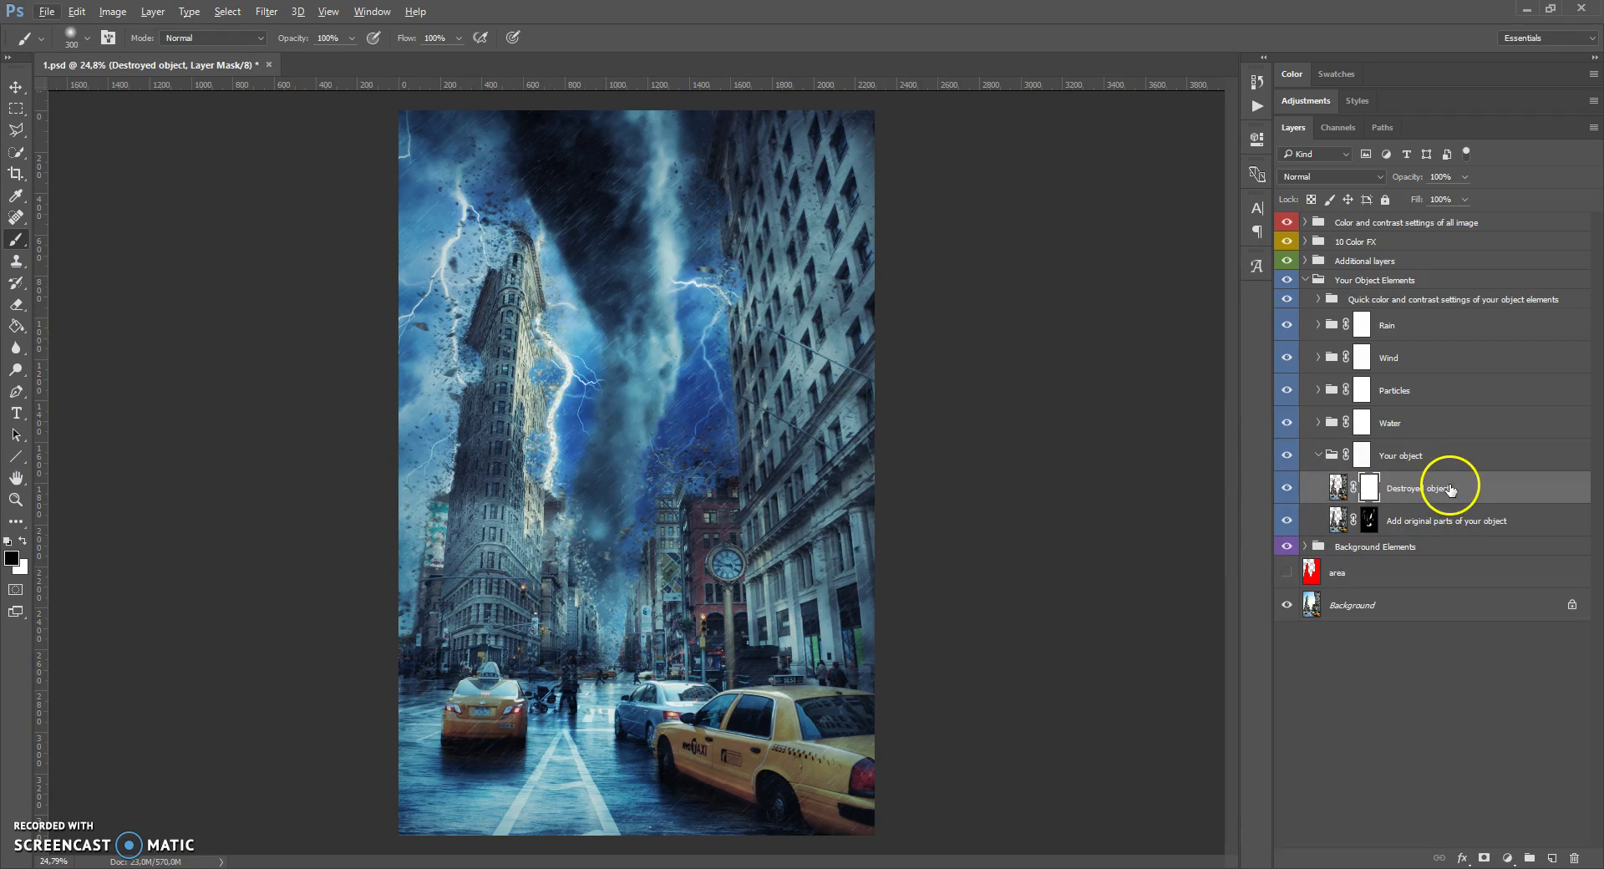
{"action": "scroll", "coordinate": [584, 328], "scroll_direction": "up", "scroll_amount": 1}
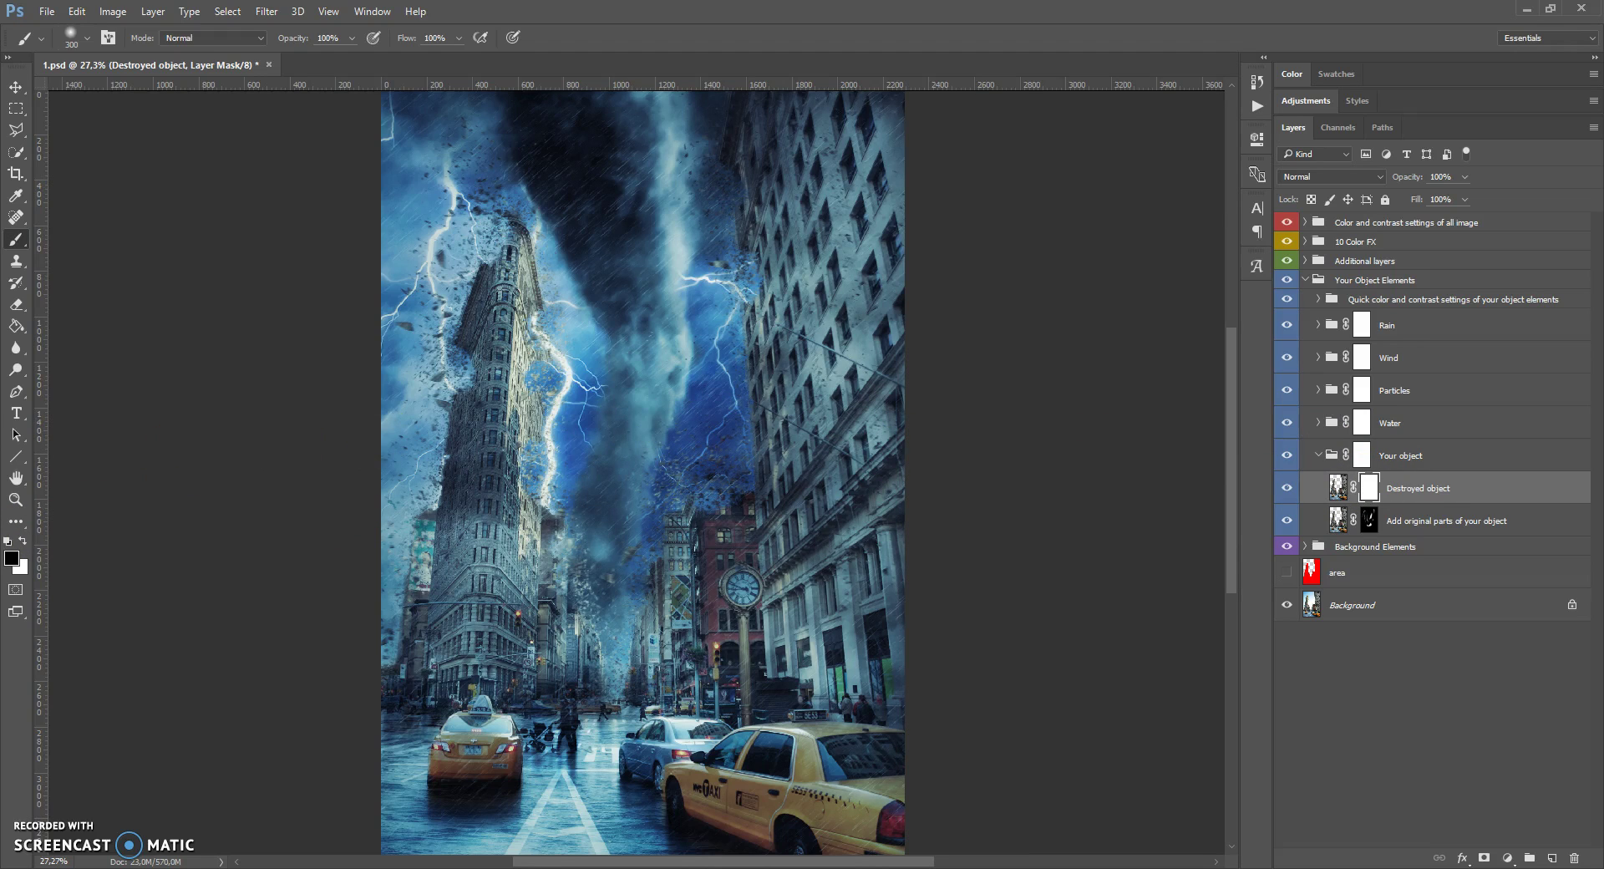
{"action": "key", "text": "bracketleft"}
{"action": "key", "text": "bracketleft"}
{"action": "key", "text": "bracketleft"}
{"action": "key", "text": "bracketleft"}
{"action": "key", "text": "bracketleft"}
{"action": "key", "text": "bracketleft"}
{"action": "key", "text": "bracketleft"}
{"action": "key", "text": "bracketleft"}
{"action": "key", "text": "bracketleft"}
{"action": "scroll", "coordinate": [534, 347], "scroll_direction": "up", "scroll_amount": 5}
{"action": "mouse_move", "coordinate": [547, 311]}
{"action": "left_mouse_down"}
{"action": "mouse_move", "coordinate": [552, 216]}
{"action": "mouse_move", "coordinate": [569, 389]}
{"action": "mouse_move", "coordinate": [580, 336]}
{"action": "mouse_move", "coordinate": [514, 404]}
{"action": "mouse_move", "coordinate": [585, 489]}
{"action": "left_mouse_up"}
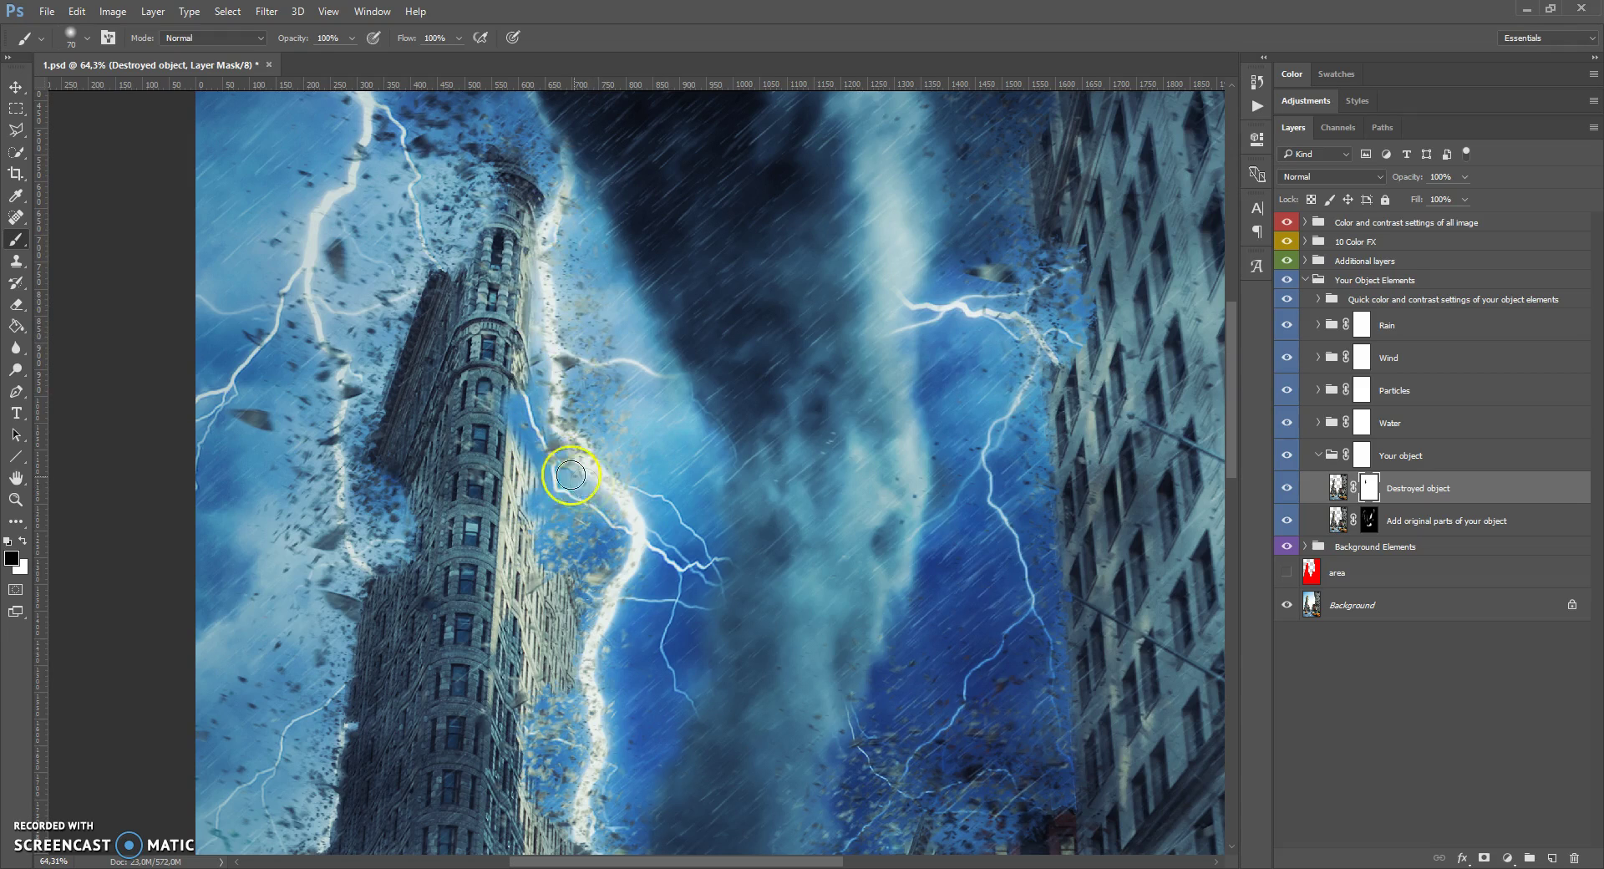
Step: Paint white with a 202 px brush on the Destroyed object mask to bring back the erased tower edge
{"action": "scroll", "coordinate": [562, 430], "scroll_direction": "down", "scroll_amount": 2}
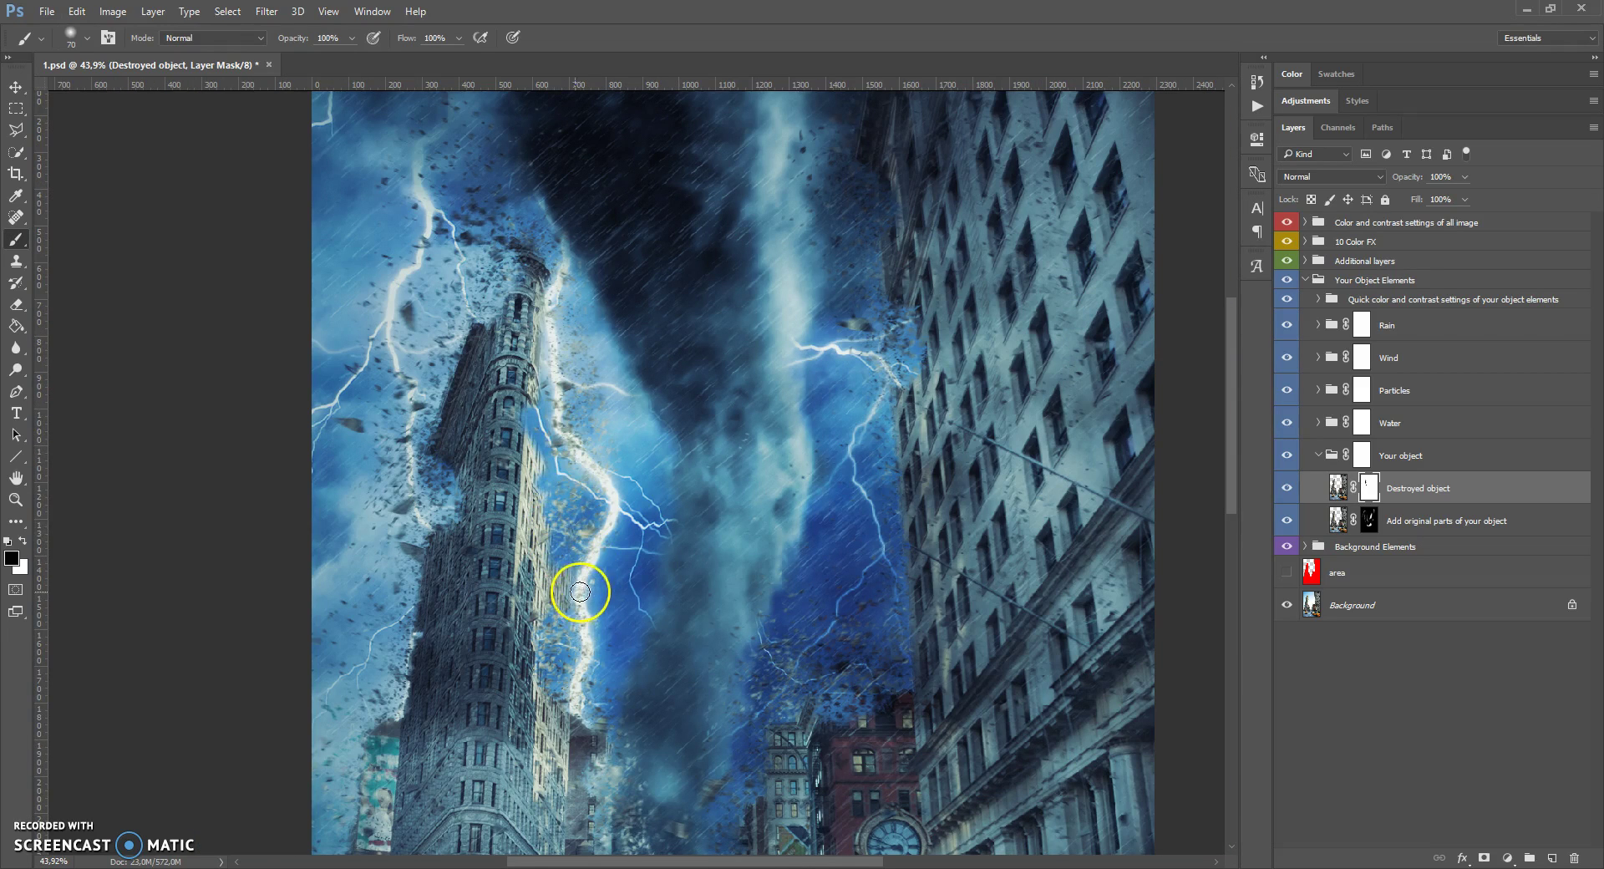
{"action": "right_click", "coordinate": [539, 553]}
{"action": "left_click_drag", "start_coordinate": [691, 595], "coordinate": [706, 591]}
{"action": "mouse_move", "coordinate": [548, 314]}
{"action": "left_mouse_down"}
{"action": "mouse_move", "coordinate": [562, 513]}
{"action": "mouse_move", "coordinate": [597, 630]}
{"action": "mouse_move", "coordinate": [626, 655]}
{"action": "mouse_move", "coordinate": [577, 700]}
{"action": "left_mouse_up"}
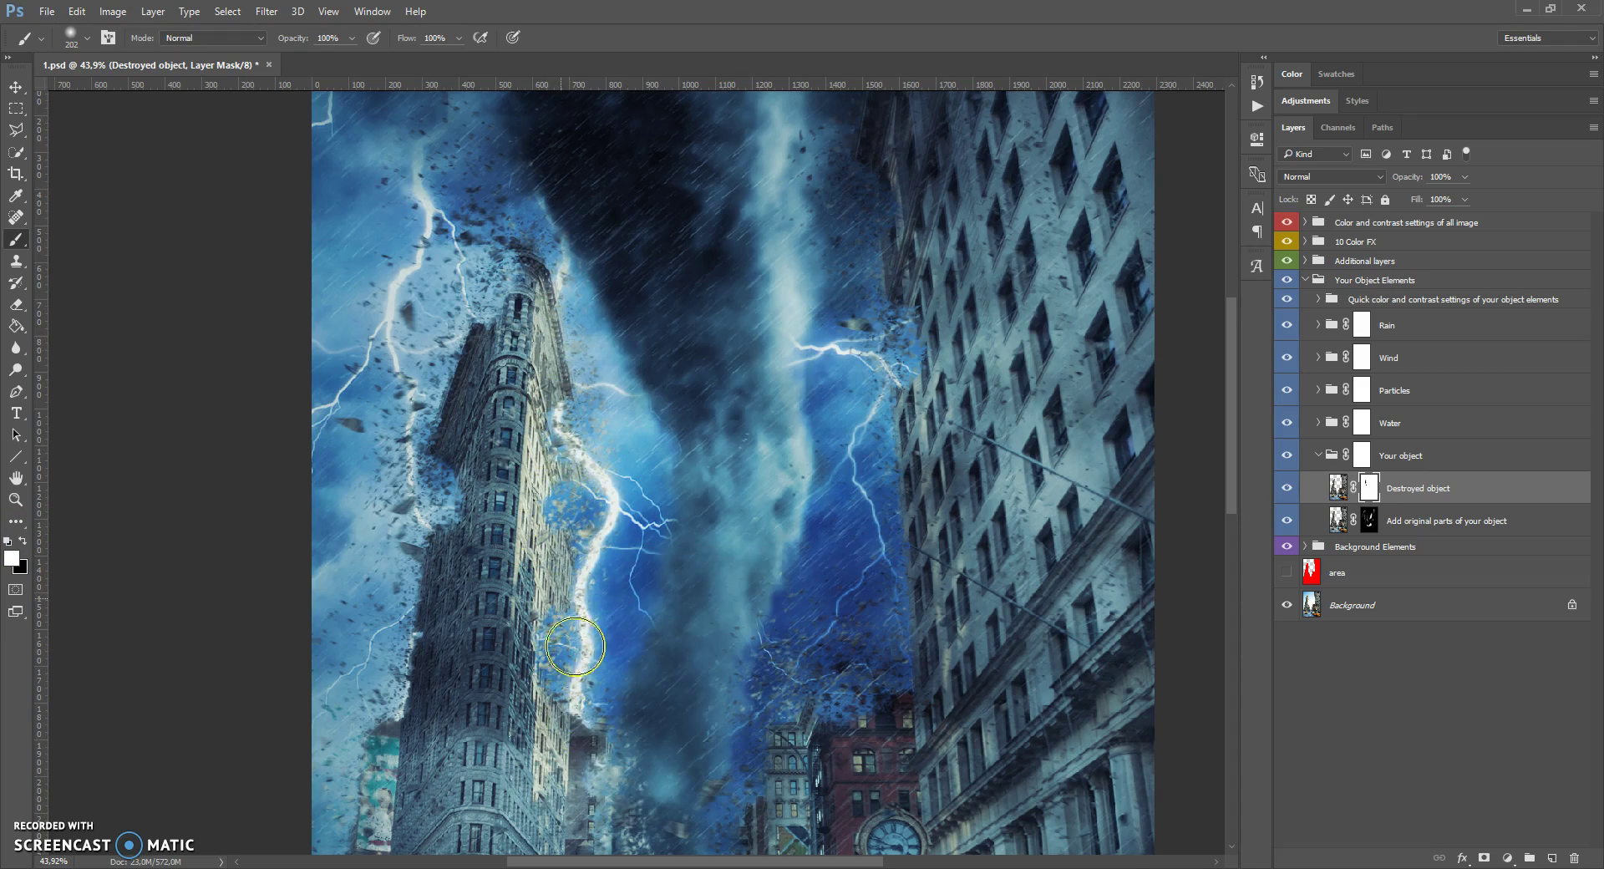
{"action": "scroll", "coordinate": [547, 359], "scroll_direction": "down", "scroll_amount": 4, "text": "alt"}
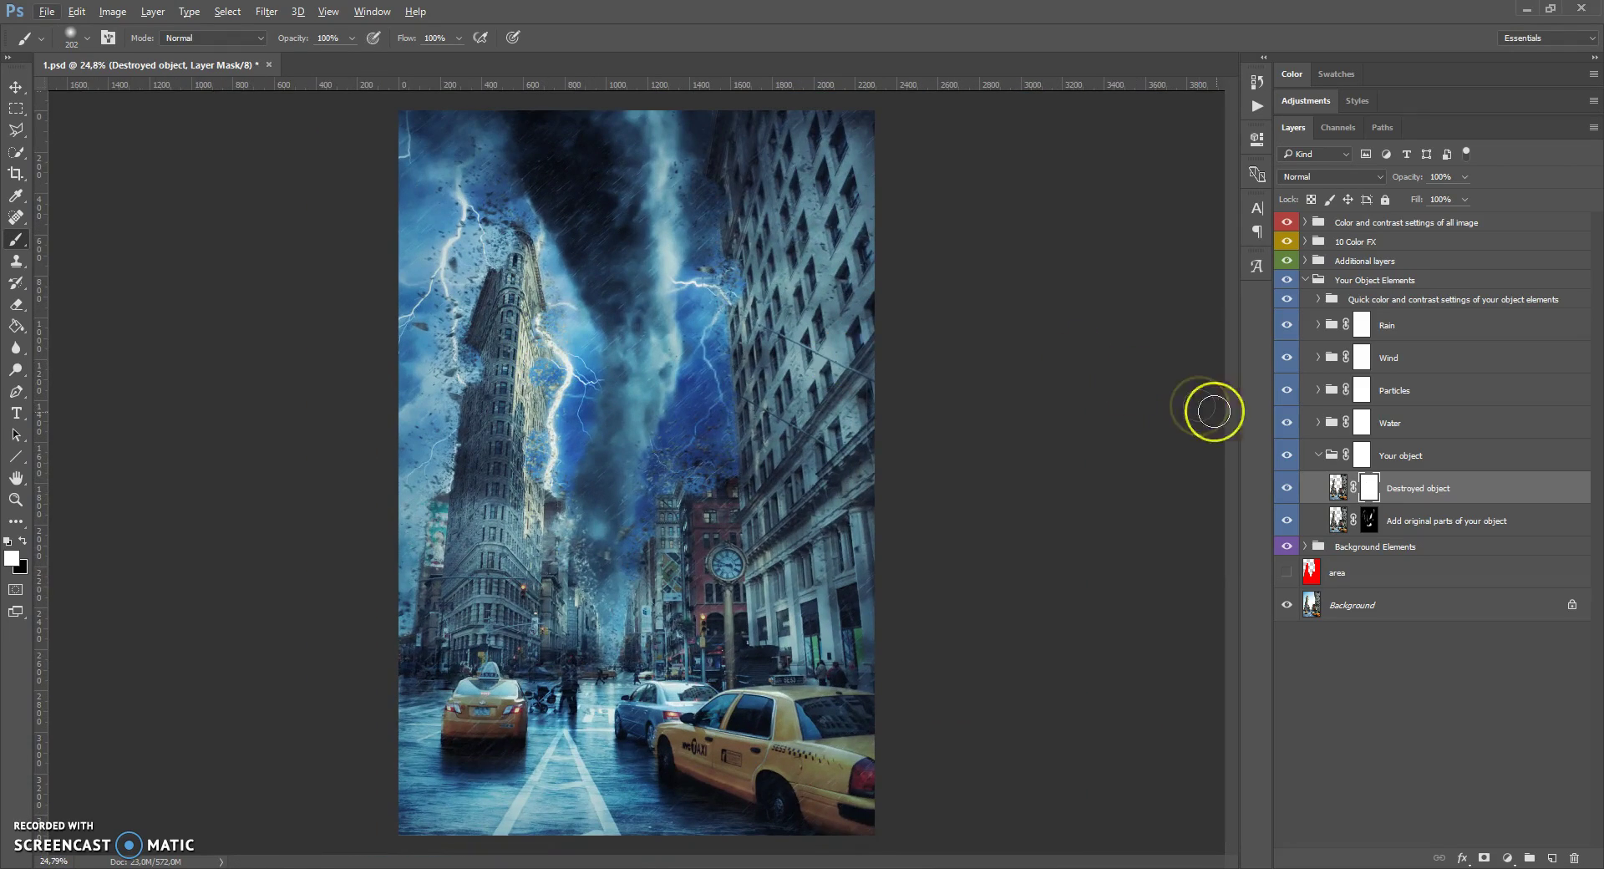
Step: Collapse the Your object group and expand the Water group to show its layers
{"action": "left_click", "coordinate": [1318, 455]}
{"action": "left_click", "coordinate": [1319, 422]}
{"action": "left_click", "coordinate": [1324, 422]}
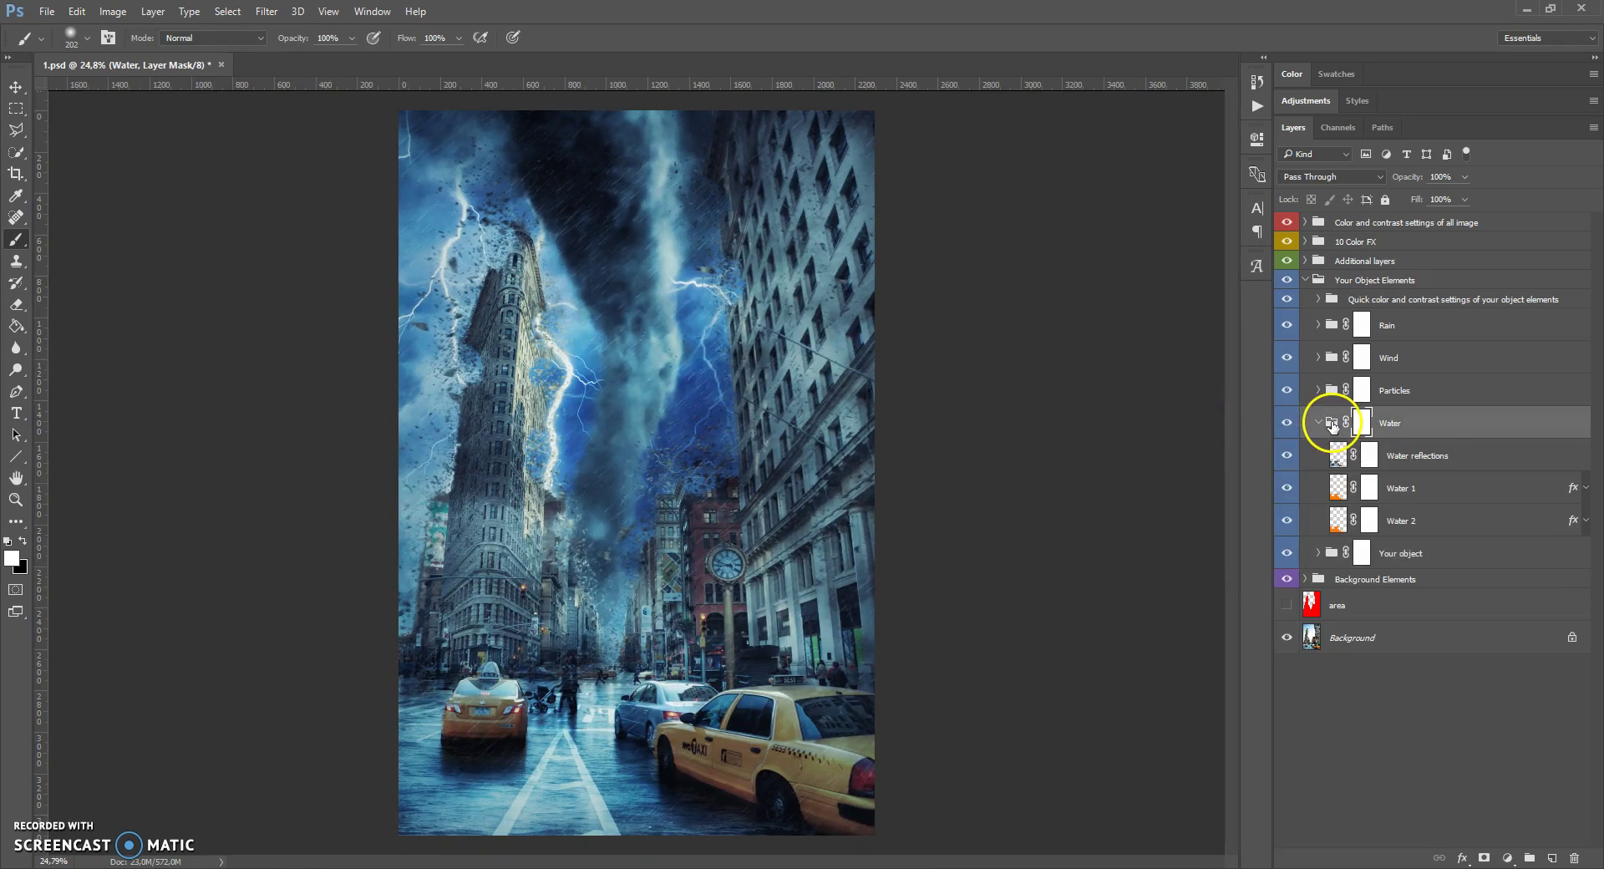
{"action": "scroll", "coordinate": [547, 434], "scroll_direction": "up", "scroll_amount": 1, "text": "alt"}
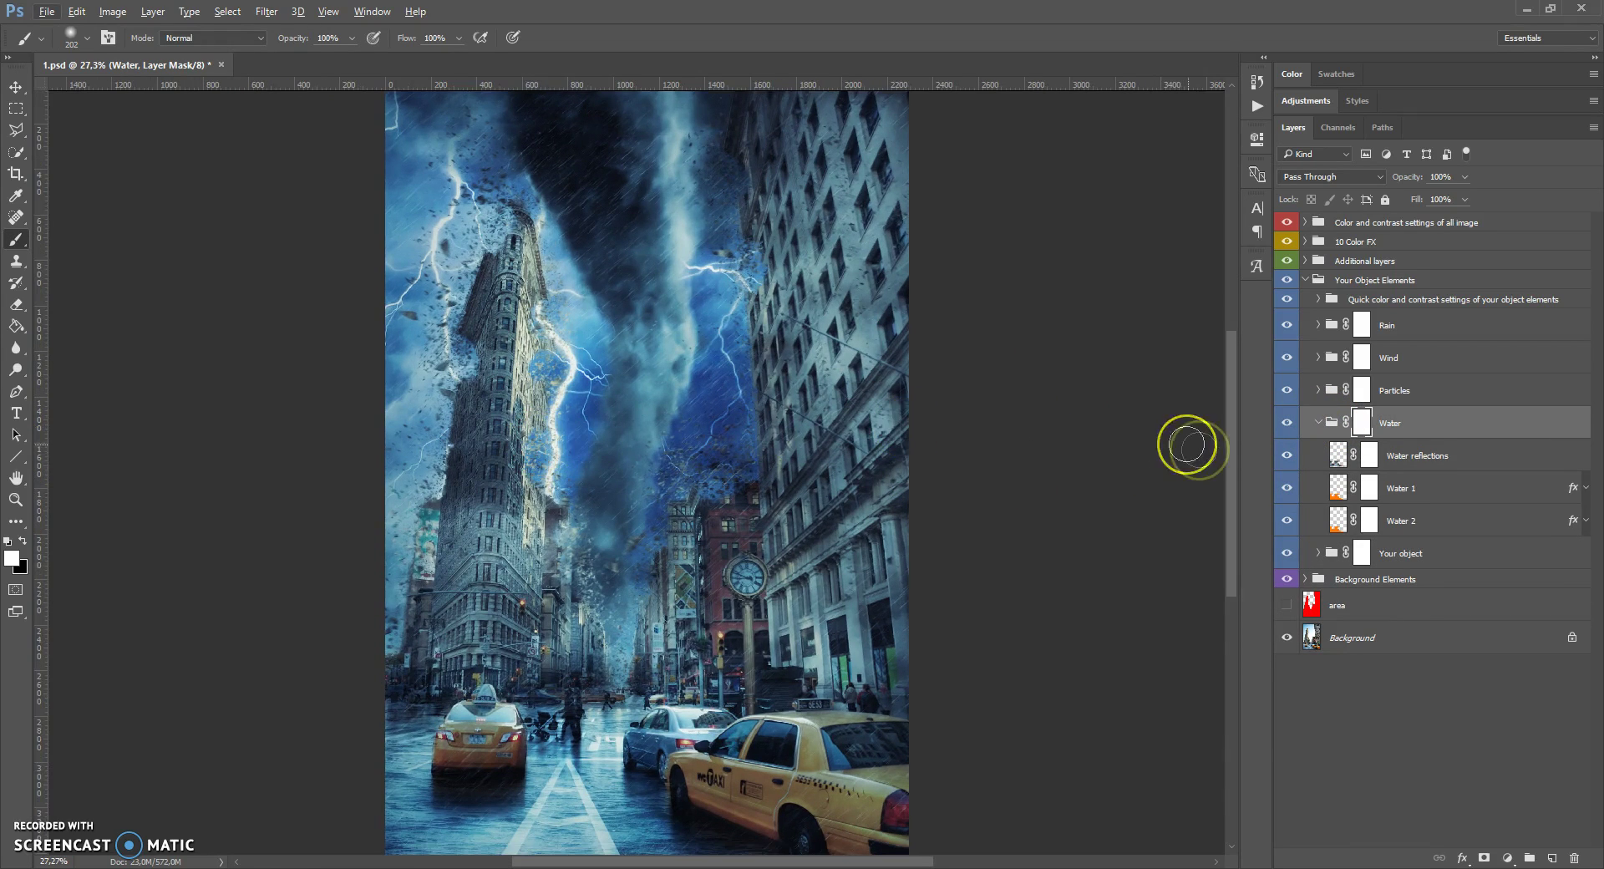
Step: Select the Water reflections layer and toggle its visibility to compare the street with and without reflections
{"action": "left_click", "coordinate": [1336, 454]}
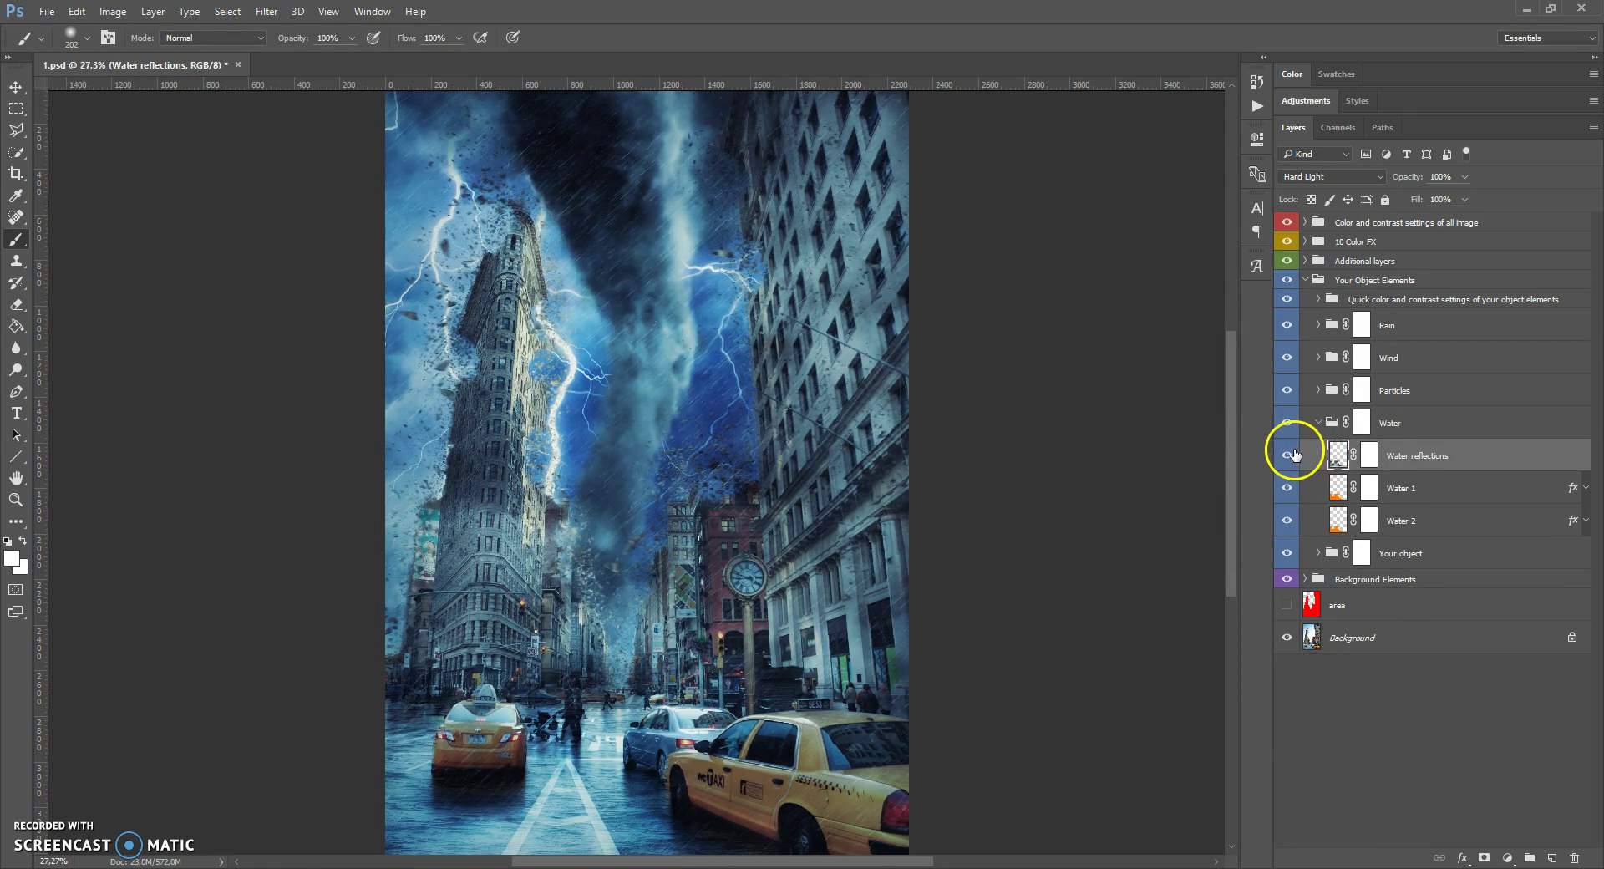
{"action": "left_click", "coordinate": [1288, 455]}
{"action": "left_click", "coordinate": [1287, 455]}
{"action": "left_click", "coordinate": [1287, 456]}
{"action": "left_click", "coordinate": [1287, 456]}
Step: Check the Water 1 and Water 2 layers, switching Water 1 off and on to compare its effect
{"action": "left_click", "coordinate": [1338, 484]}
{"action": "left_click", "coordinate": [1338, 519]}
{"action": "left_click", "coordinate": [1337, 487]}
{"action": "left_click", "coordinate": [1337, 520]}
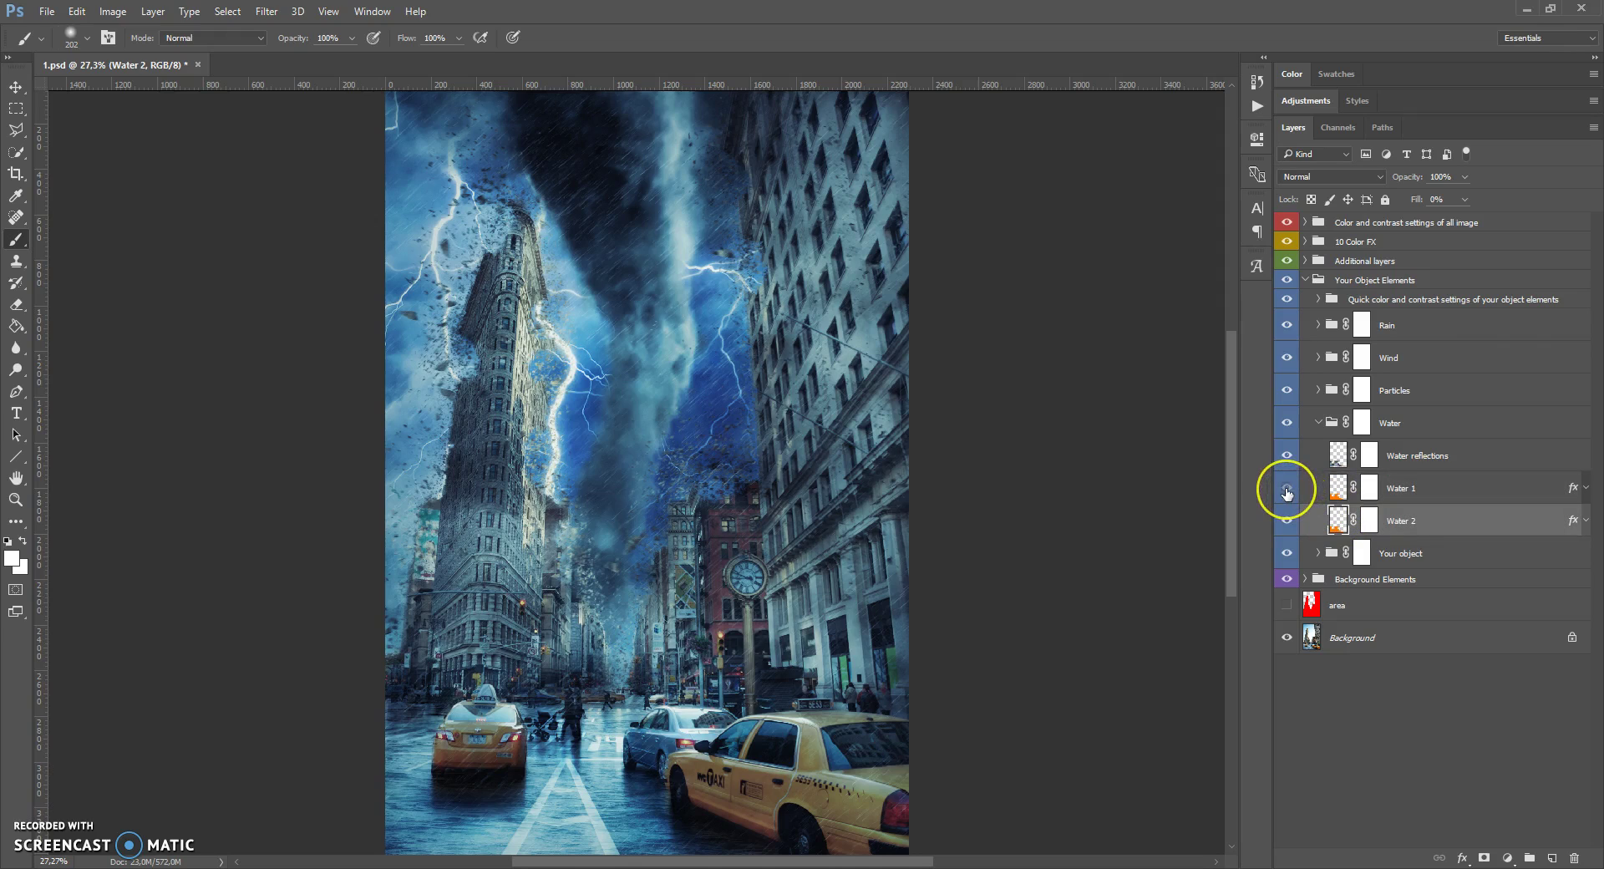
{"action": "left_click", "coordinate": [1288, 488]}
{"action": "left_click", "coordinate": [1288, 488]}
Step: Select the Water 1 layer in the Water group
{"action": "scroll", "coordinate": [616, 696], "scroll_direction": "down", "scroll_amount": 1}
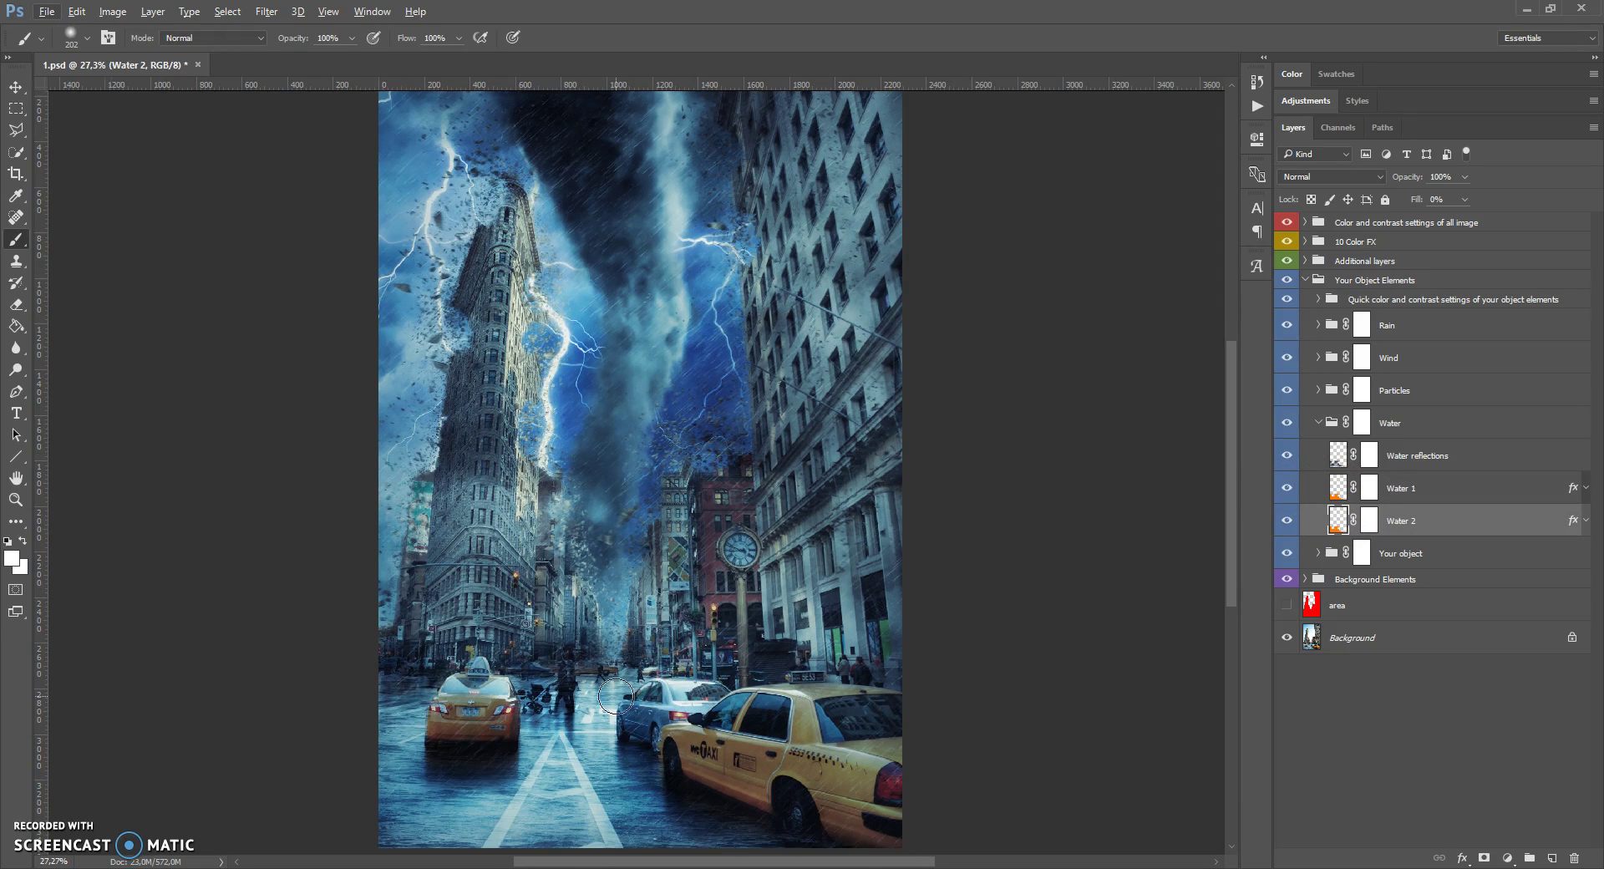
{"action": "left_click_drag", "start_coordinate": [555, 758], "coordinate": [603, 752]}
{"action": "mouse_move", "coordinate": [567, 747]}
{"action": "left_mouse_down"}
{"action": "mouse_move", "coordinate": [530, 743]}
{"action": "mouse_move", "coordinate": [555, 742]}
{"action": "left_mouse_up"}
{"action": "left_click", "coordinate": [1337, 488]}
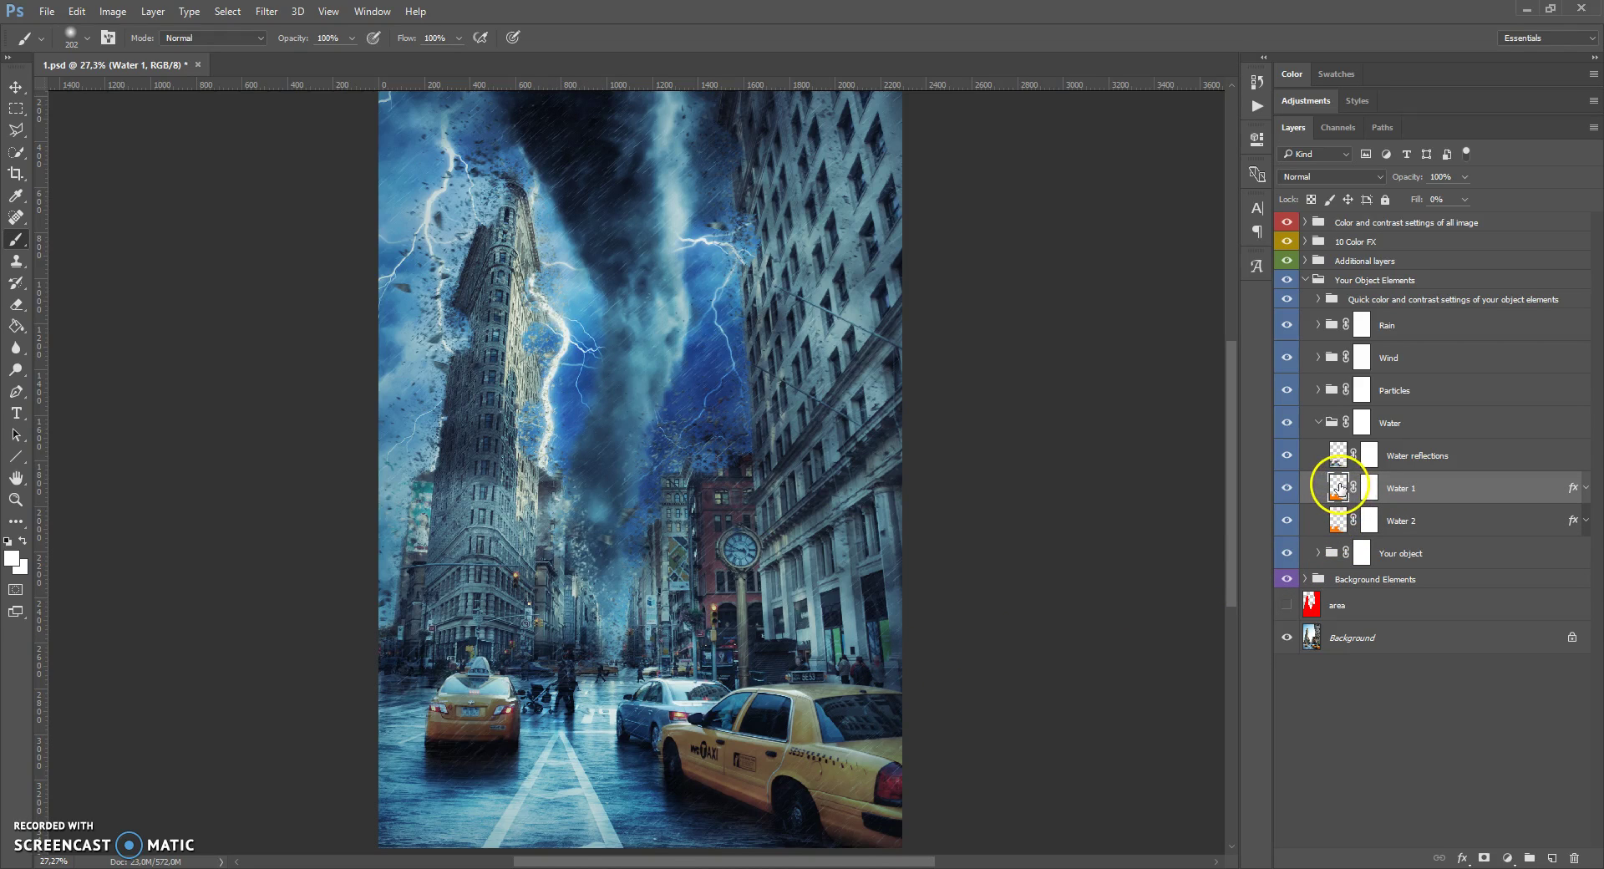
Step: Set the Pattern Overlay blend mode of the Water 1 layer to Normal and adjust the layer's opacity
{"action": "double_click", "coordinate": [1338, 487]}
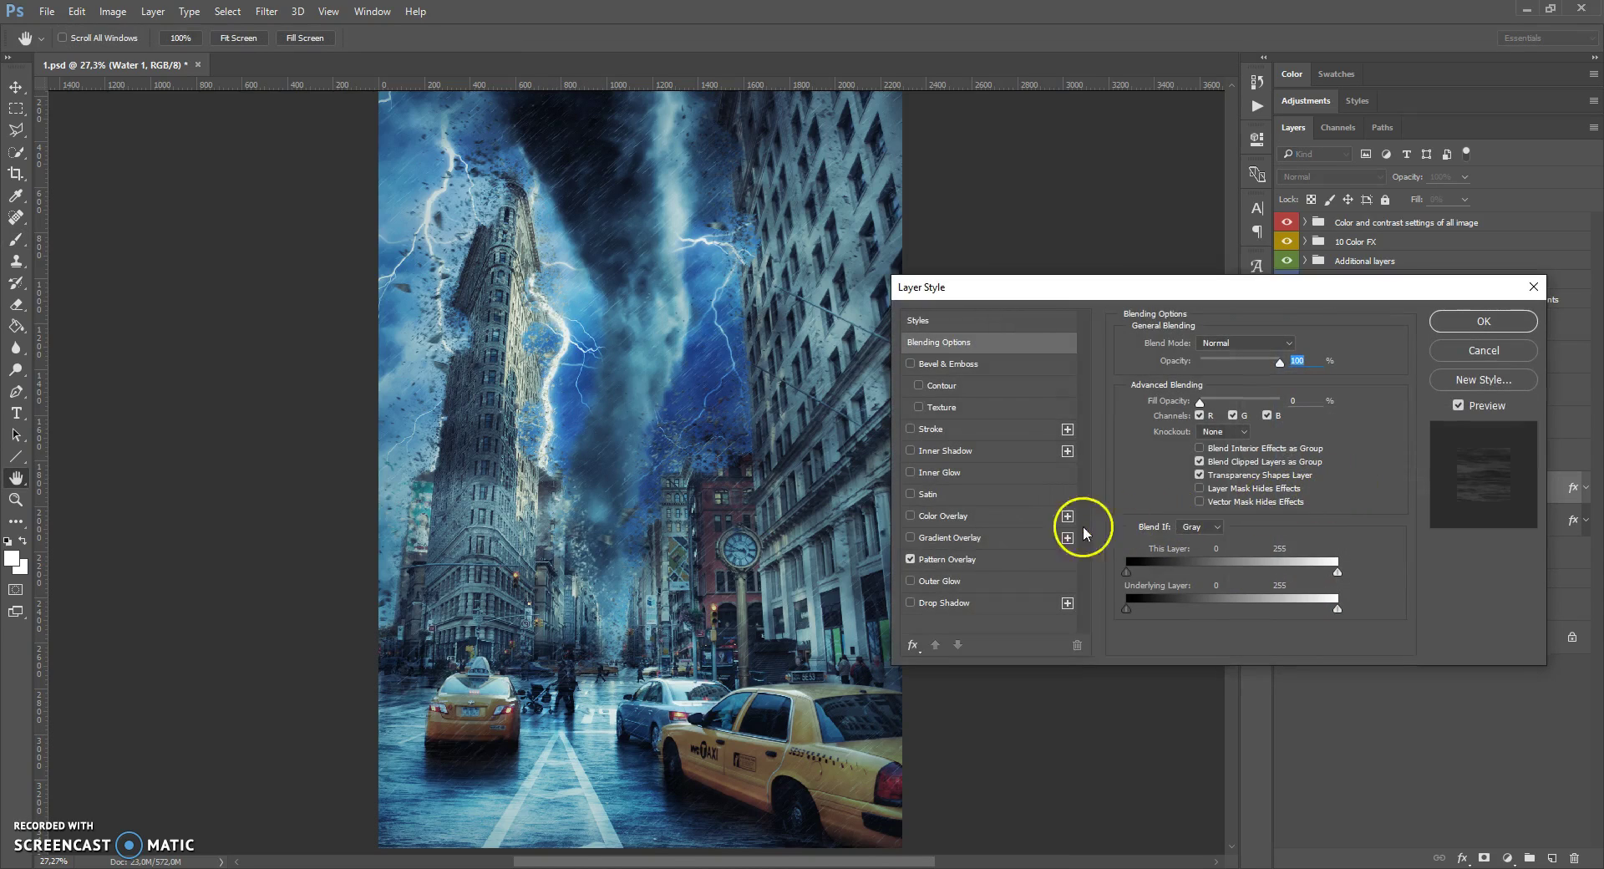
{"action": "left_click", "coordinate": [957, 562]}
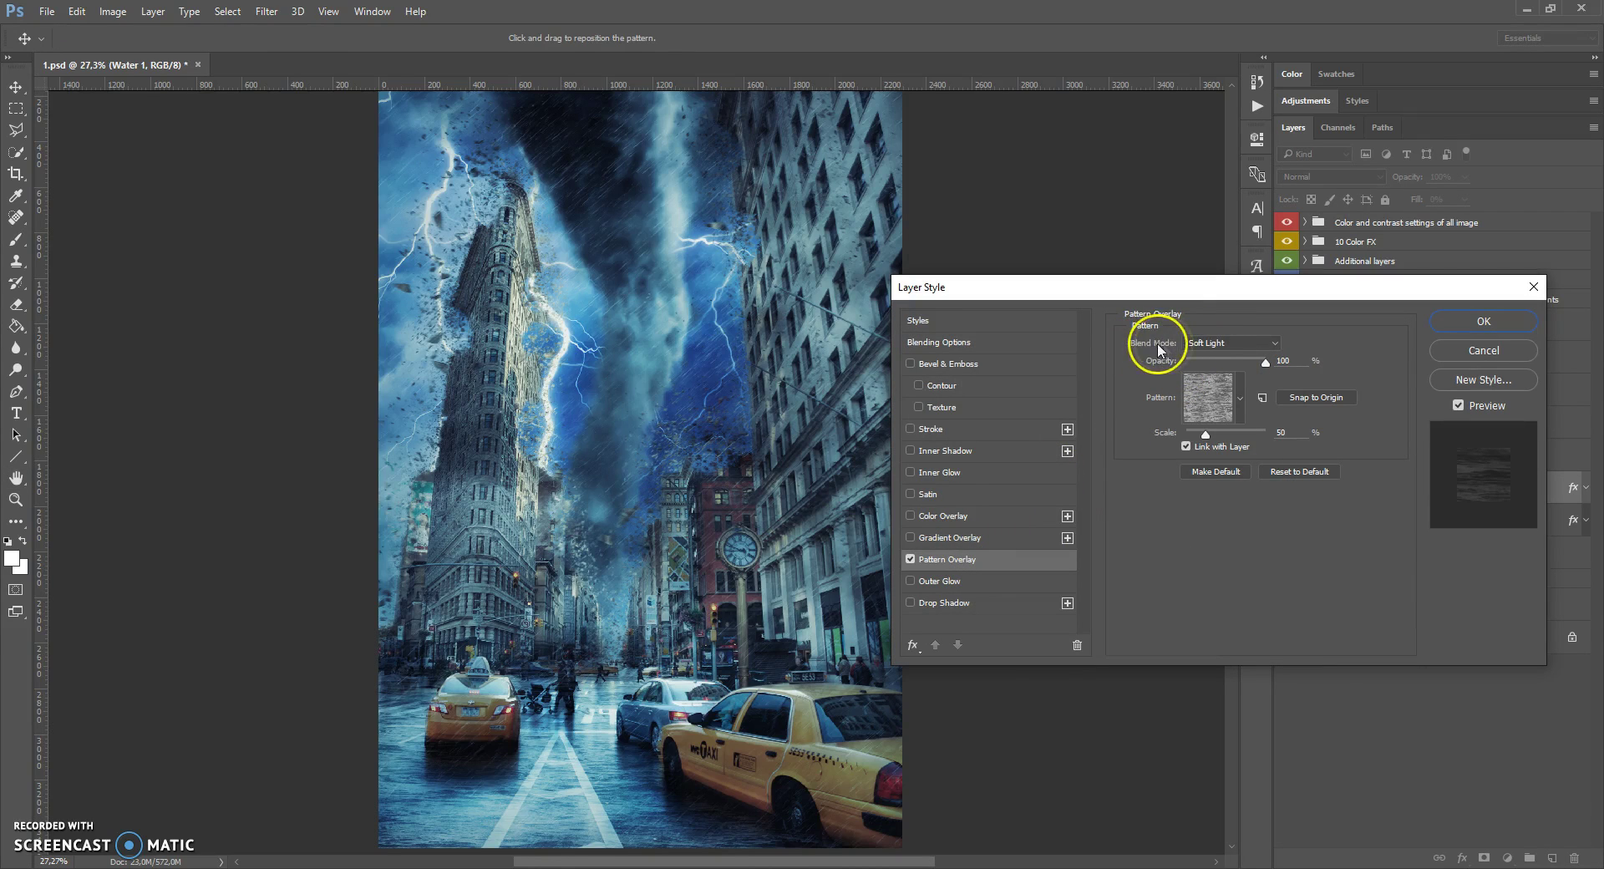
{"action": "left_click", "coordinate": [1203, 344]}
{"action": "left_click", "coordinate": [1211, 359]}
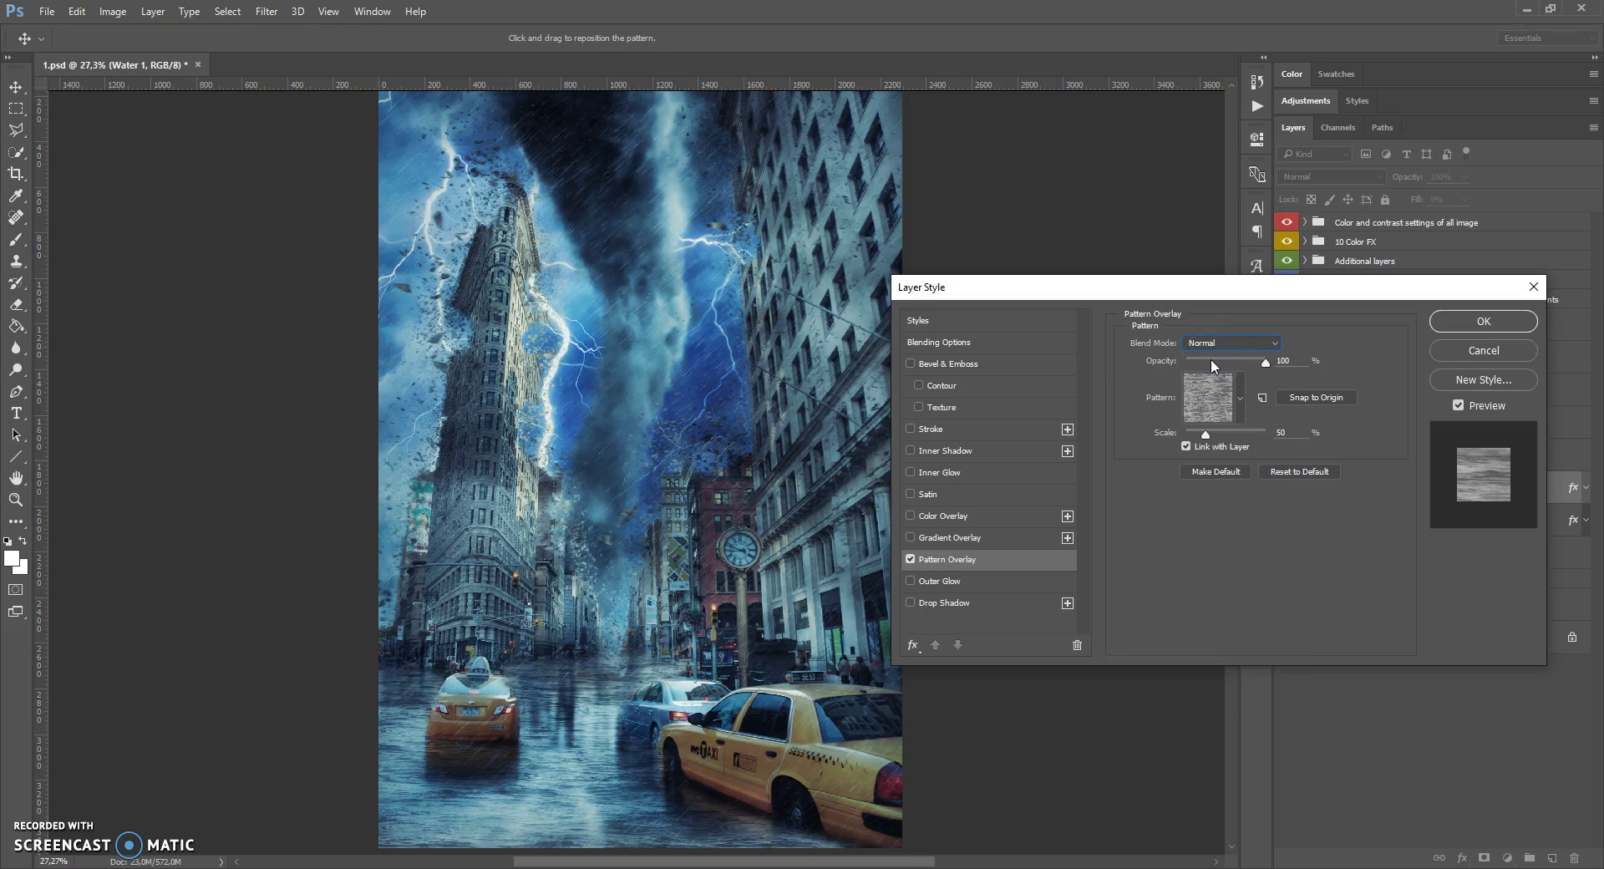
{"action": "left_click_drag", "start_coordinate": [1258, 363], "coordinate": [1334, 374]}
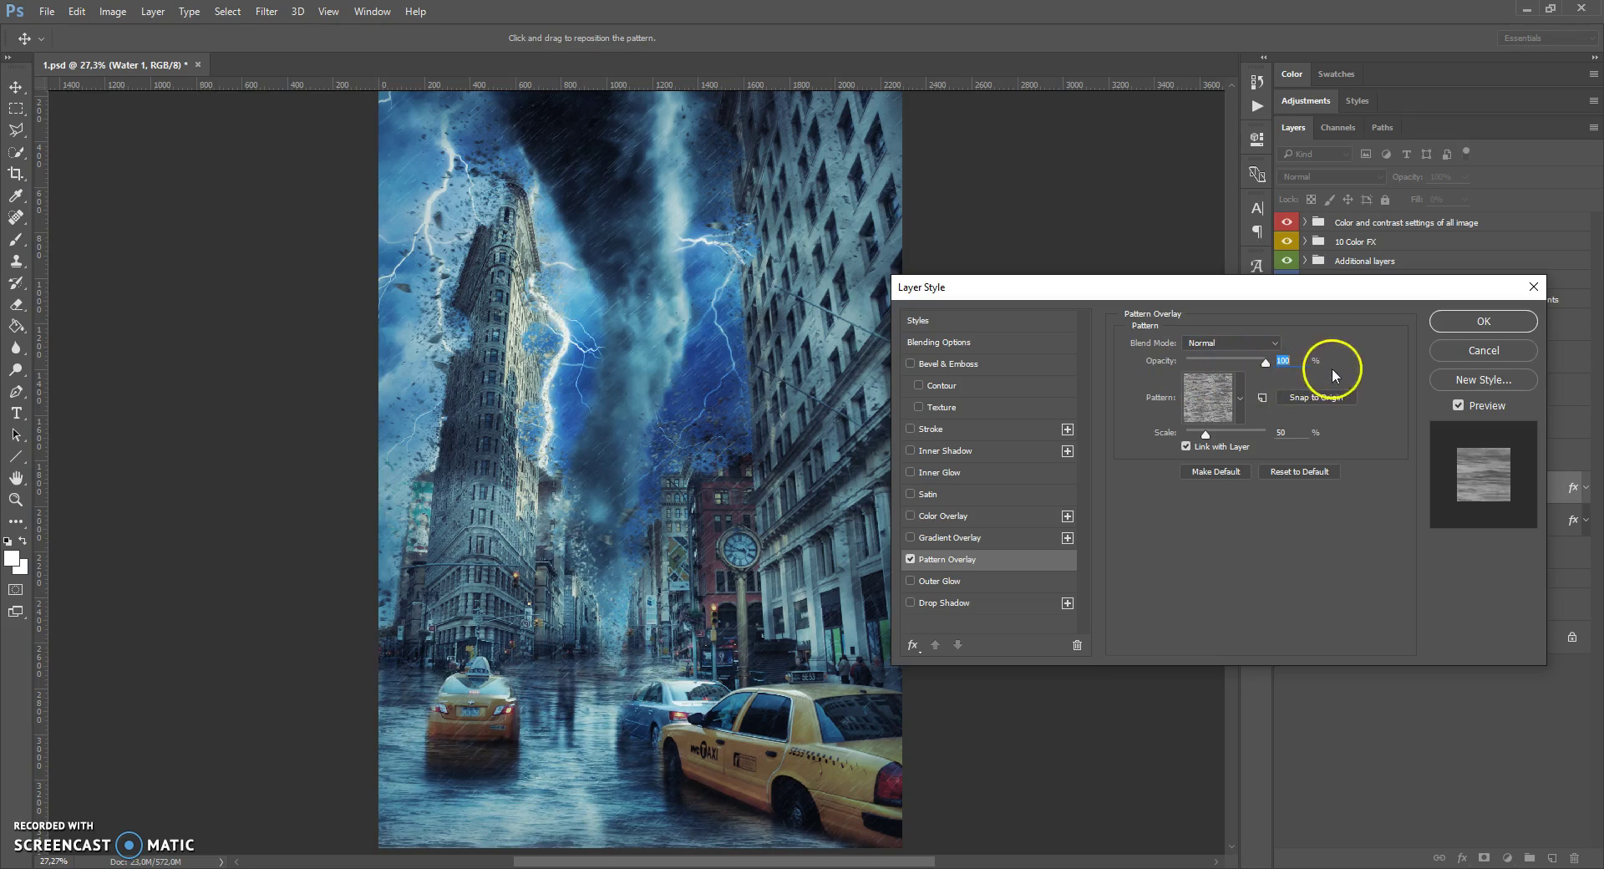
{"action": "left_click", "coordinate": [1446, 332]}
{"action": "left_click", "coordinate": [1463, 178]}
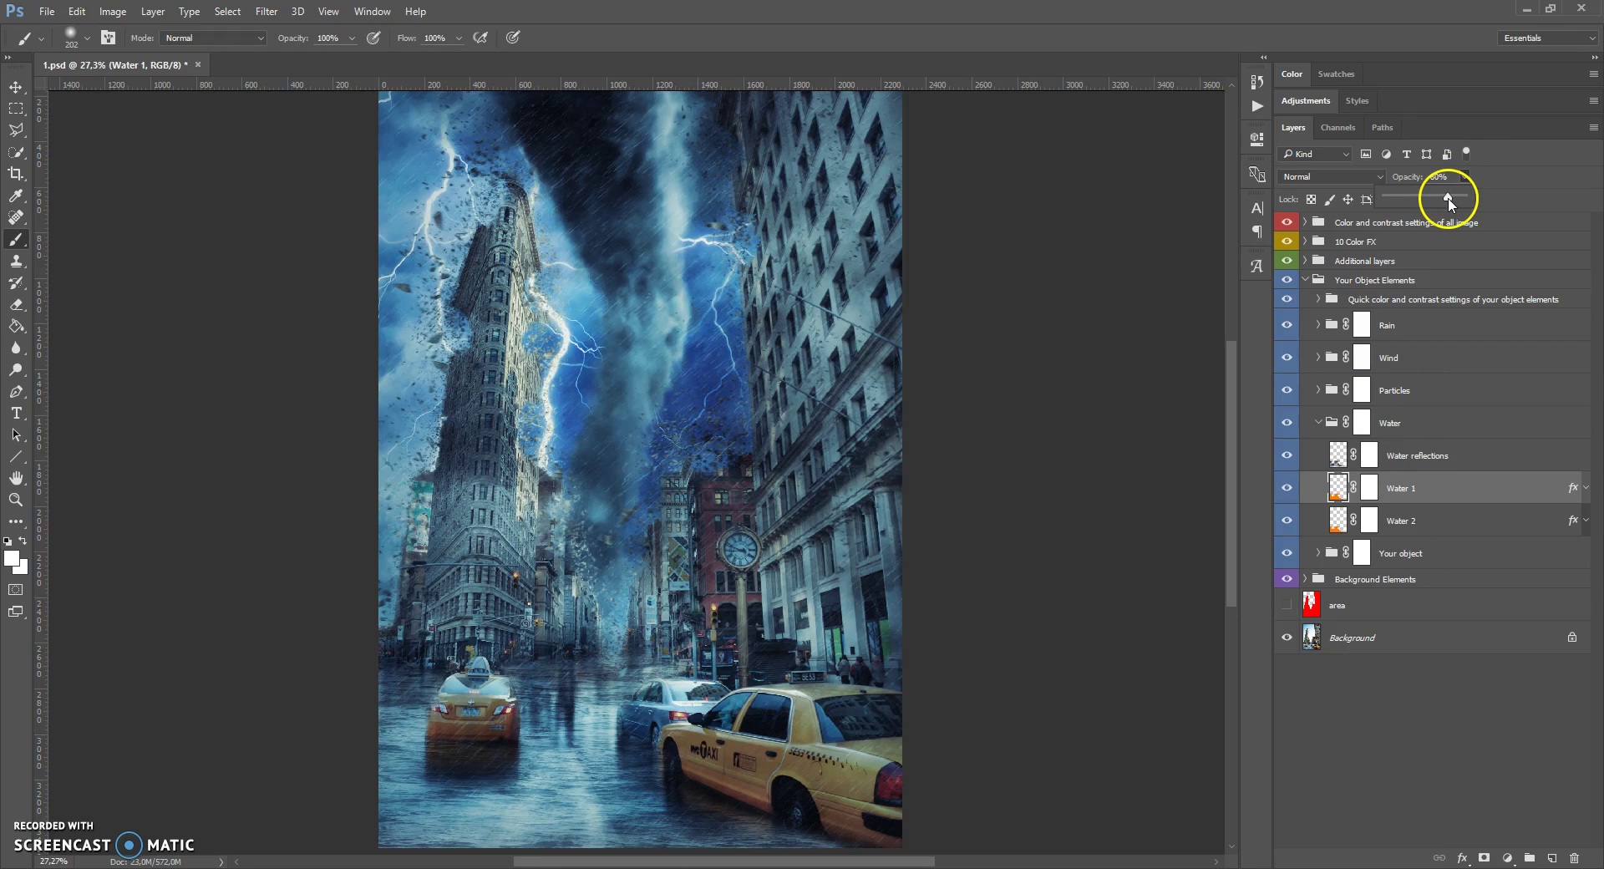
Step: Paint black at 45% brush opacity on the Water reflections mask over the centre of the street and collapse the Water group
{"action": "left_click", "coordinate": [1371, 456]}
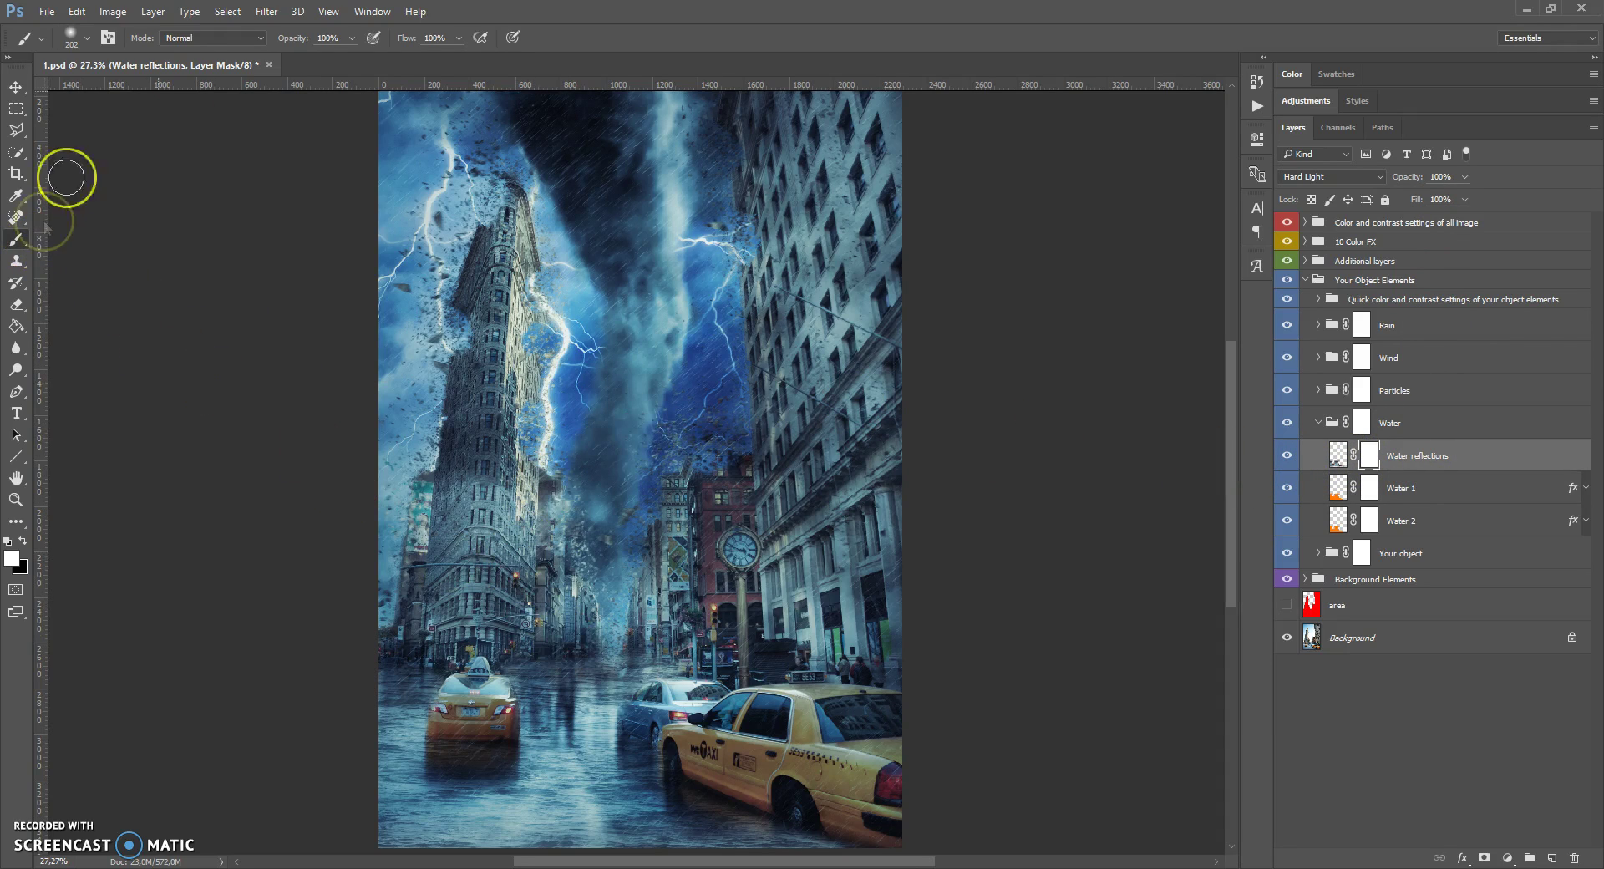
{"action": "left_click", "coordinate": [352, 38]}
{"action": "left_click_drag", "start_coordinate": [353, 56], "coordinate": [308, 65]}
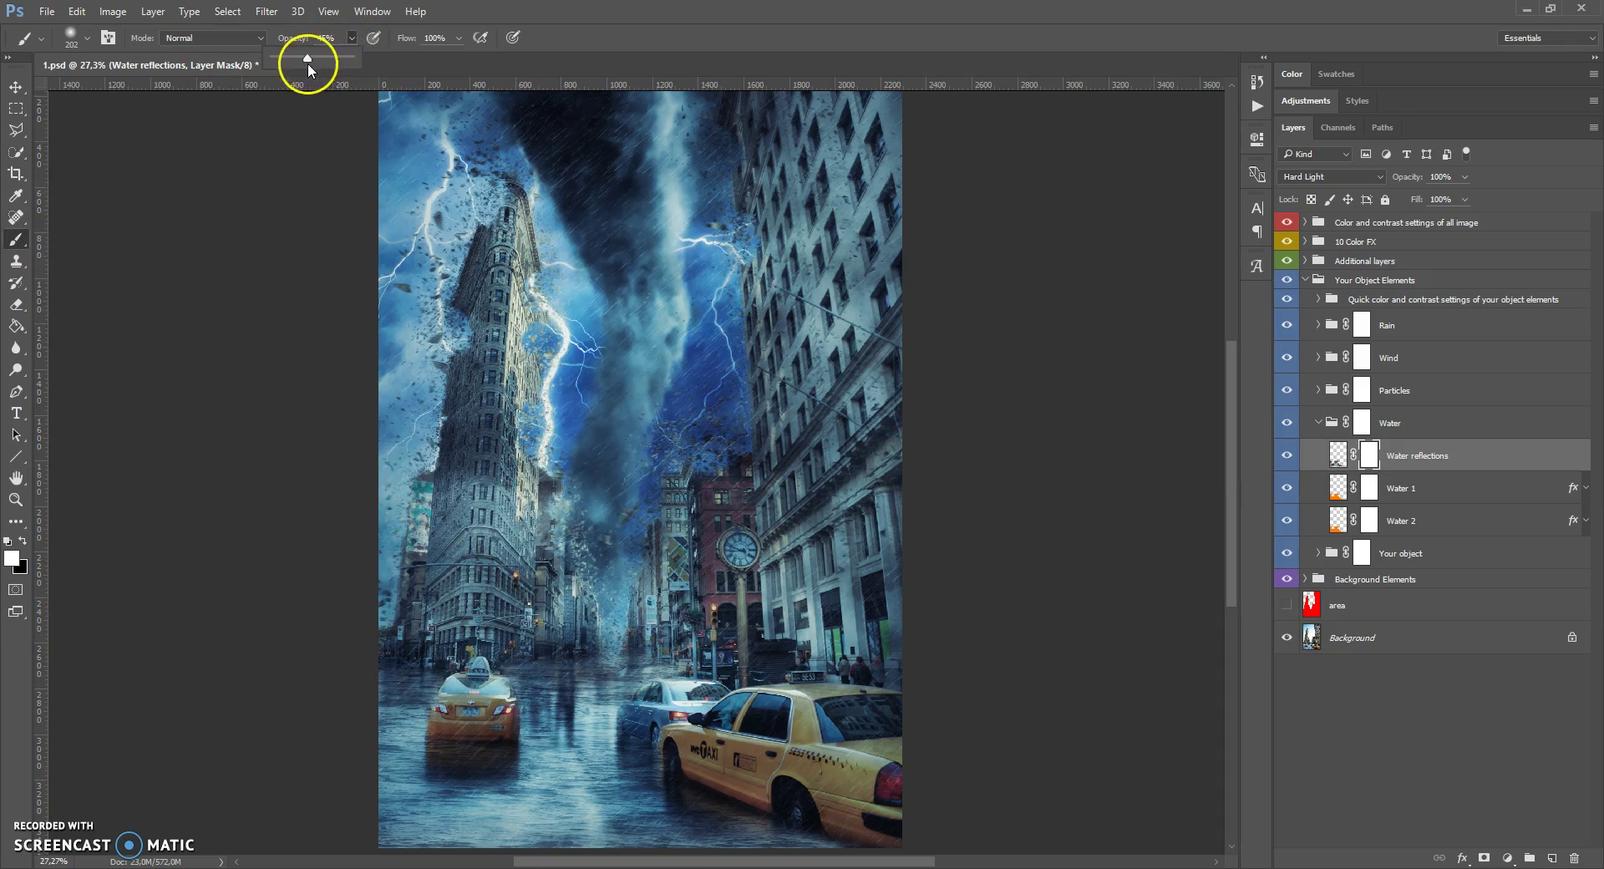
{"action": "left_click", "coordinate": [23, 542]}
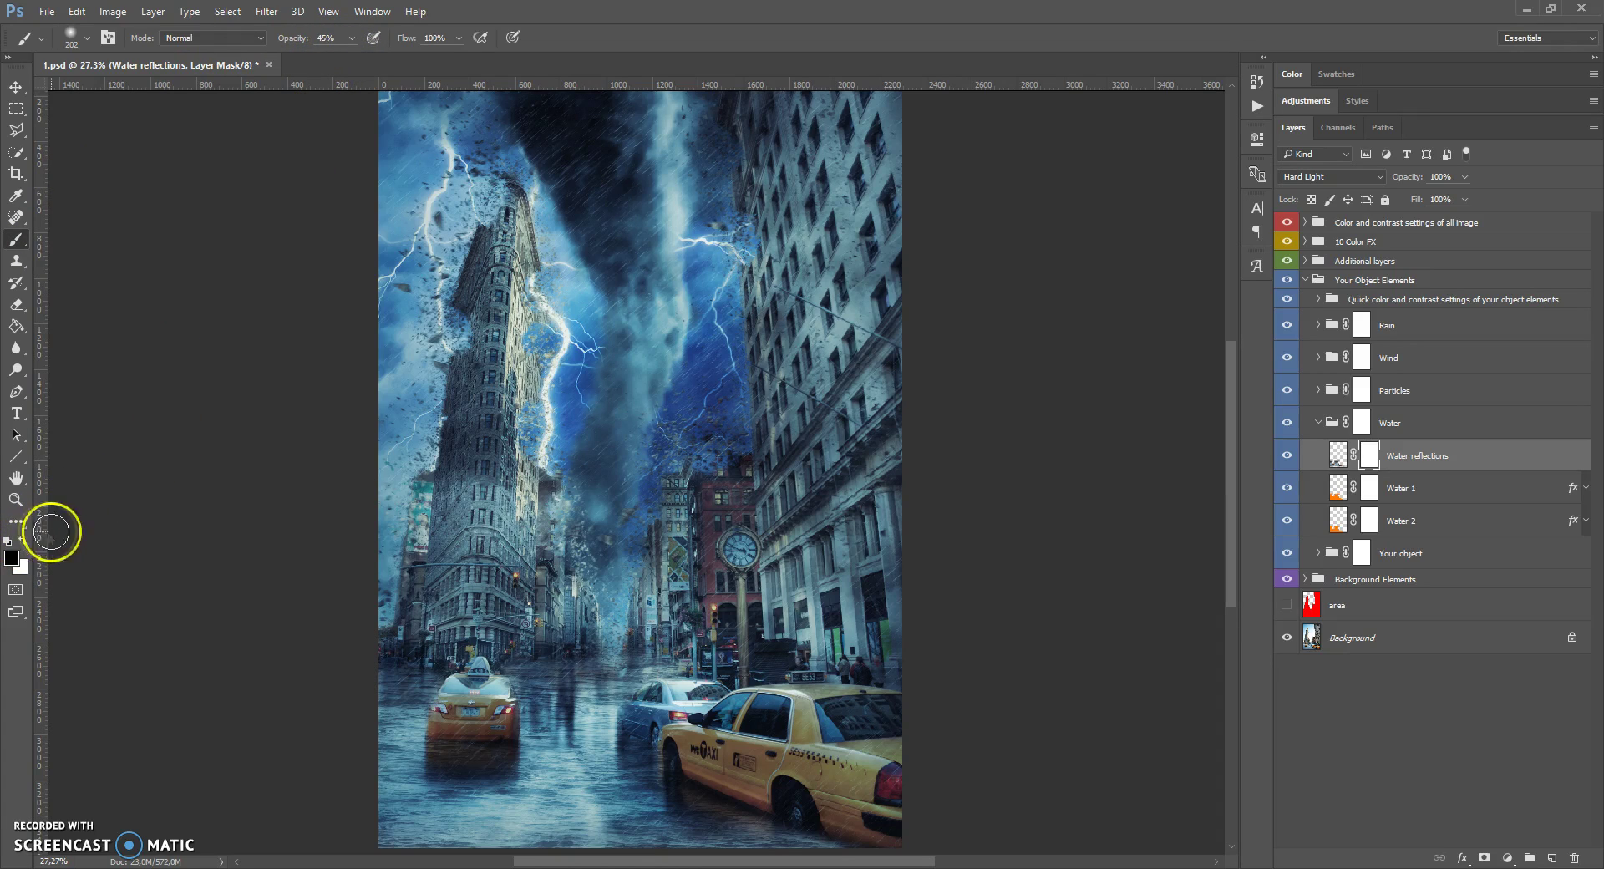
{"action": "mouse_move", "coordinate": [570, 705]}
{"action": "left_mouse_down"}
{"action": "mouse_move", "coordinate": [620, 720]}
{"action": "mouse_move", "coordinate": [569, 721]}
{"action": "mouse_move", "coordinate": [583, 707]}
{"action": "mouse_move", "coordinate": [561, 734]}
{"action": "mouse_move", "coordinate": [573, 731]}
{"action": "mouse_move", "coordinate": [562, 699]}
{"action": "mouse_move", "coordinate": [584, 752]}
{"action": "left_mouse_up"}
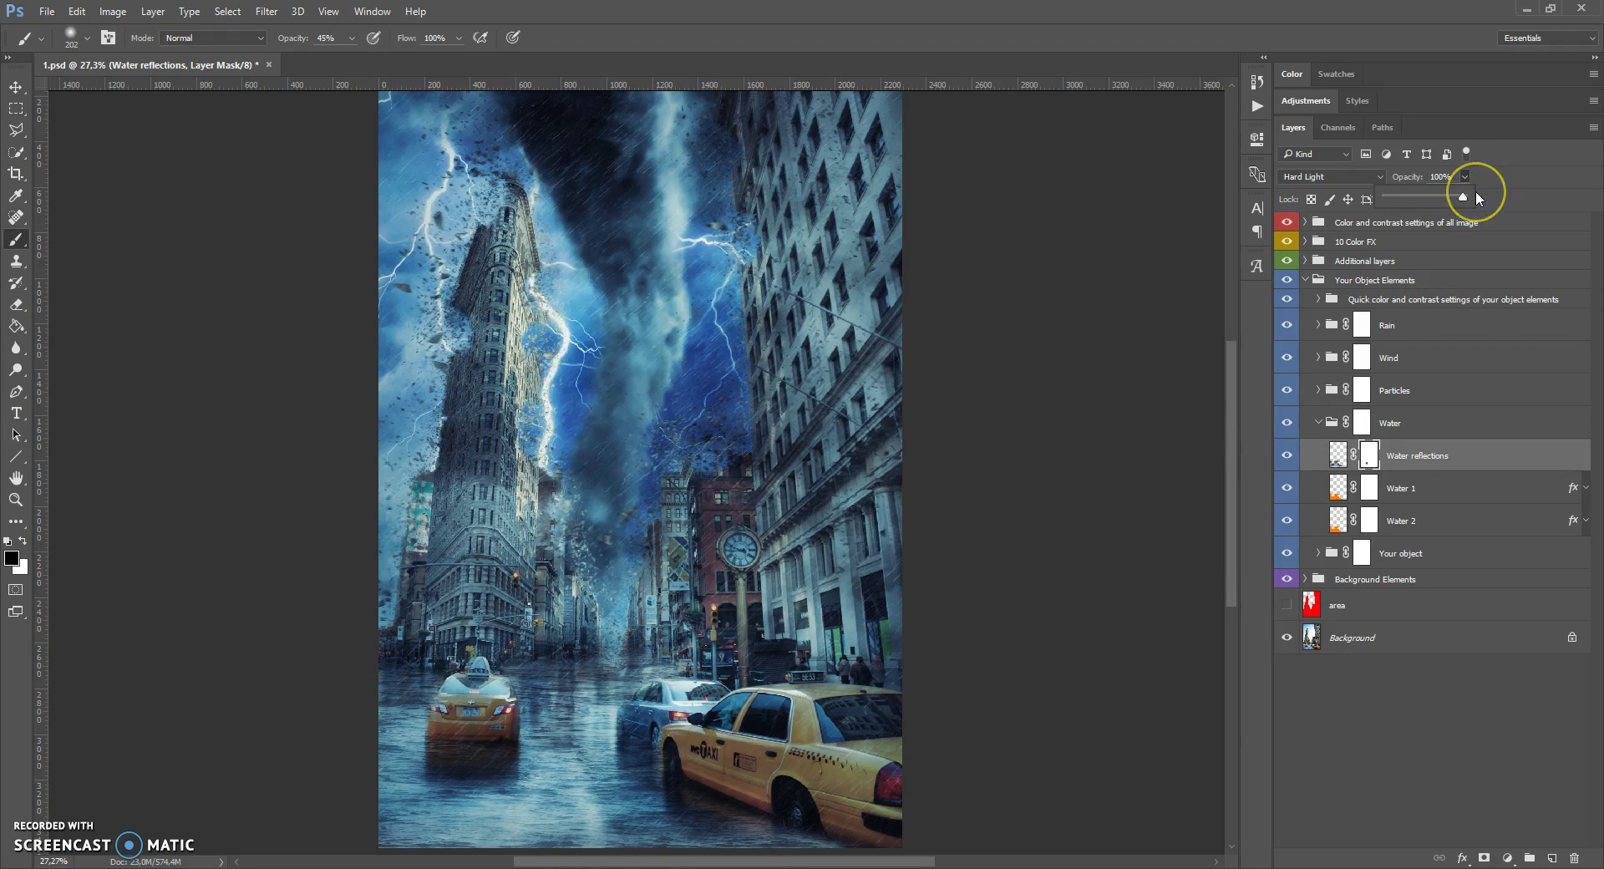
{"action": "left_click", "coordinate": [1318, 423]}
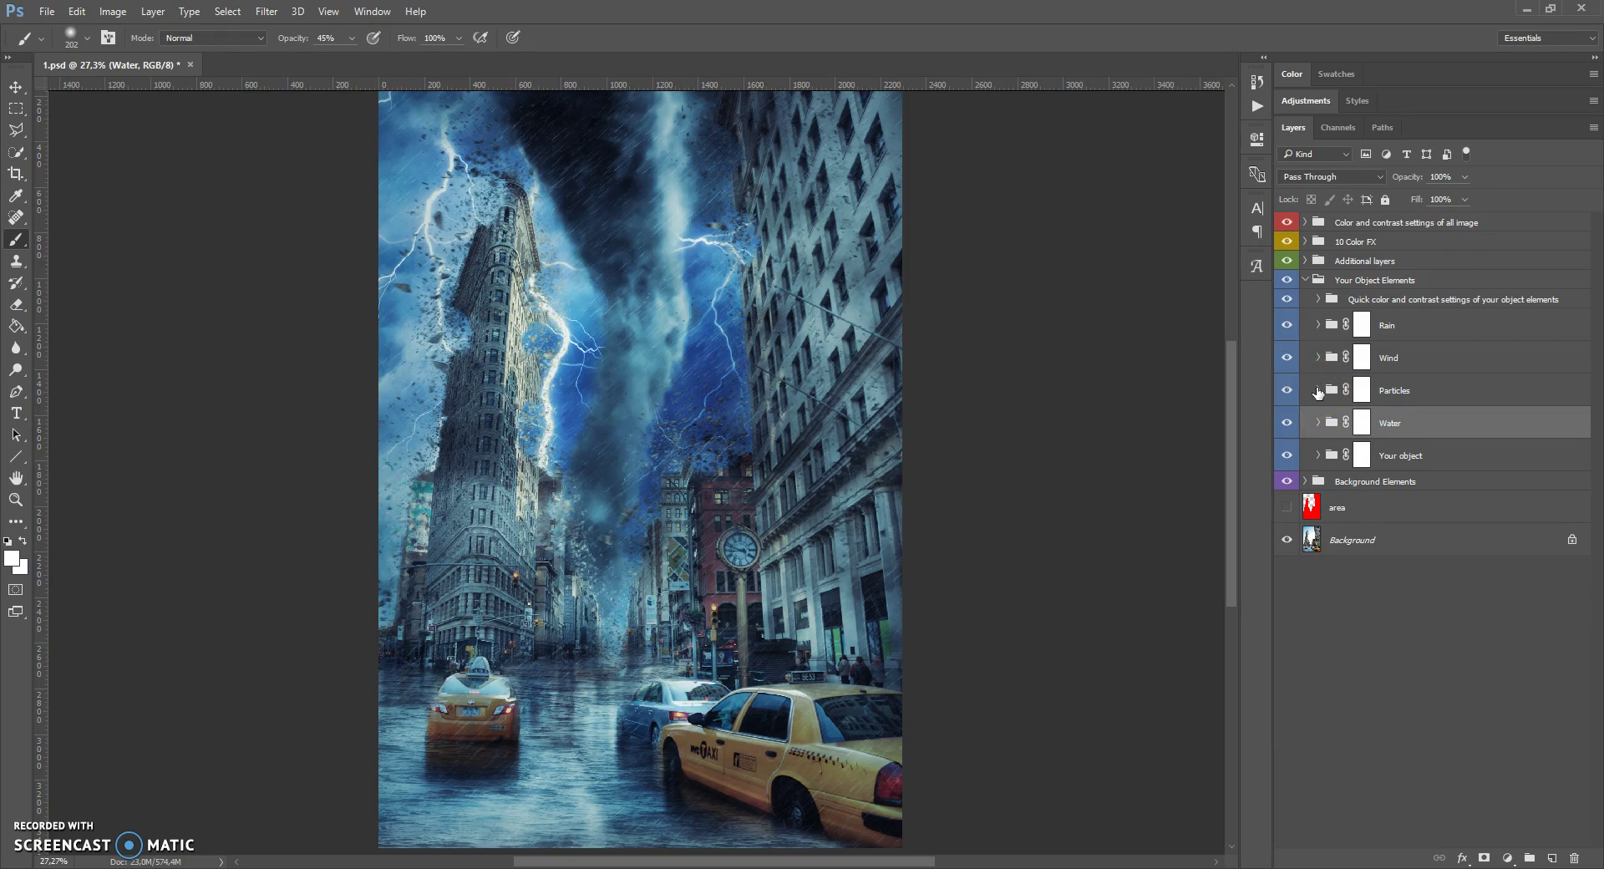
Step: Expand the Particles group, set its adjustment layer for all particles to brightness -5 and raise the contrast
{"action": "left_click", "coordinate": [1317, 390]}
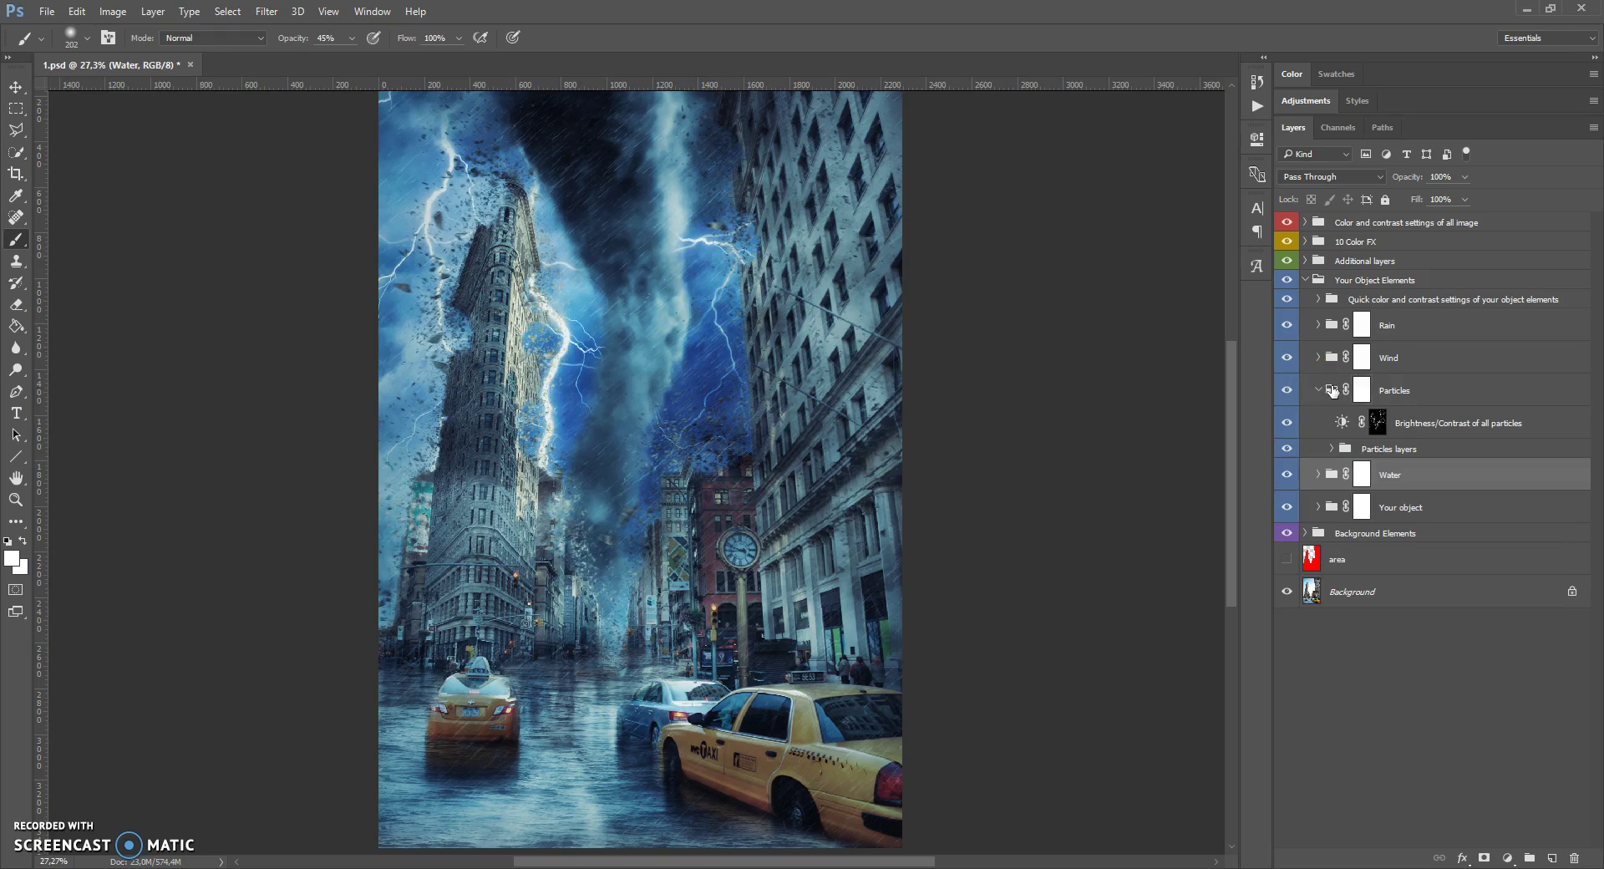
{"action": "left_click", "coordinate": [1332, 391]}
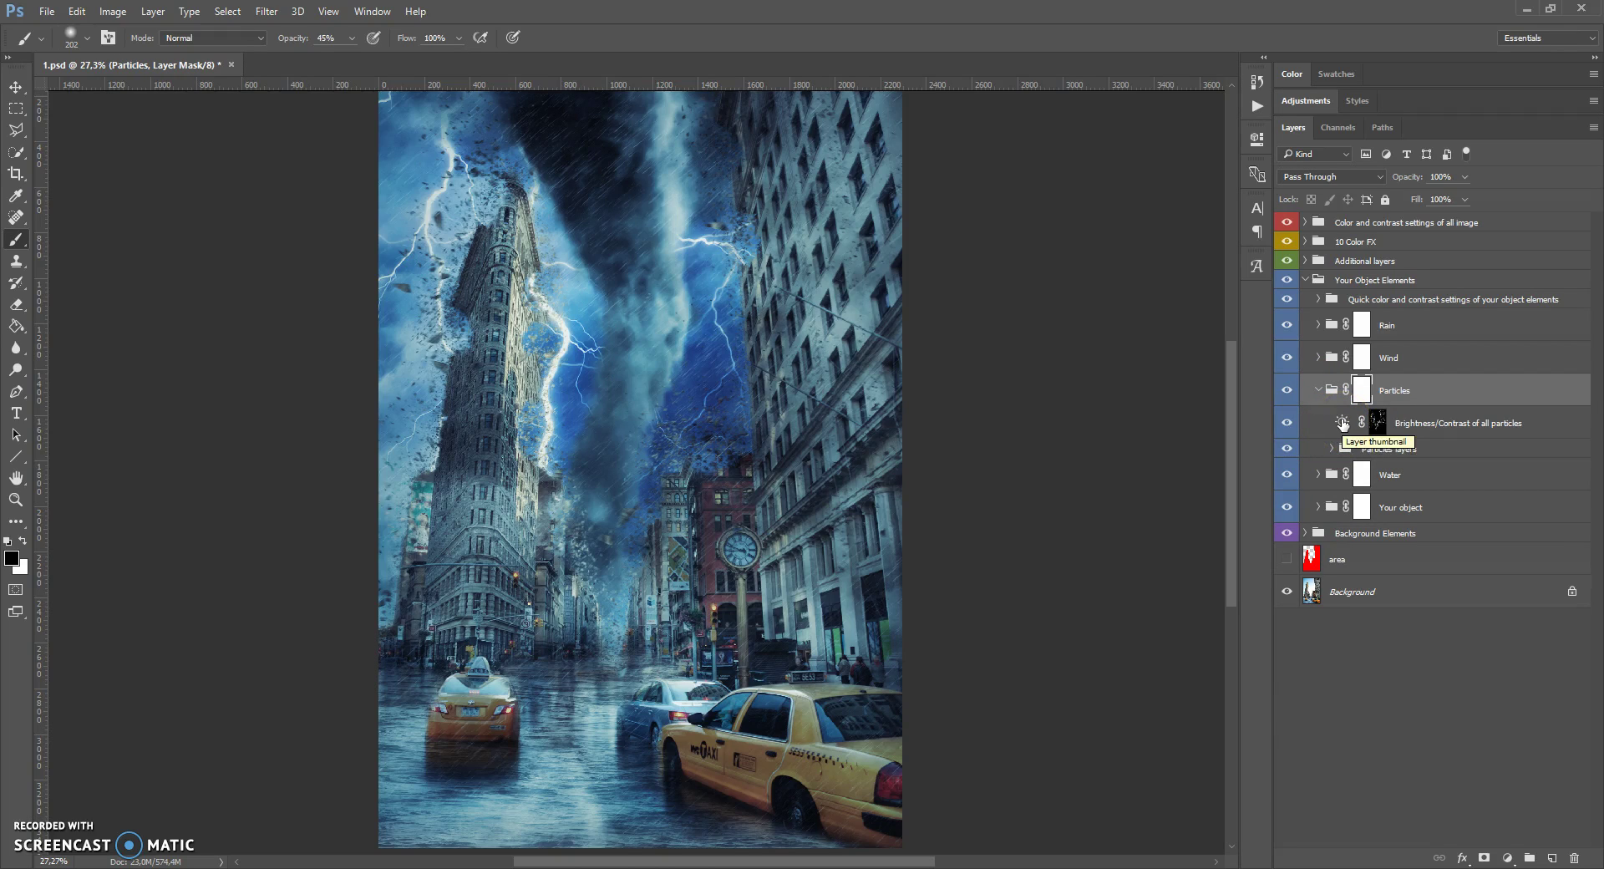
{"action": "double_click", "coordinate": [1341, 423]}
{"action": "left_click_drag", "start_coordinate": [1113, 223], "coordinate": [1153, 256]}
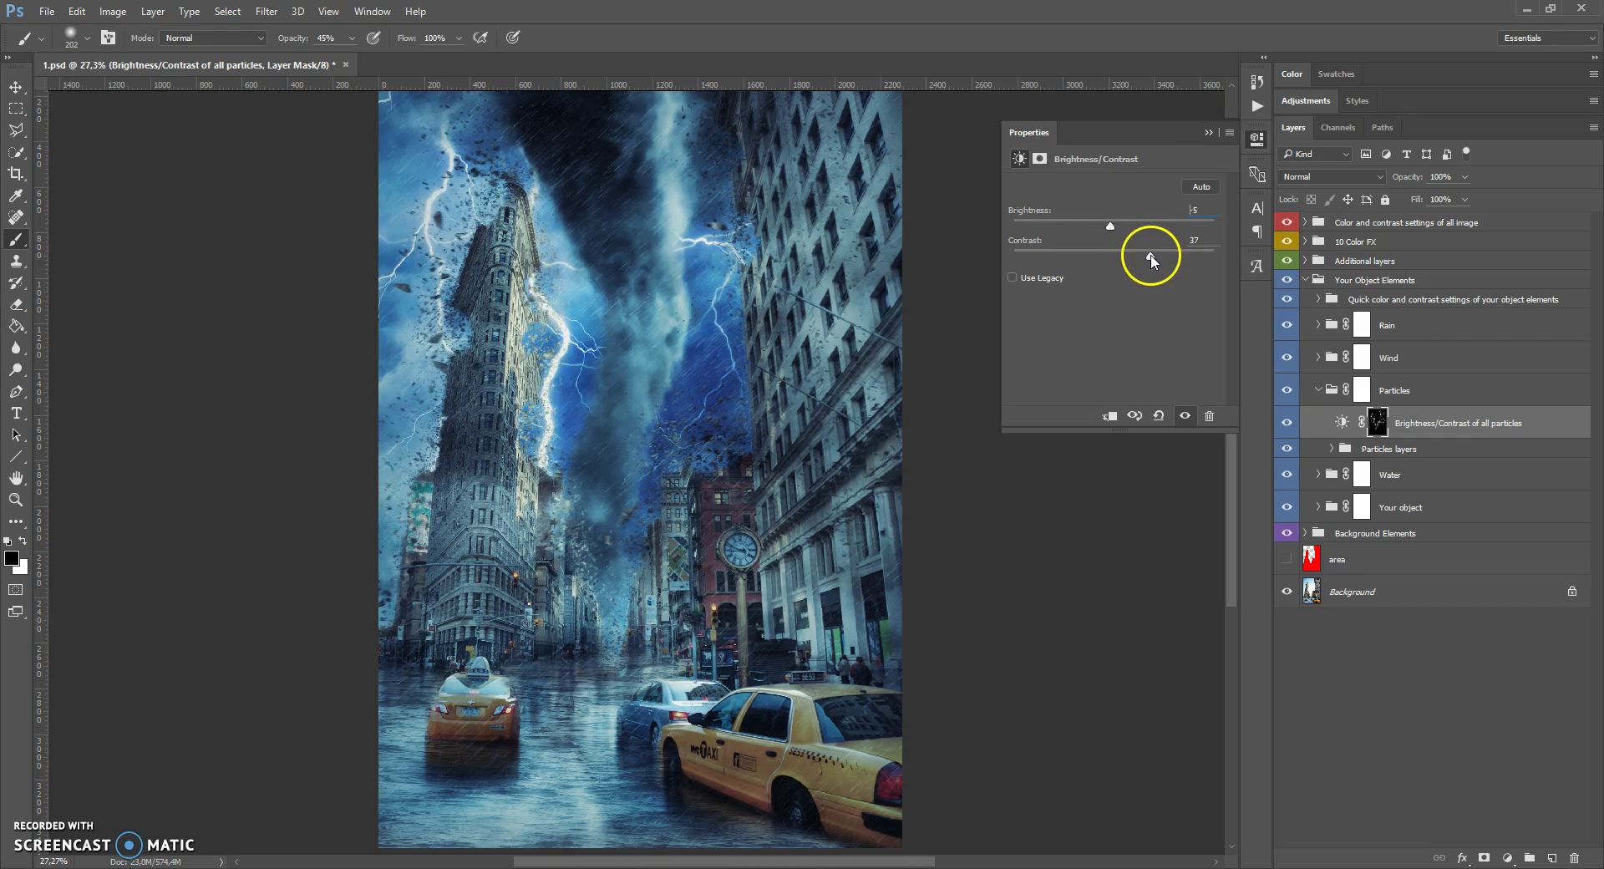
{"action": "left_click", "coordinate": [1206, 132]}
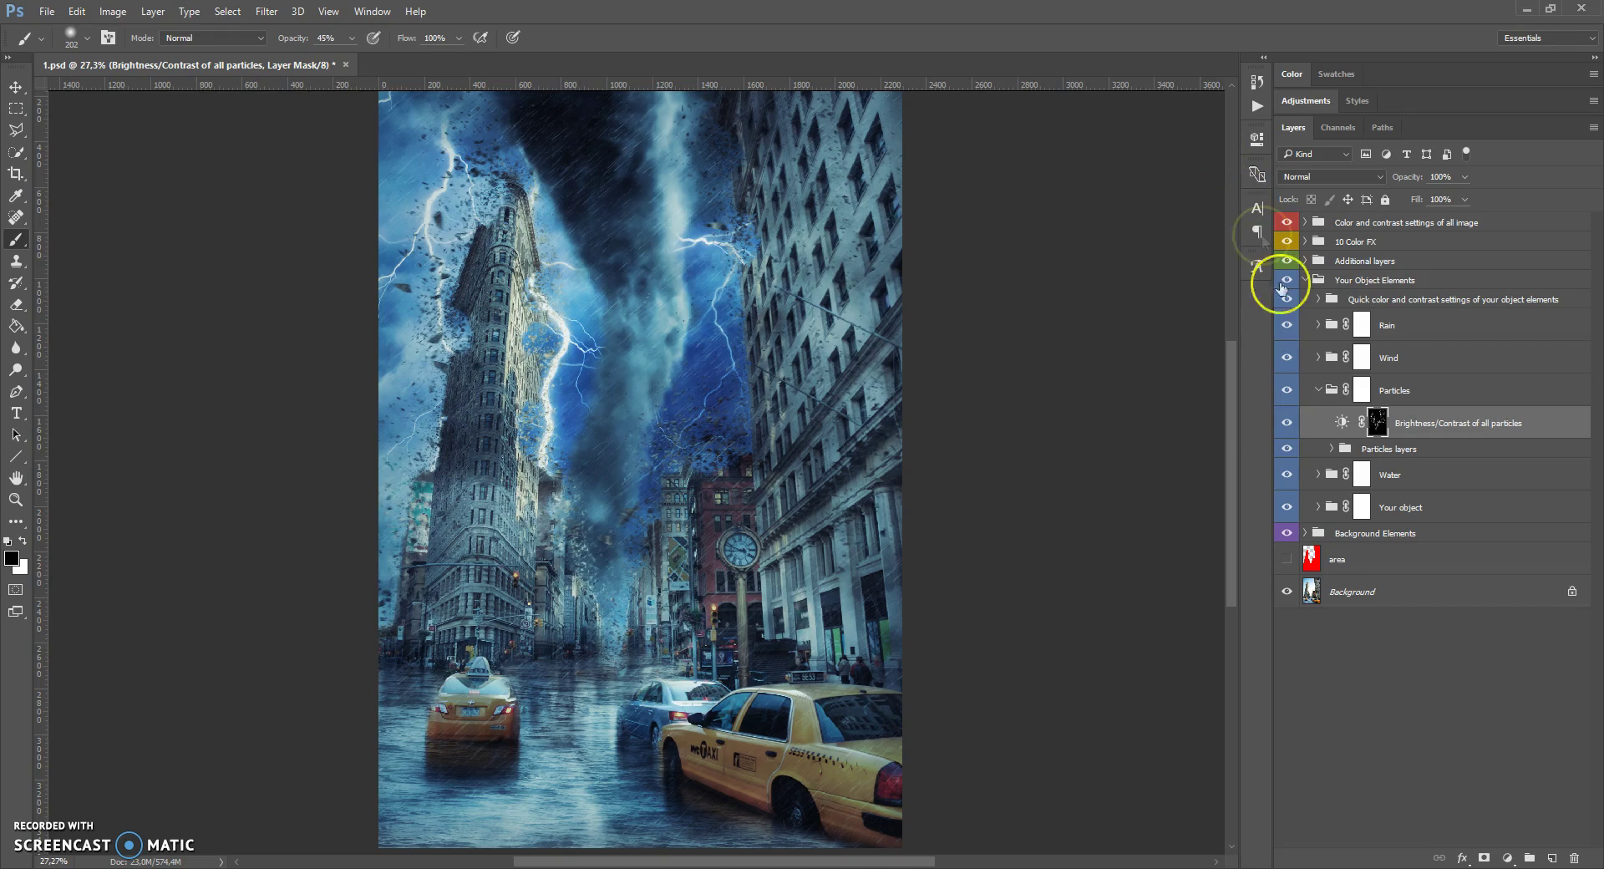
Step: Examine the individual layers inside the Particles layers group, including the effect of single layers such as Particles 3 and Particles 5
{"action": "left_click", "coordinate": [1336, 450]}
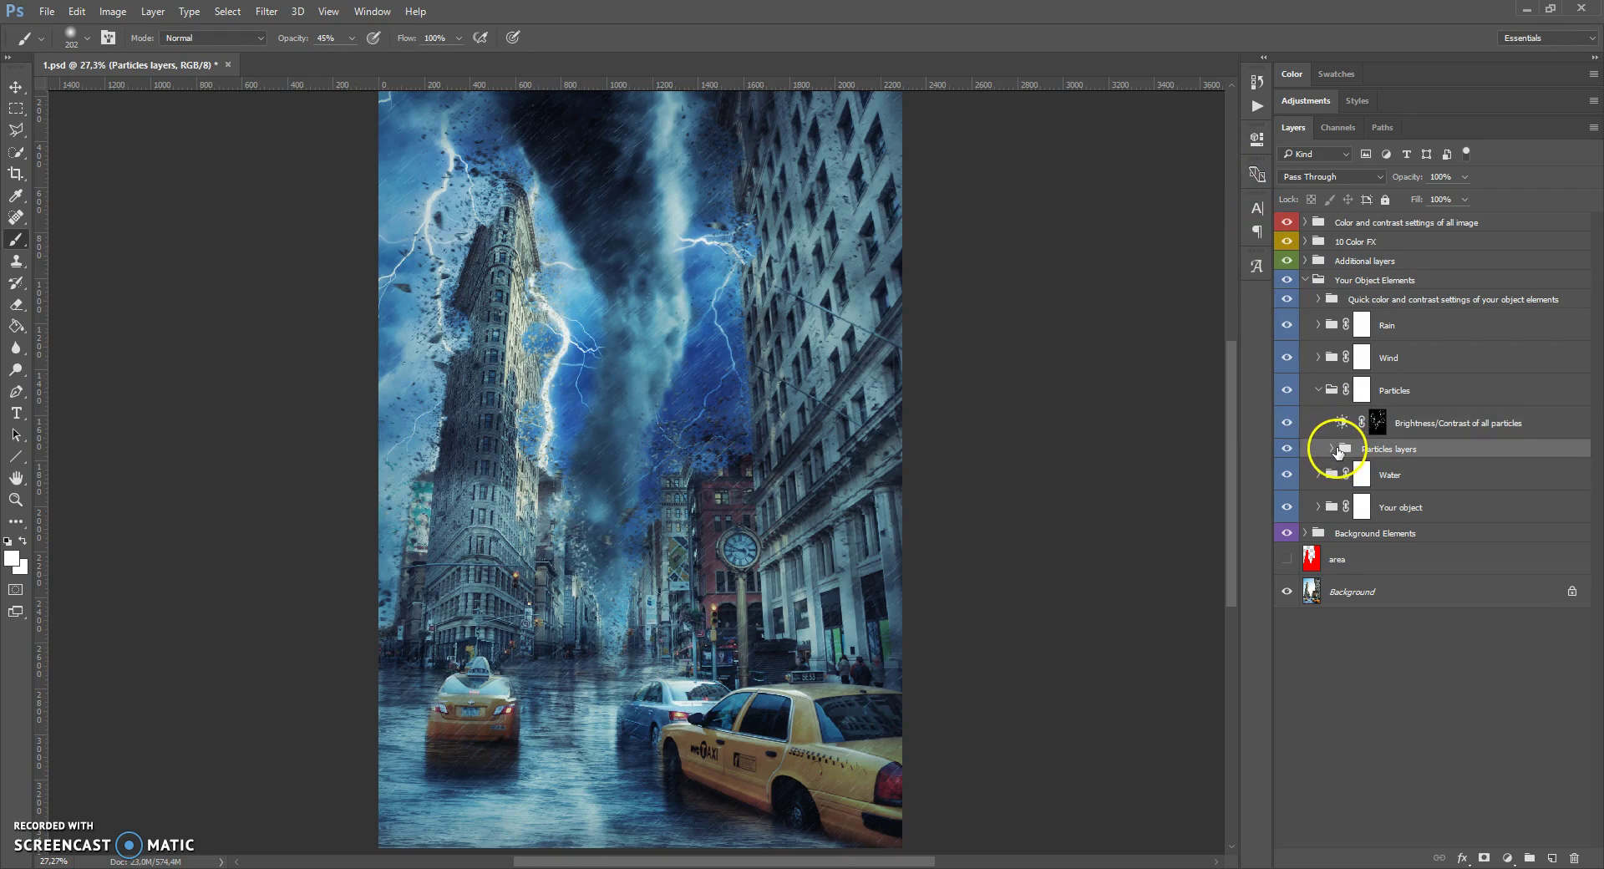
{"action": "left_click", "coordinate": [1332, 450]}
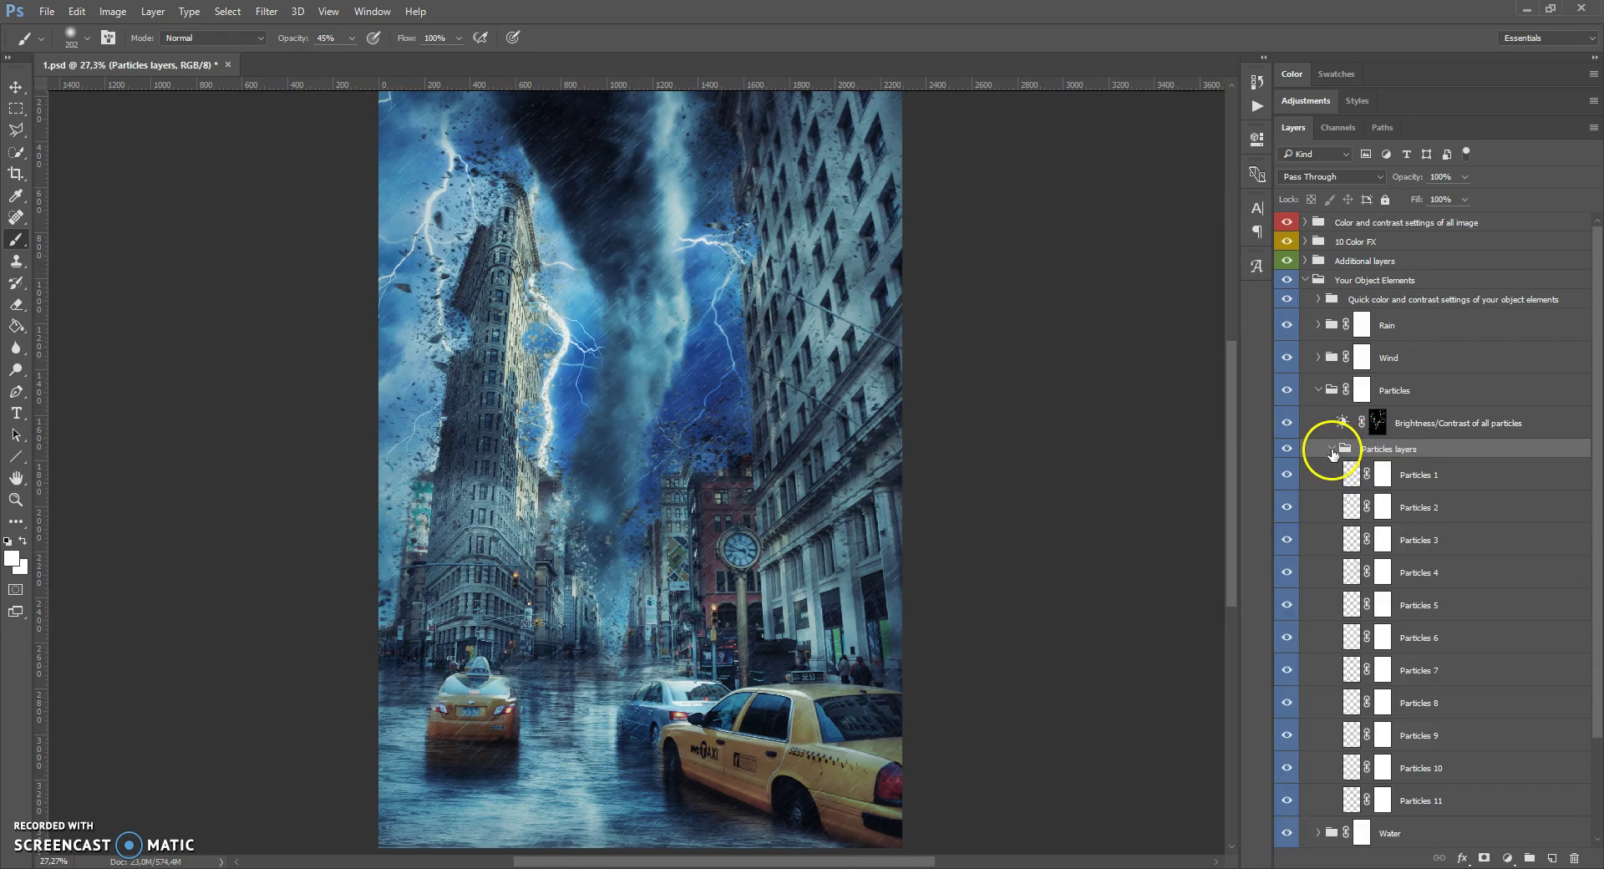
{"action": "left_click", "coordinate": [1332, 450]}
{"action": "left_click", "coordinate": [1332, 450]}
{"action": "scroll", "coordinate": [1315, 493], "scroll_direction": "down", "scroll_amount": 2}
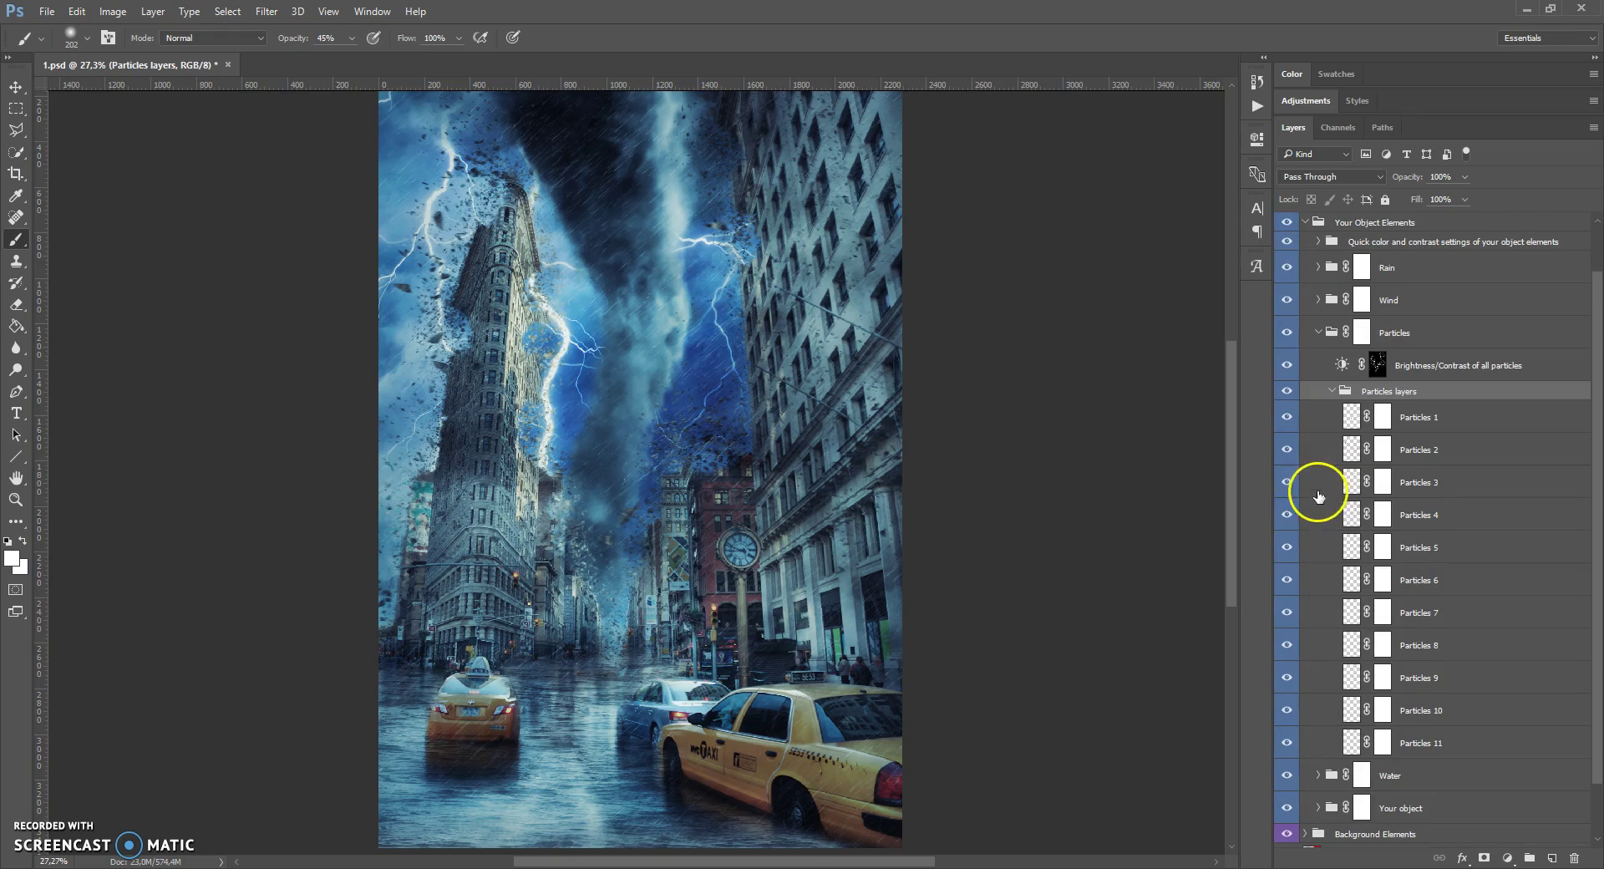
{"action": "left_click", "coordinate": [1286, 484]}
{"action": "left_click", "coordinate": [1288, 551]}
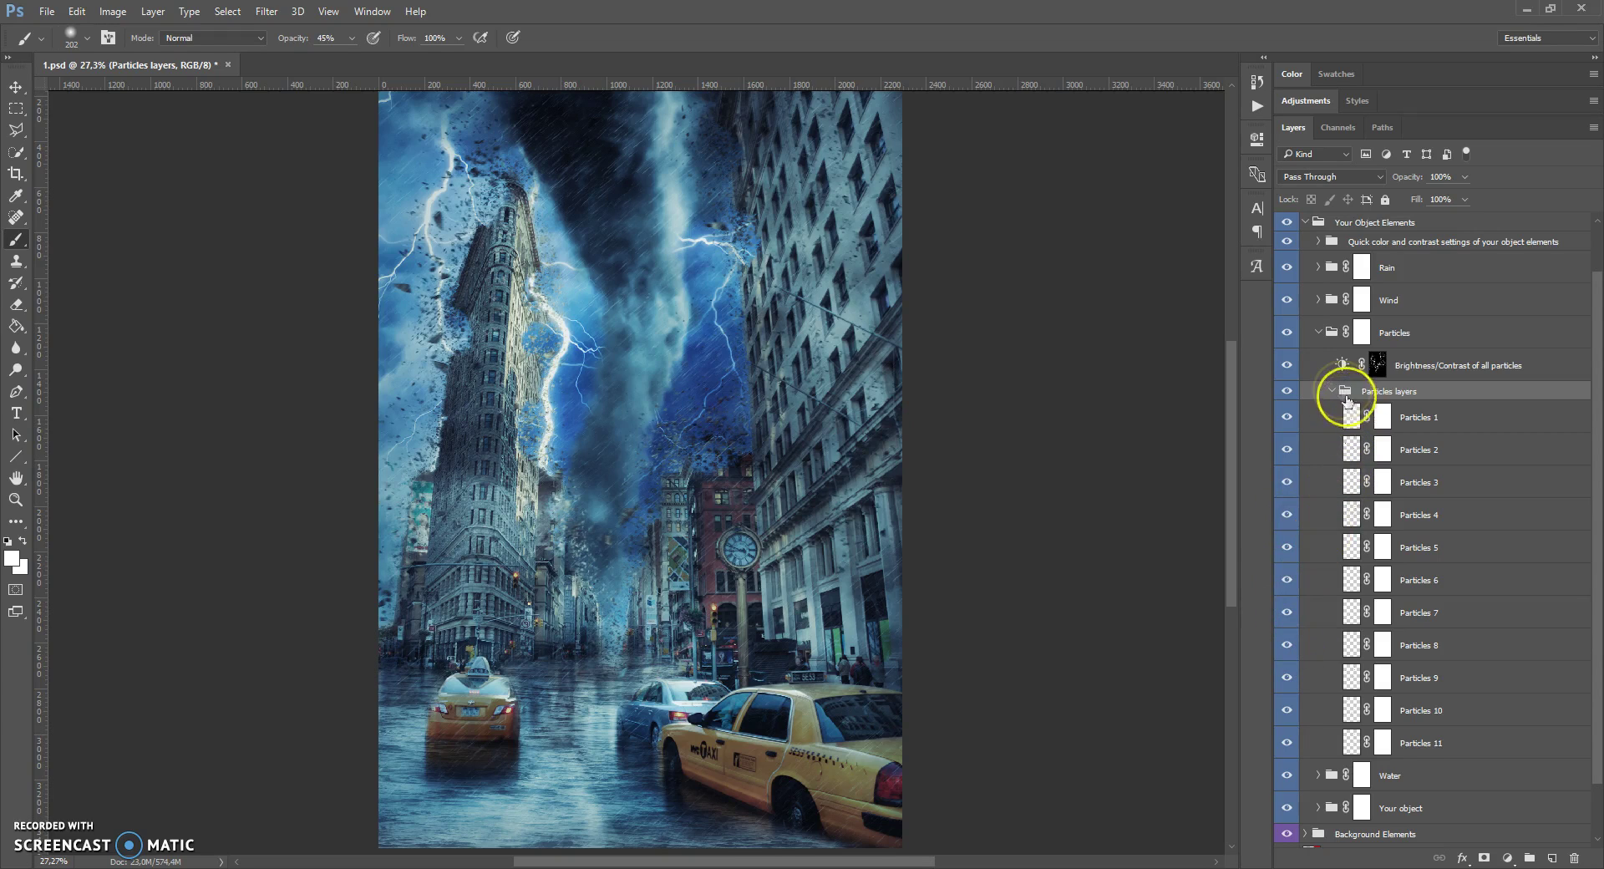
{"action": "left_click", "coordinate": [1331, 391]}
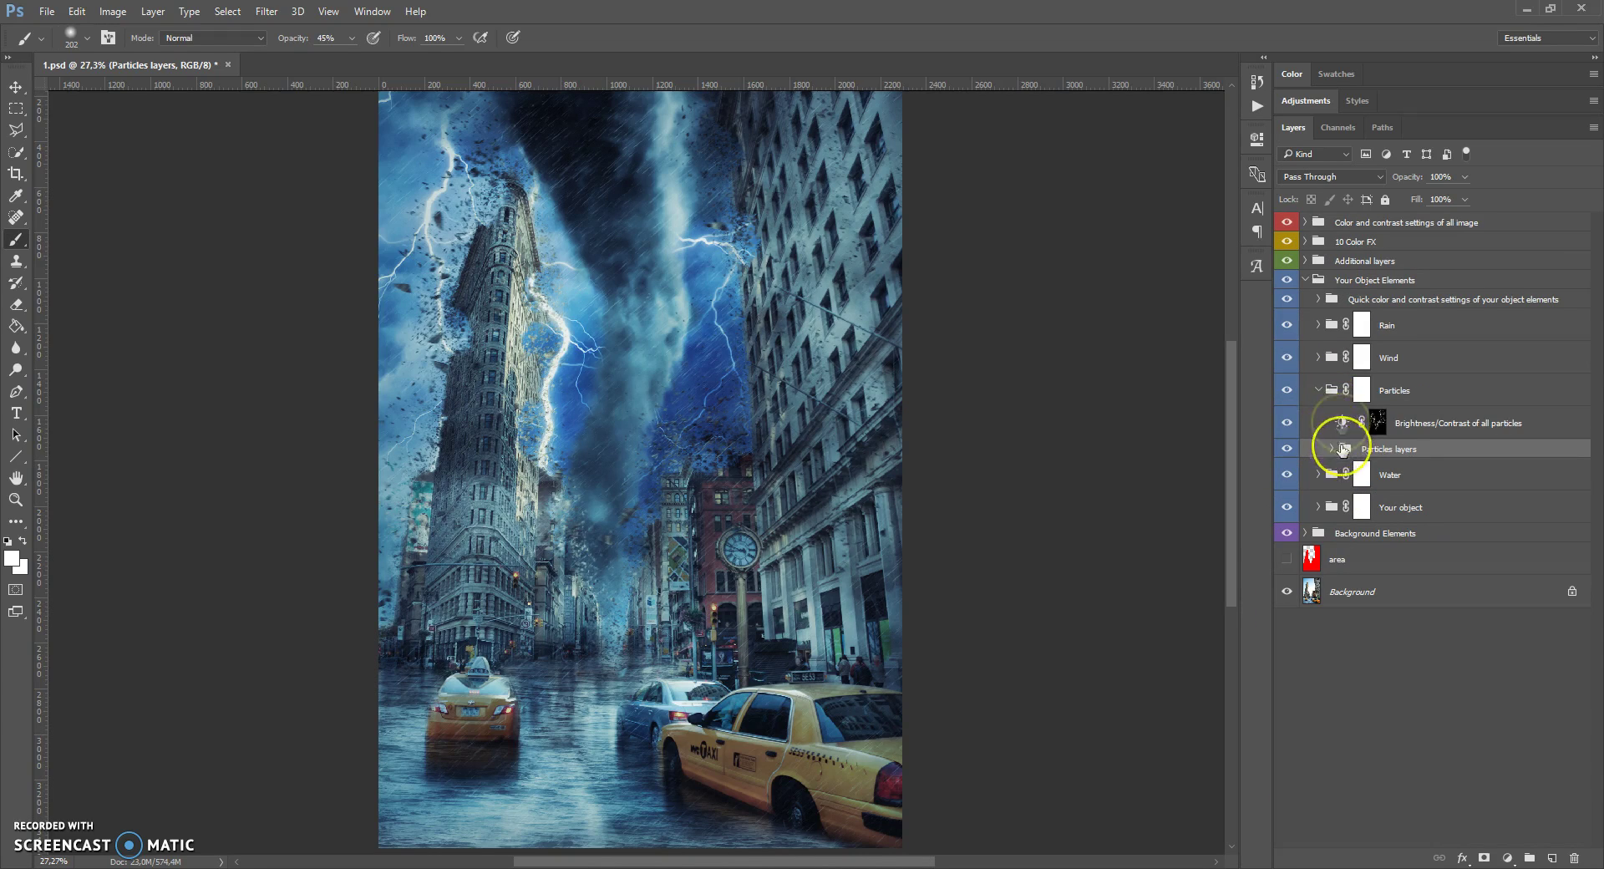
Step: Mask out debris beside the tower and around the tornado on the Particles group mask with a 322 px black brush at 100% opacity
{"action": "left_click", "coordinate": [1330, 391]}
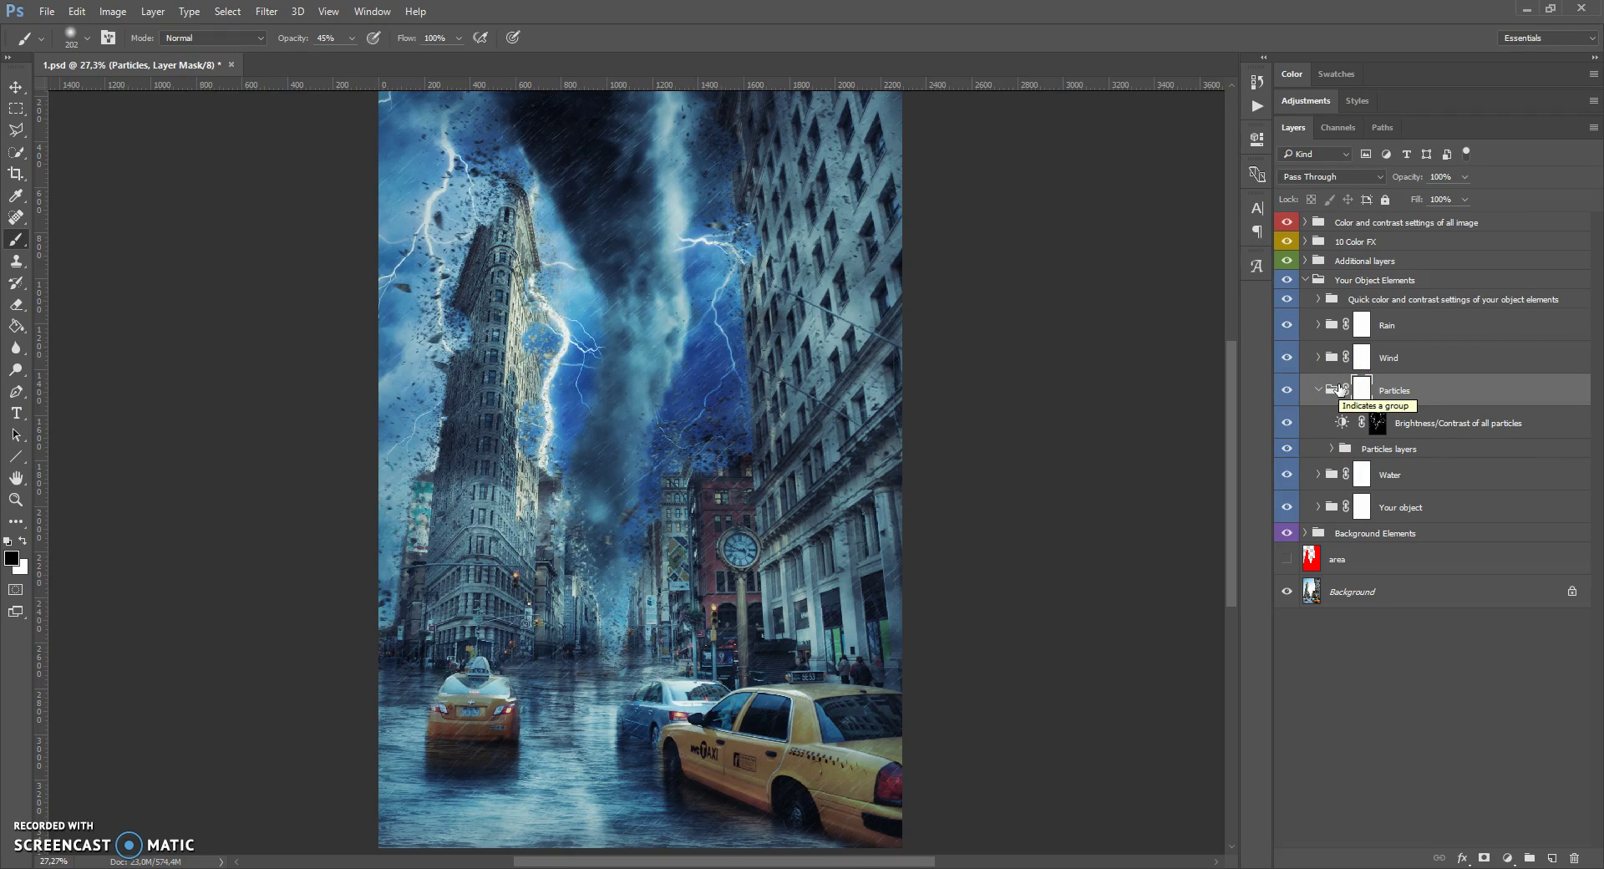
{"action": "left_click", "coordinate": [1356, 394]}
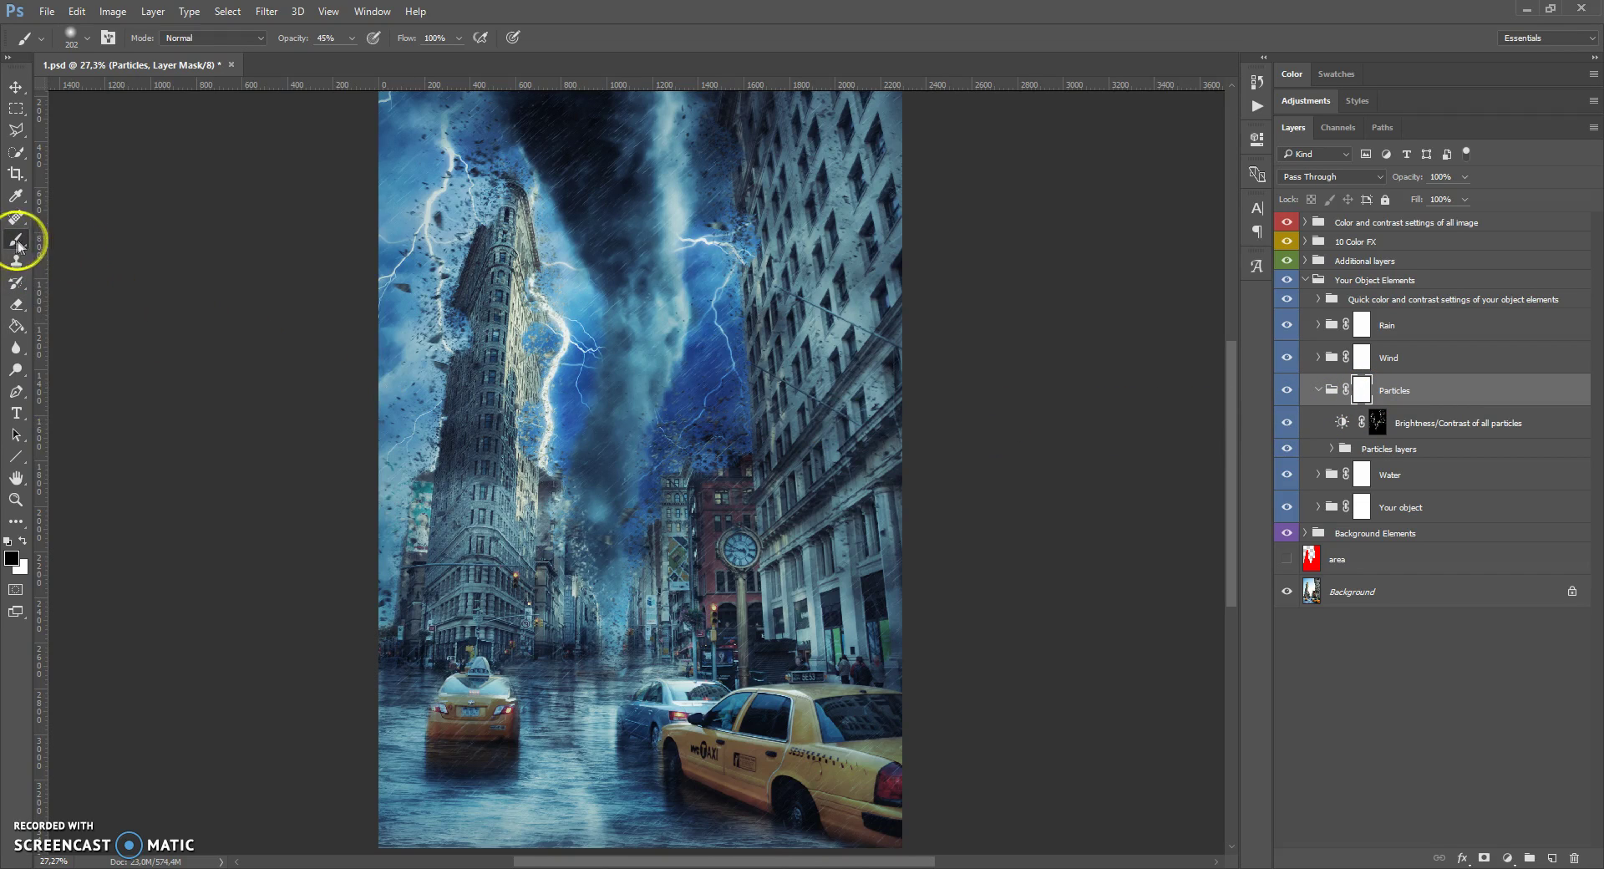
{"action": "scroll", "coordinate": [412, 261], "scroll_direction": "up", "scroll_amount": 1}
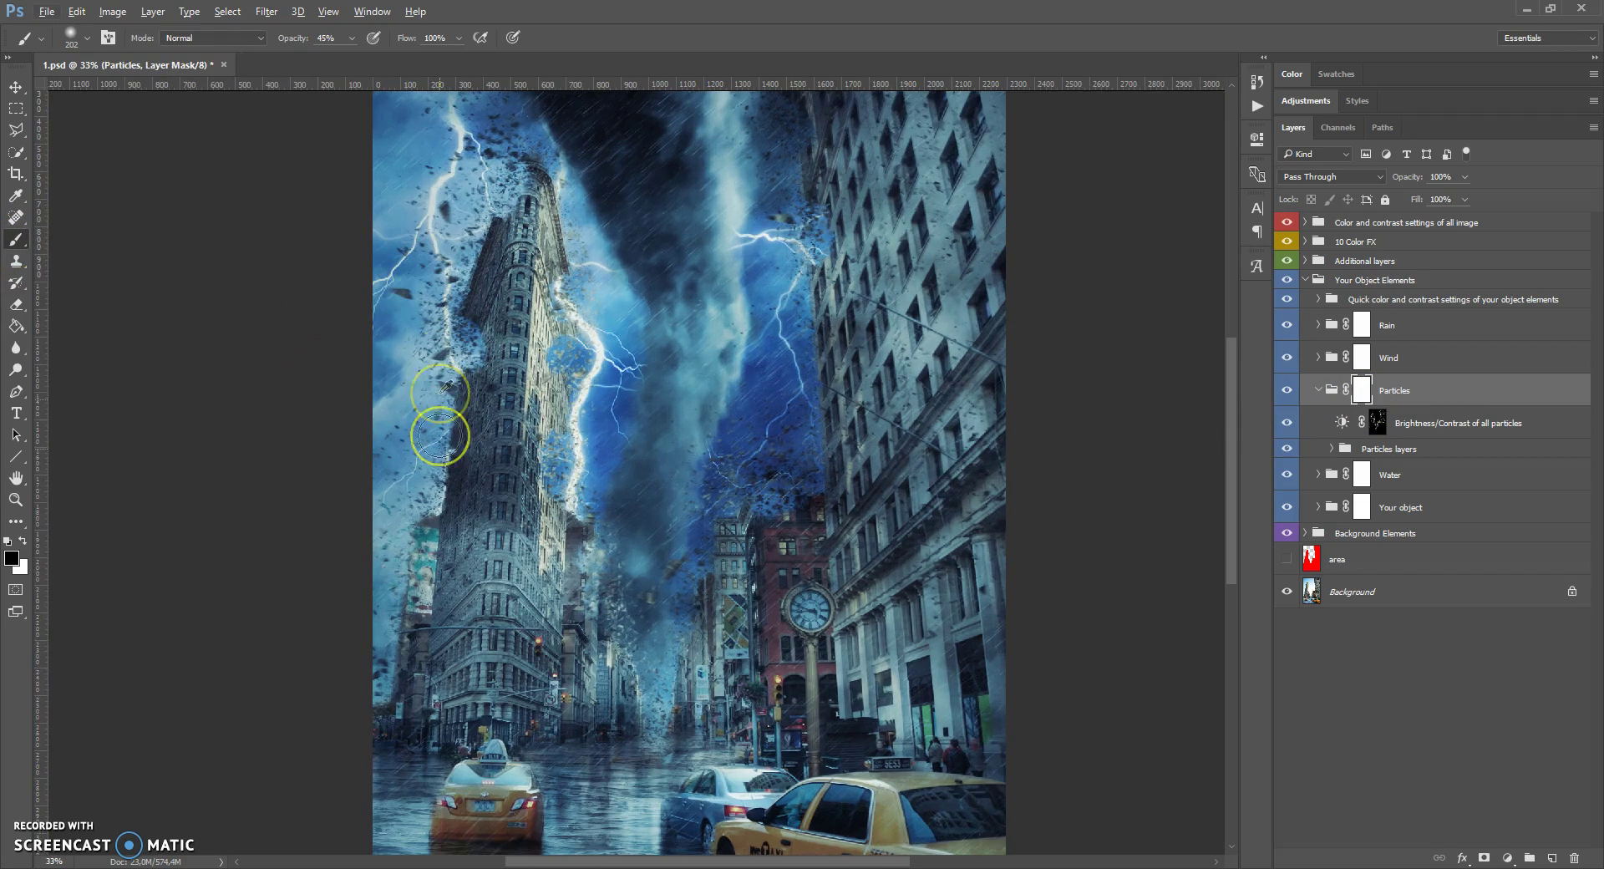
{"action": "right_click", "coordinate": [419, 456]}
{"action": "left_click_drag", "start_coordinate": [582, 490], "coordinate": [597, 491]}
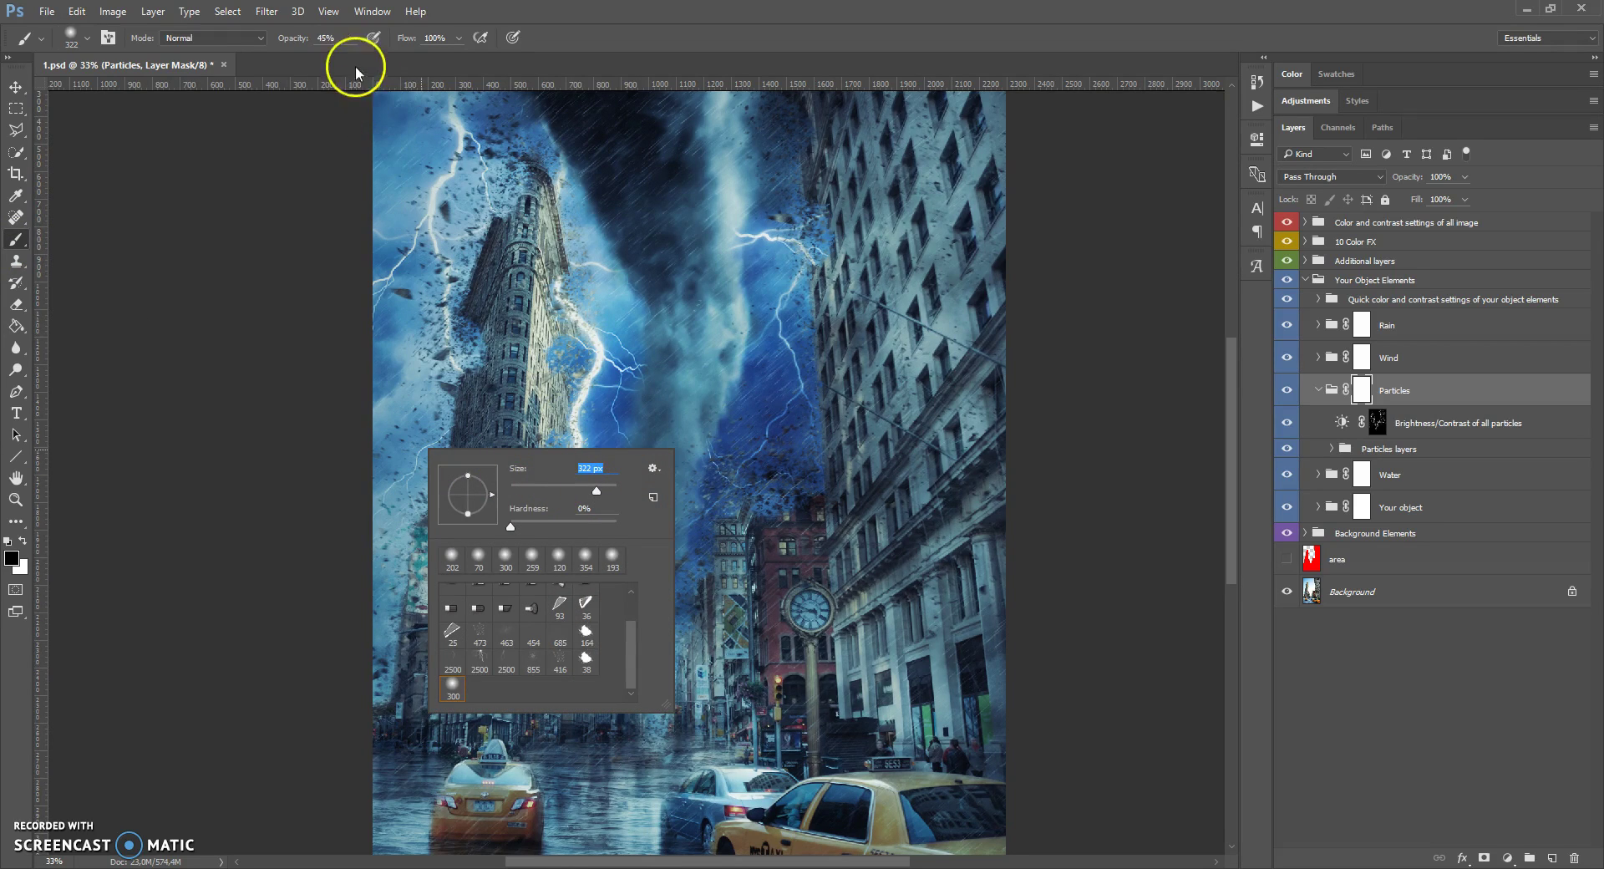
{"action": "left_click", "coordinate": [352, 37]}
{"action": "left_click_drag", "start_coordinate": [358, 59], "coordinate": [444, 79]}
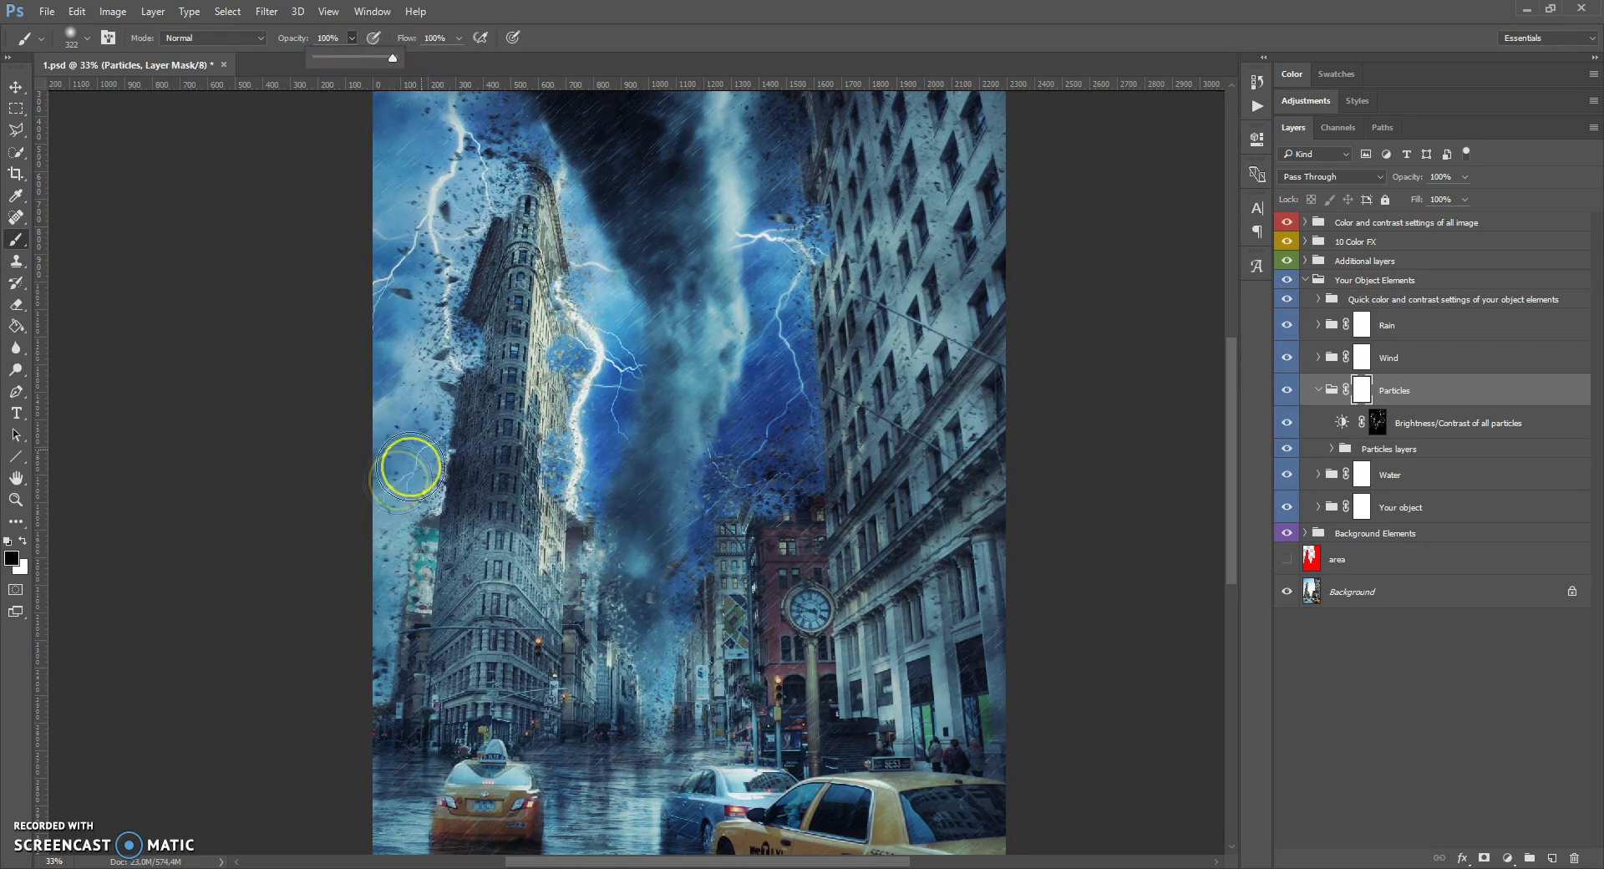
{"action": "left_click", "coordinate": [410, 465]}
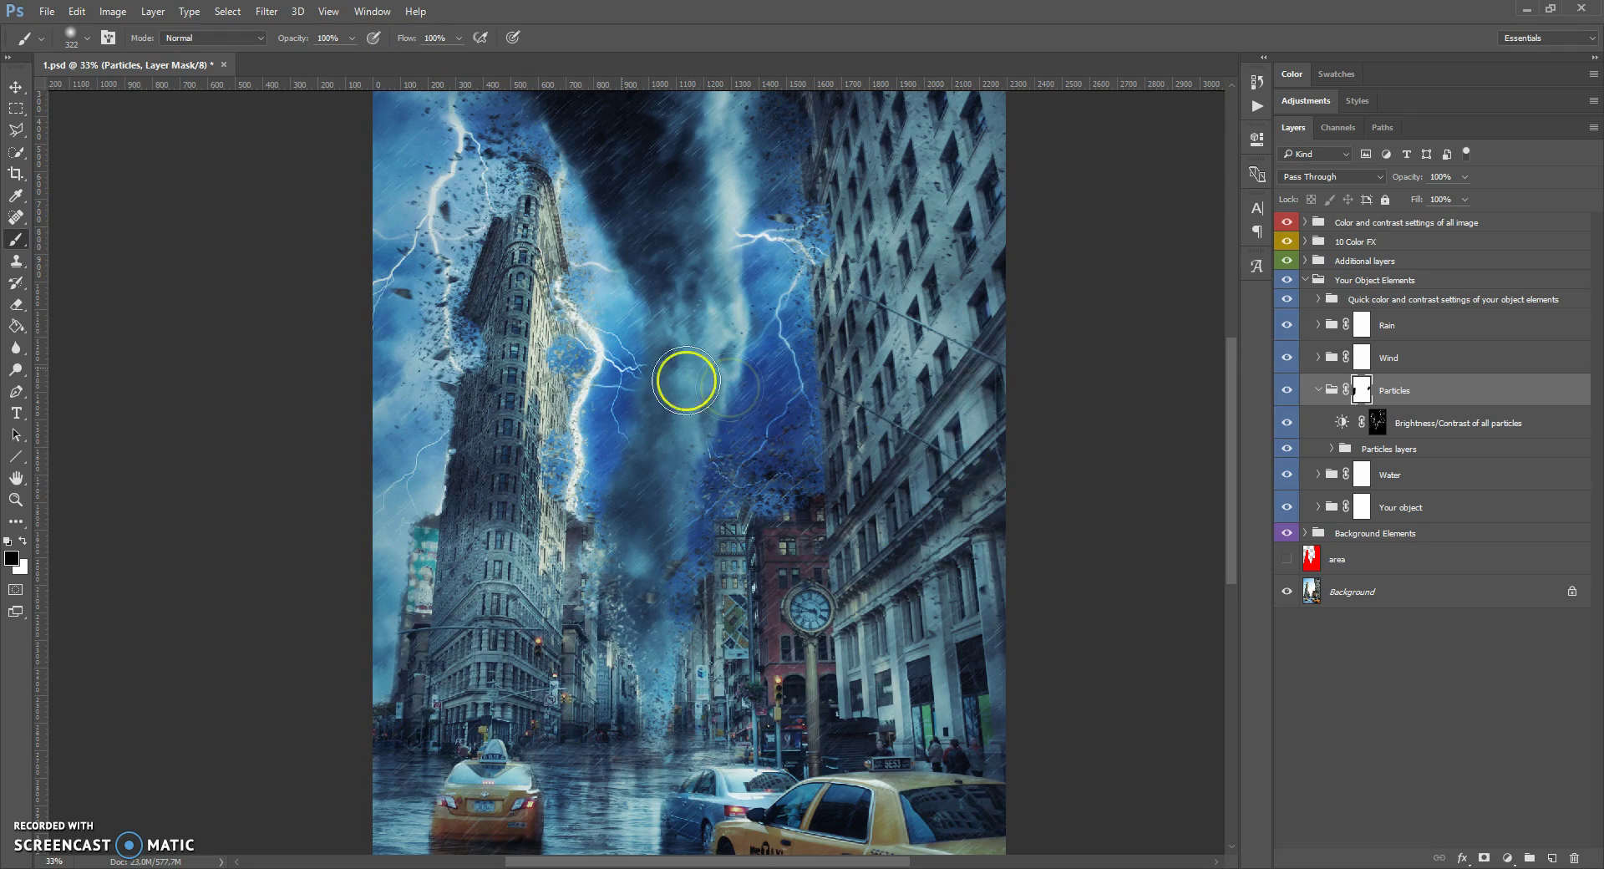
{"action": "mouse_move", "coordinate": [884, 248]}
{"action": "left_mouse_down"}
{"action": "mouse_move", "coordinate": [795, 100]}
{"action": "mouse_move", "coordinate": [852, 376]}
{"action": "mouse_move", "coordinate": [804, 537]}
{"action": "mouse_move", "coordinate": [685, 720]}
{"action": "left_mouse_up"}
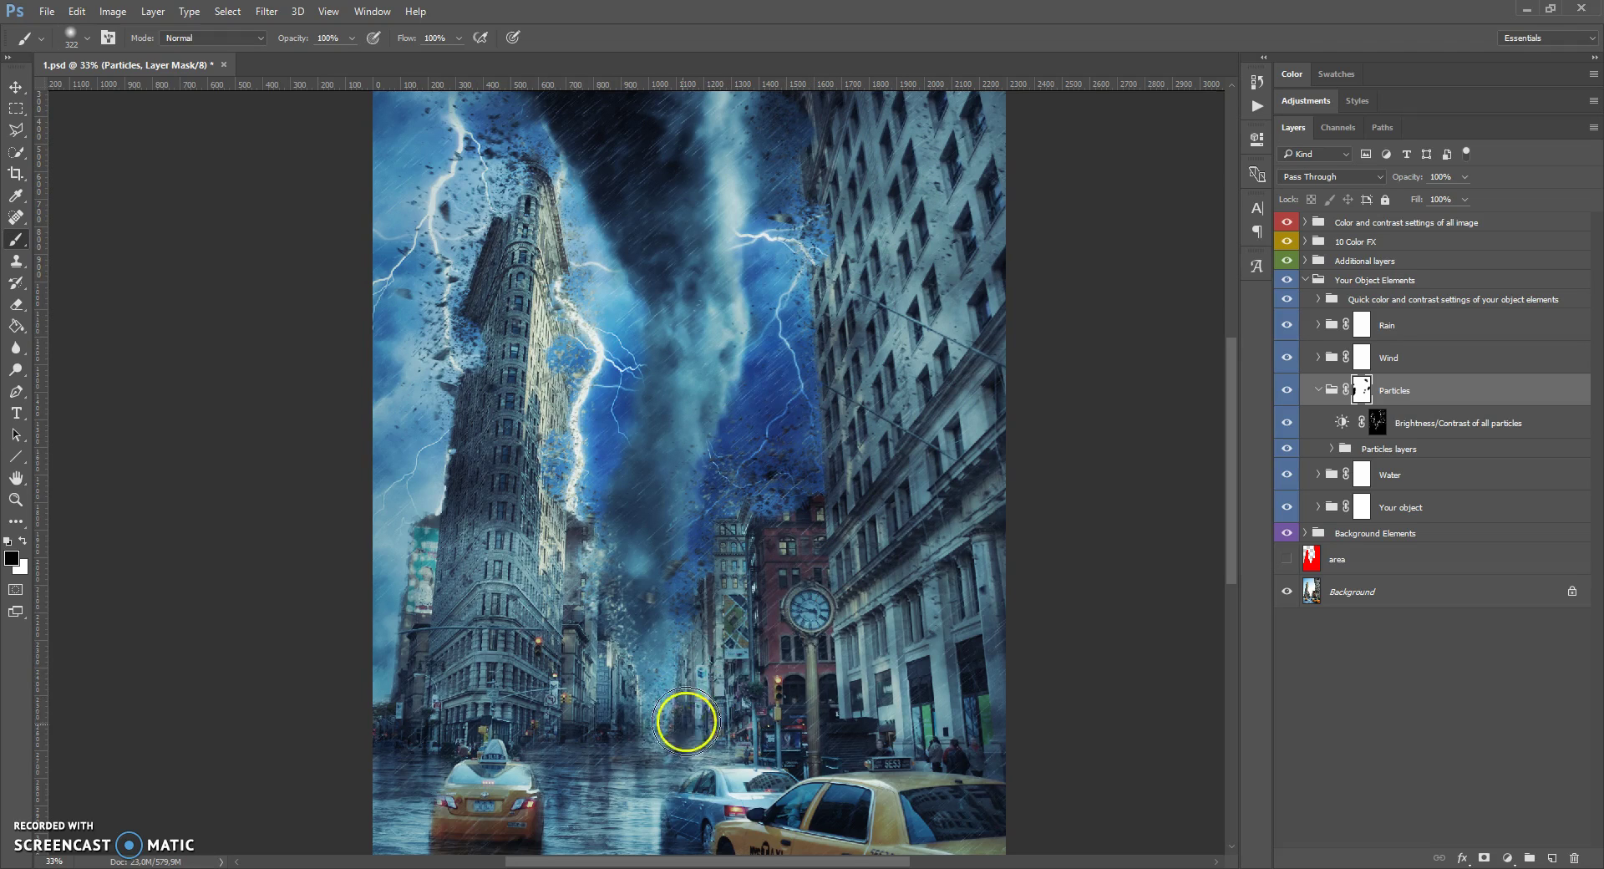
Step: Expand the Wind group, adjust the opacity of its Wind 1 and Wind 2 layers, and collapse the group
{"action": "scroll", "coordinate": [616, 379], "scroll_direction": "down", "scroll_amount": 1}
{"action": "scroll", "coordinate": [616, 378], "scroll_direction": "right", "scroll_amount": 1}
{"action": "left_click", "coordinate": [1327, 357]}
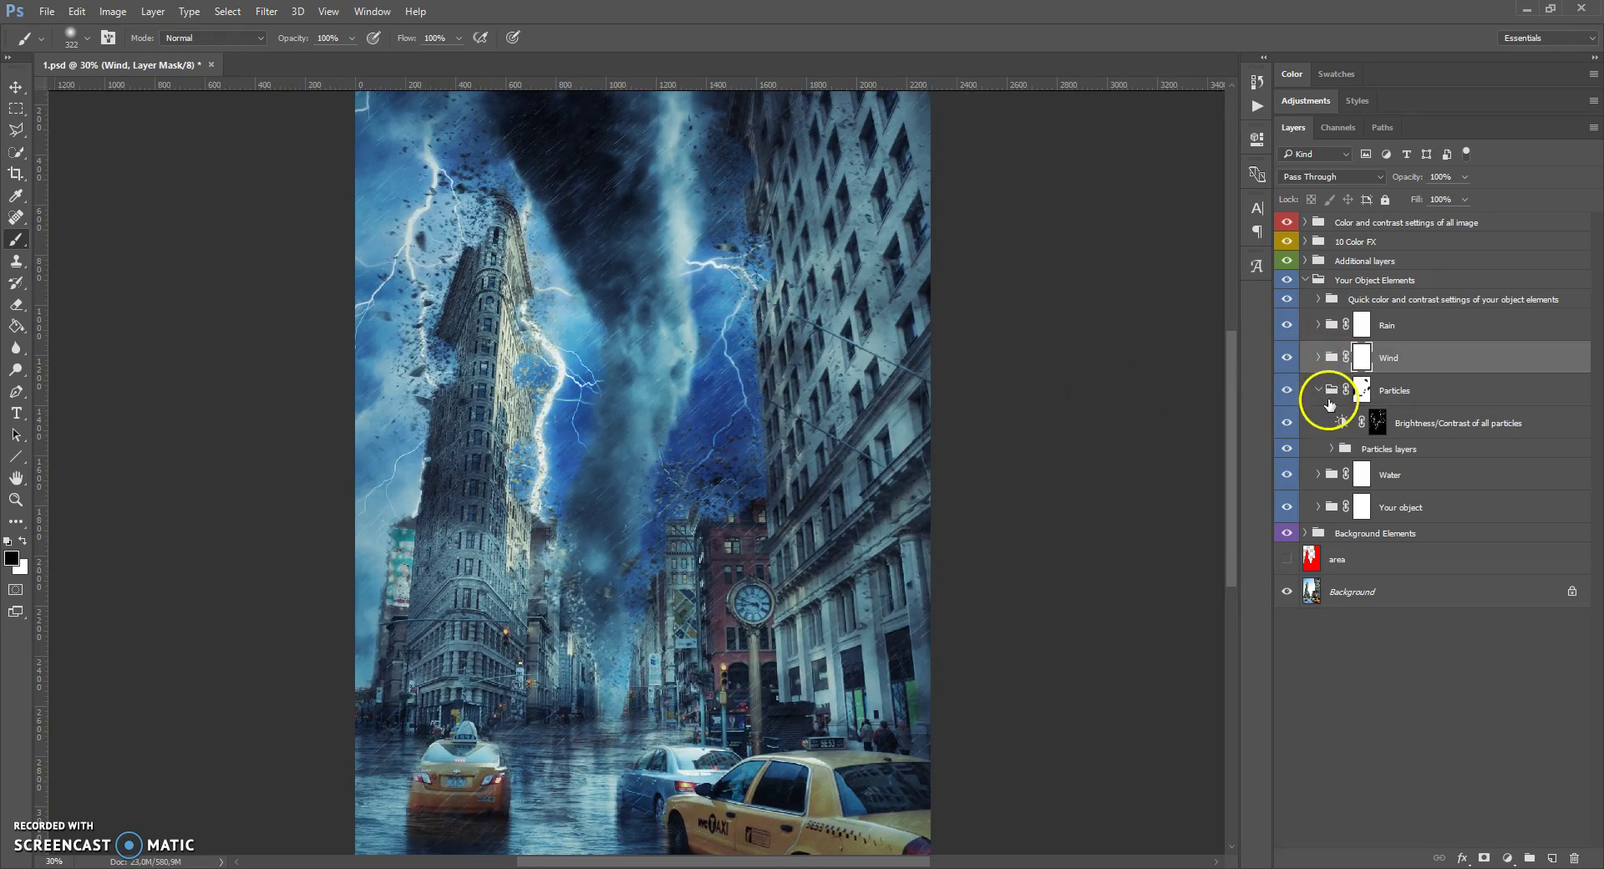
{"action": "left_click", "coordinate": [1318, 357]}
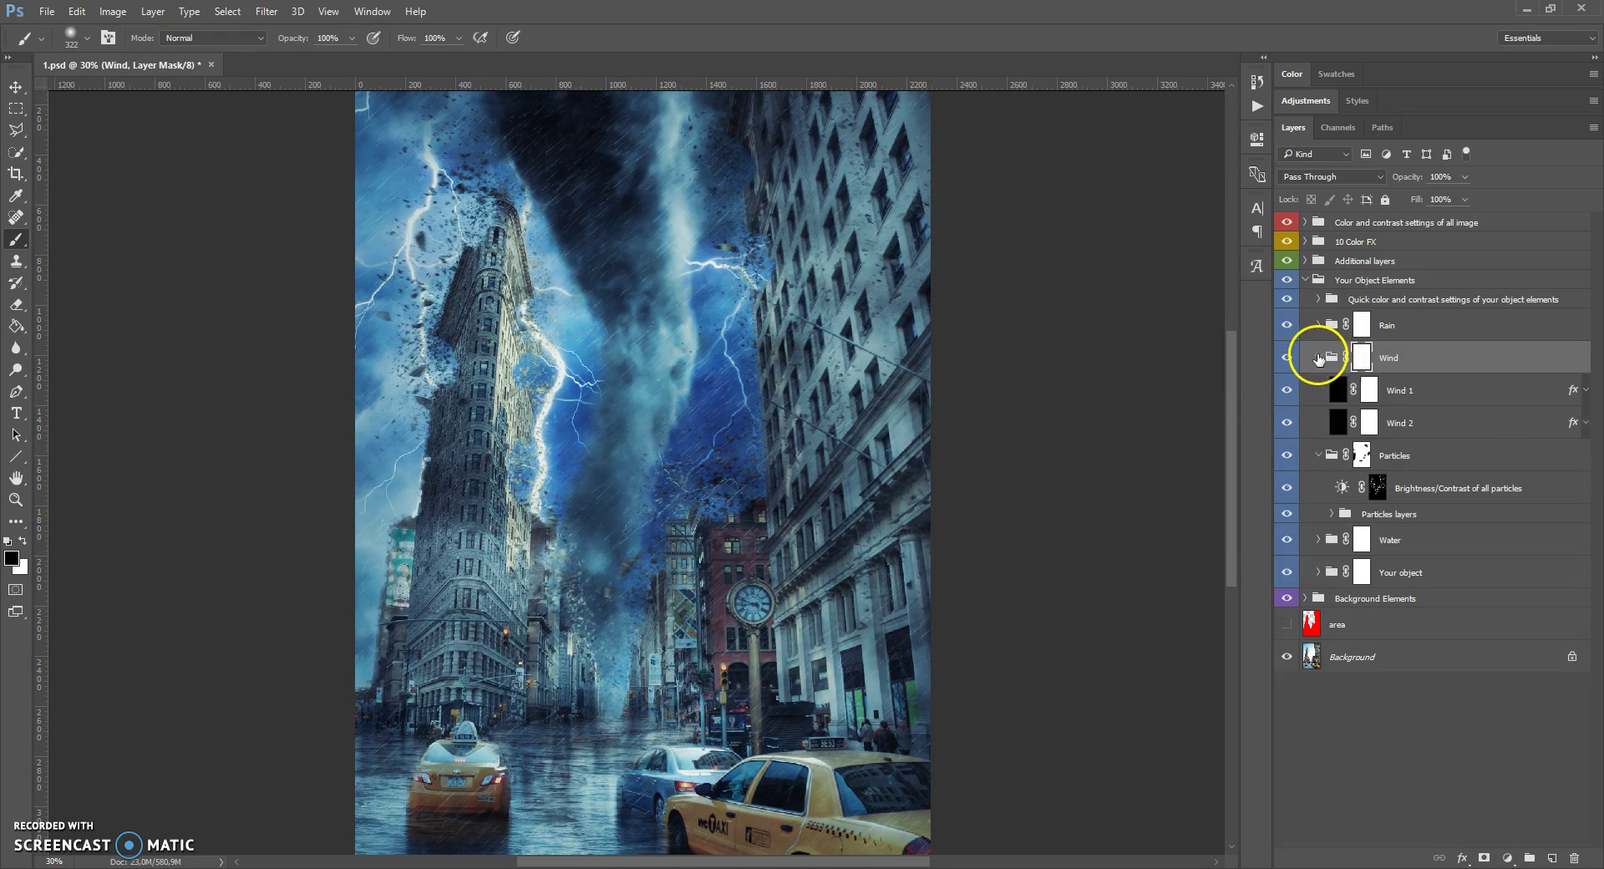
{"action": "left_click", "coordinate": [1343, 390]}
{"action": "left_click", "coordinate": [1339, 422]}
{"action": "left_click", "coordinate": [1339, 390]}
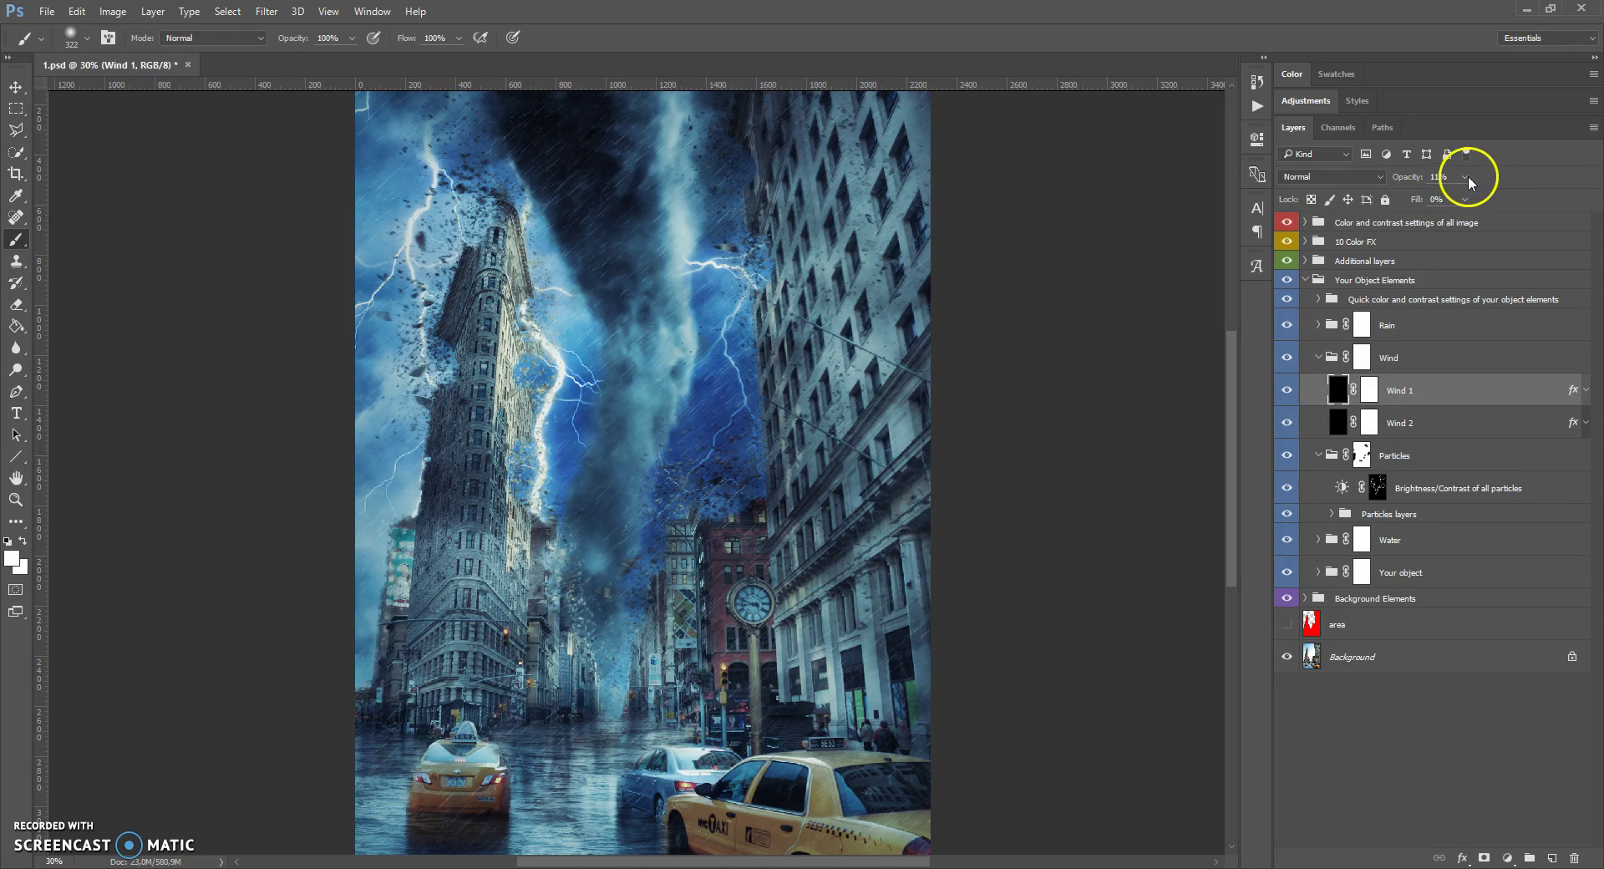
{"action": "mouse_move", "coordinate": [1470, 181]}
{"action": "left_mouse_down"}
{"action": "mouse_move", "coordinate": [1461, 197]}
{"action": "mouse_move", "coordinate": [1477, 195]}
{"action": "left_mouse_up"}
{"action": "left_click", "coordinate": [1341, 424]}
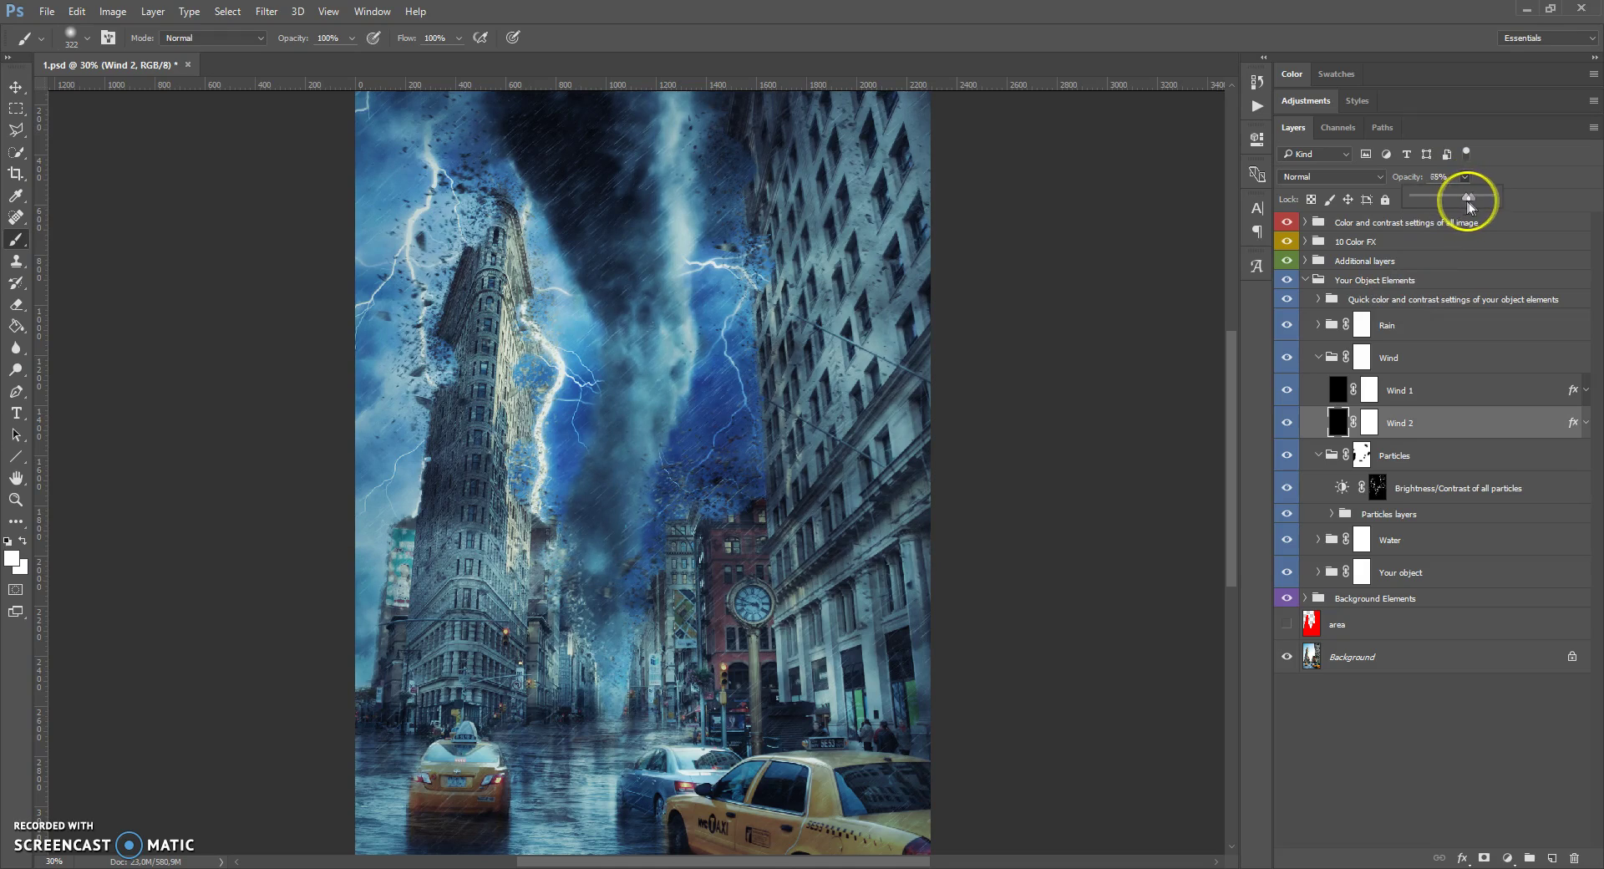
{"action": "left_click", "coordinate": [1318, 356]}
Step: Set the opacity of Rain 1 to 47% and Rain 2 to 39% in the Rain group
{"action": "left_click_drag", "start_coordinate": [1362, 325], "coordinate": [1319, 335]}
{"action": "left_click", "coordinate": [1318, 327]}
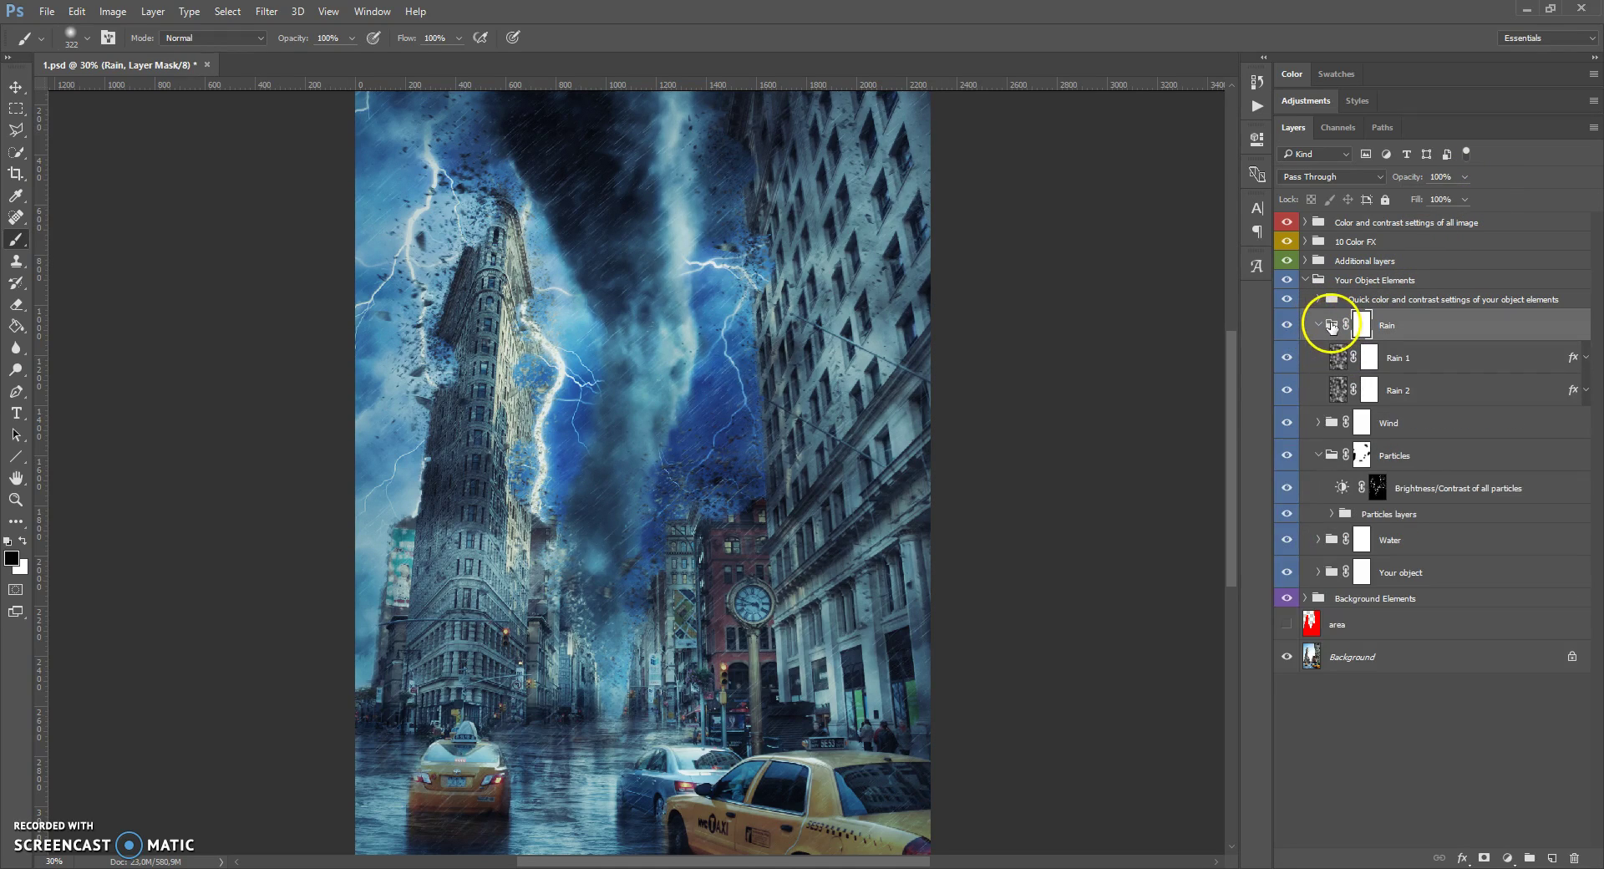
{"action": "left_click", "coordinate": [1337, 359]}
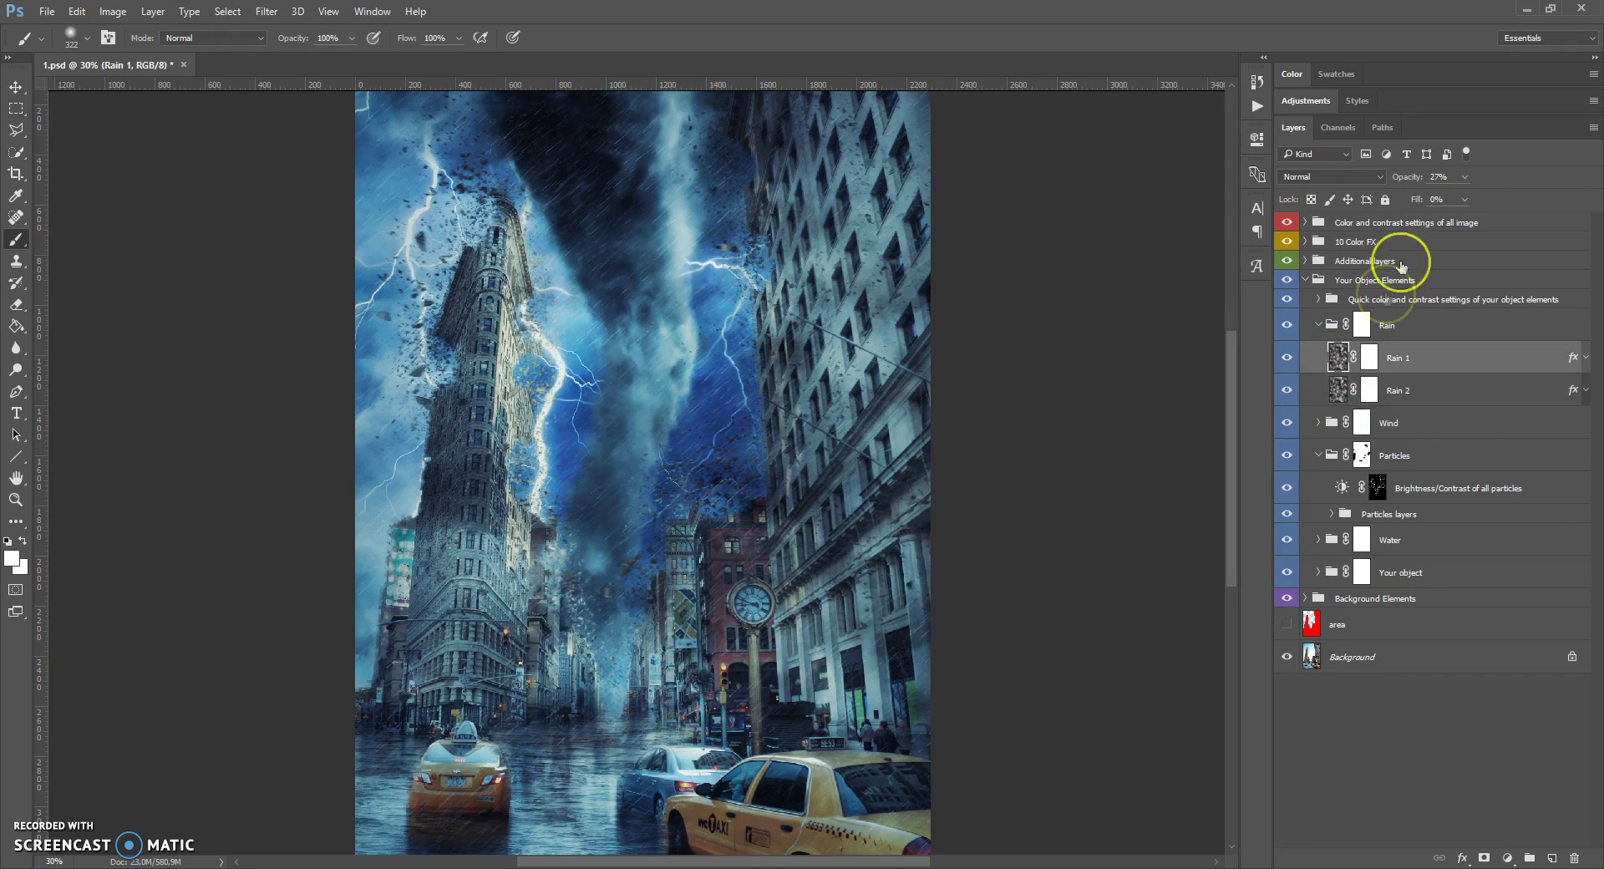
{"action": "mouse_move", "coordinate": [1466, 198]}
{"action": "left_mouse_down"}
{"action": "mouse_move", "coordinate": [1510, 202]}
{"action": "mouse_move", "coordinate": [1493, 208]}
{"action": "left_mouse_up"}
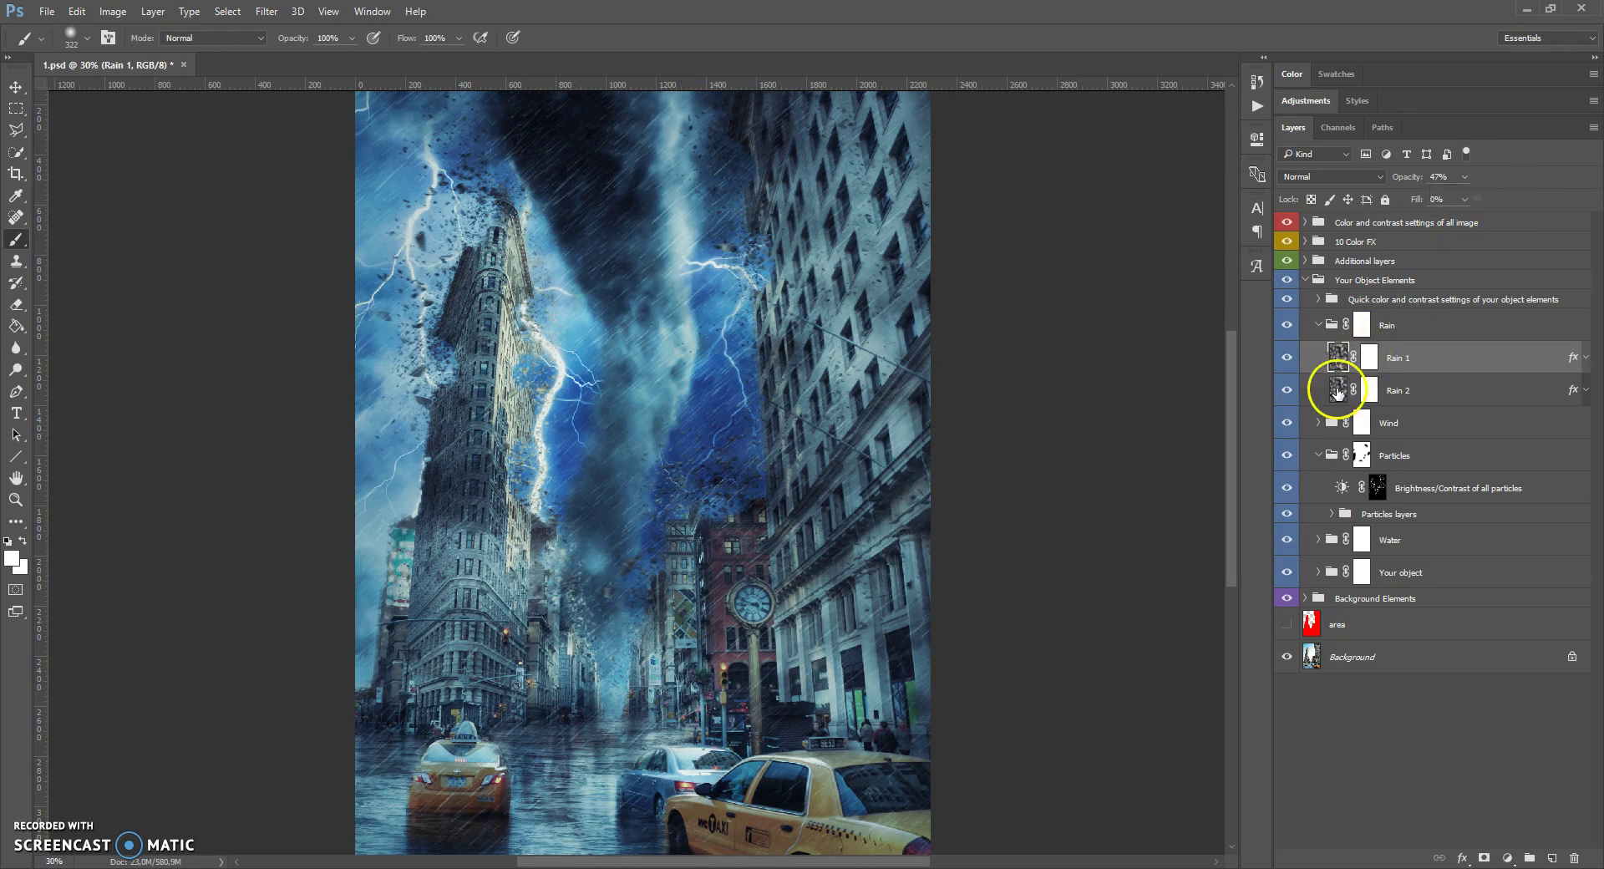
{"action": "left_click", "coordinate": [1337, 390]}
{"action": "left_click", "coordinate": [1464, 176]}
{"action": "mouse_move", "coordinate": [1464, 197]}
{"action": "left_mouse_down"}
{"action": "mouse_move", "coordinate": [1543, 203]}
{"action": "mouse_move", "coordinate": [1446, 202]}
{"action": "mouse_move", "coordinate": [1484, 217]}
{"action": "mouse_move", "coordinate": [1455, 204]}
{"action": "left_mouse_up"}
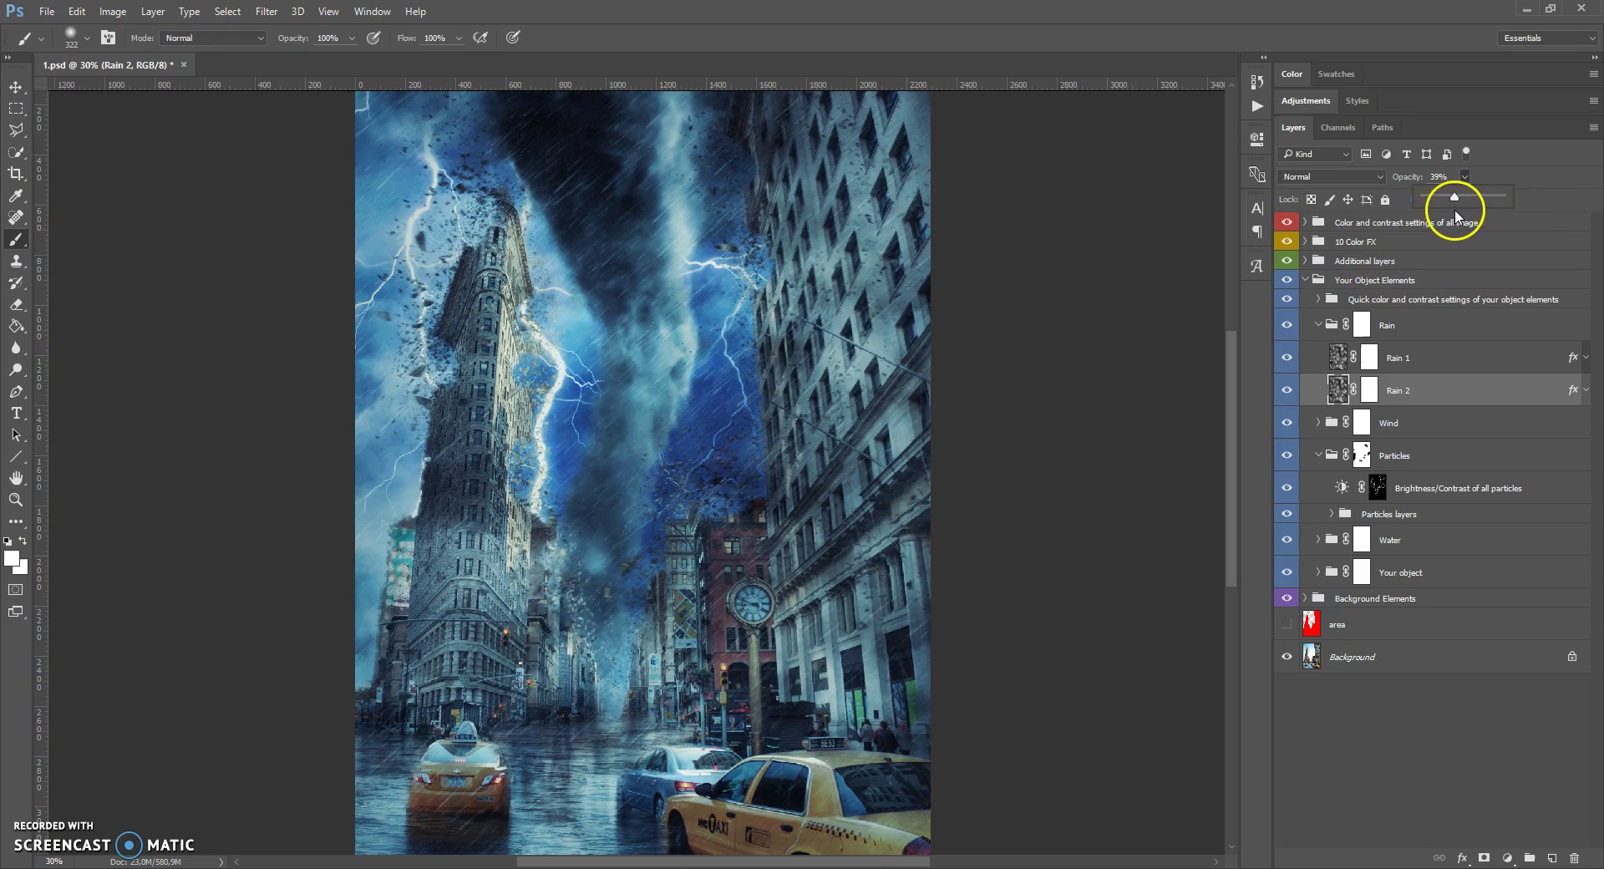
{"action": "left_click", "coordinate": [1318, 324]}
Step: Set contrast to 29 and slightly lower the brightness on the Brightness/Contrast of object elements layer
{"action": "left_click", "coordinate": [1335, 296]}
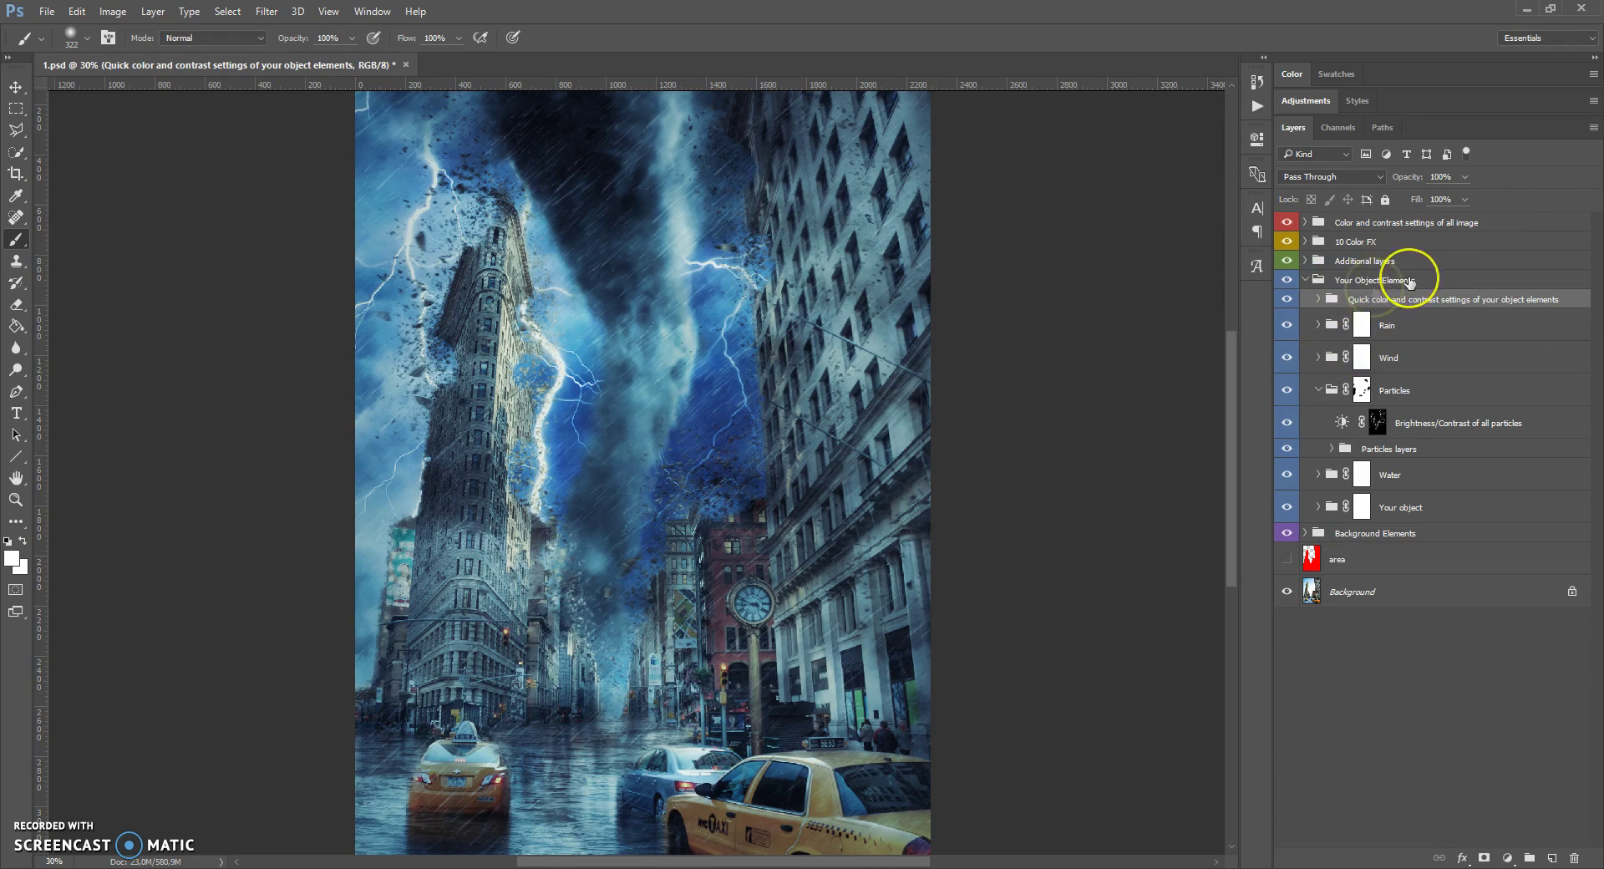
{"action": "left_click", "coordinate": [1319, 299]}
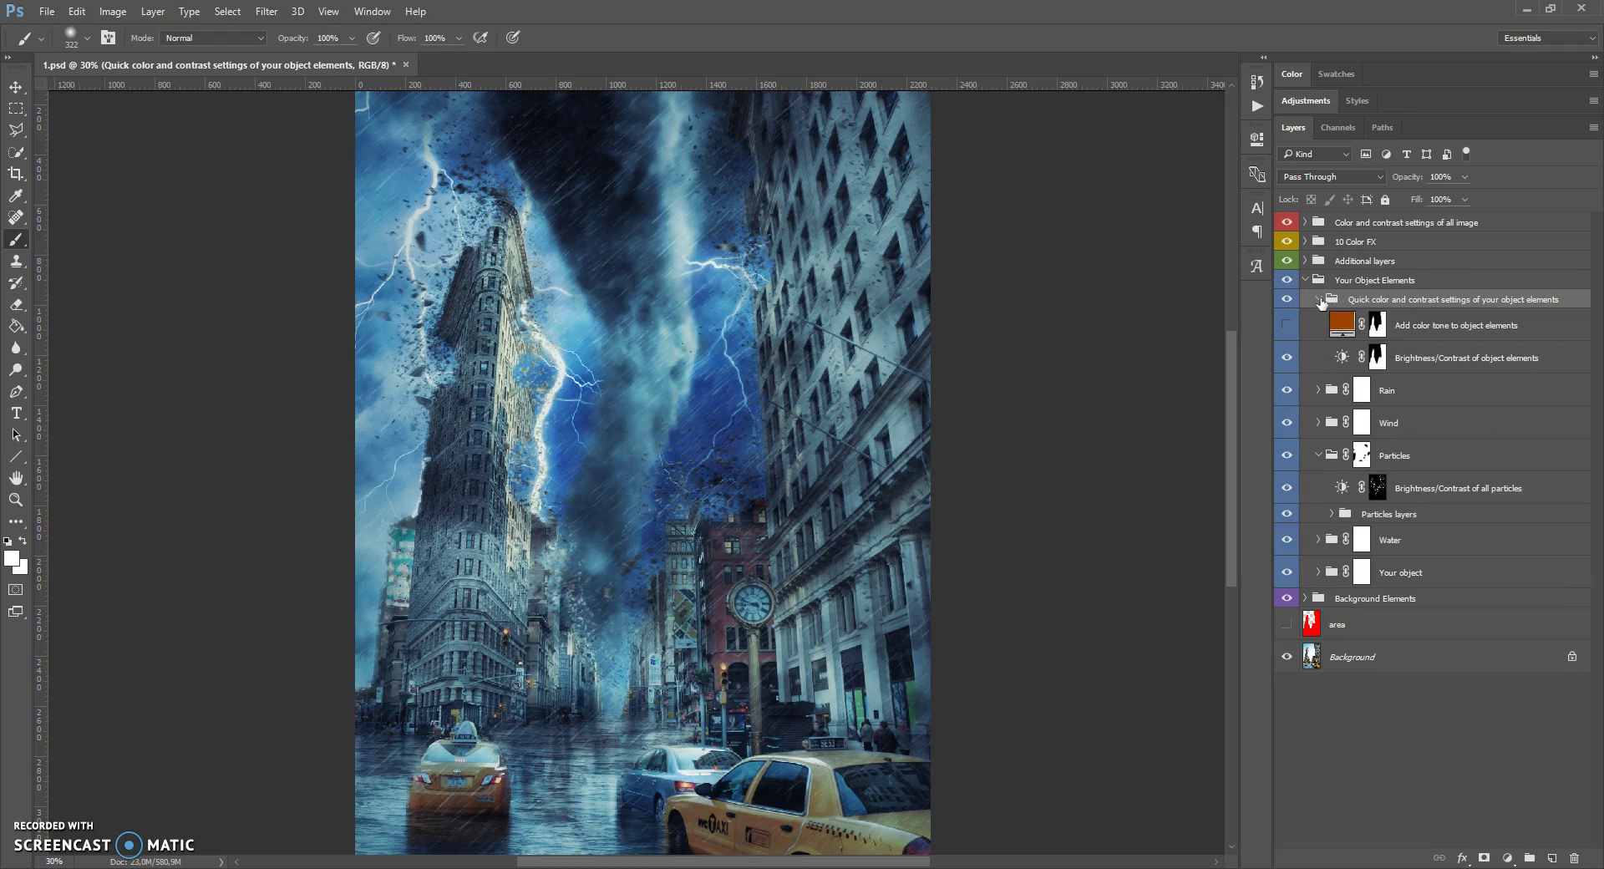
{"action": "double_click", "coordinate": [1339, 358]}
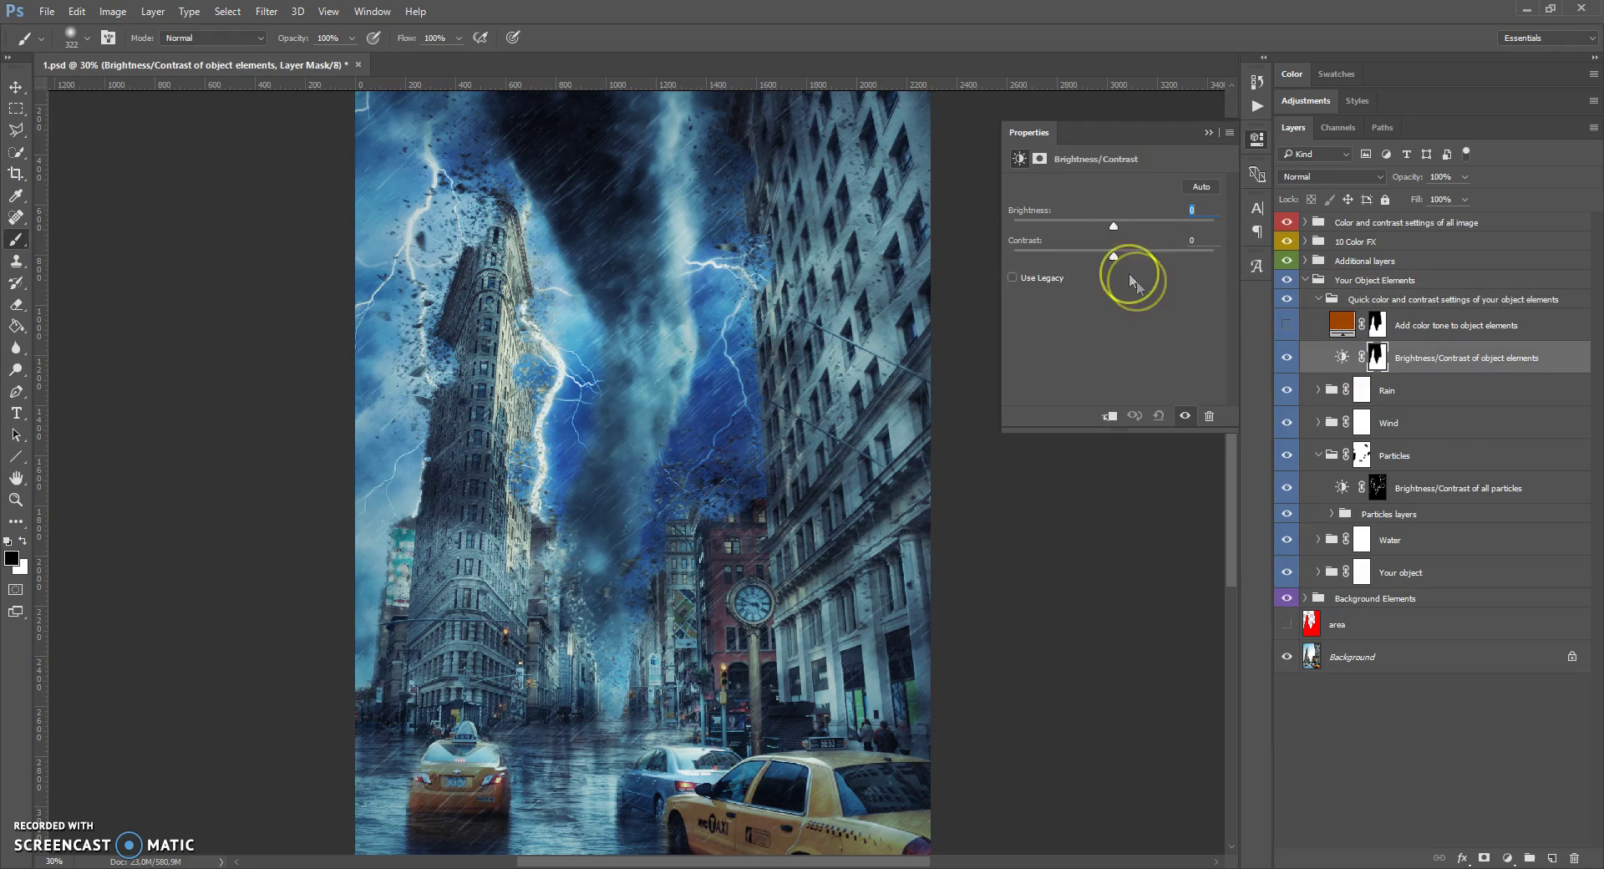
{"action": "left_click_drag", "start_coordinate": [1113, 222], "coordinate": [1142, 266]}
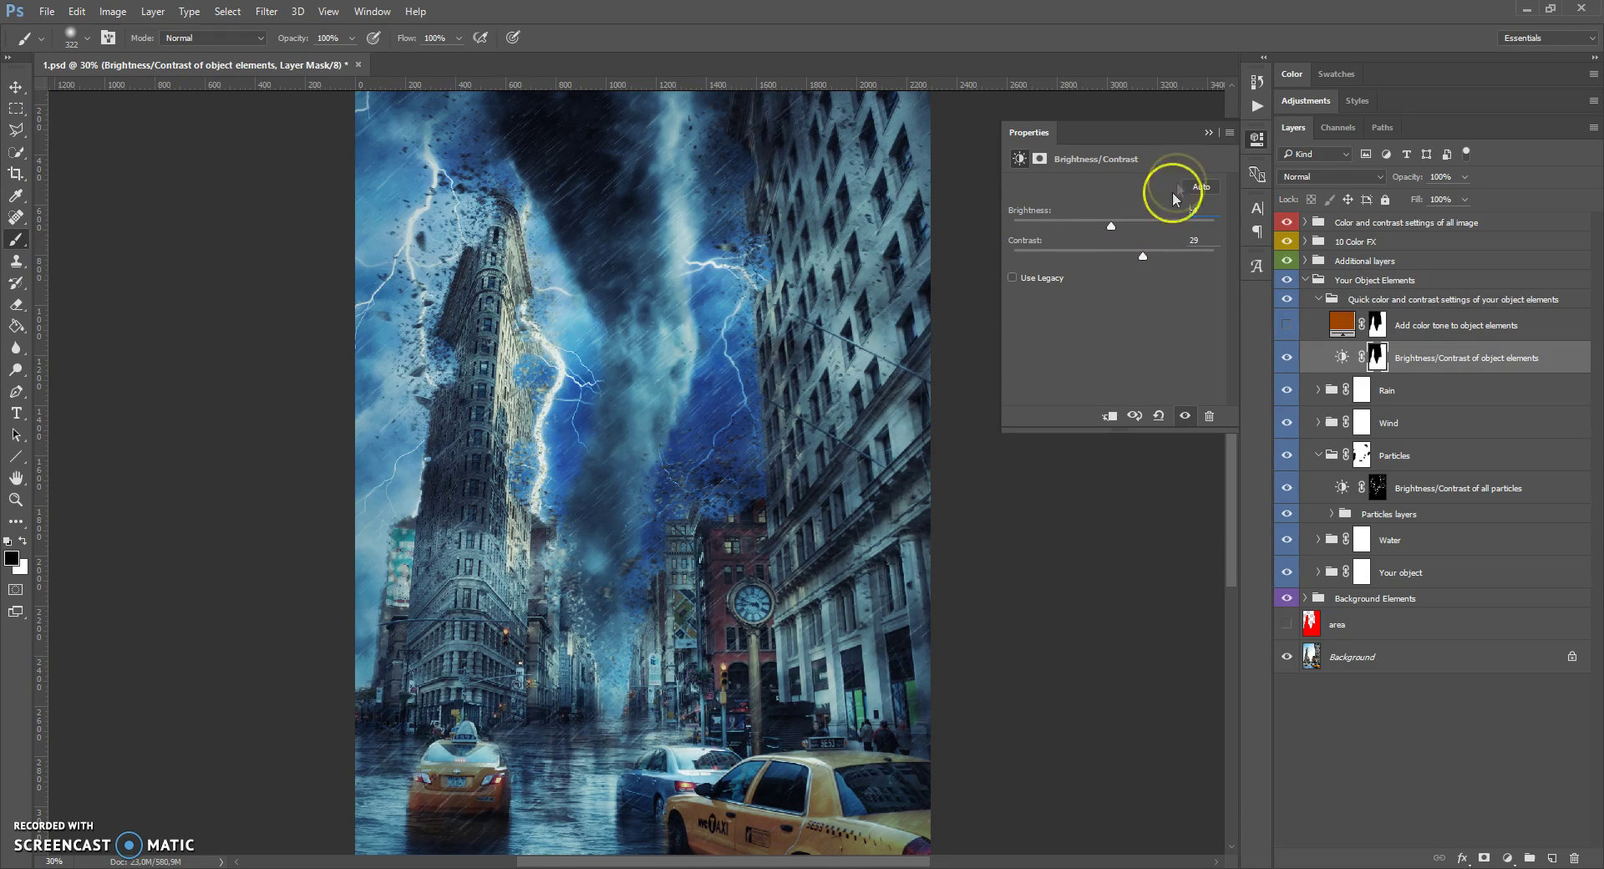
{"action": "left_click", "coordinate": [1206, 134]}
Step: Try a different hue on the Add color tone to object elements layer
{"action": "left_click", "coordinate": [1340, 326]}
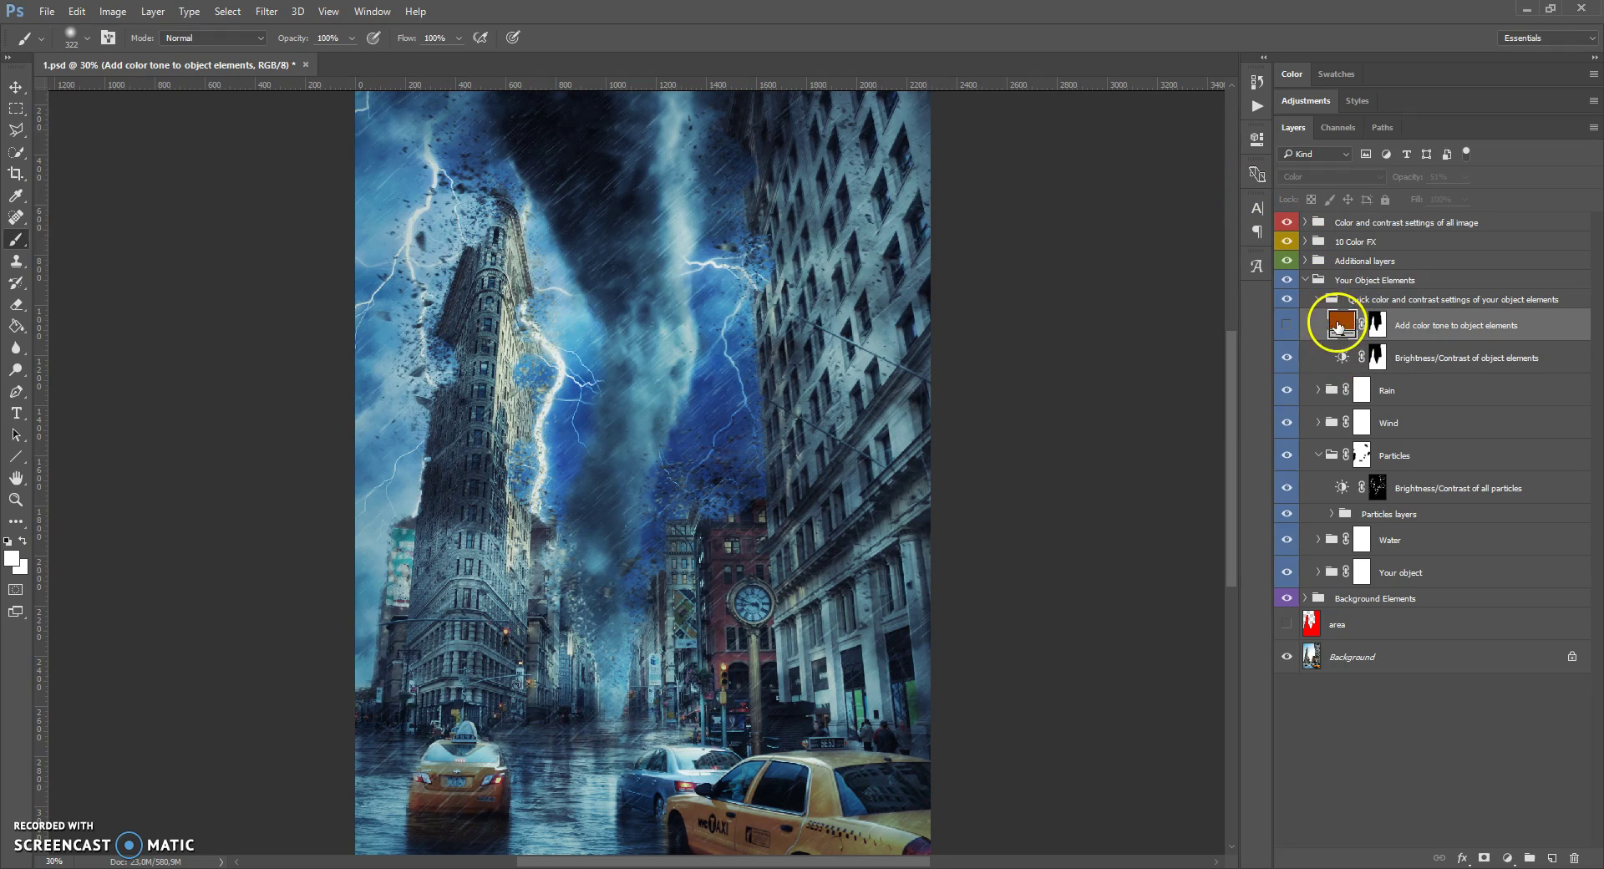
{"action": "left_click", "coordinate": [1287, 325]}
{"action": "double_click", "coordinate": [1340, 325]}
{"action": "left_click_drag", "start_coordinate": [1259, 346], "coordinate": [1257, 452]}
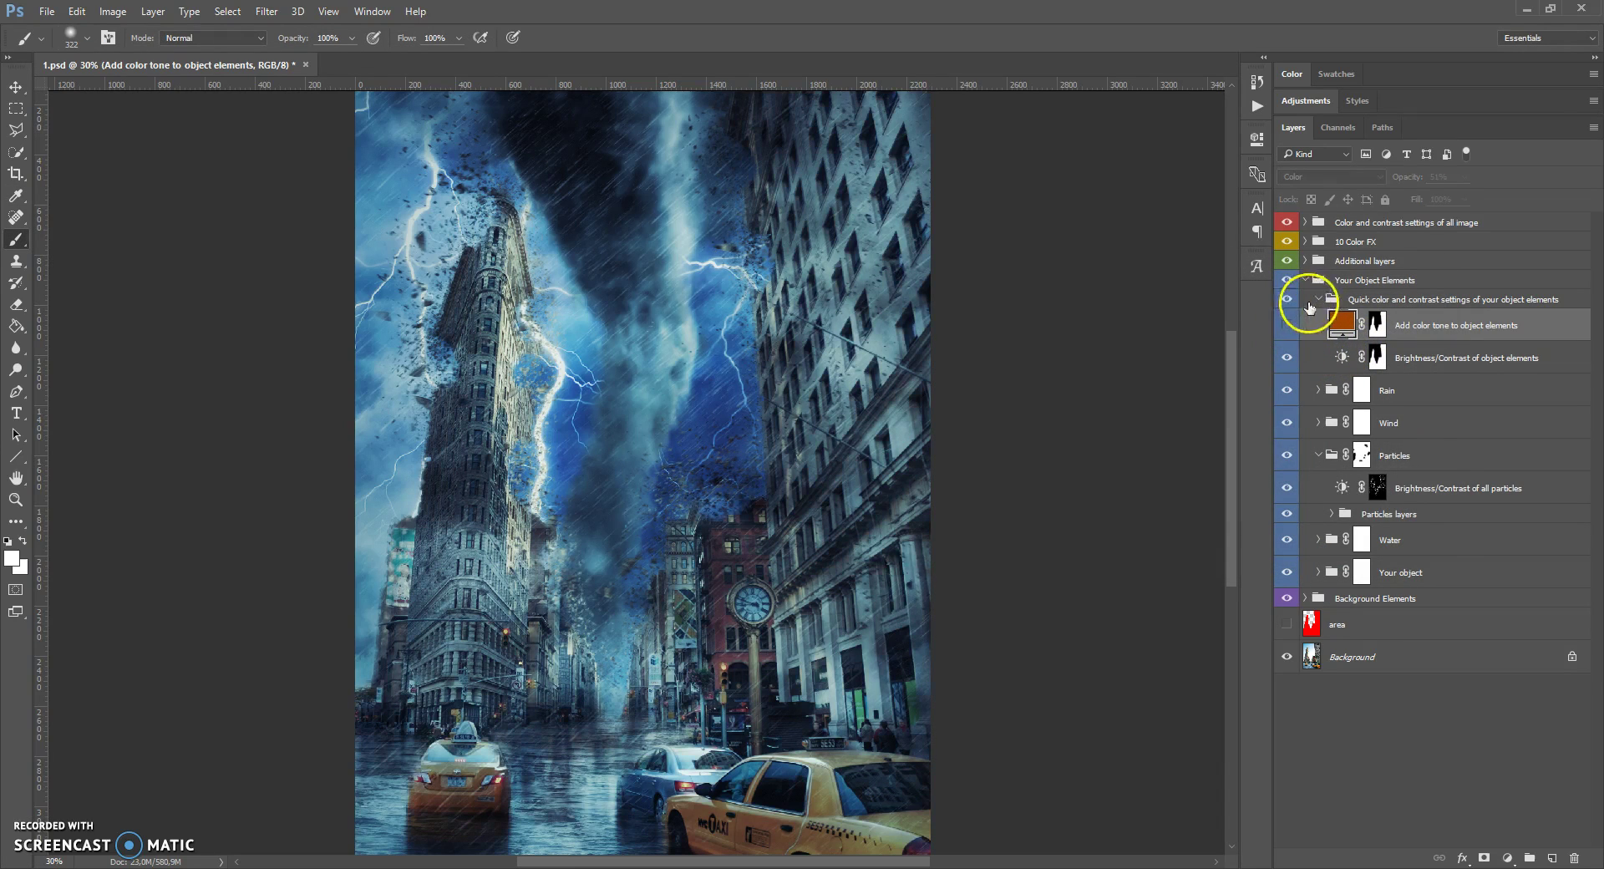
Step: Collapse the Your Object Elements group and set the Shadow frame layer in Additional layers to 53% opacity
{"action": "left_click", "coordinate": [1308, 280]}
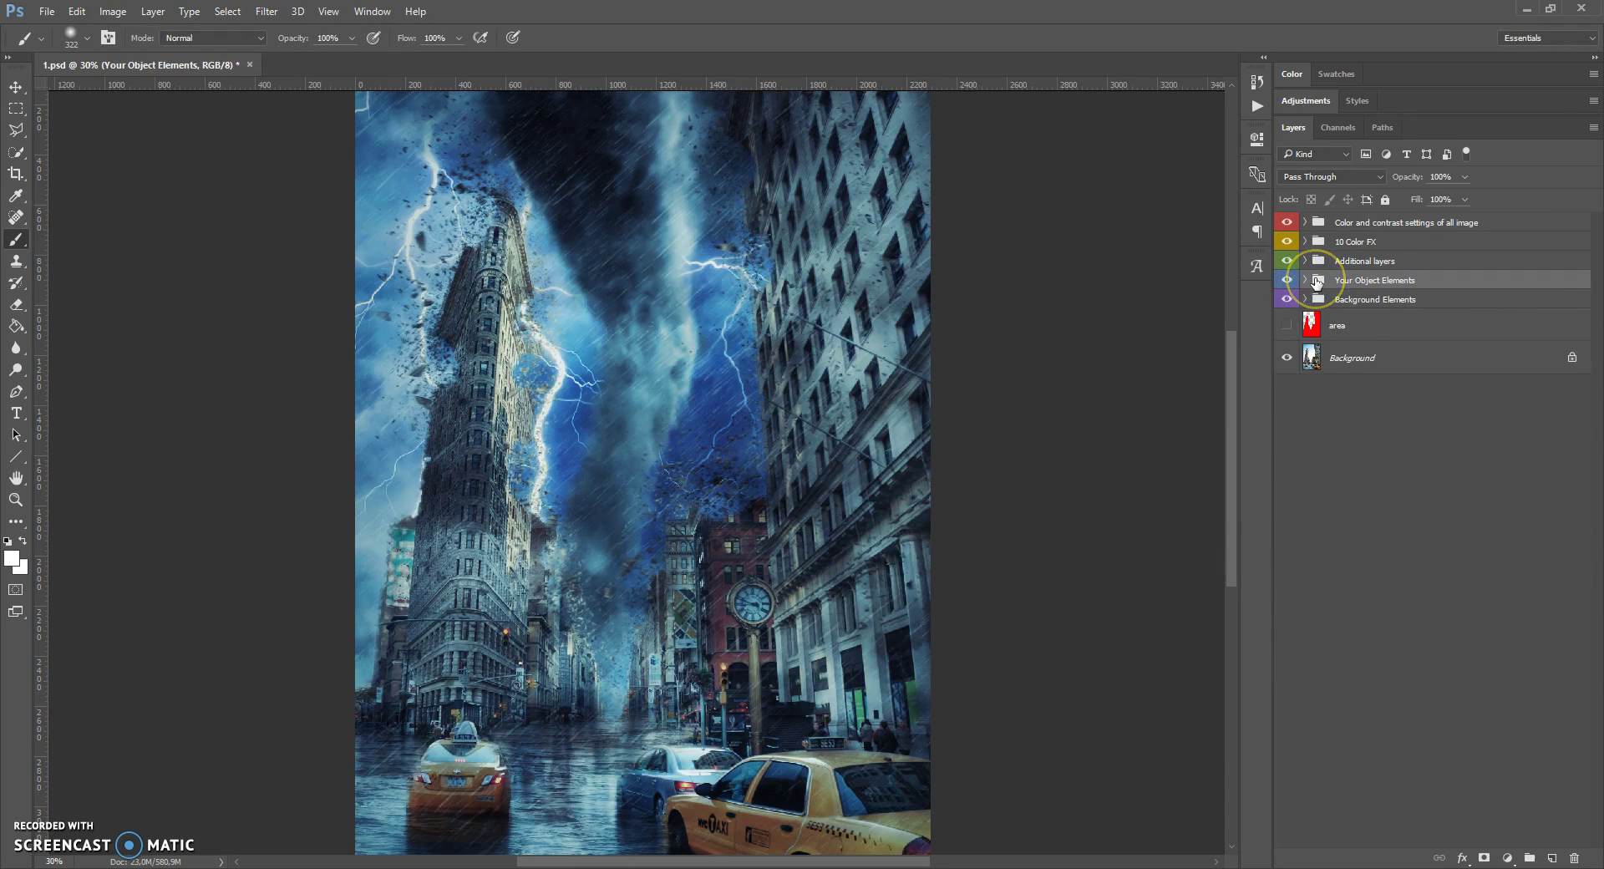
{"action": "left_click", "coordinate": [1317, 262]}
{"action": "left_click", "coordinate": [1306, 262]}
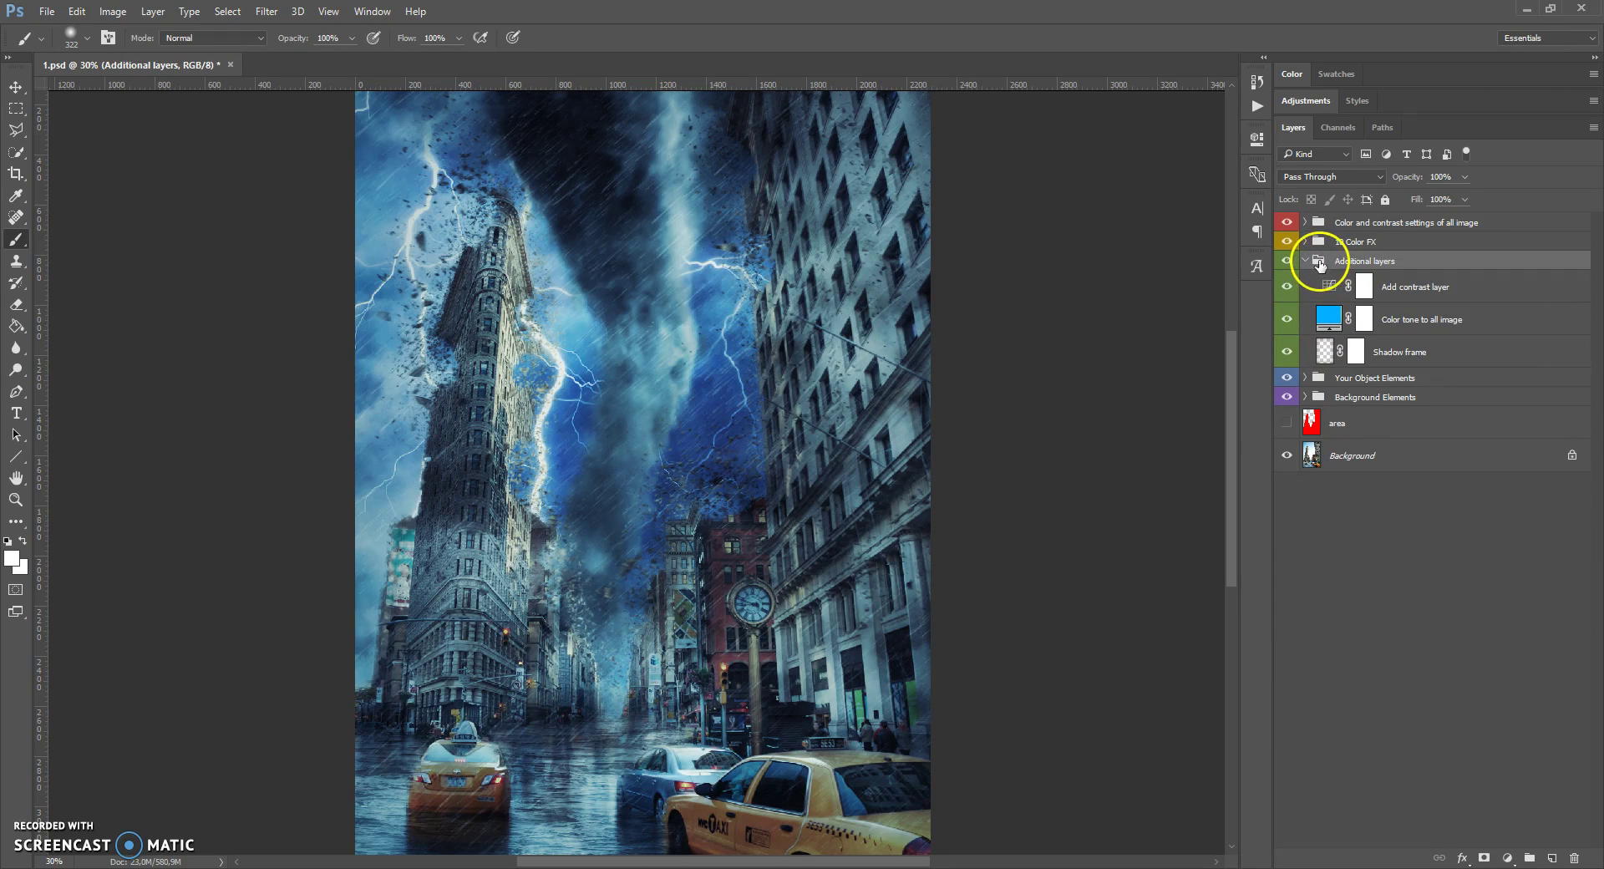
{"action": "left_click", "coordinate": [1327, 349]}
{"action": "left_click", "coordinate": [1287, 352]}
{"action": "left_click", "coordinate": [1287, 351]}
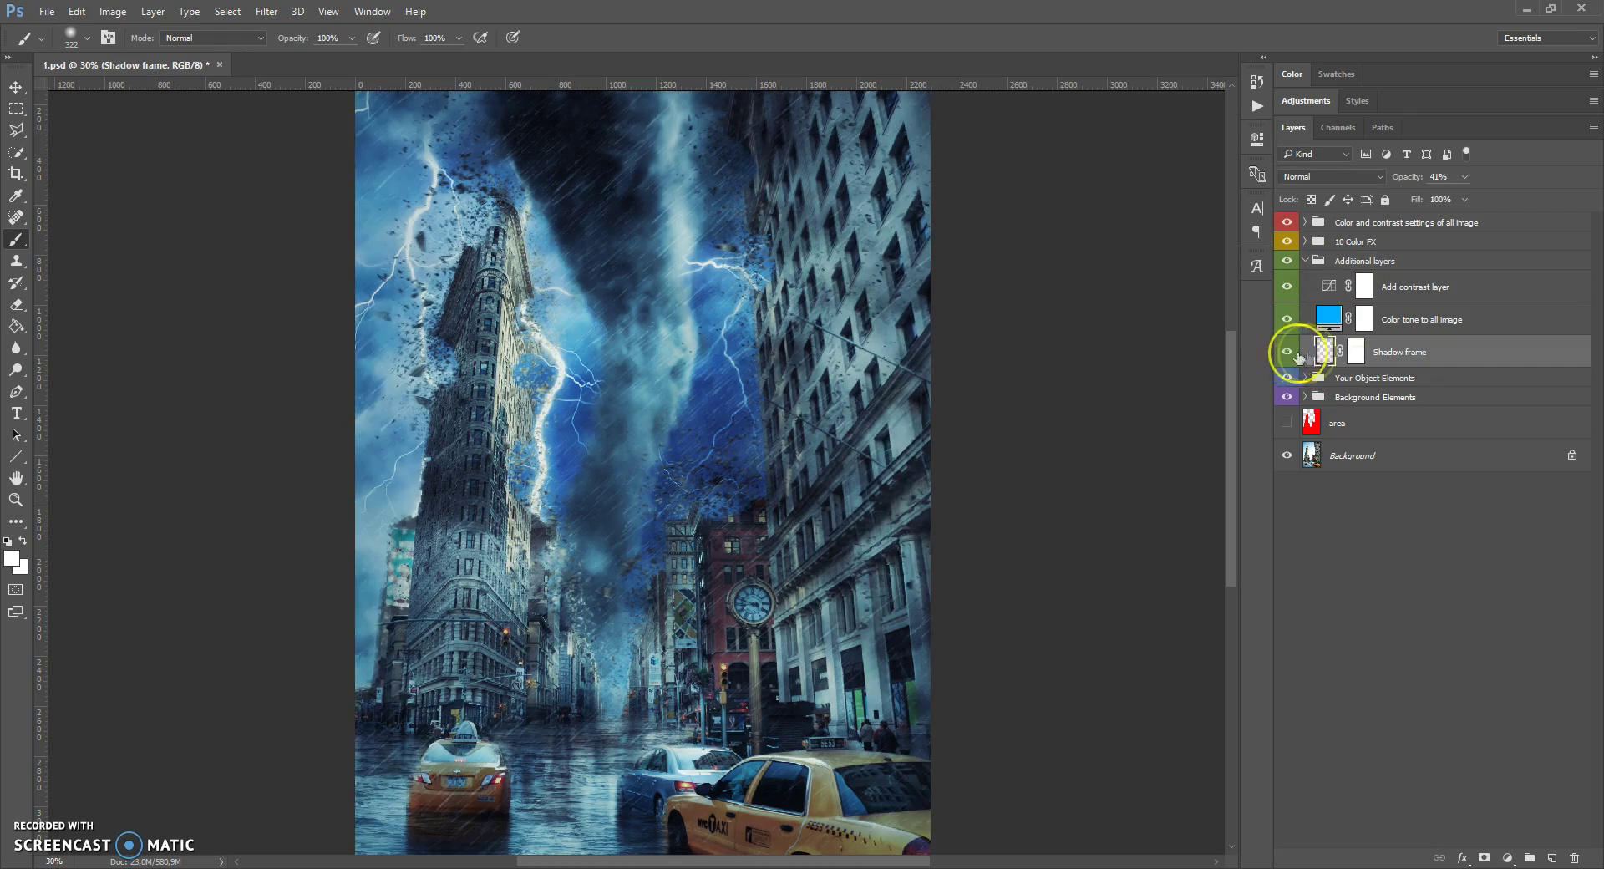
{"action": "key", "text": "ctrl+0"}
{"action": "left_click", "coordinate": [1464, 177]}
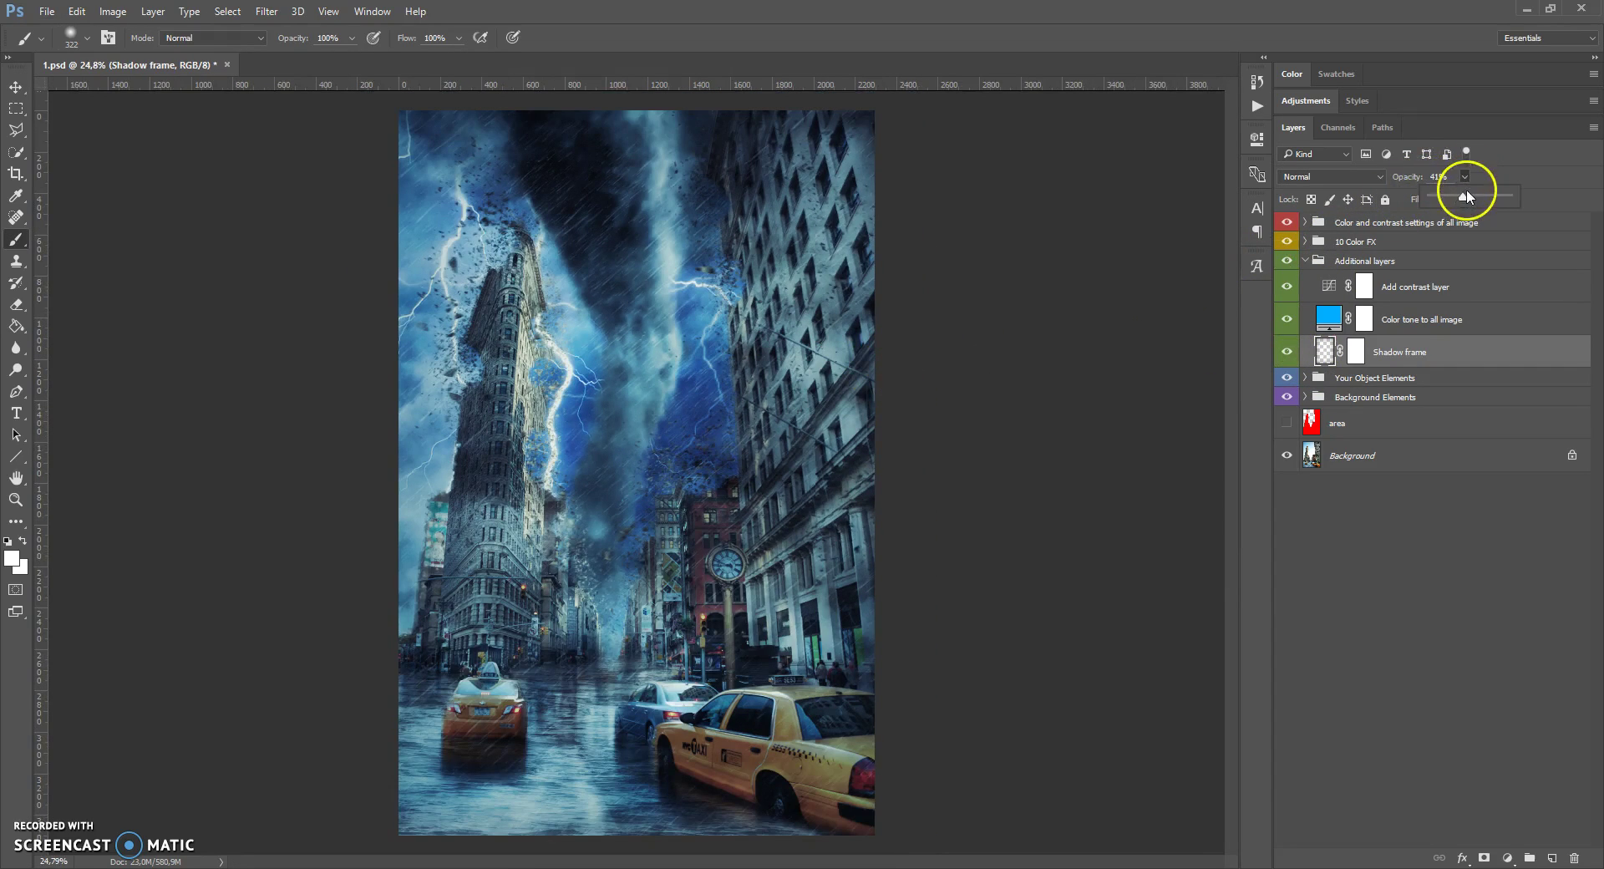
{"action": "left_click_drag", "start_coordinate": [1471, 201], "coordinate": [1479, 200]}
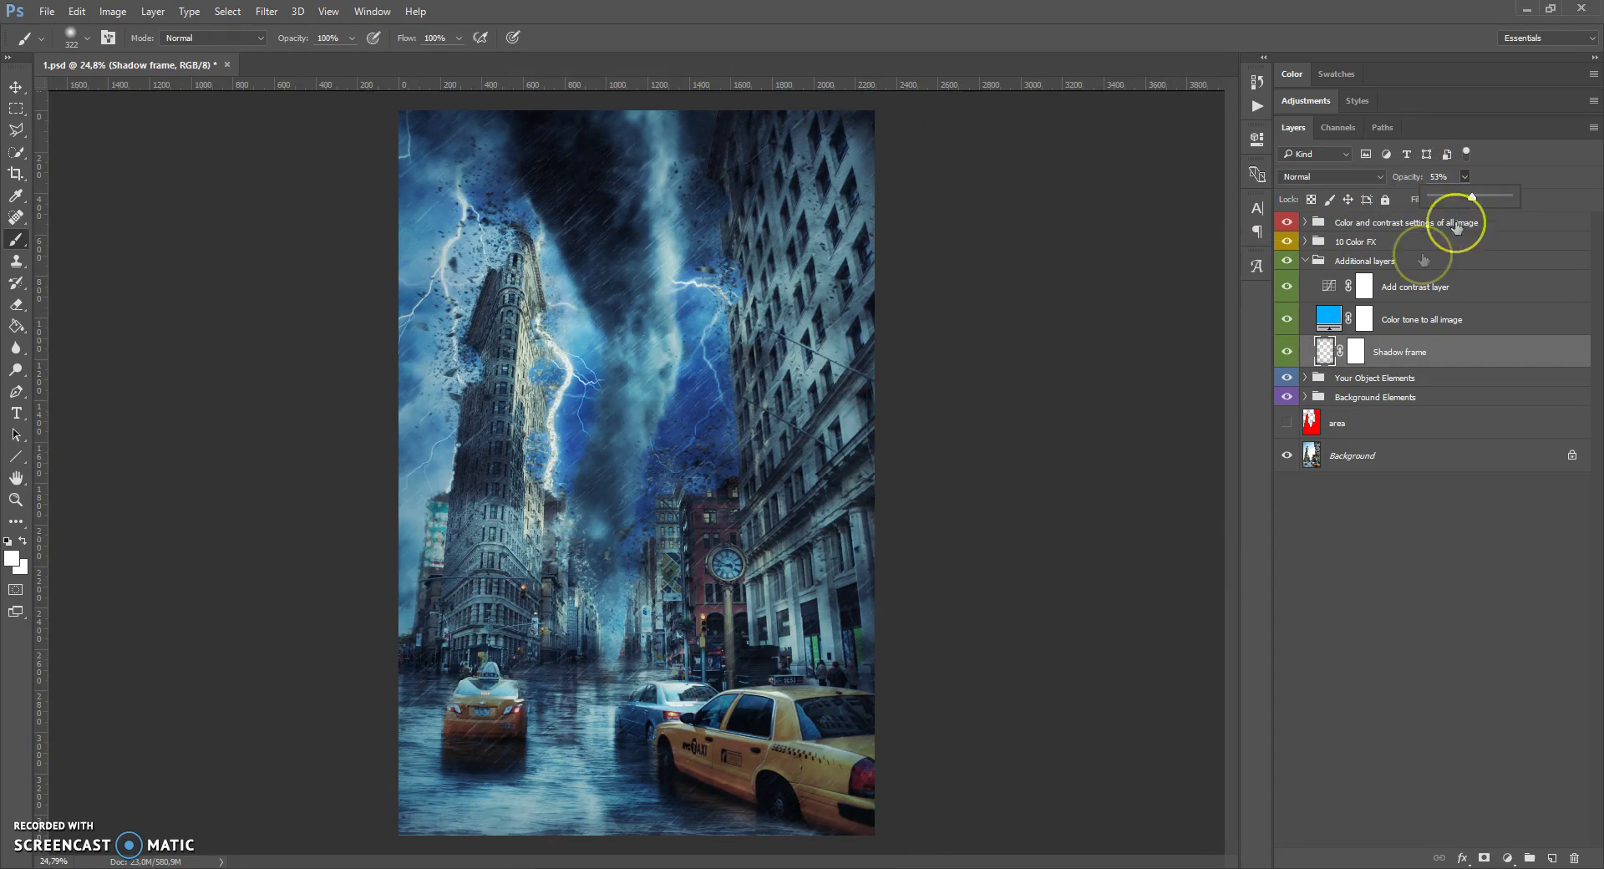
Step: Give the Color tone to all image layer the fill colour #00d2ff and 21% opacity
{"action": "left_click", "coordinate": [1329, 316]}
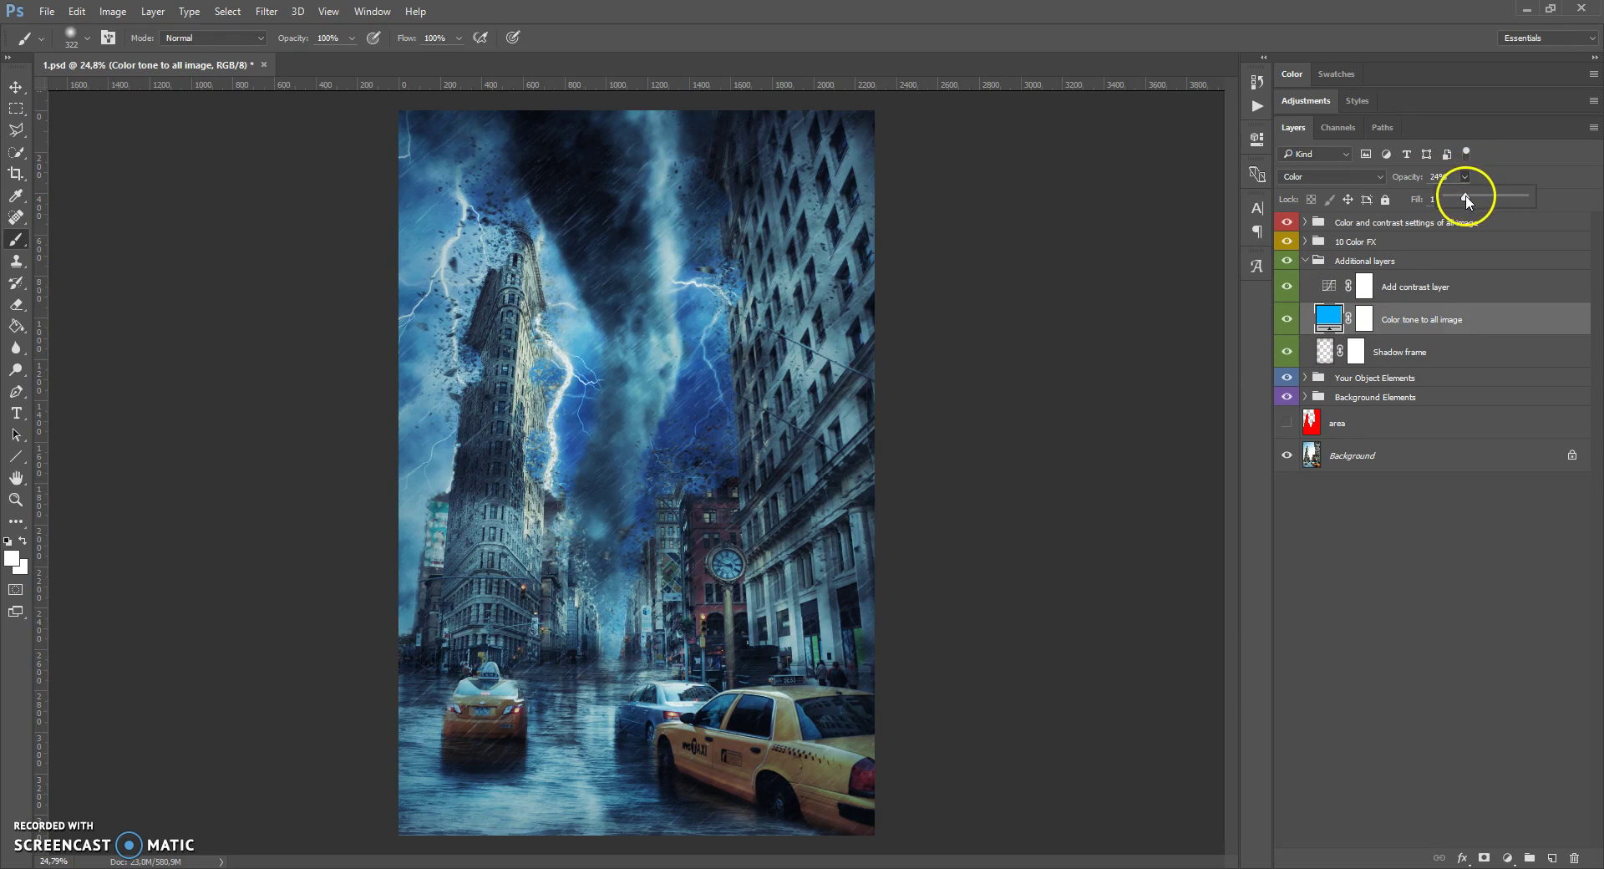
{"action": "double_click", "coordinate": [1328, 317]}
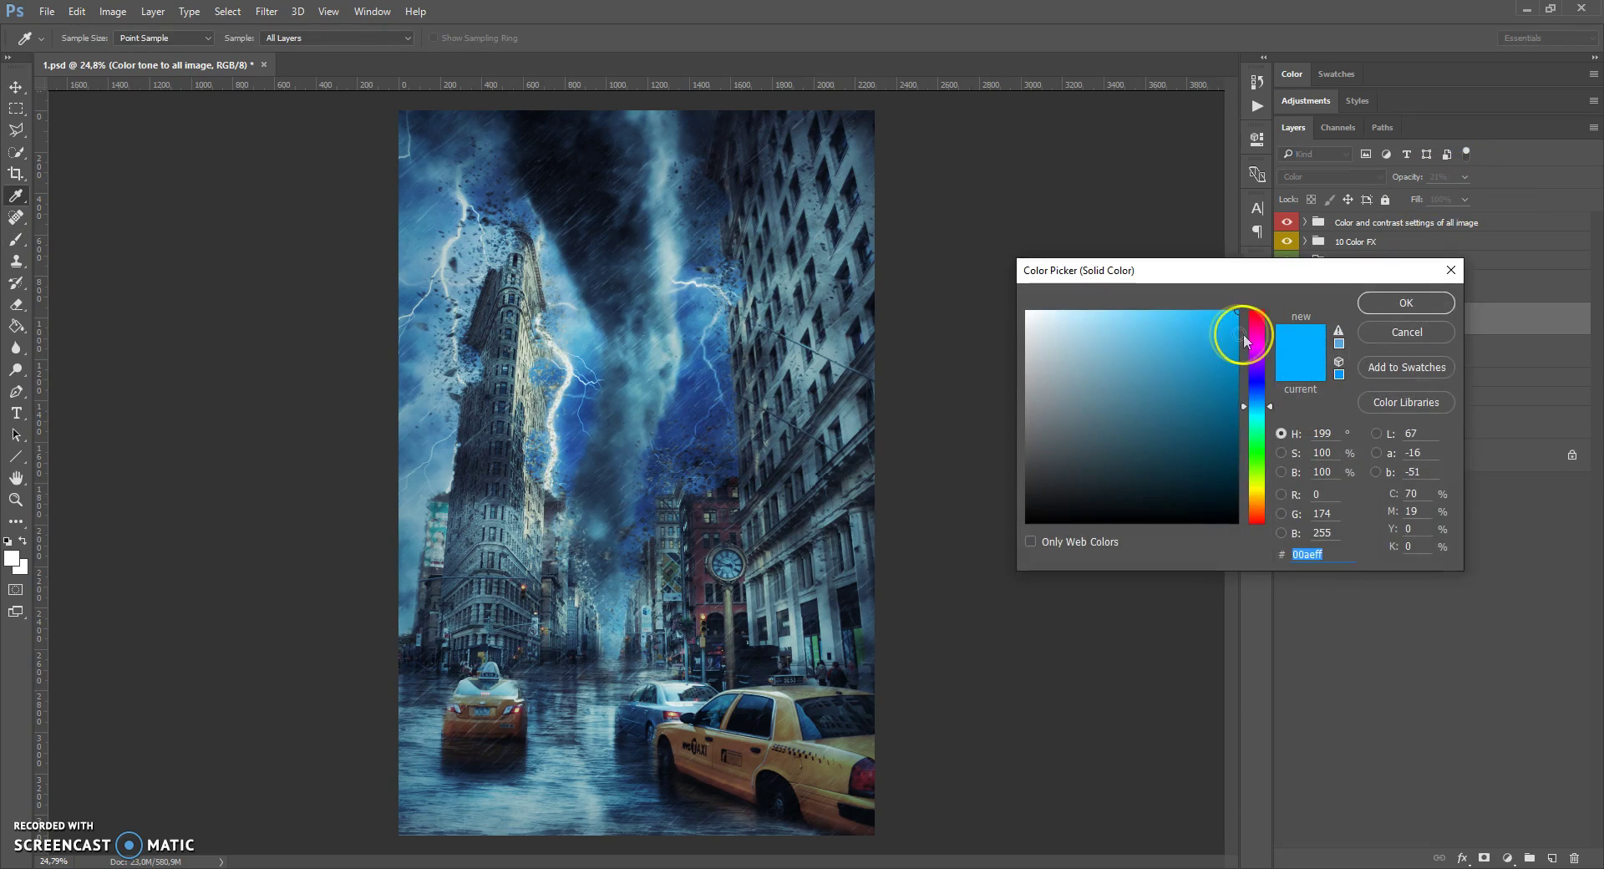
{"action": "left_click_drag", "start_coordinate": [1255, 333], "coordinate": [1251, 412]}
{"action": "left_click", "coordinate": [1370, 306]}
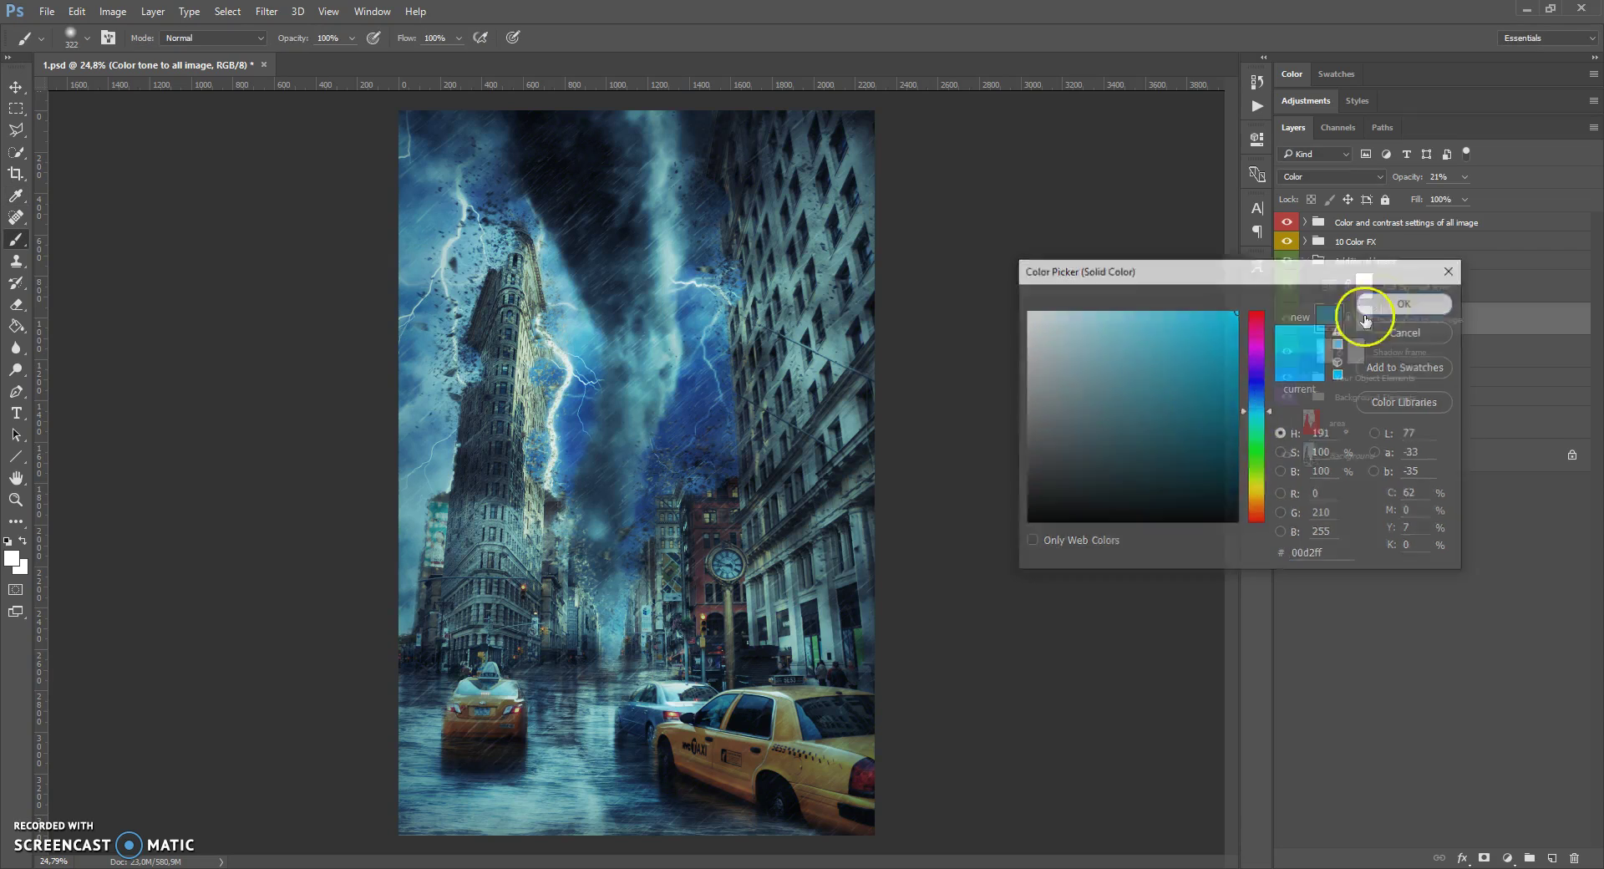
Step: Compare the image with and without the Add contrast layer, and collapse the Additional layers group
{"action": "left_click", "coordinate": [1323, 290]}
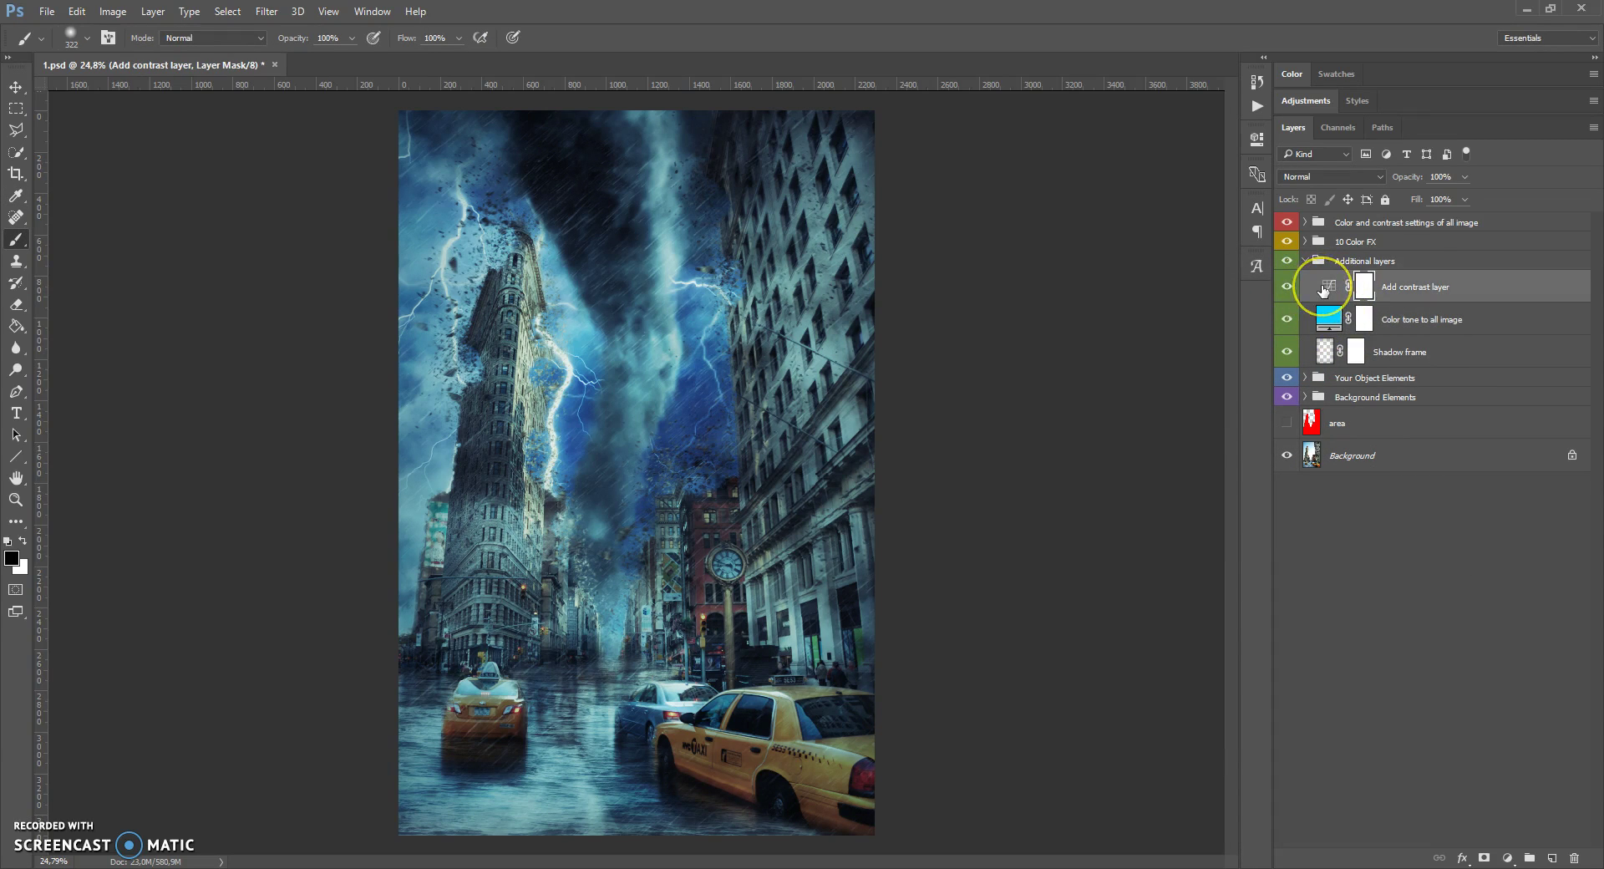
{"action": "left_click", "coordinate": [1287, 286]}
{"action": "left_click", "coordinate": [1286, 287]}
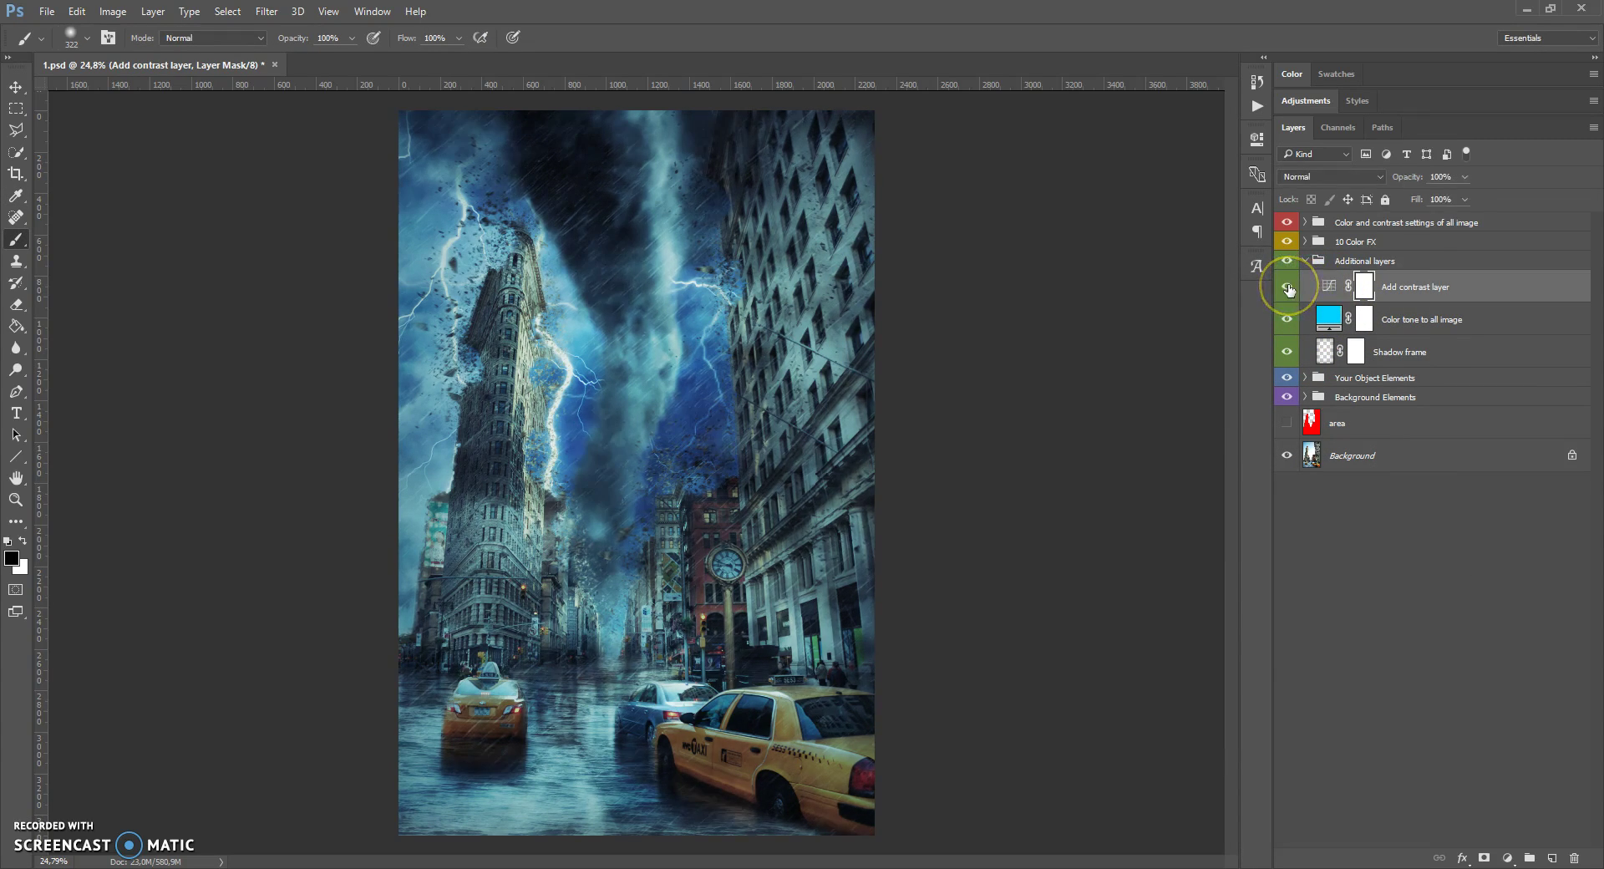
{"action": "left_click", "coordinate": [1287, 286]}
{"action": "left_click", "coordinate": [1286, 287]}
{"action": "left_click", "coordinate": [1323, 288]}
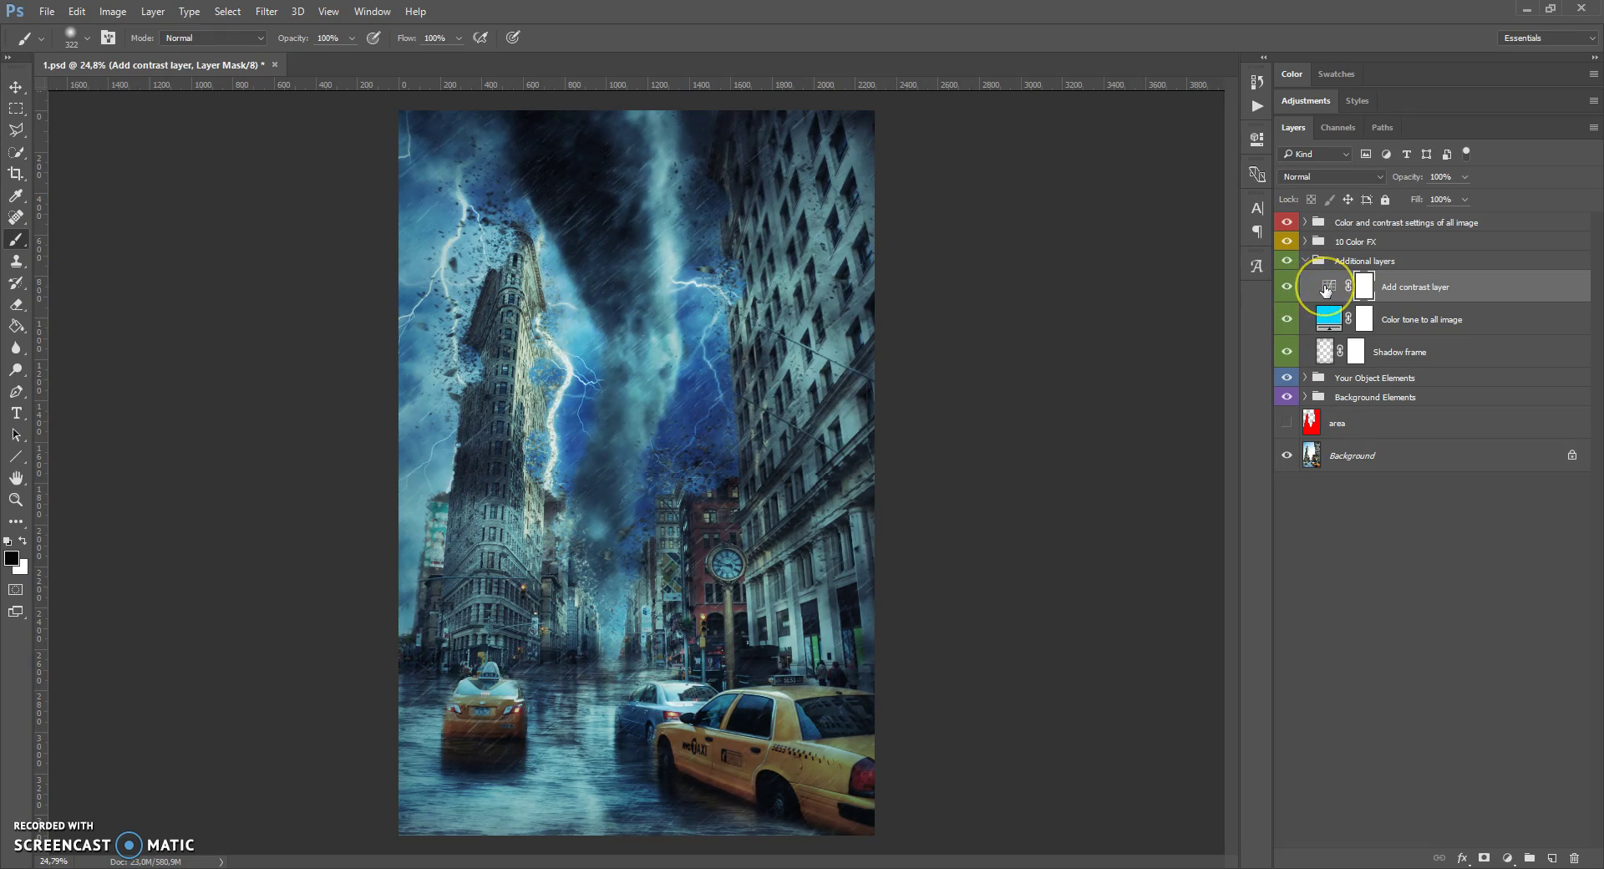
{"action": "left_click", "coordinate": [1286, 286]}
{"action": "left_click", "coordinate": [1287, 287]}
{"action": "left_click", "coordinate": [1311, 261]}
{"action": "left_click", "coordinate": [1307, 262]}
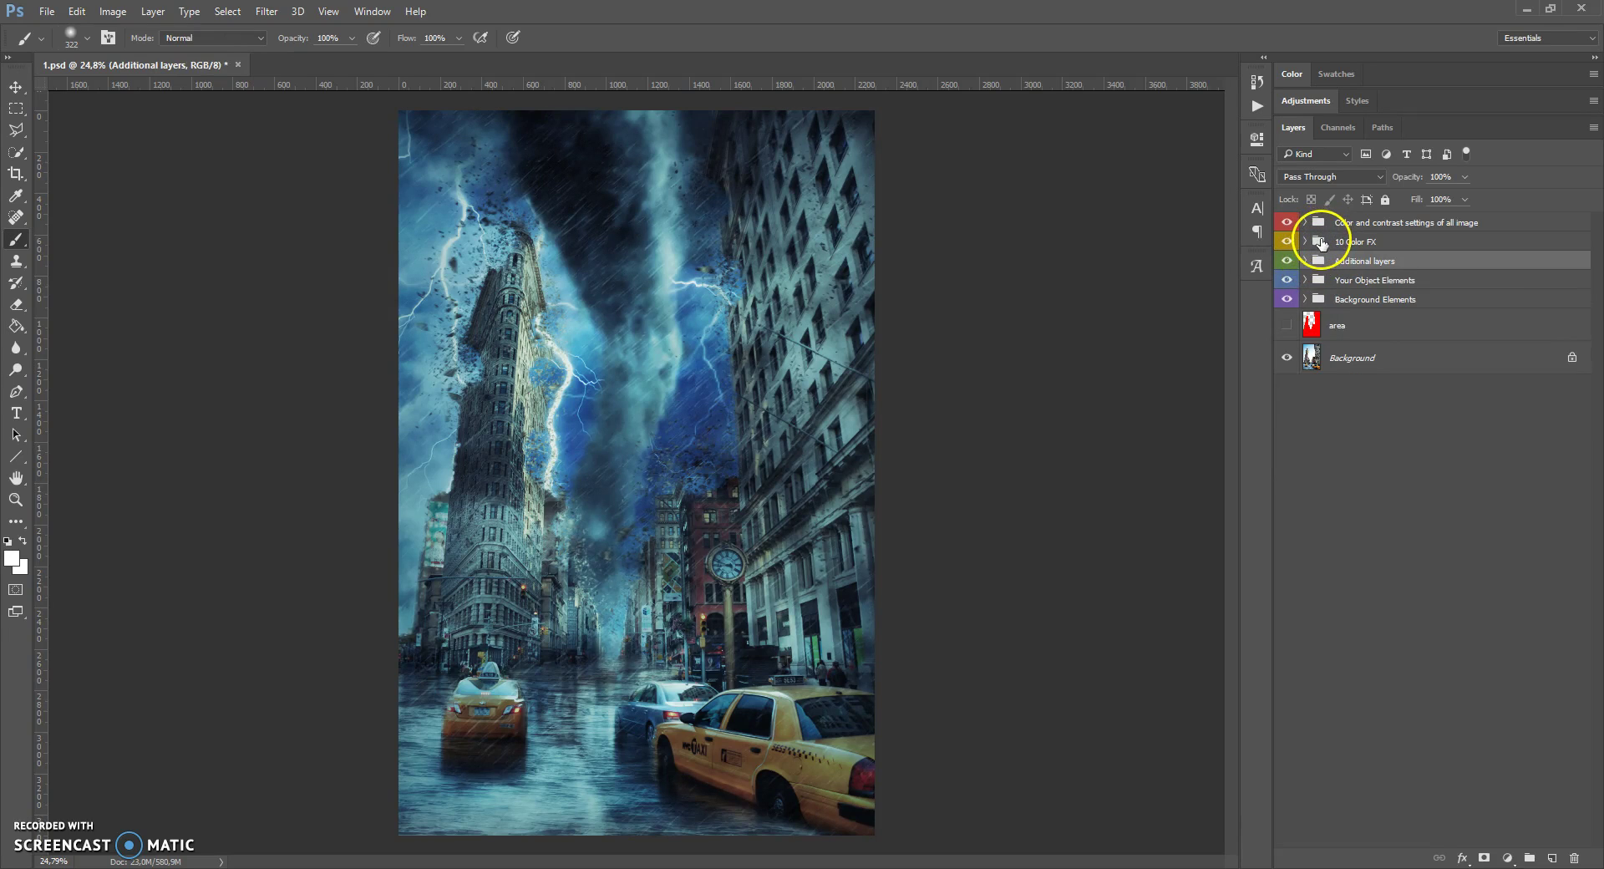
Step: Preview the colour layers of the 10 Color FX group one by one, enable Color 10, and collapse the group
{"action": "left_click", "coordinate": [1319, 244]}
{"action": "left_click", "coordinate": [1305, 243]}
{"action": "left_click", "coordinate": [1287, 268]}
{"action": "left_click", "coordinate": [1286, 268]}
{"action": "left_click", "coordinate": [1286, 300]}
{"action": "left_click", "coordinate": [1286, 300]}
{"action": "left_click", "coordinate": [1286, 333]}
{"action": "left_click", "coordinate": [1286, 333]}
{"action": "left_click", "coordinate": [1286, 365]}
{"action": "left_click", "coordinate": [1286, 365]}
{"action": "left_click", "coordinate": [1286, 397]}
{"action": "left_click", "coordinate": [1287, 430]}
{"action": "left_click", "coordinate": [1287, 431]}
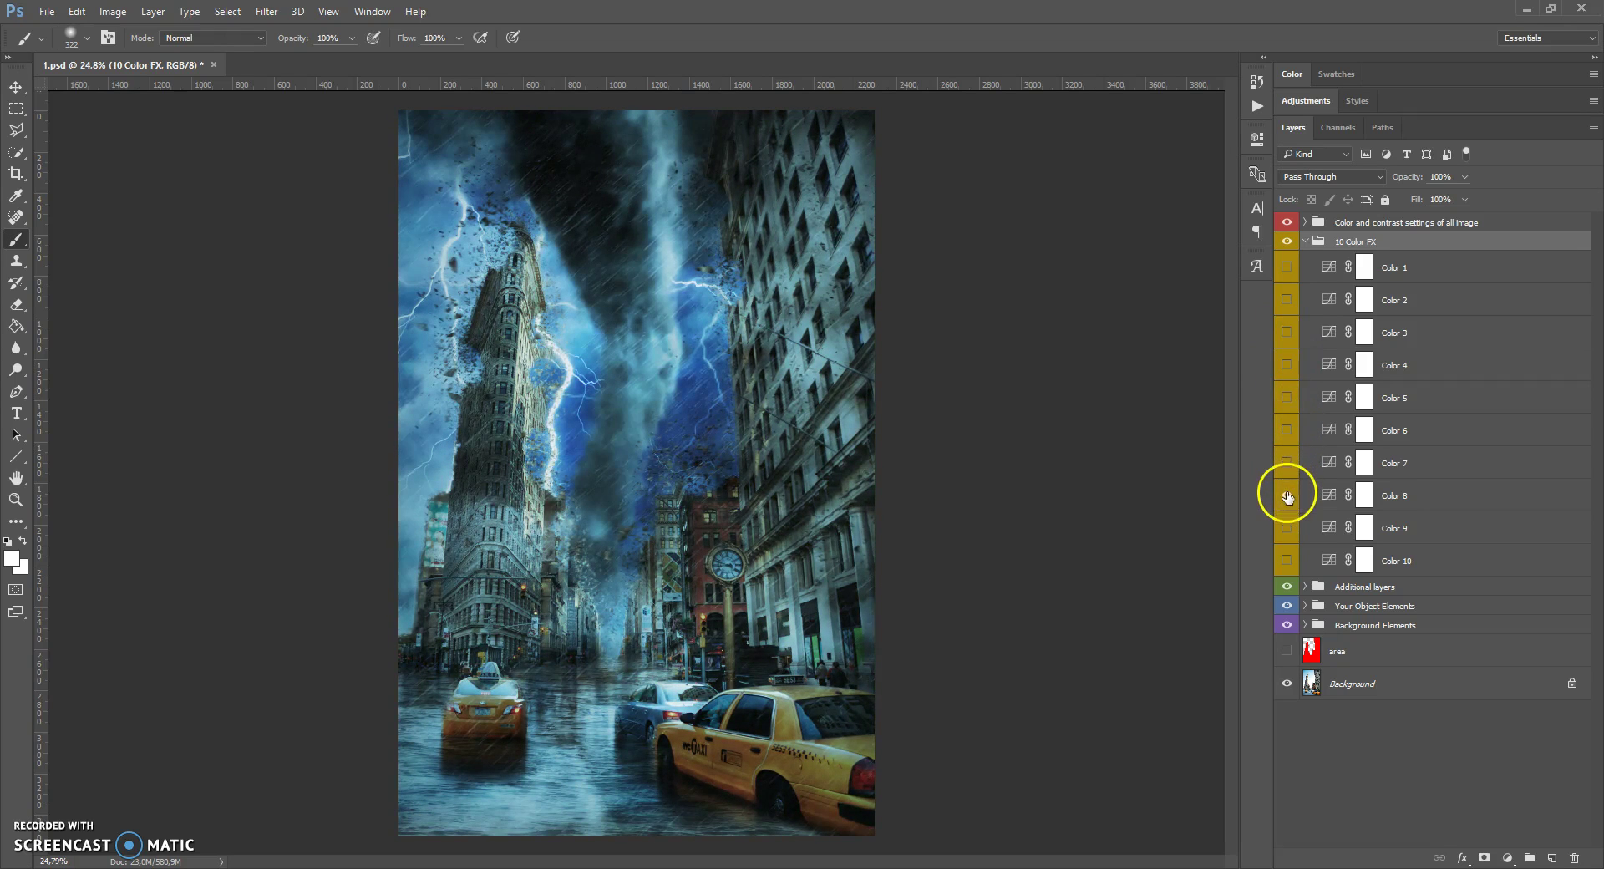
{"action": "left_click", "coordinate": [1286, 528]}
{"action": "left_click", "coordinate": [1287, 527]}
{"action": "left_click", "coordinate": [1286, 561]}
{"action": "left_click", "coordinate": [1304, 242]}
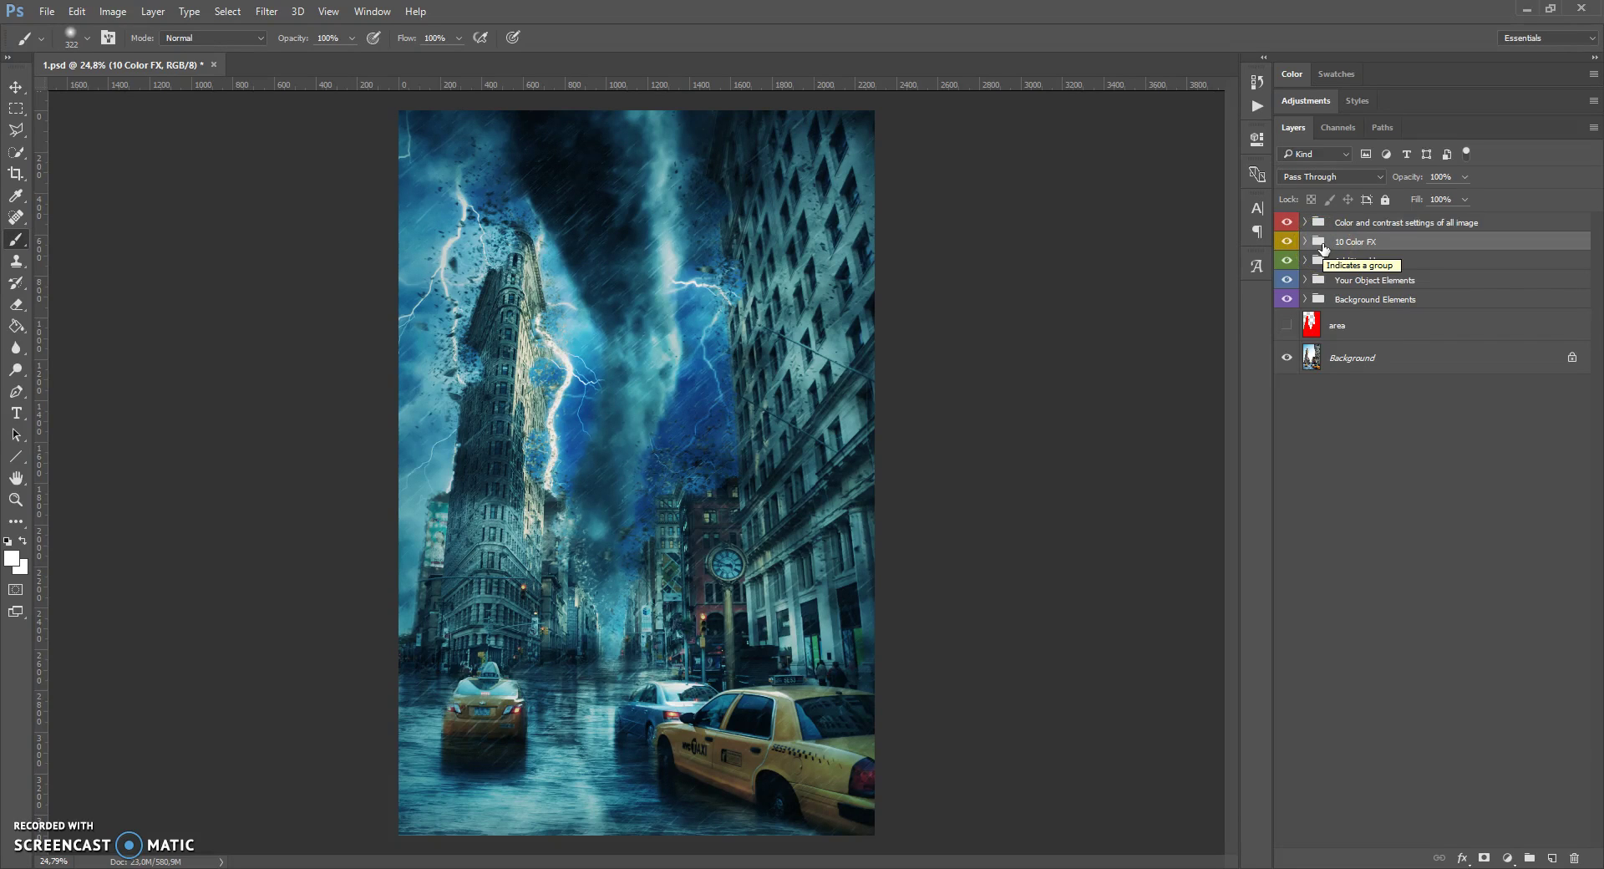
Step: Expand the Color and contrast settings of all image group and make the Add Gradient to all image layer visible
{"action": "left_click", "coordinate": [1343, 224]}
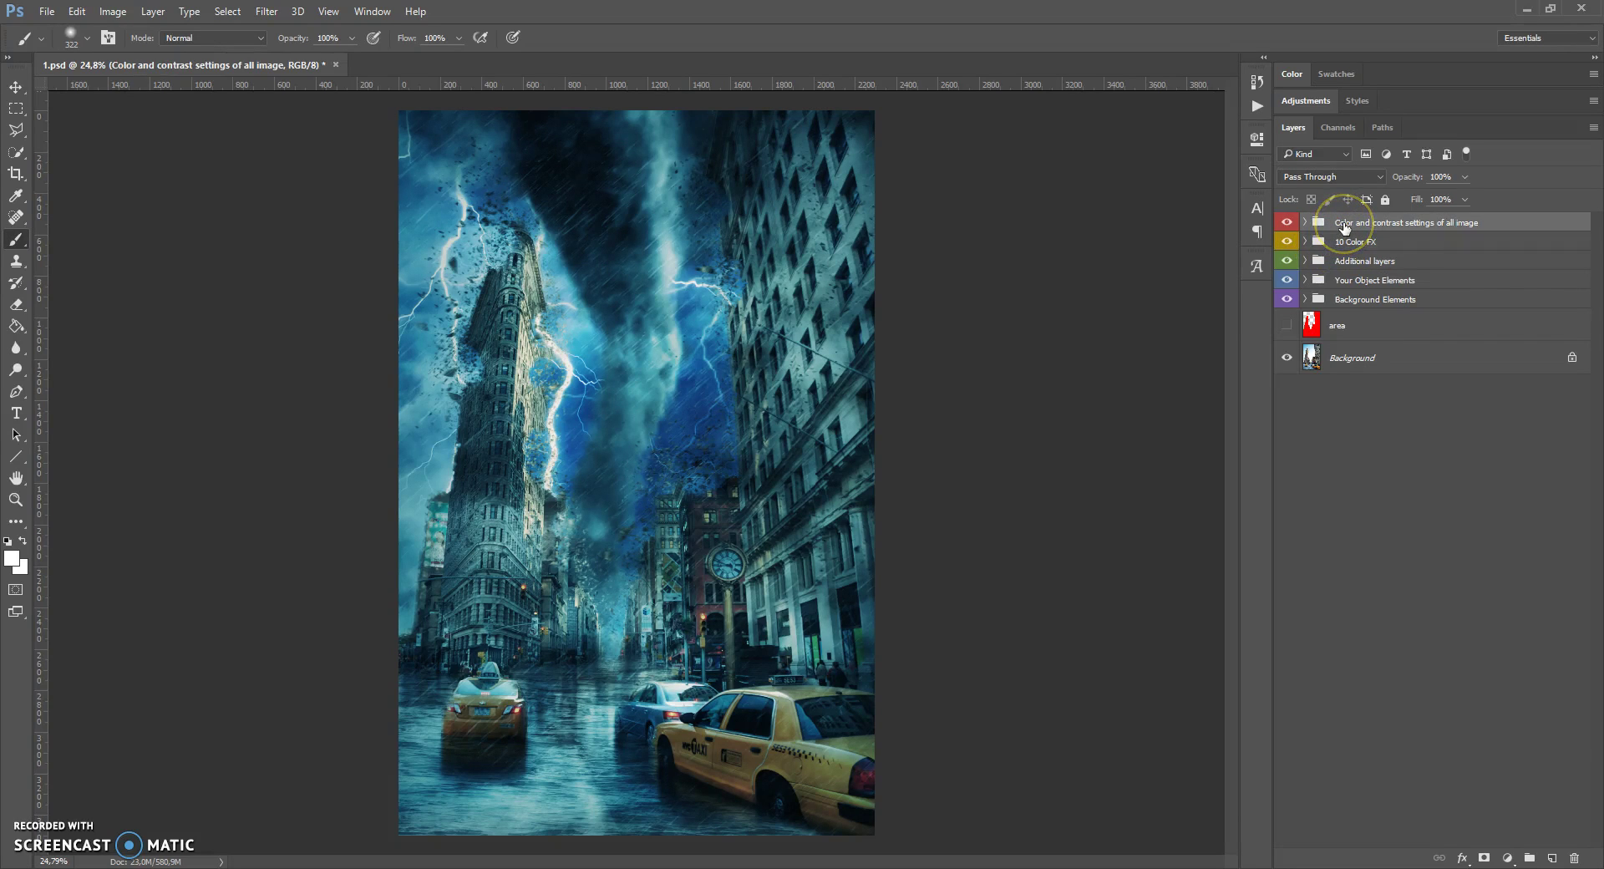
{"action": "left_click", "coordinate": [1305, 222]}
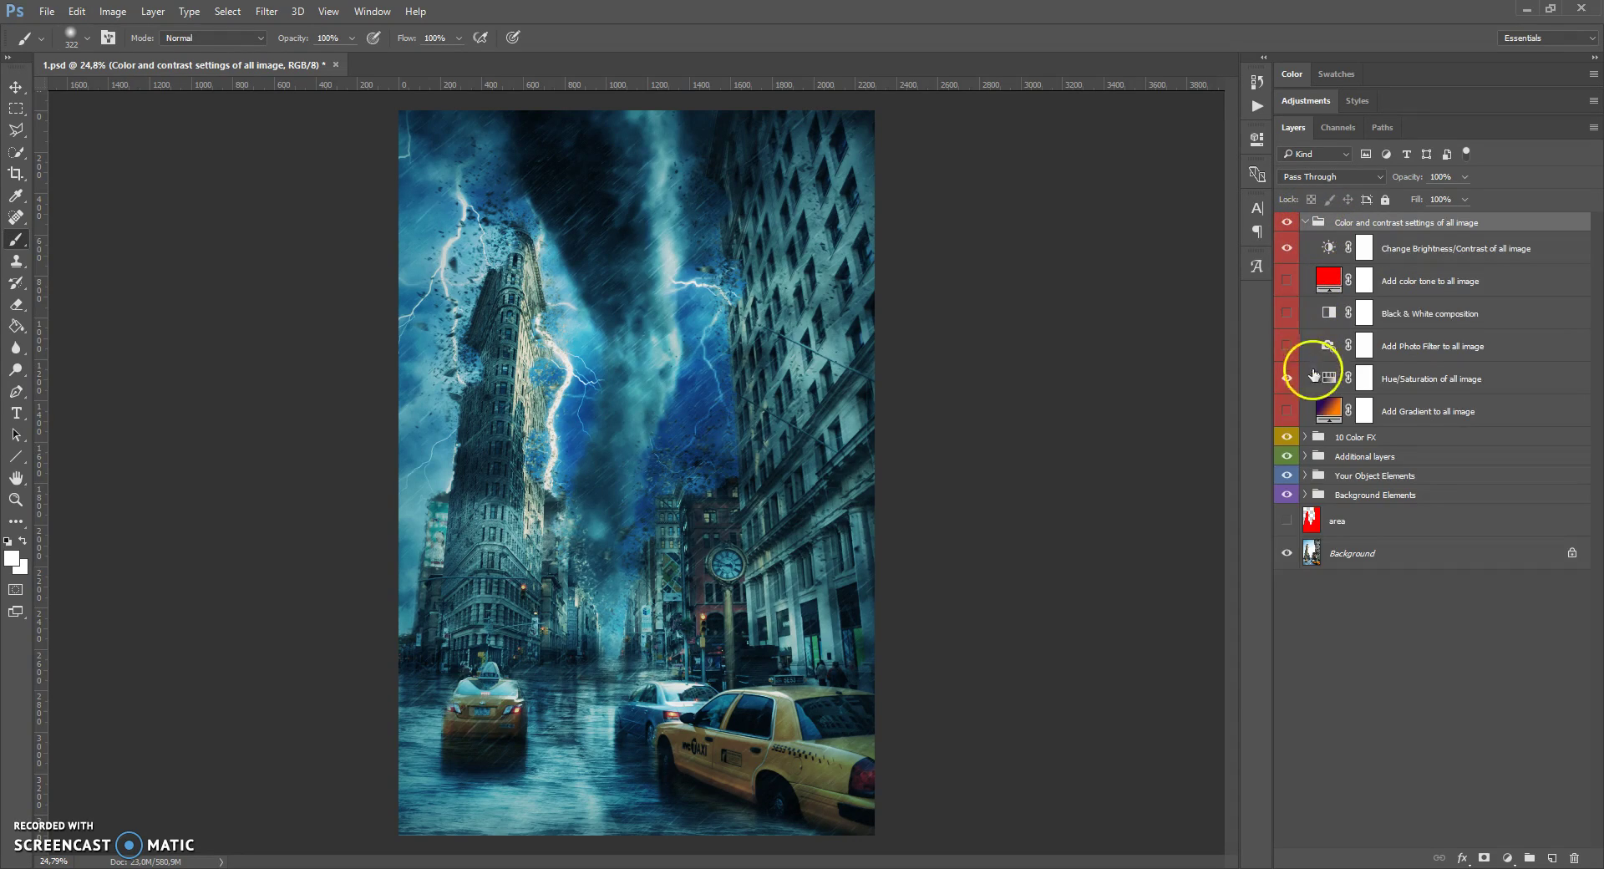
{"action": "left_click", "coordinate": [1323, 409]}
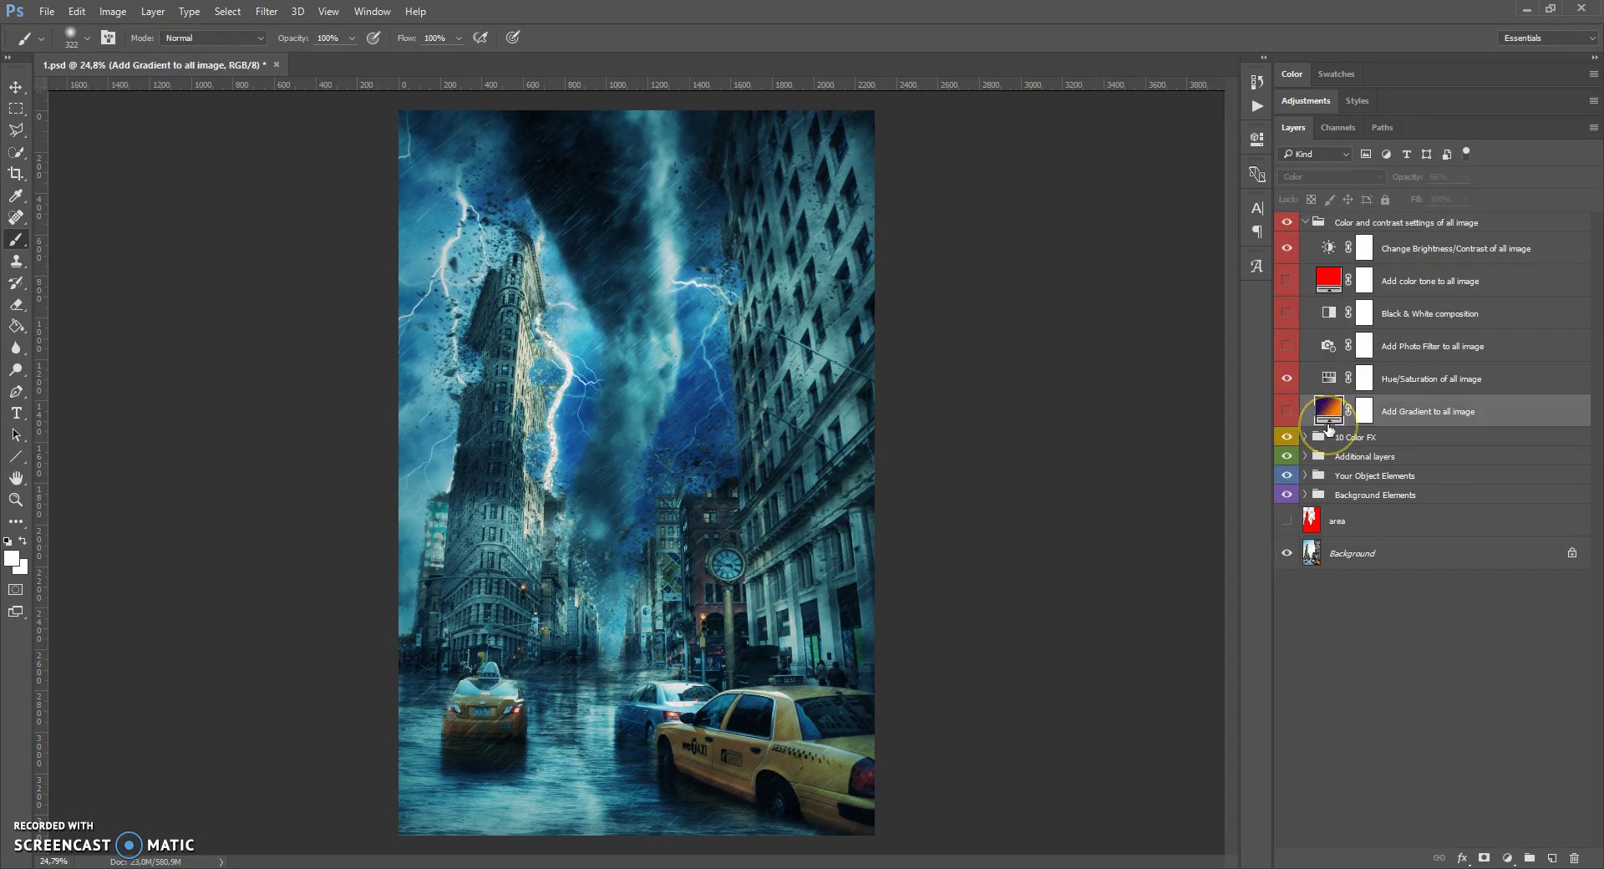
{"action": "left_click", "coordinate": [1286, 411]}
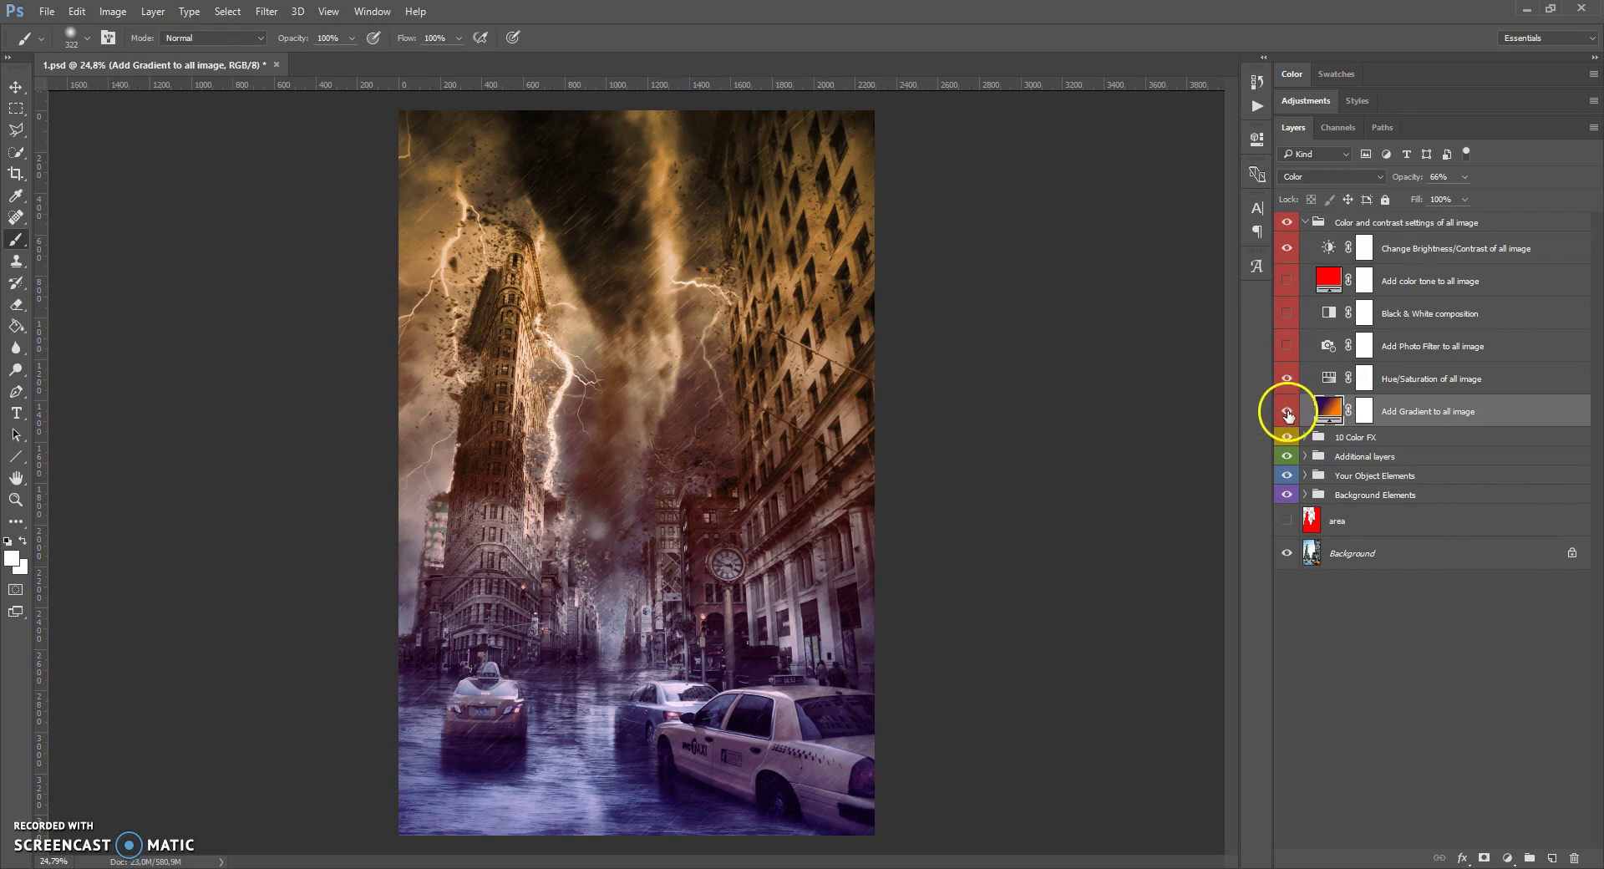
Step: Change the violet colour stop of the Add Gradient to all image fill to dark blue #0a3159
{"action": "double_click", "coordinate": [1335, 408]}
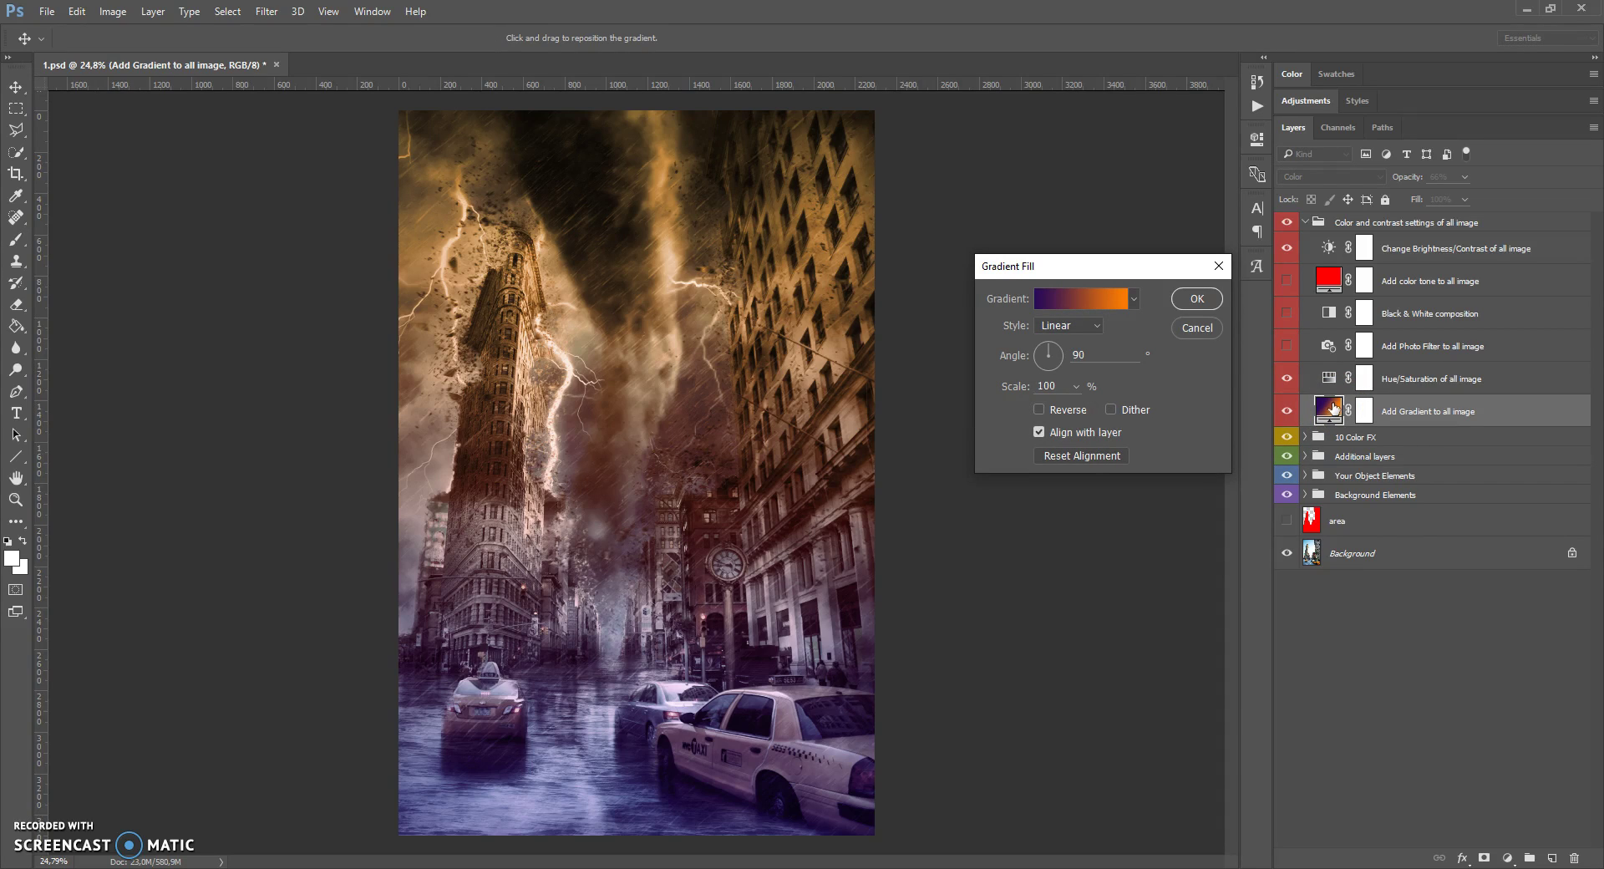
{"action": "left_click", "coordinate": [1076, 299]}
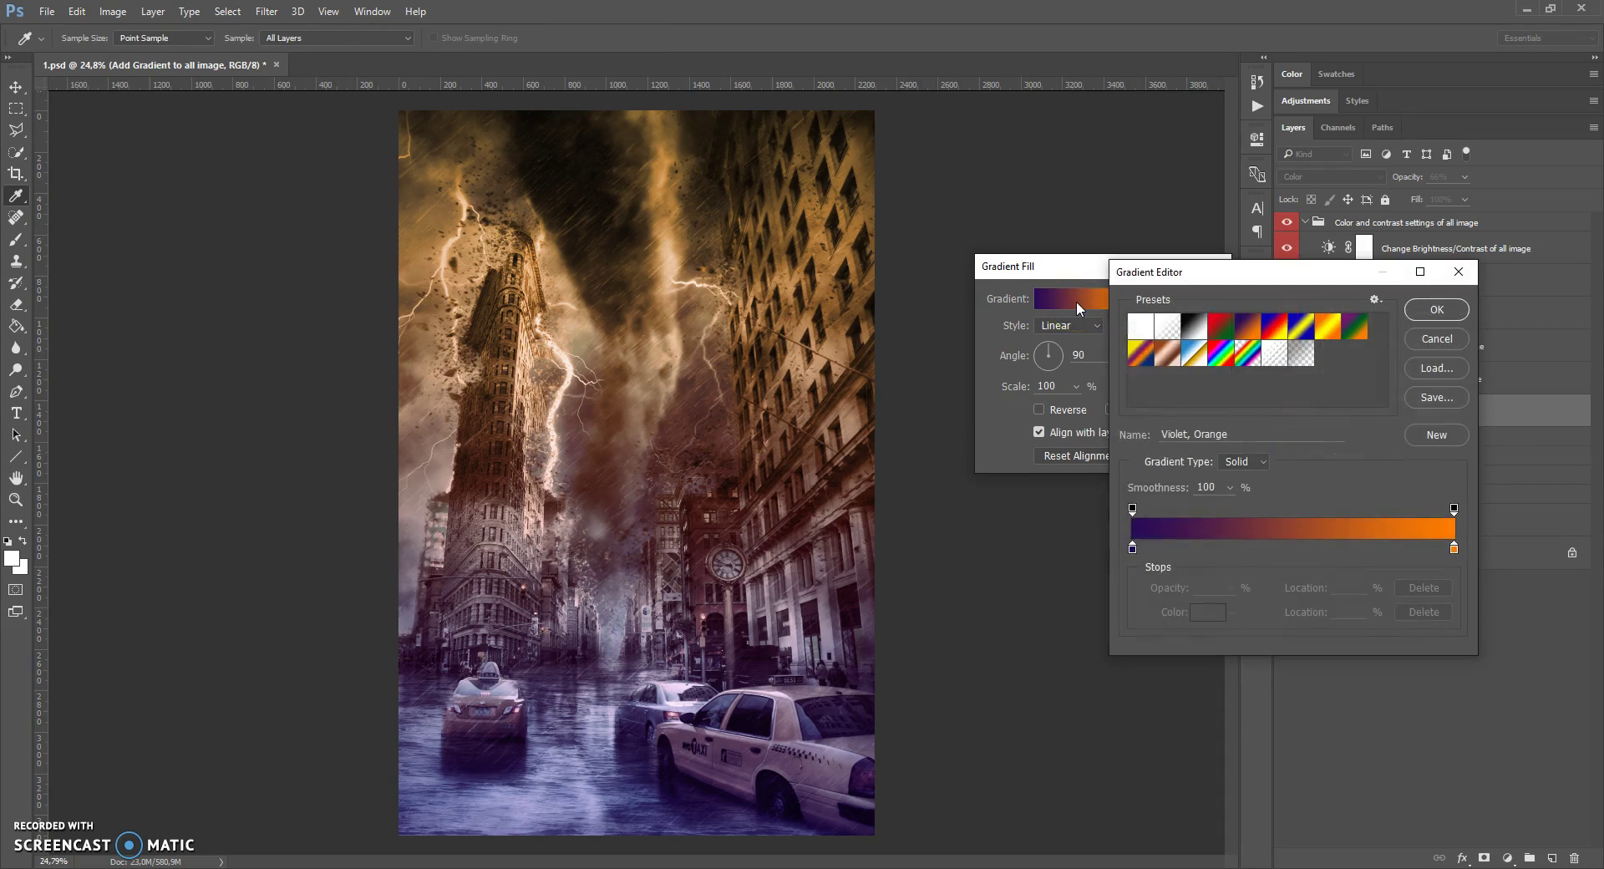
{"action": "double_click", "coordinate": [1132, 547]}
{"action": "left_click_drag", "start_coordinate": [1255, 372], "coordinate": [1258, 406]}
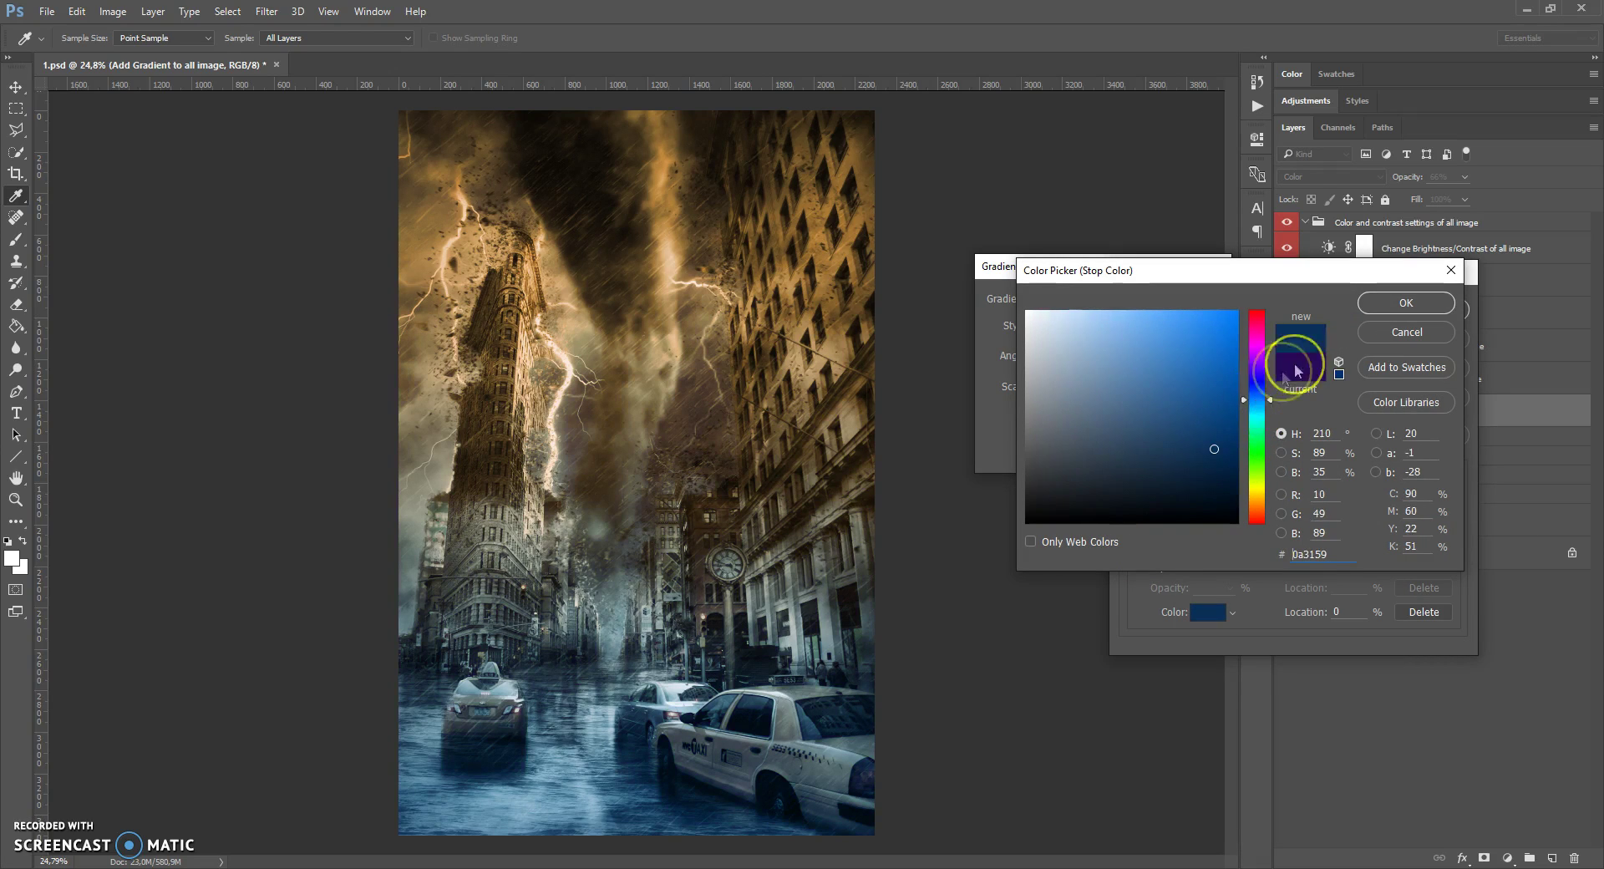
{"action": "left_click", "coordinate": [1405, 303]}
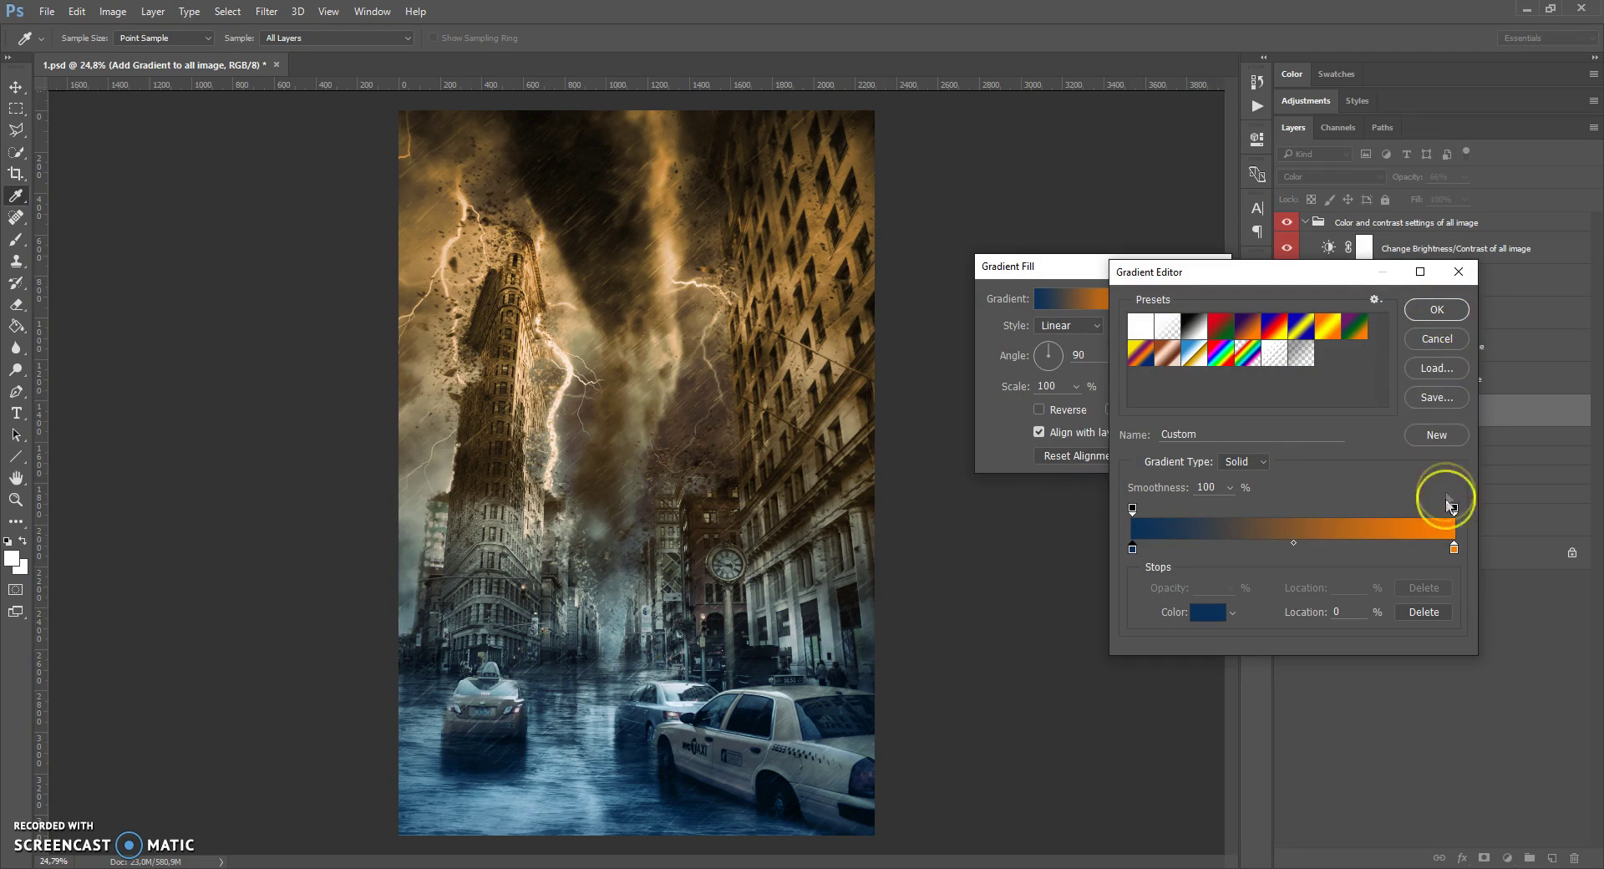
Step: Try red for the gradient's orange end stop, settle on #ff6600, and accept the edited gradient
{"action": "double_click", "coordinate": [1453, 548]}
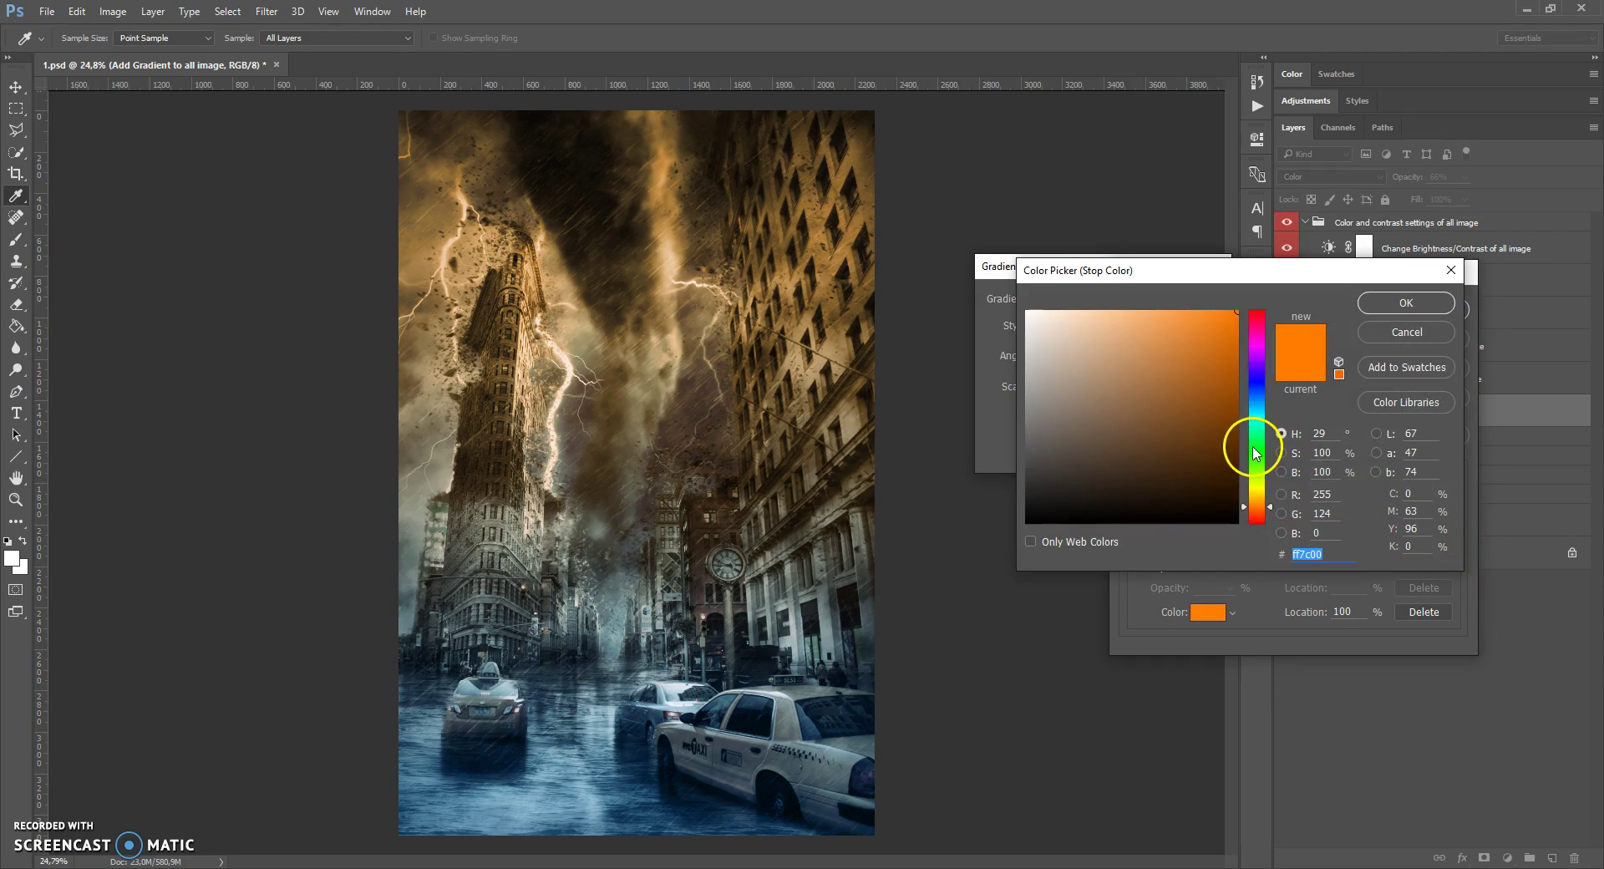
{"action": "left_click_drag", "start_coordinate": [1253, 446], "coordinate": [1261, 315]}
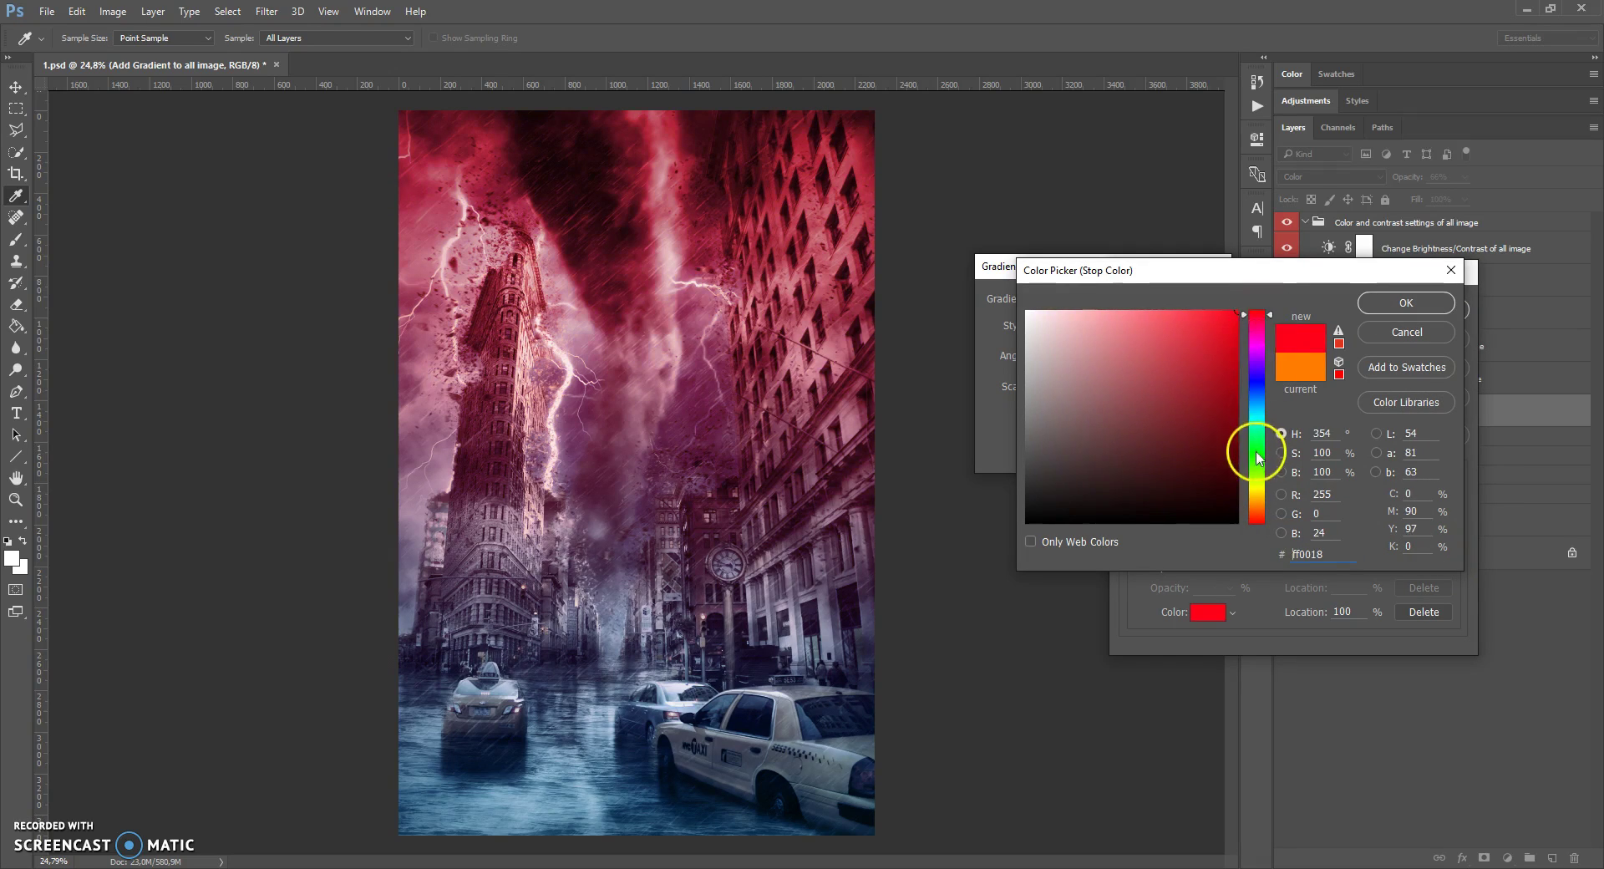
{"action": "left_click", "coordinate": [1260, 509]}
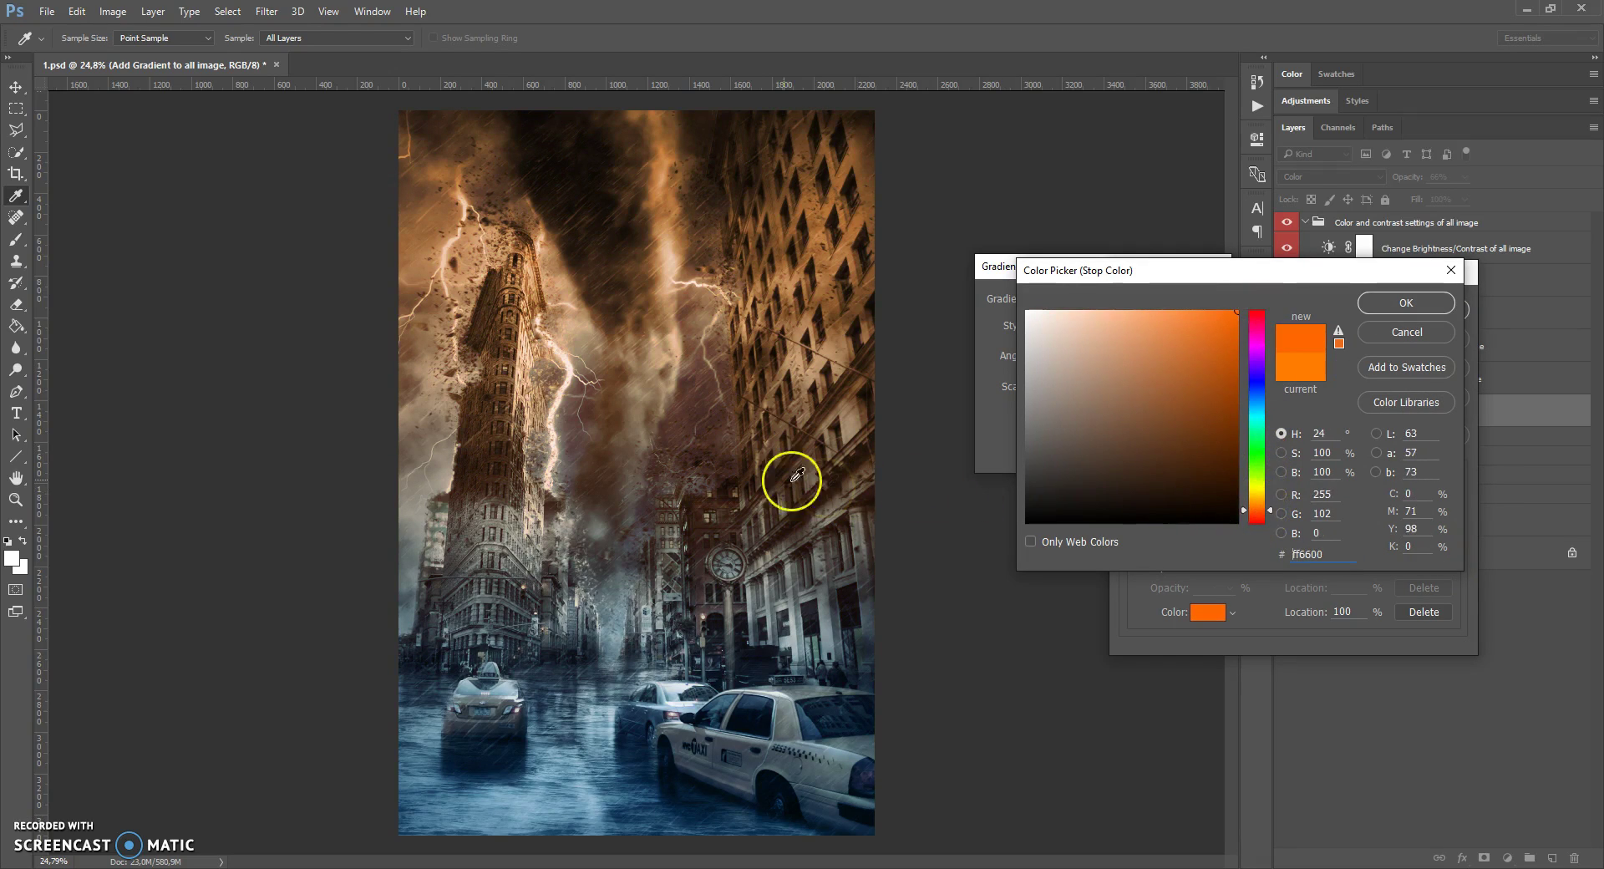
{"action": "left_click", "coordinate": [1416, 306]}
{"action": "left_click", "coordinate": [1428, 318]}
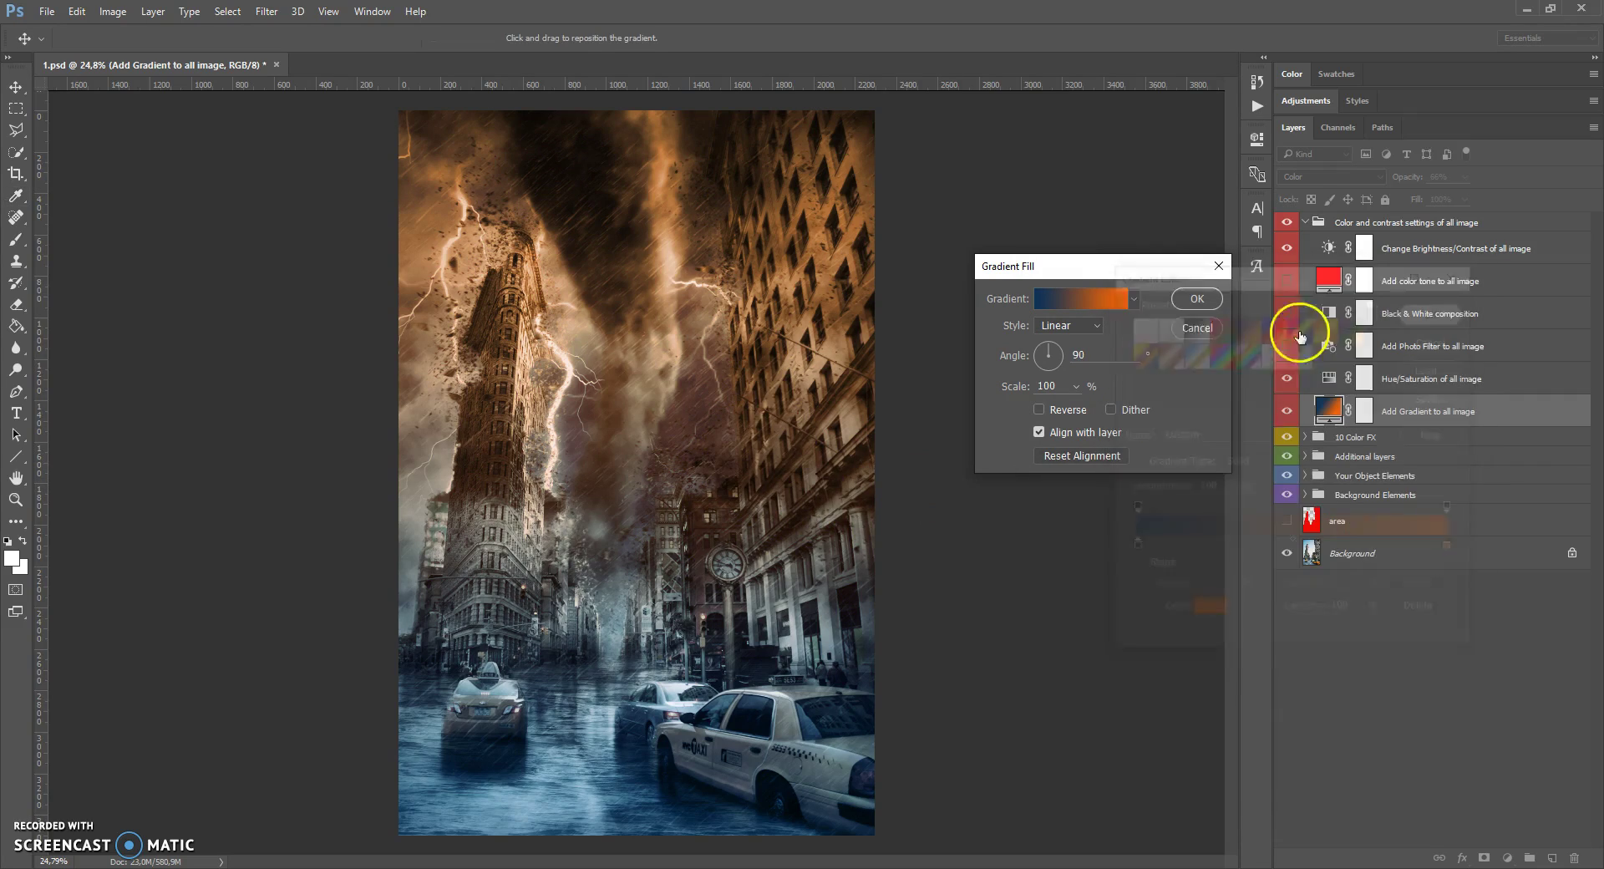
Step: Reposition the blue-orange gradient vertically over the image and apply the gradient fill
{"action": "left_click_drag", "start_coordinate": [643, 386], "coordinate": [629, 571]}
{"action": "left_click_drag", "start_coordinate": [613, 421], "coordinate": [613, 399]}
{"action": "left_click", "coordinate": [1196, 299]}
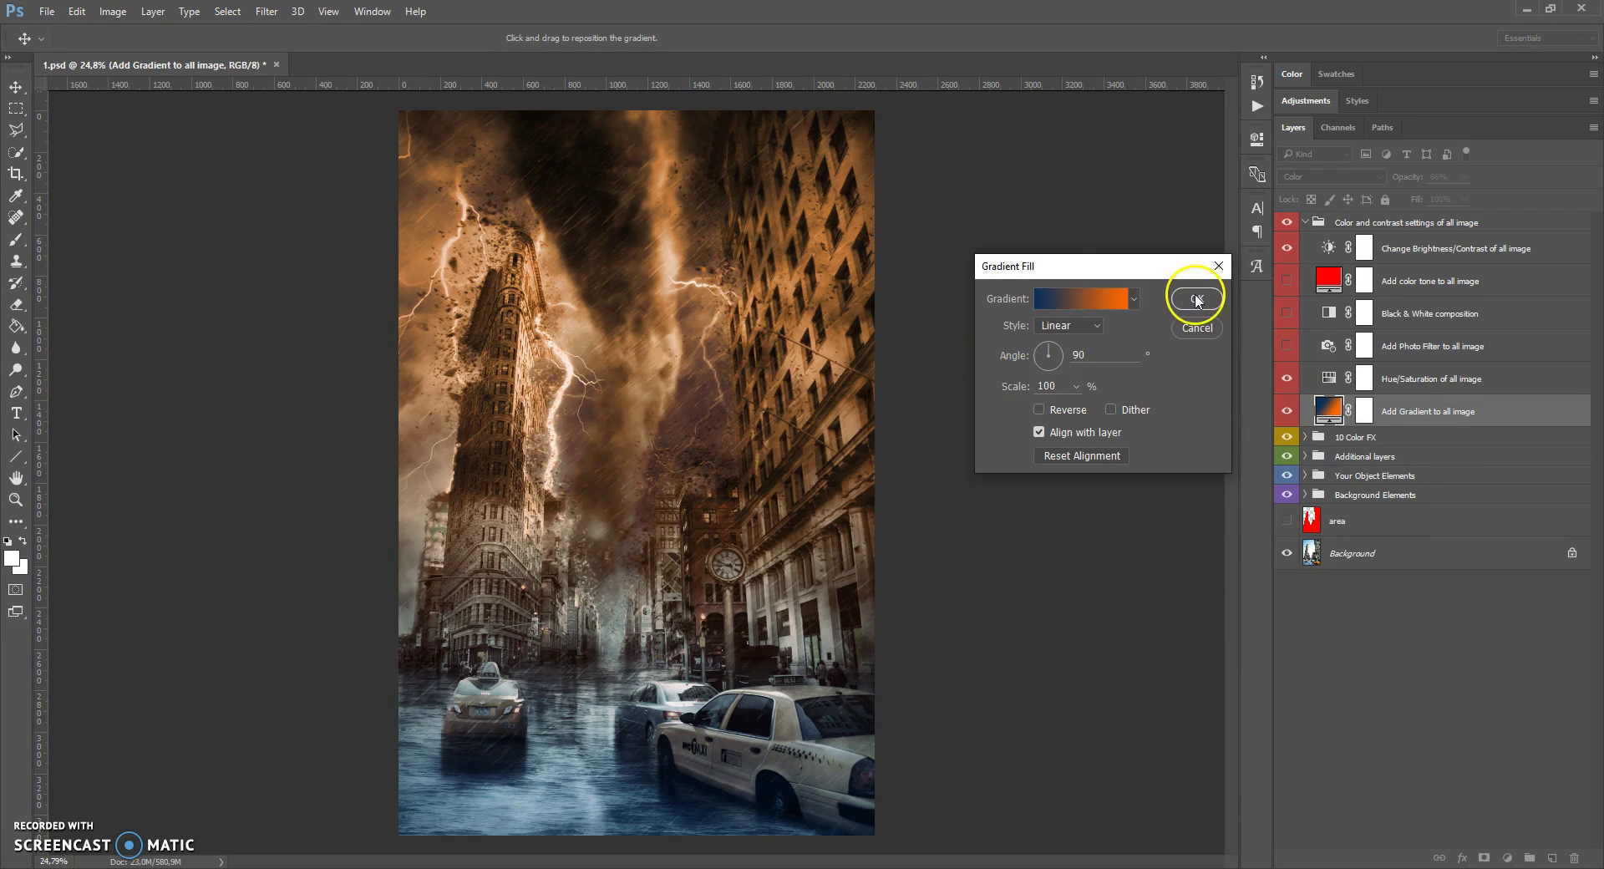
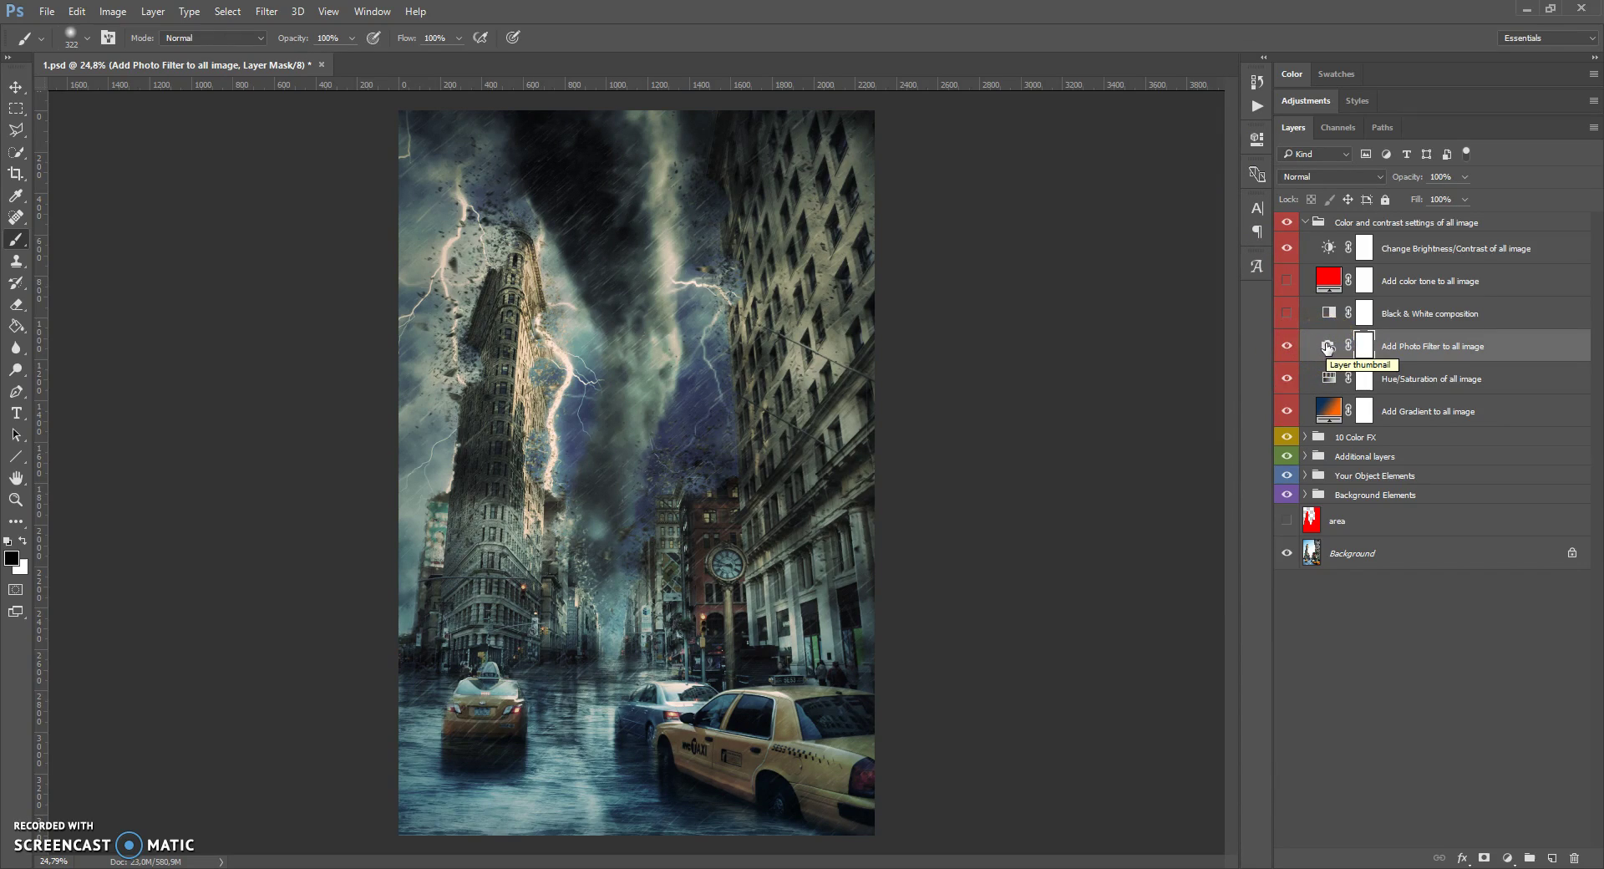
Step: Switch the Add Photo Filter to all image layer to the Deep Emerald filter, increase its density slightly, and hide the layer
{"action": "left_click", "coordinate": [1327, 347]}
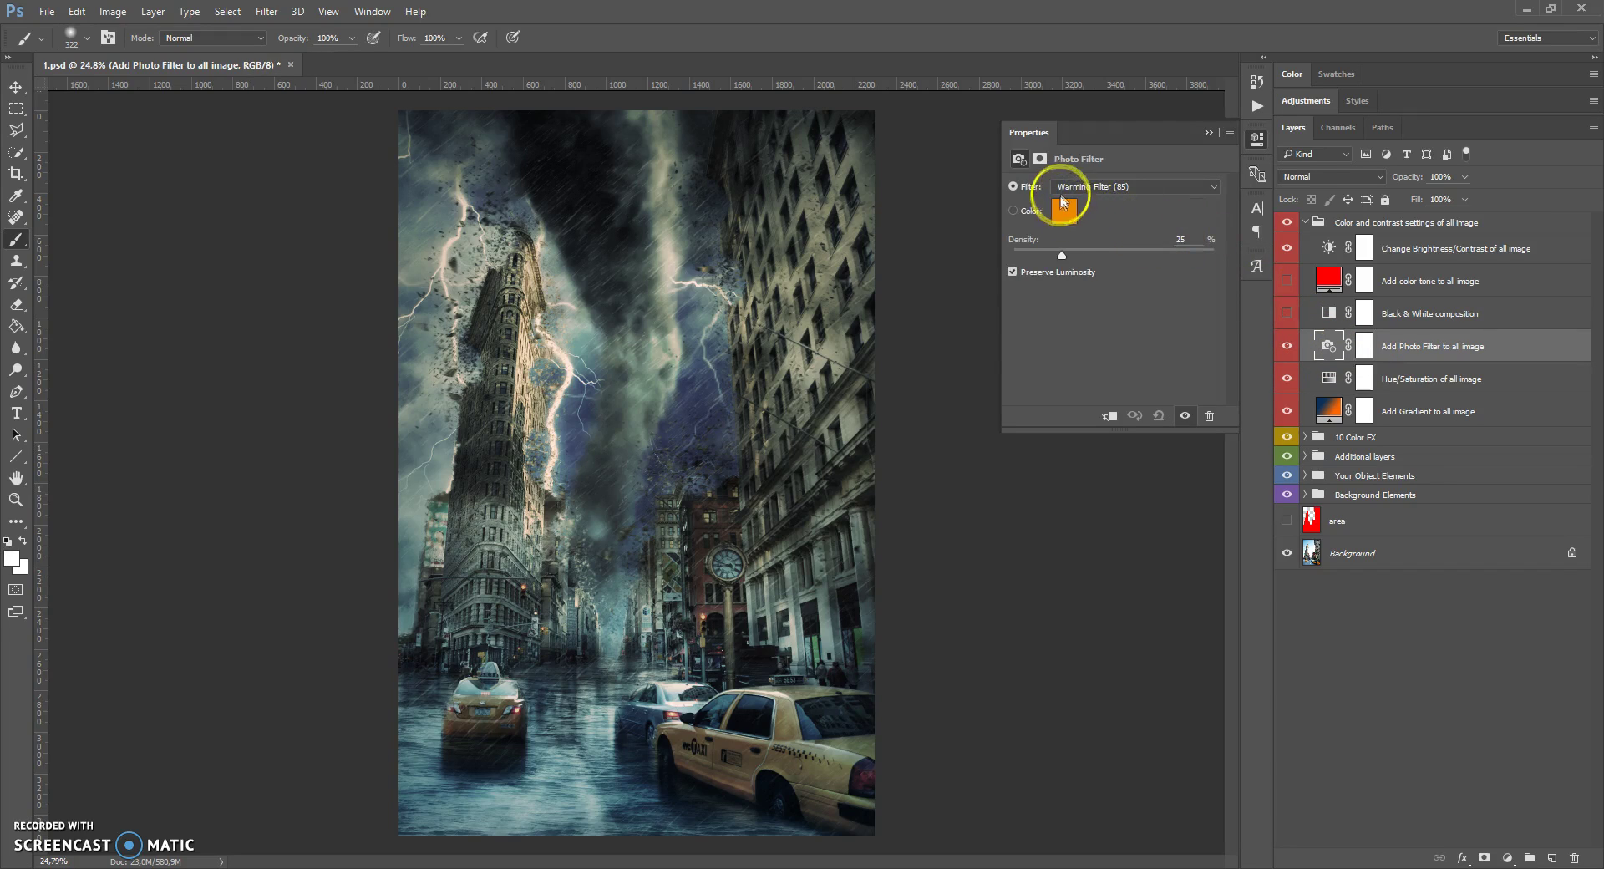
{"action": "left_click", "coordinate": [1096, 187]}
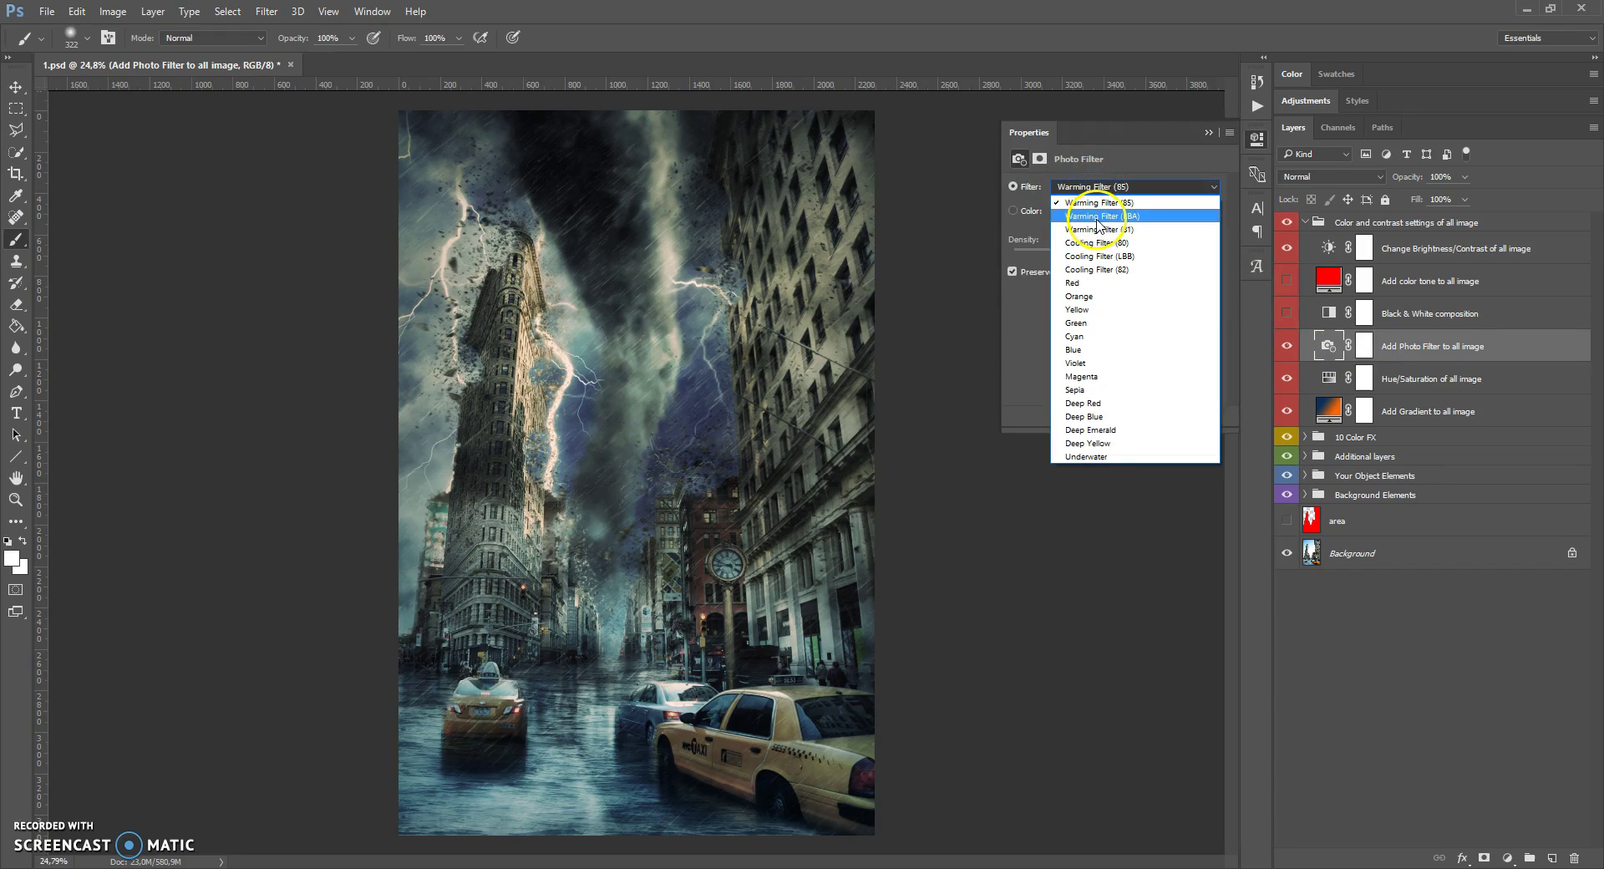
{"action": "left_click", "coordinate": [1097, 216]}
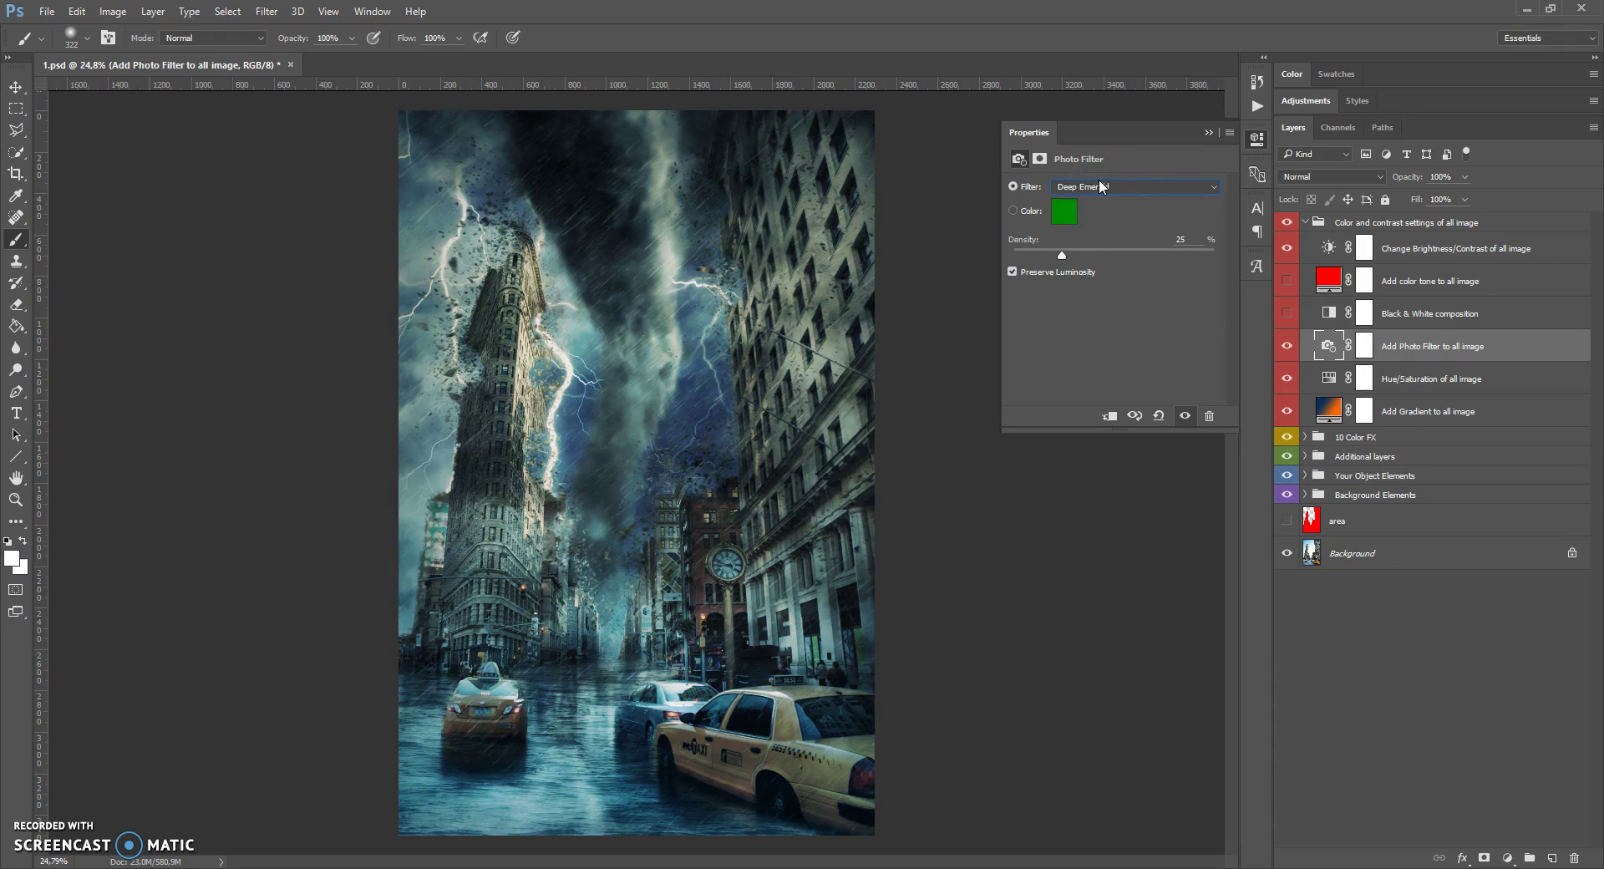
{"action": "scroll", "coordinate": [1099, 187], "scroll_direction": "down", "scroll_amount": 1}
{"action": "mouse_move", "coordinate": [1062, 254]}
{"action": "left_mouse_down"}
{"action": "mouse_move", "coordinate": [1127, 260]}
{"action": "mouse_move", "coordinate": [1075, 271]}
{"action": "left_mouse_up"}
{"action": "left_click", "coordinate": [1206, 133]}
{"action": "left_click", "coordinate": [1277, 357]}
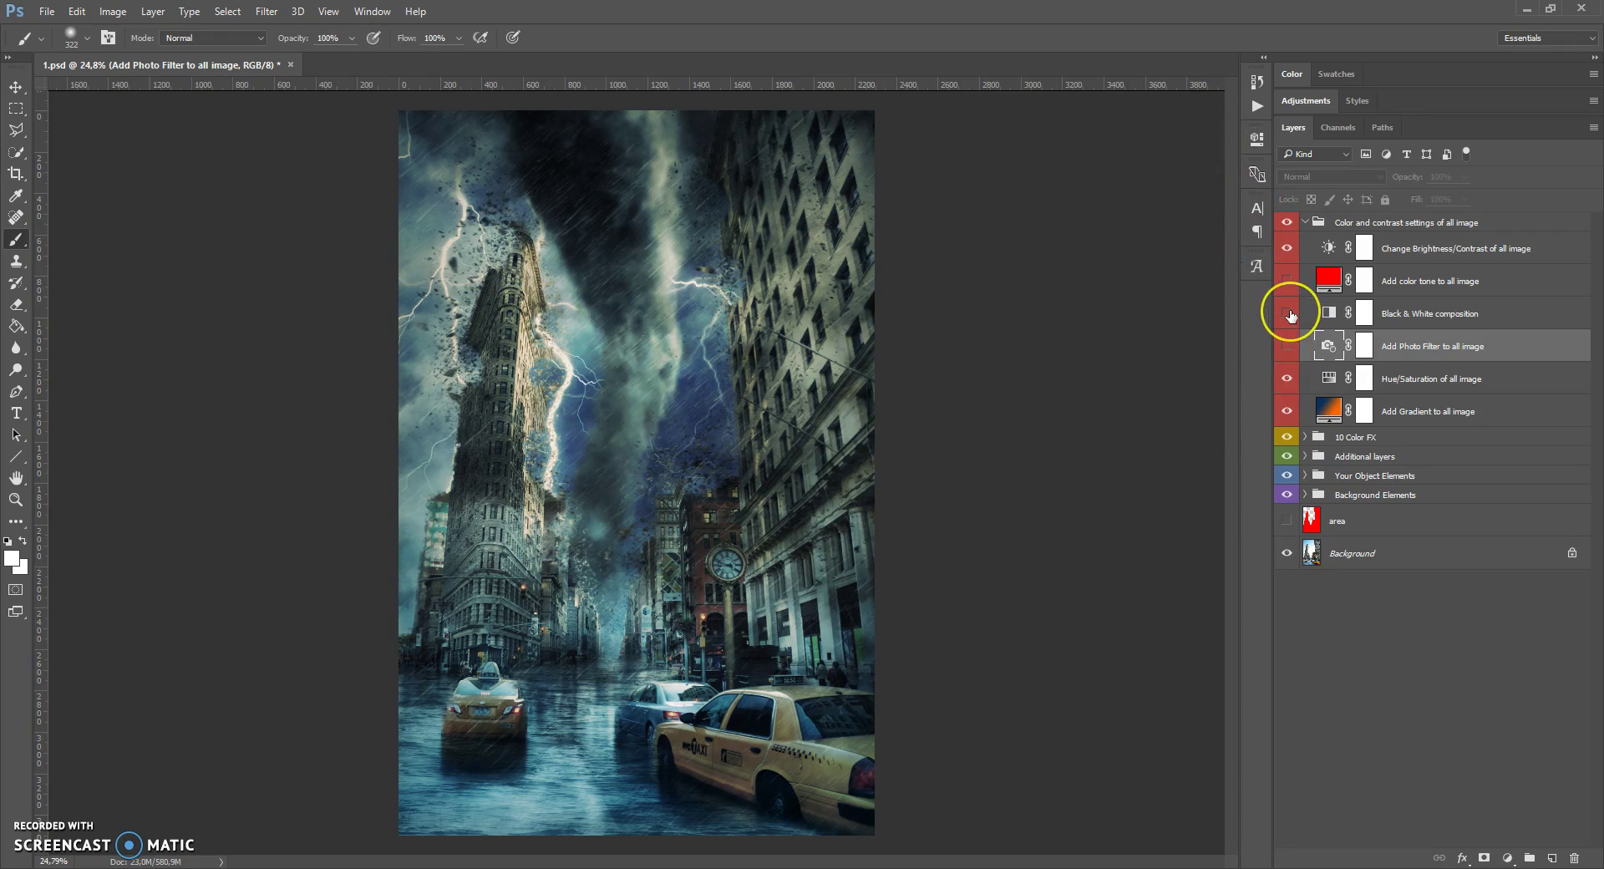
Step: Preview the Black & White composition layer, show the Add color tone to all image layer, and lower its opacity to about 13%
{"action": "left_click", "coordinate": [1287, 313]}
{"action": "left_click", "coordinate": [1300, 284]}
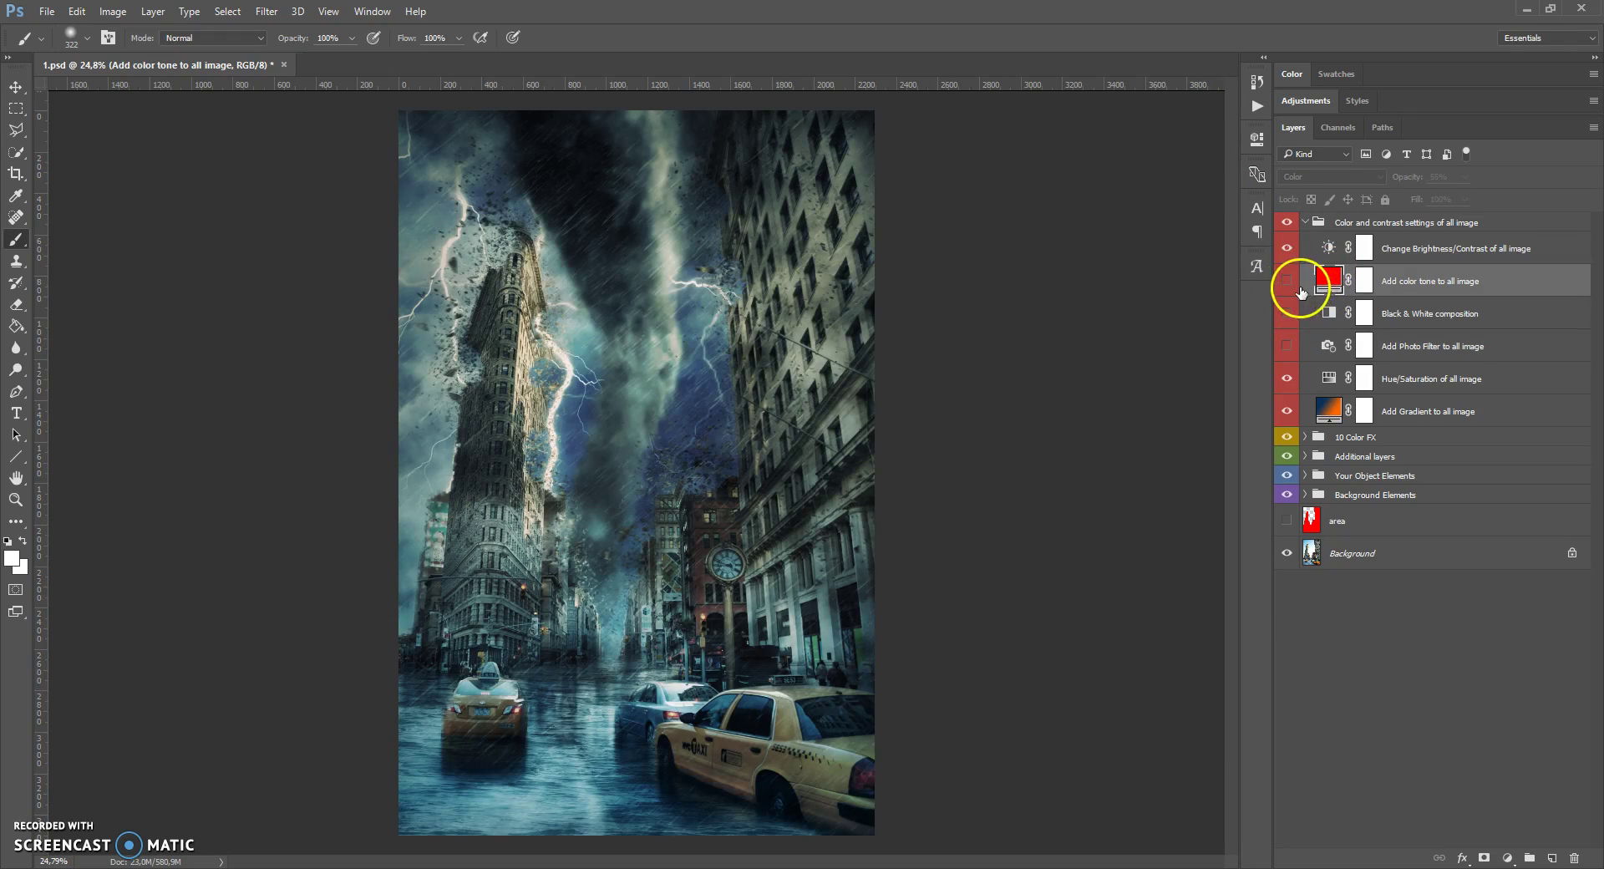
{"action": "left_click", "coordinate": [1300, 284]}
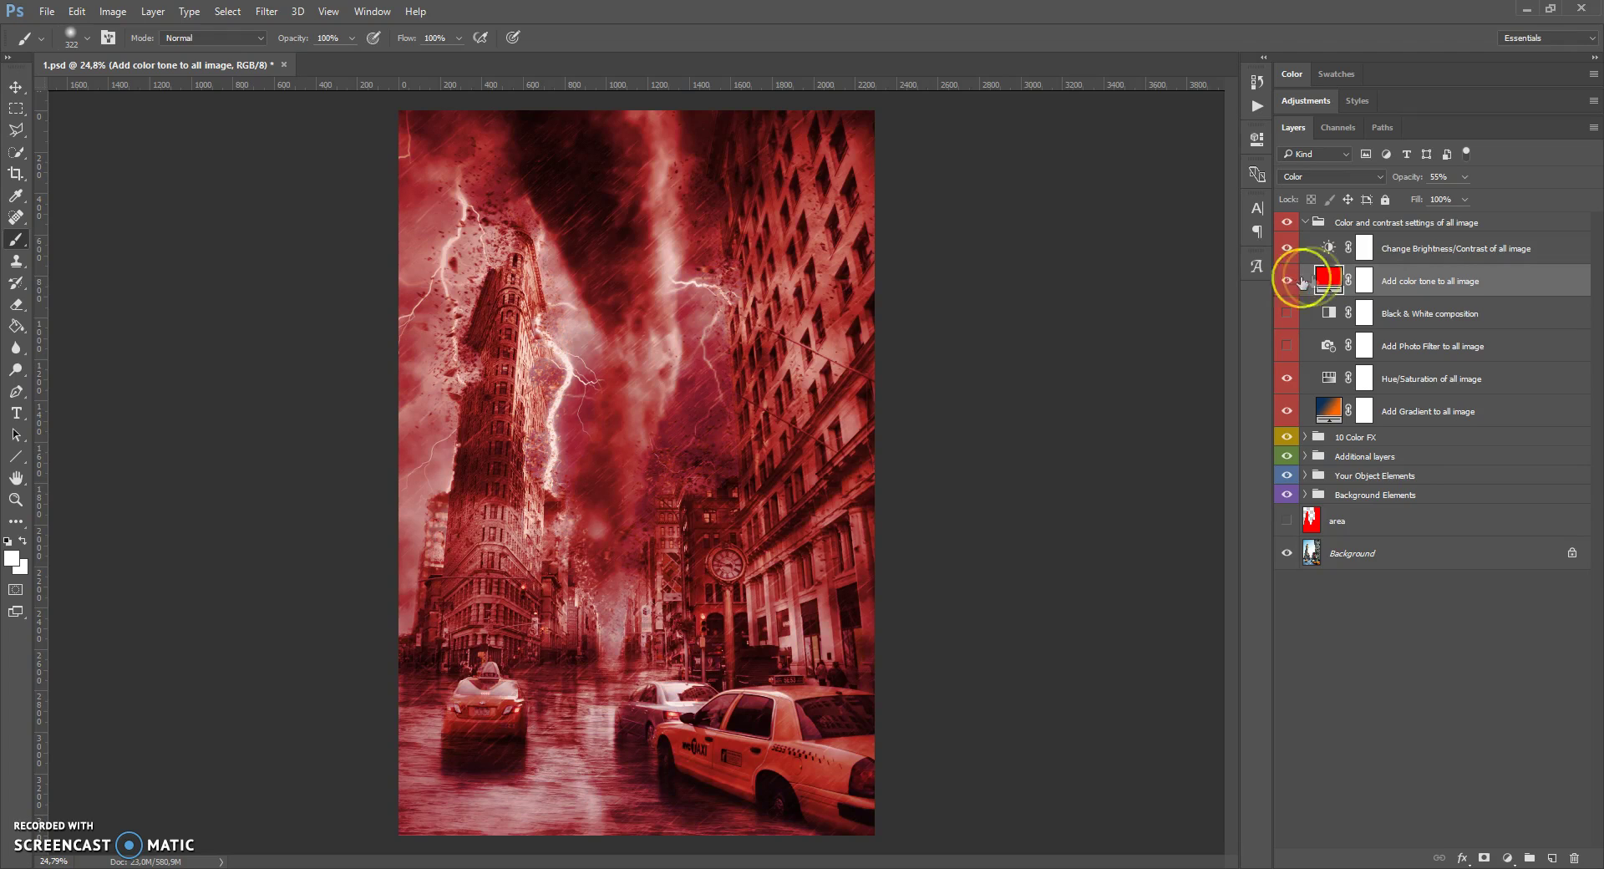
{"action": "left_click", "coordinate": [1464, 177]}
{"action": "left_click_drag", "start_coordinate": [1461, 196], "coordinate": [1431, 203]}
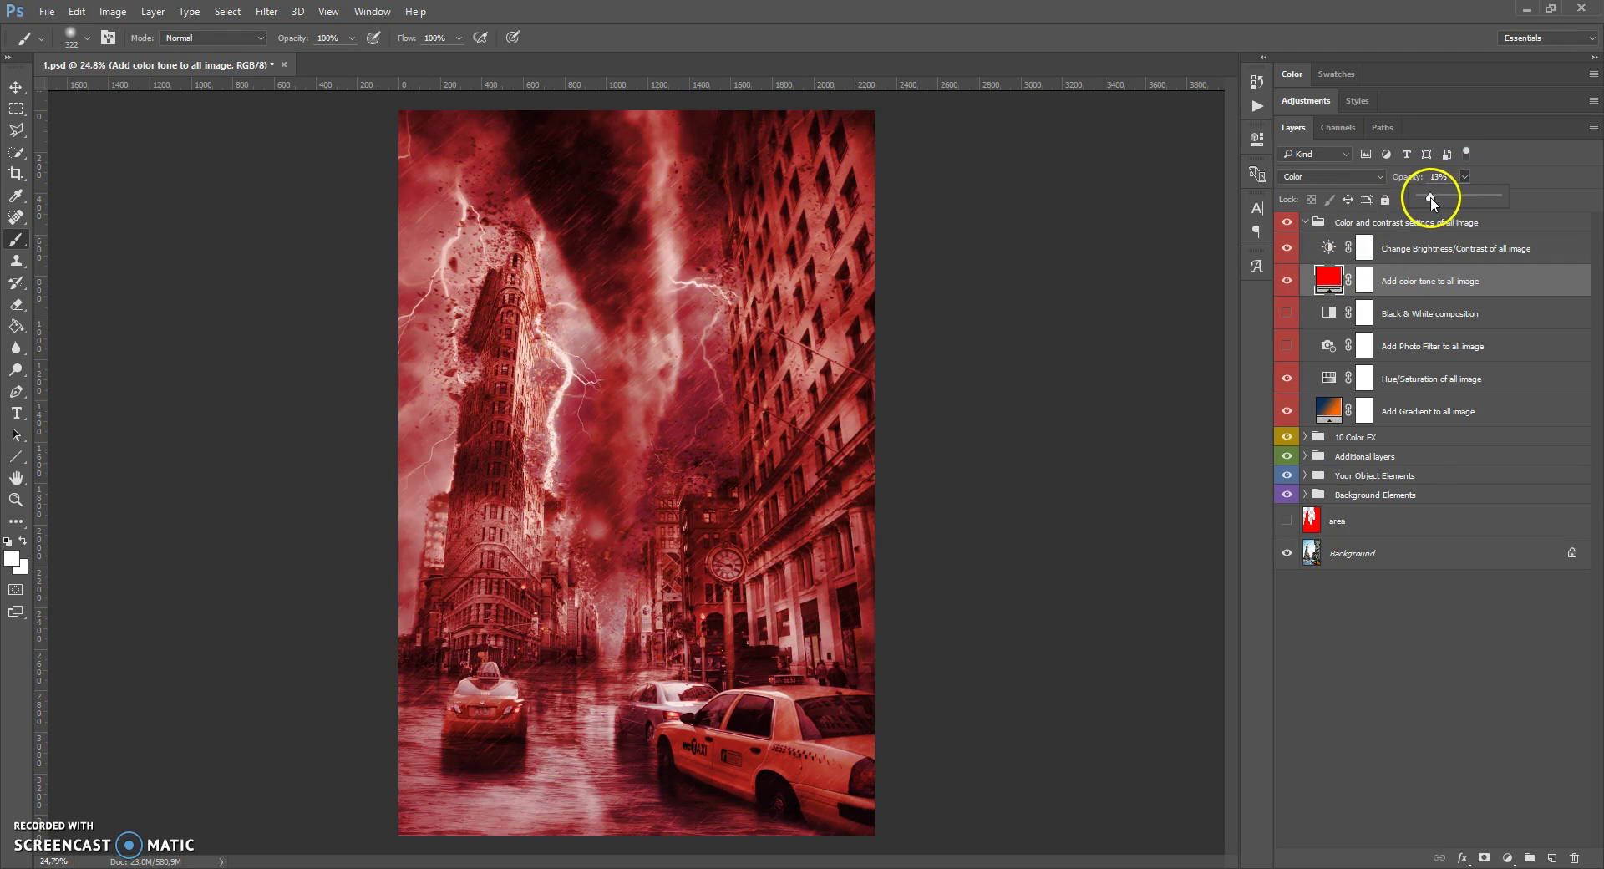
Step: Change the Add color tone to all image fill from red to cyan #00deff and hide the layer
{"action": "double_click", "coordinate": [1328, 277]}
{"action": "left_click_drag", "start_coordinate": [1253, 333], "coordinate": [1253, 413]}
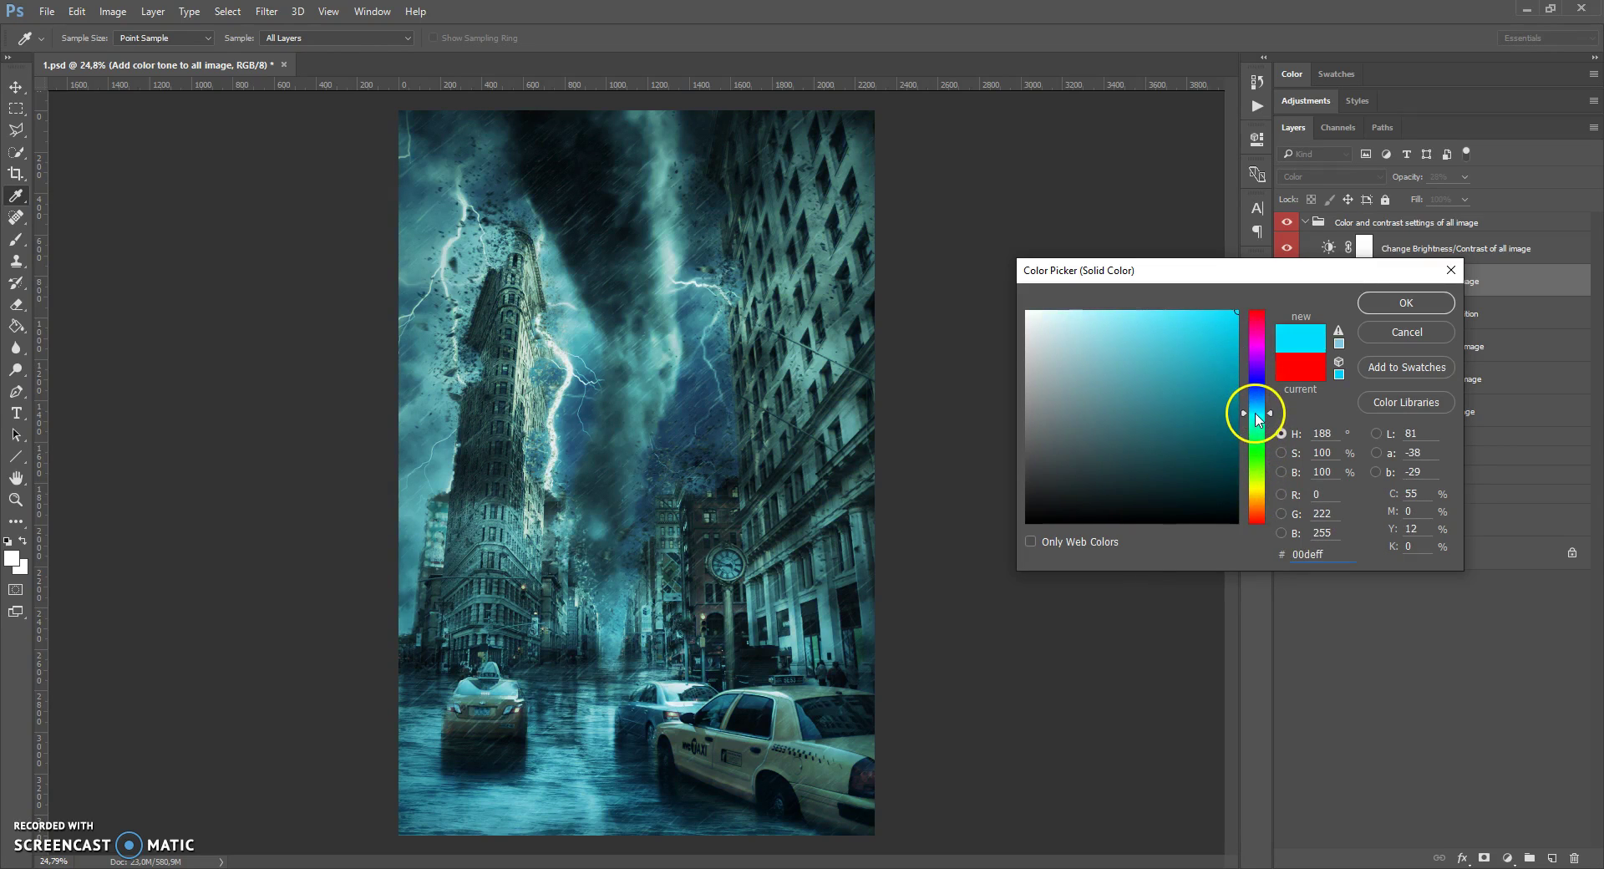
{"action": "left_click", "coordinate": [1408, 307]}
{"action": "left_click", "coordinate": [1286, 281]}
Step: Fine-tune the Change Brightness/Contrast of all image adjustment slightly upward and close its settings
{"action": "left_click", "coordinate": [1327, 248]}
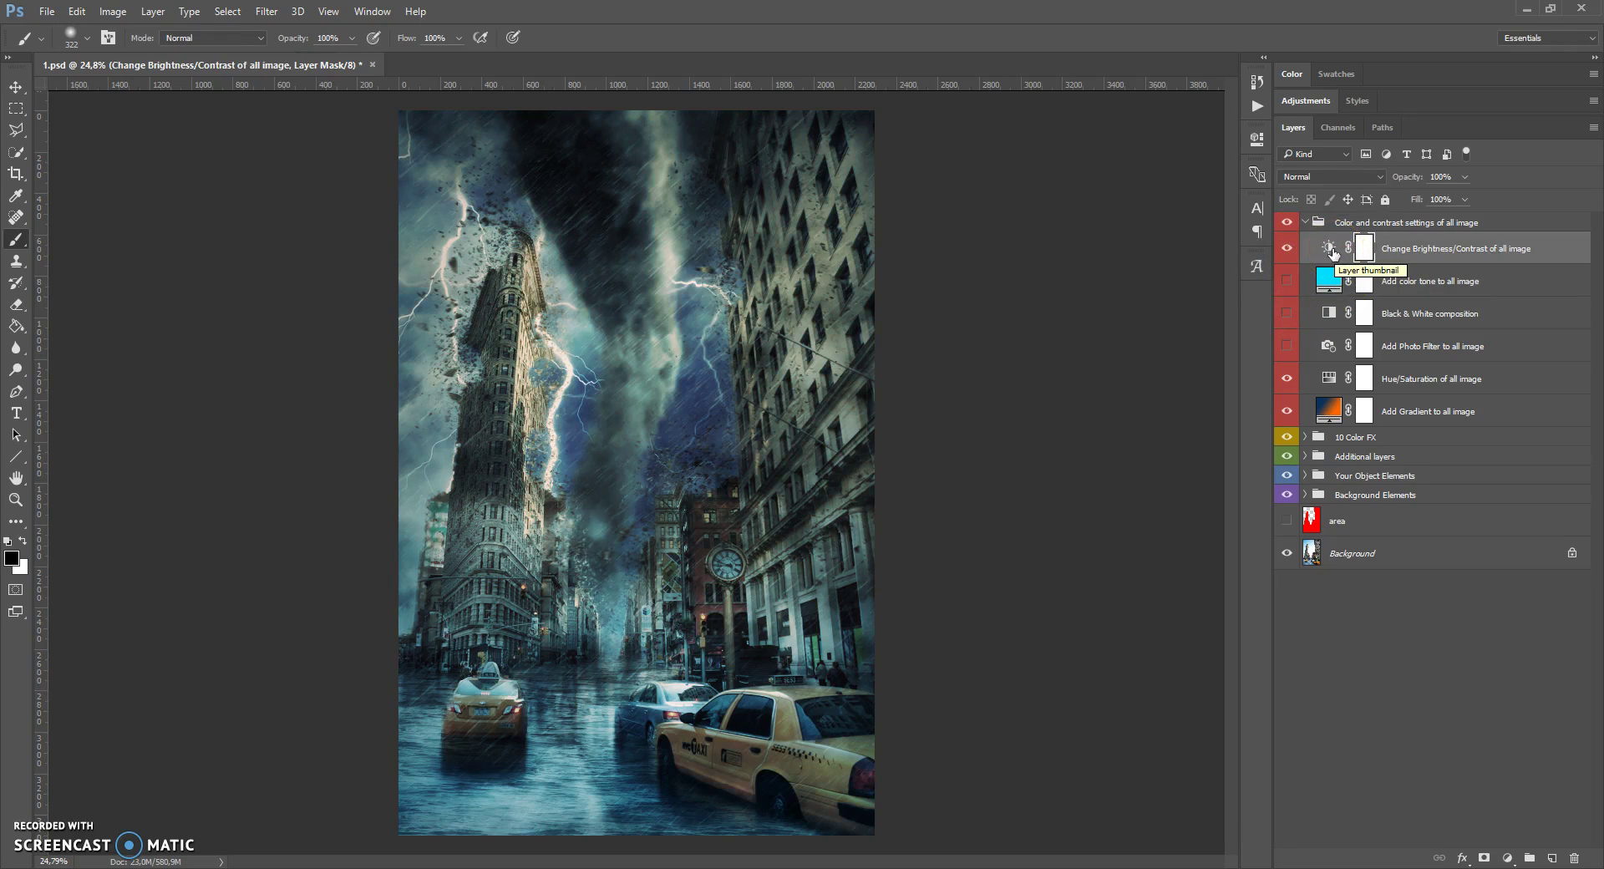
{"action": "double_click", "coordinate": [1329, 249]}
{"action": "mouse_move", "coordinate": [1114, 261]}
{"action": "left_mouse_down"}
{"action": "mouse_move", "coordinate": [1156, 260]}
{"action": "mouse_move", "coordinate": [1120, 261]}
{"action": "mouse_move", "coordinate": [1135, 263]}
{"action": "left_mouse_up"}
{"action": "left_click", "coordinate": [1205, 130]}
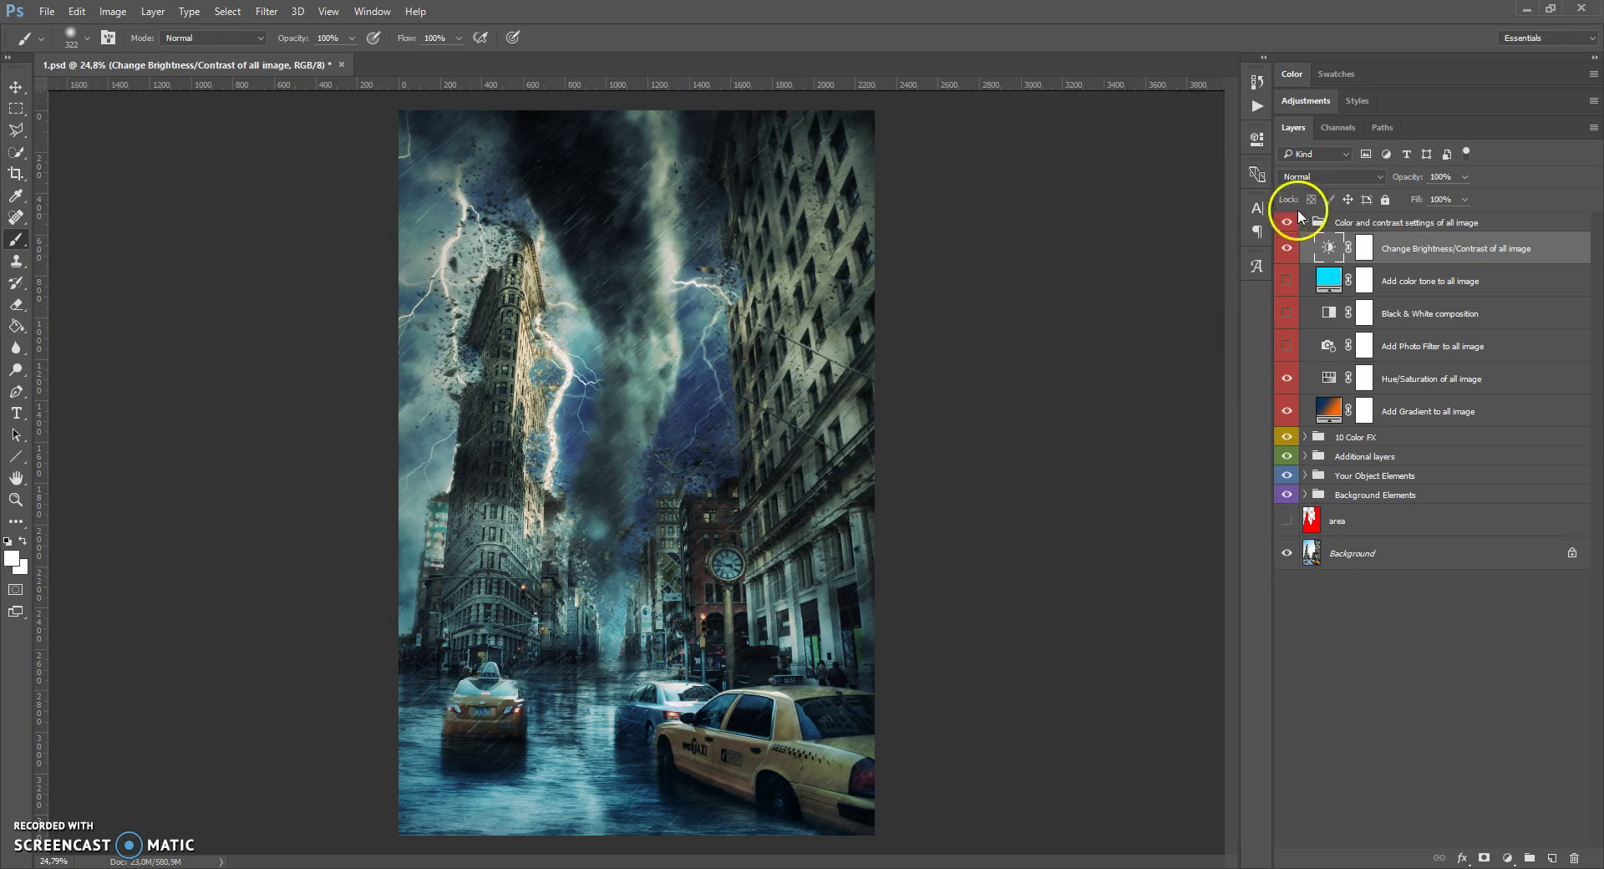
Step: Collapse the Color and contrast settings of all image group and combine all five effect groups, down to Background Elements, into one group
{"action": "left_click", "coordinate": [1306, 222]}
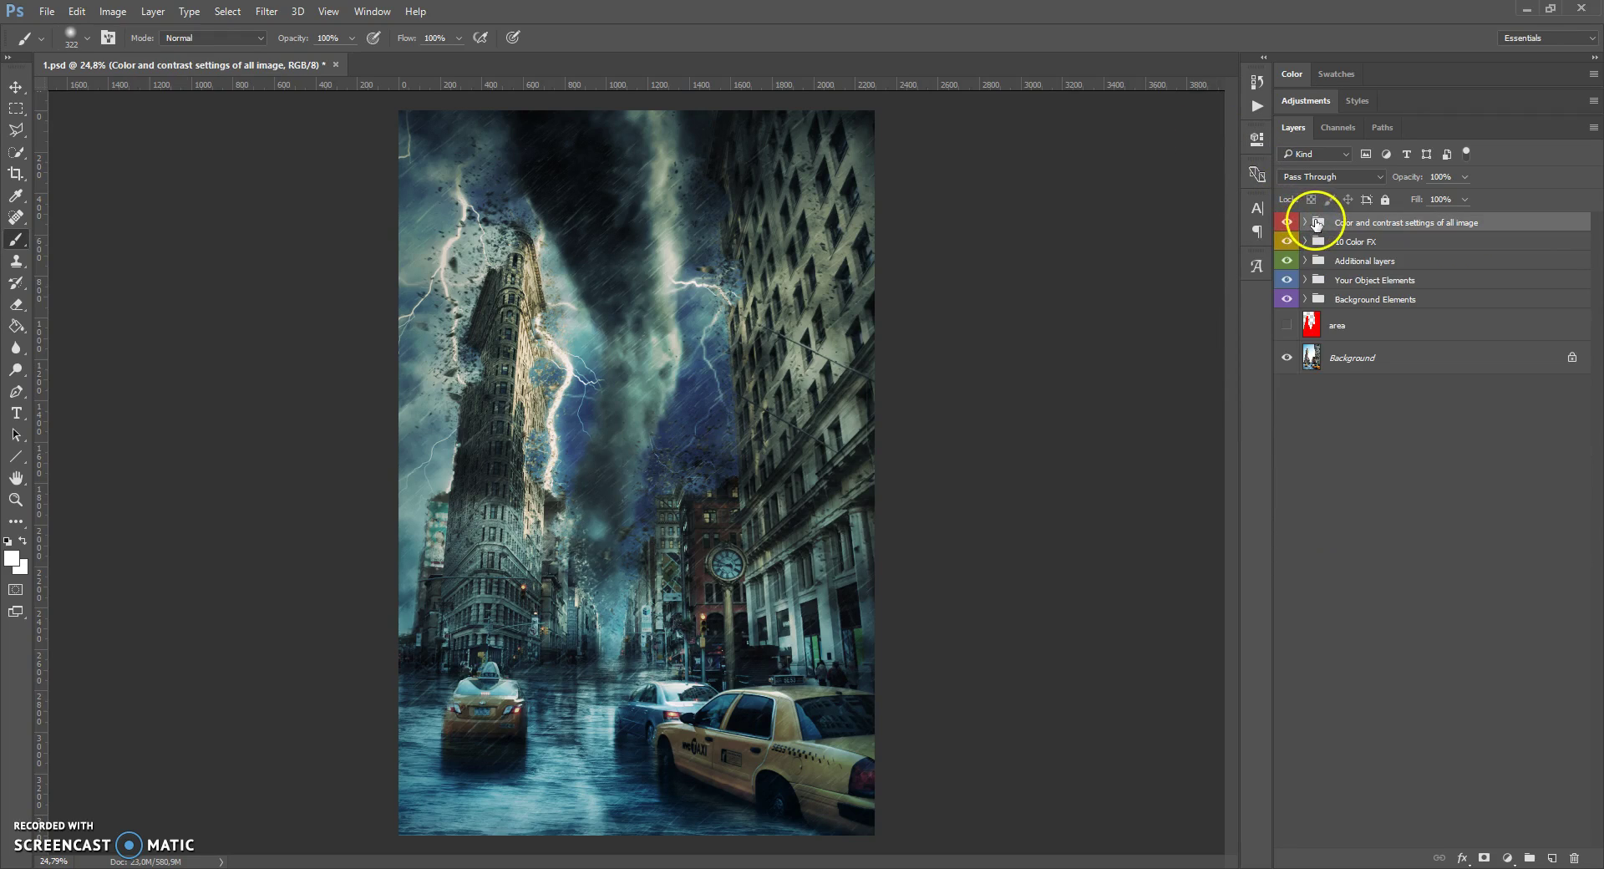
{"action": "left_click", "coordinate": [1318, 299], "text": "shift"}
{"action": "key", "text": "ctrl+g"}
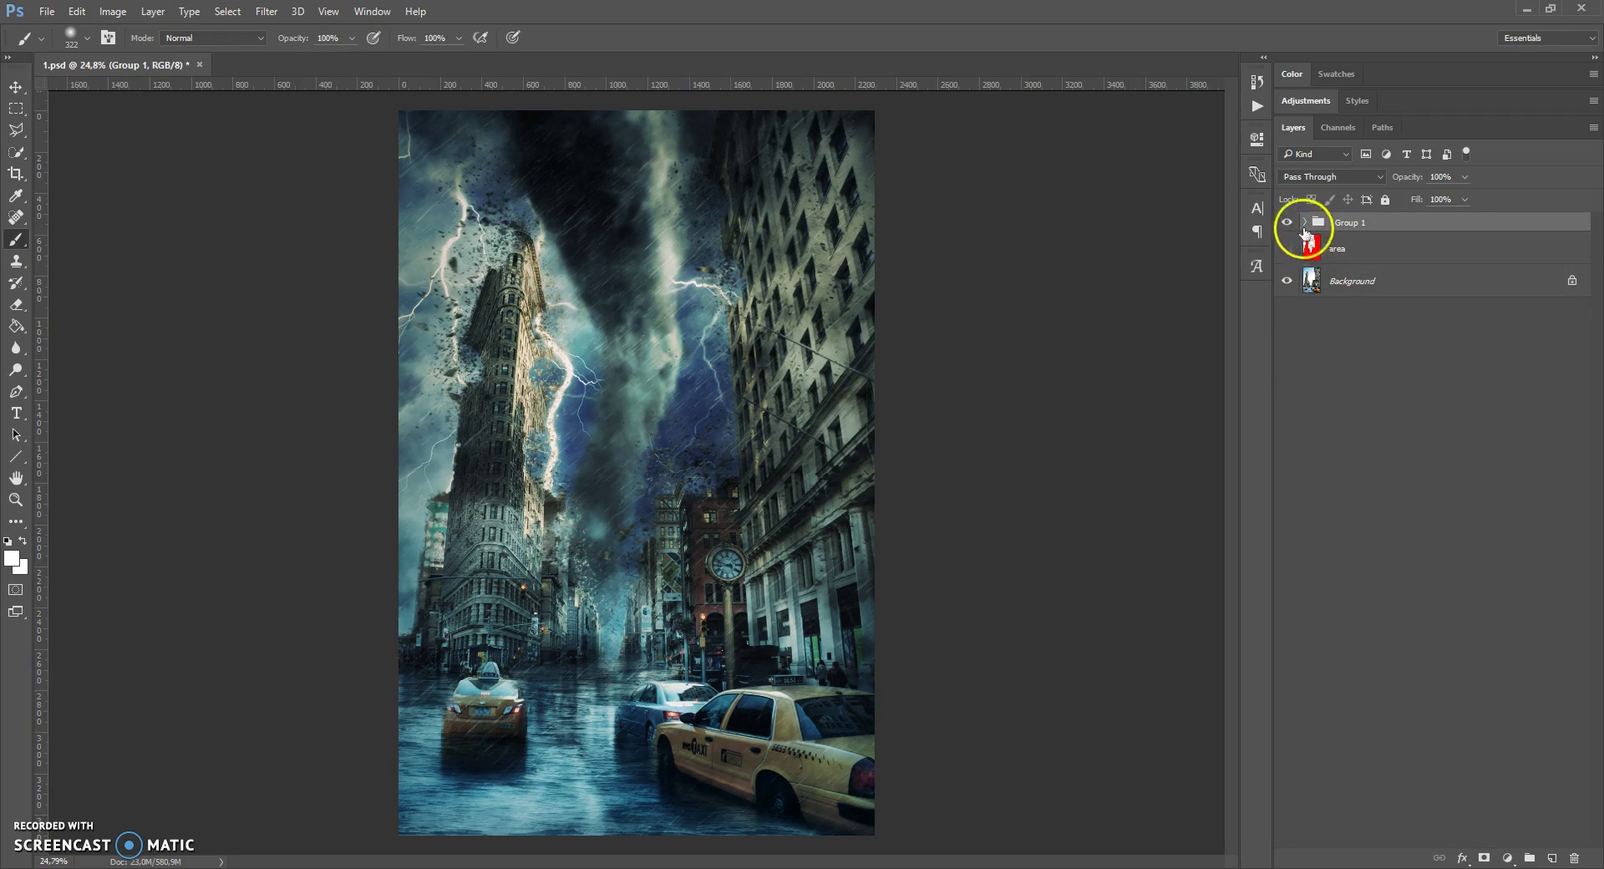
Step: Toggle the combined effects group off and on repeatedly to compare the storm composition with the original photo, leaving the group visible
{"action": "left_click", "coordinate": [1287, 222]}
{"action": "left_click", "coordinate": [1287, 222]}
{"action": "left_click", "coordinate": [1287, 222]}
{"action": "left_click", "coordinate": [1287, 222]}
{"action": "left_click", "coordinate": [1287, 222]}
{"action": "left_click", "coordinate": [1287, 222]}
{"action": "left_click", "coordinate": [1288, 222]}
{"action": "left_click", "coordinate": [1287, 222]}
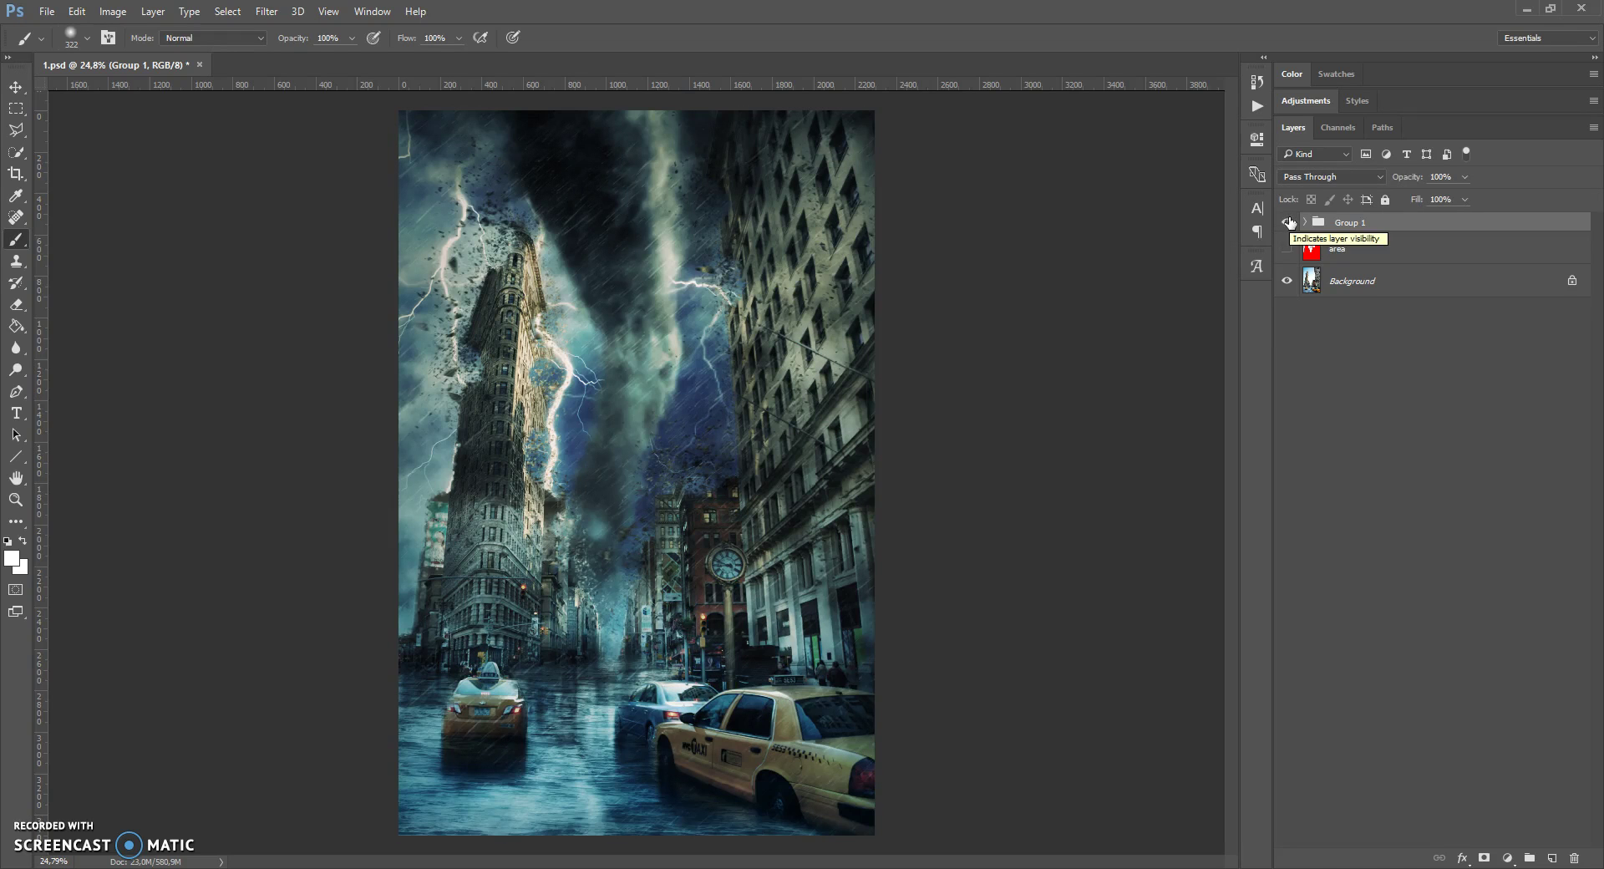